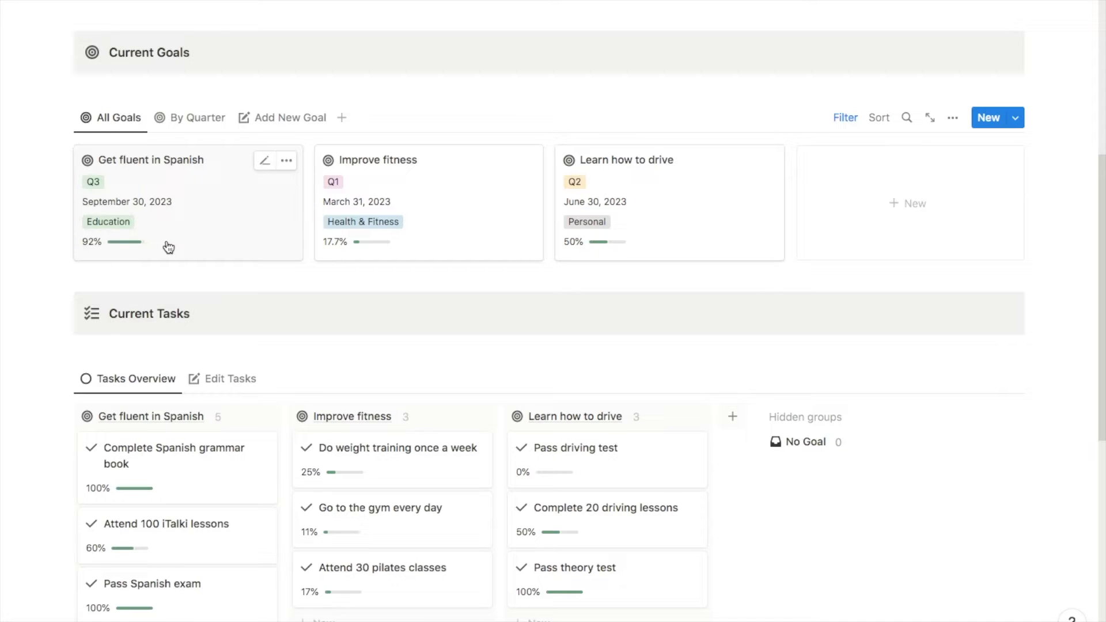
View the current goals by quarter and in the Add New Goal table, and check the quarter options for Get fluent in Spanish
{"action": "left_click", "coordinate": [193, 121]}
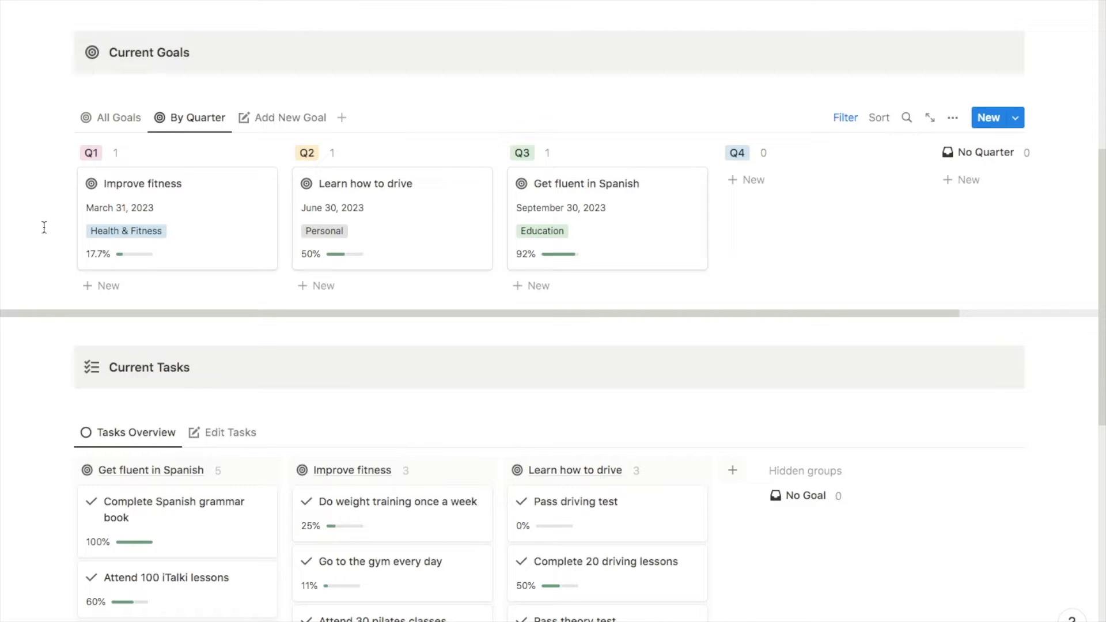
{"action": "left_click", "coordinate": [285, 117]}
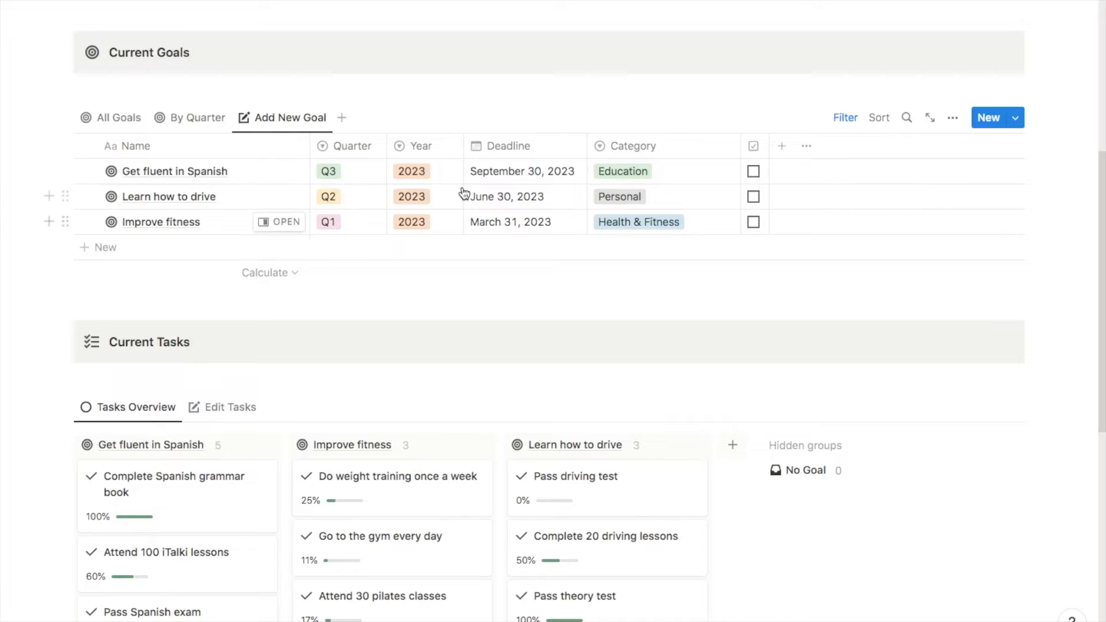
{"action": "left_click", "coordinate": [329, 176]}
{"action": "key", "text": "Escape"}
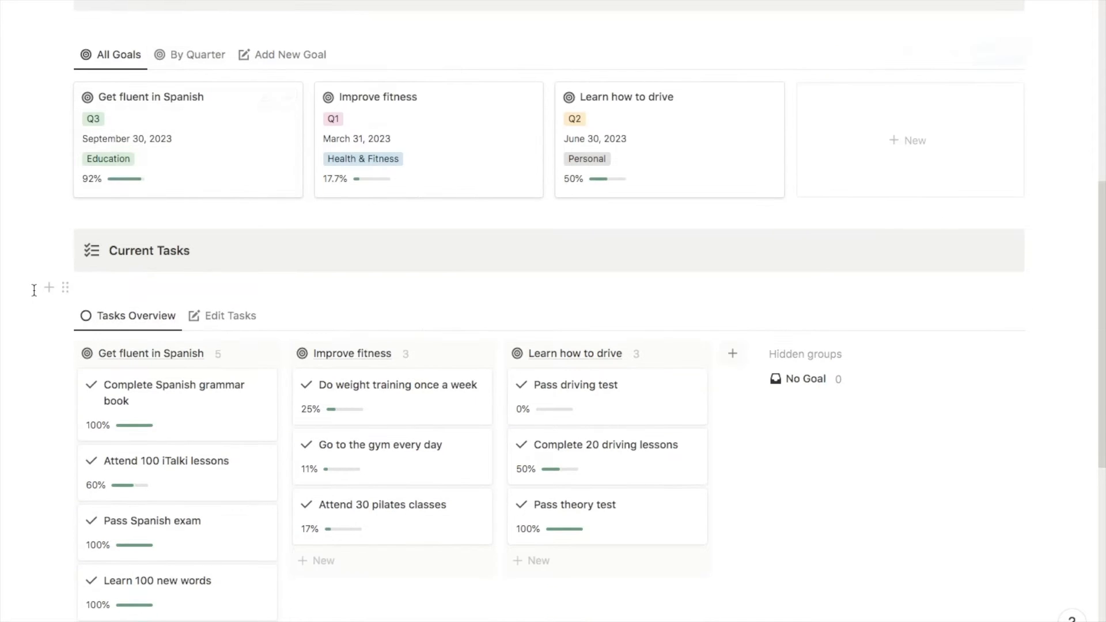
Show the current tasks in the Edit Tasks view and expand the Get fluent in Spanish group
{"action": "scroll", "coordinate": [34, 290], "scroll_direction": "down", "scroll_amount": 3}
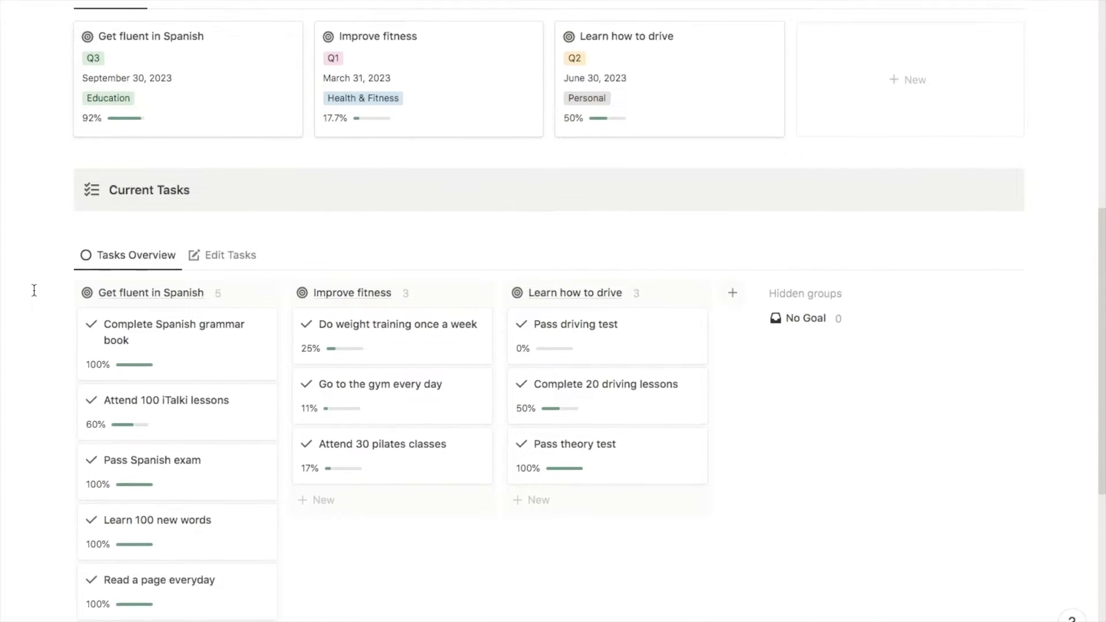
{"action": "scroll", "coordinate": [33, 290], "scroll_direction": "down", "scroll_amount": 1}
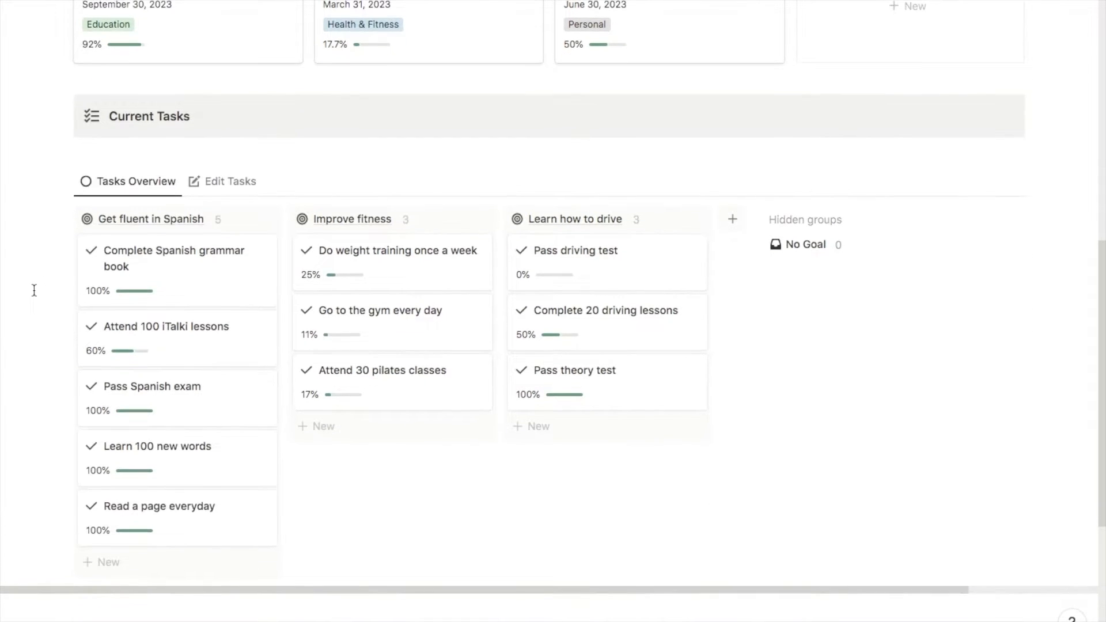
{"action": "scroll", "coordinate": [34, 290], "scroll_direction": "up", "scroll_amount": 2}
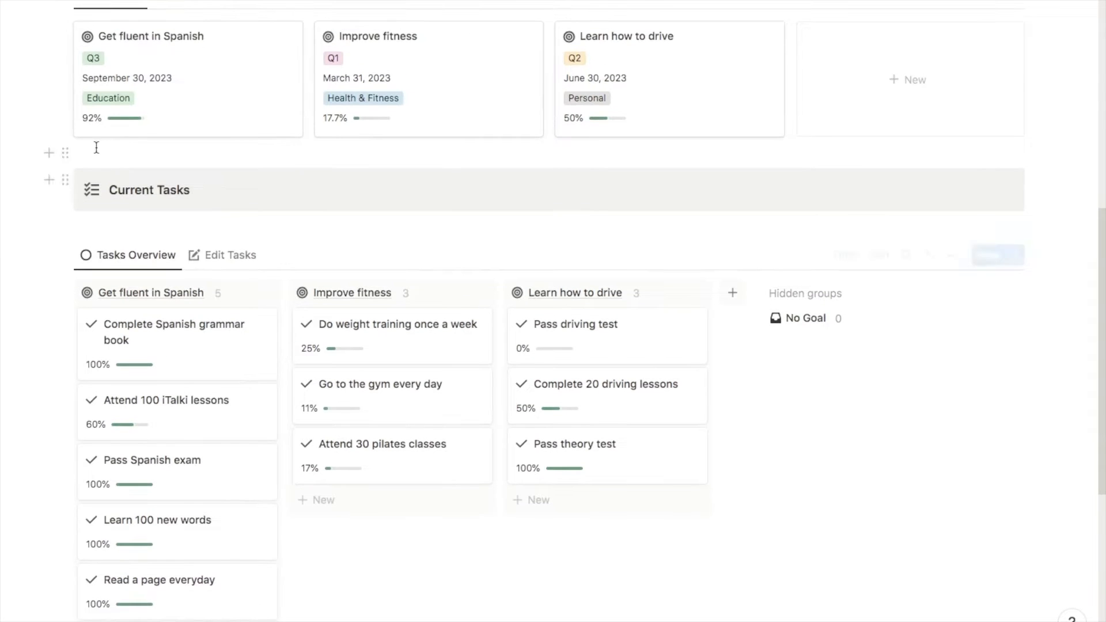
{"action": "scroll", "coordinate": [68, 344], "scroll_direction": "down", "scroll_amount": 2}
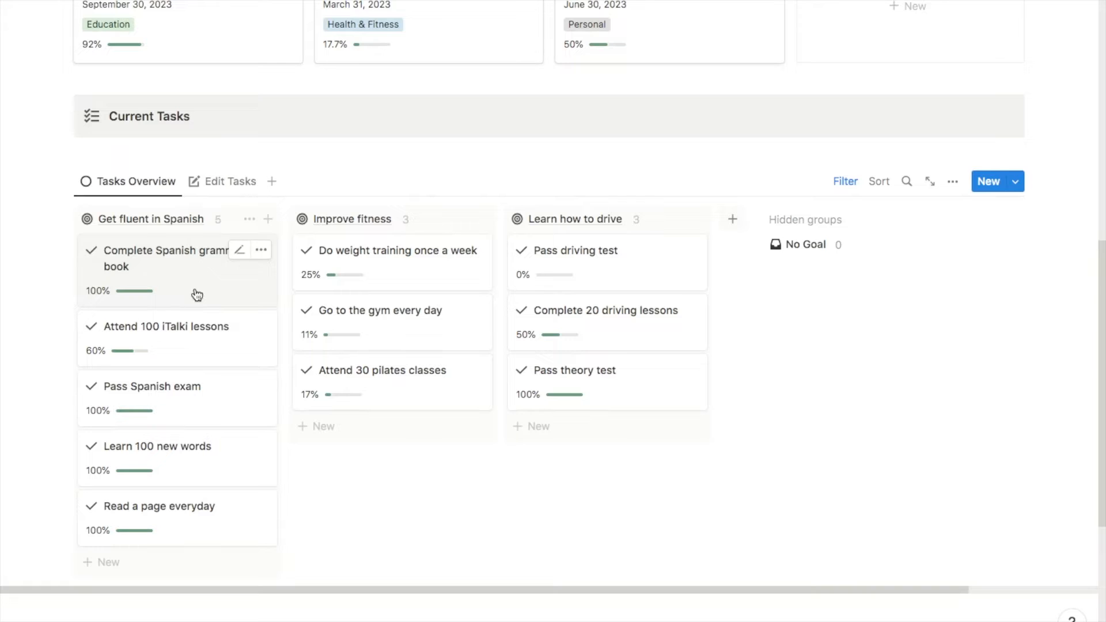
{"action": "left_click", "coordinate": [223, 190]}
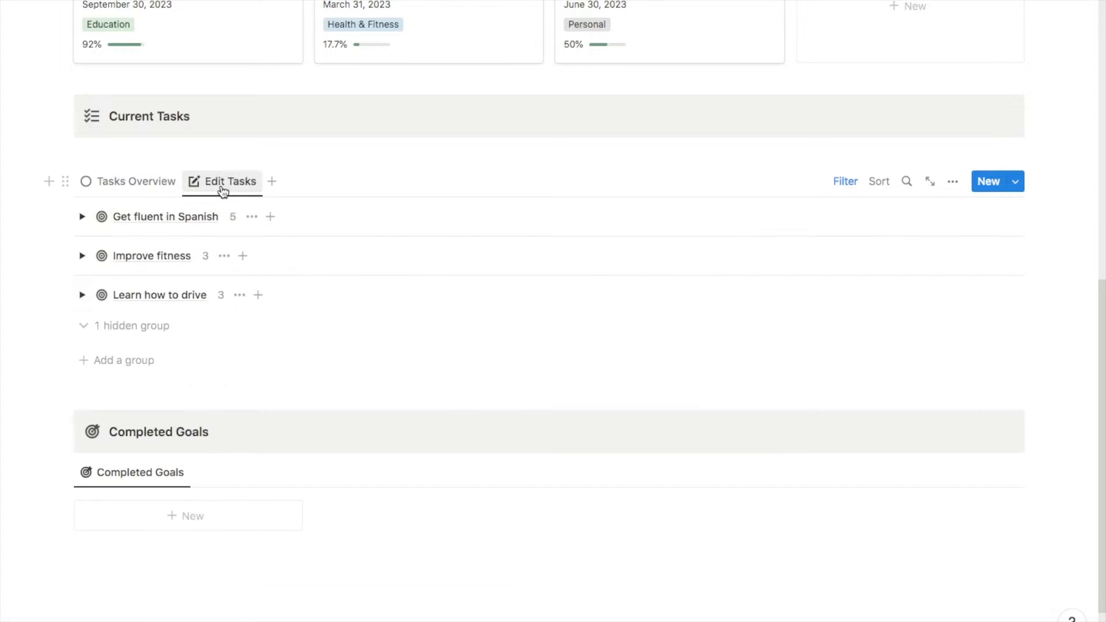
{"action": "left_click", "coordinate": [82, 217]}
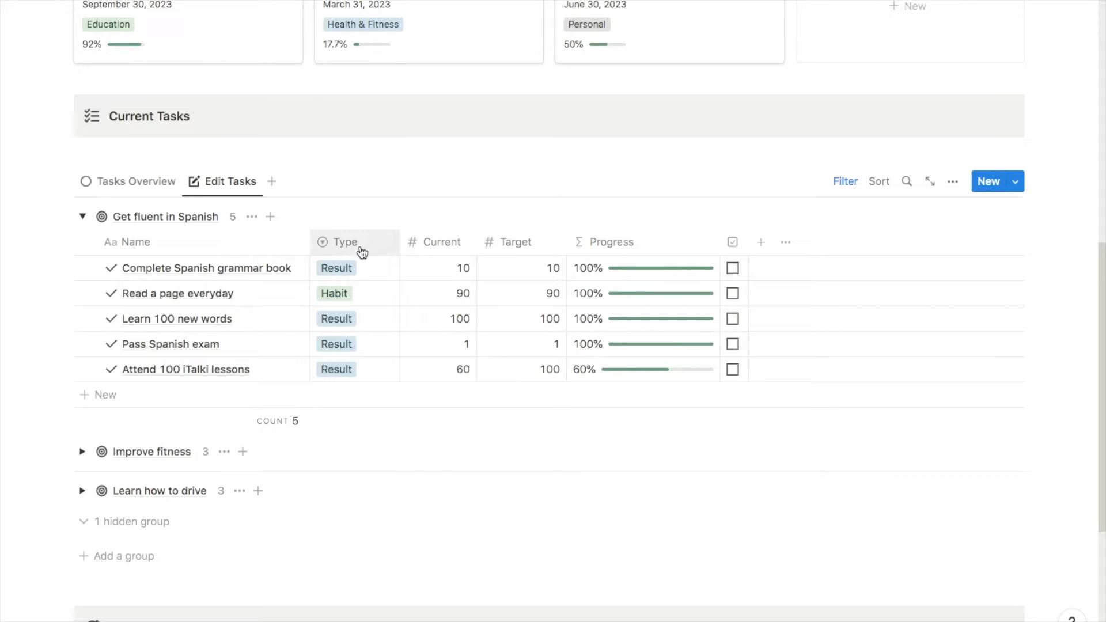
Inspect the Type options and the Target value of the Complete Spanish grammar book task without changing them
{"action": "left_click", "coordinate": [361, 270]}
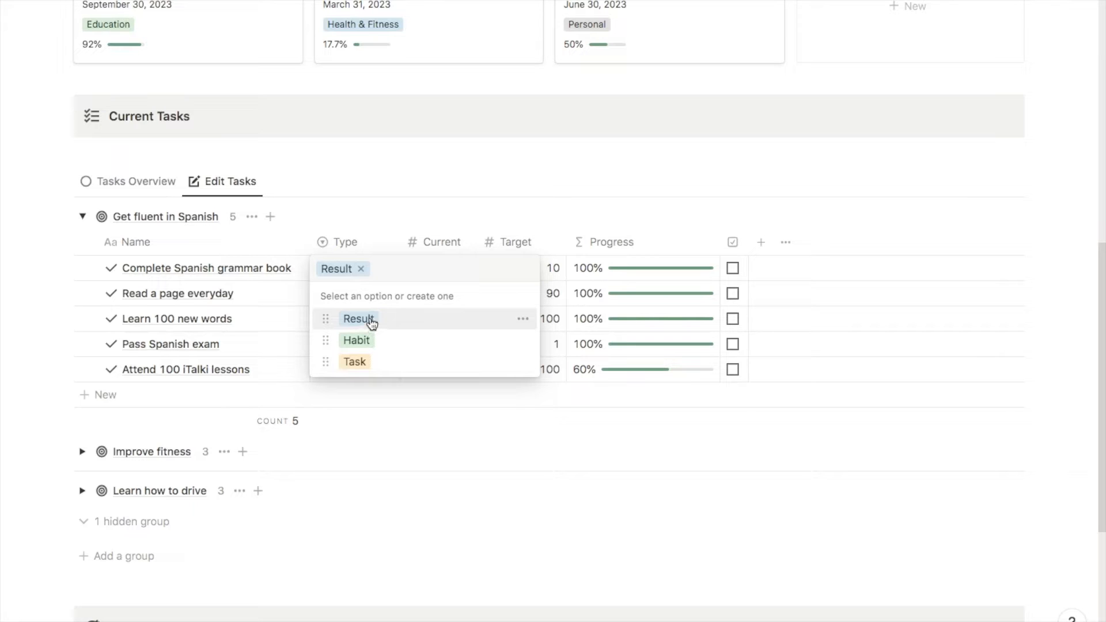
{"action": "key", "text": "Escape"}
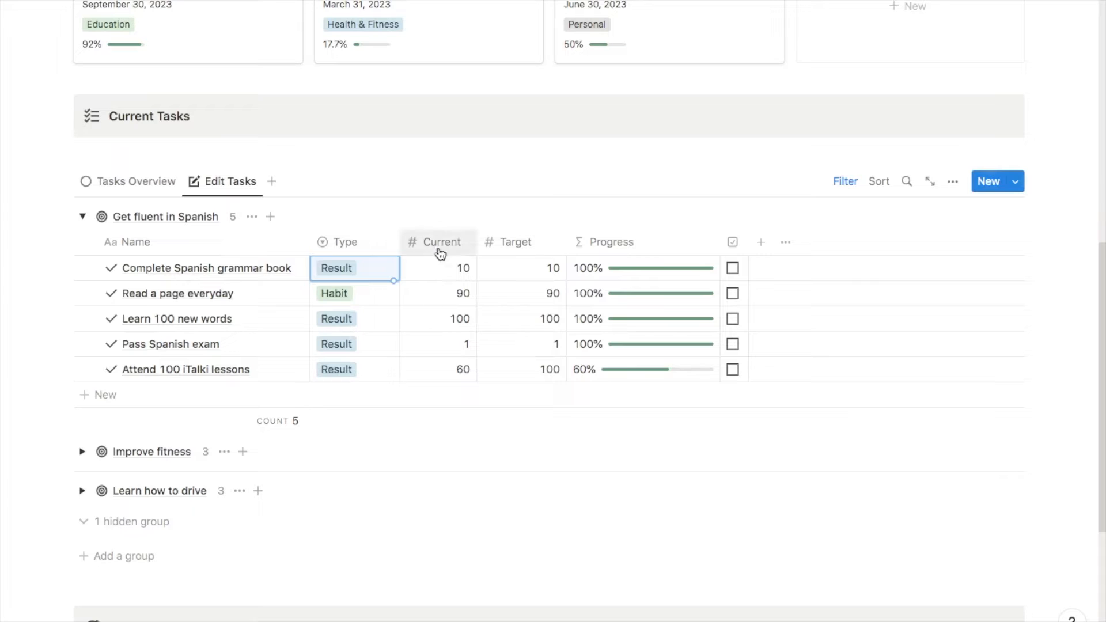
{"action": "left_click", "coordinate": [447, 212]}
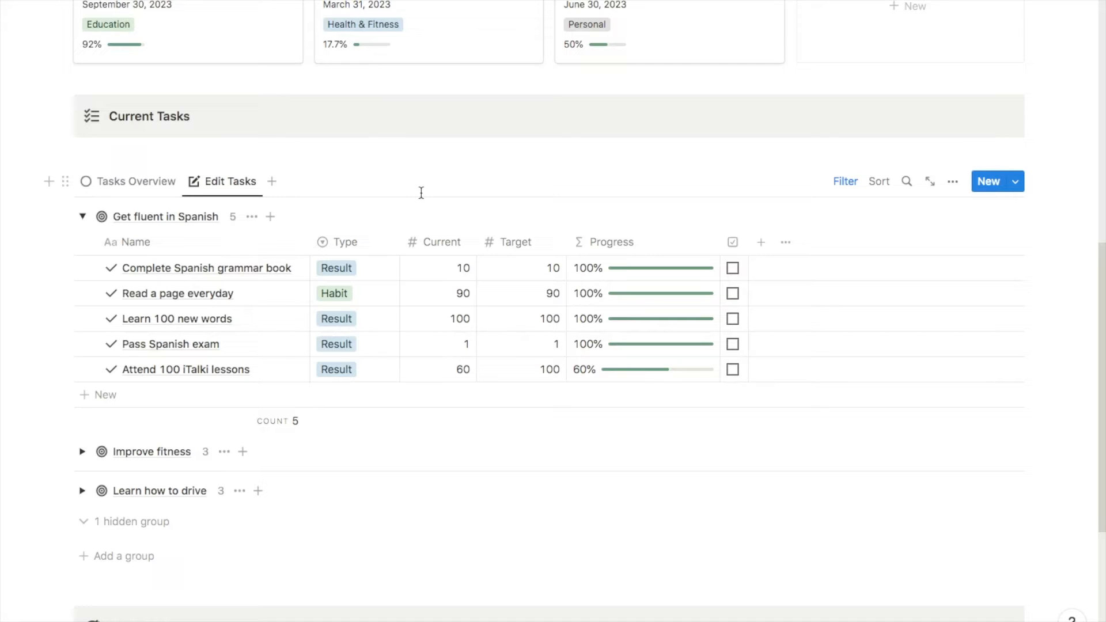
{"action": "left_click", "coordinate": [539, 270]}
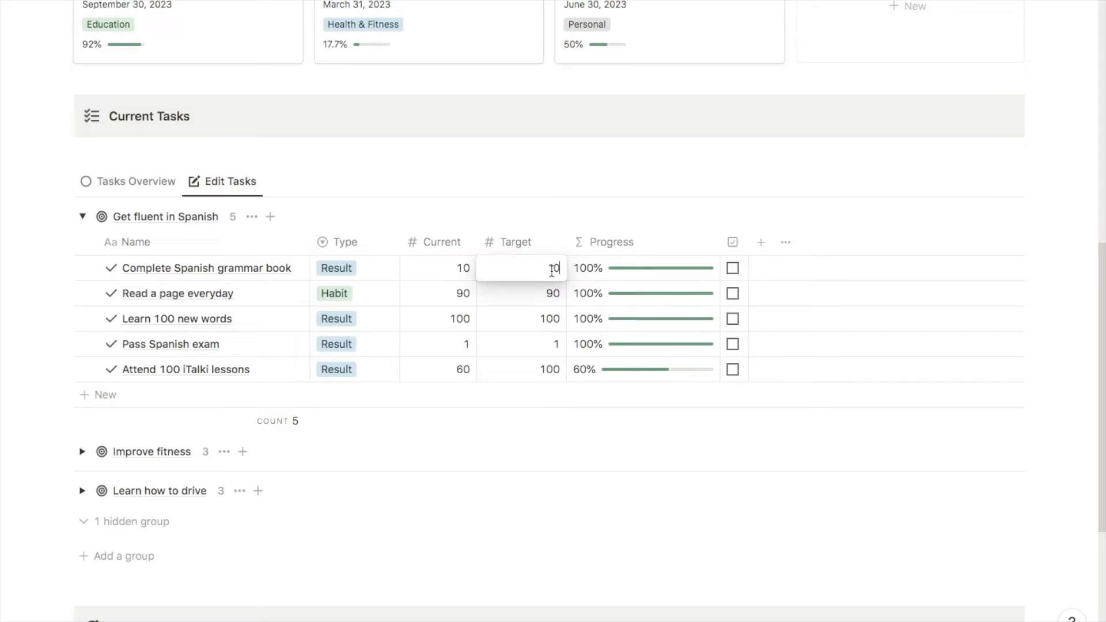
{"action": "key", "text": "Escape"}
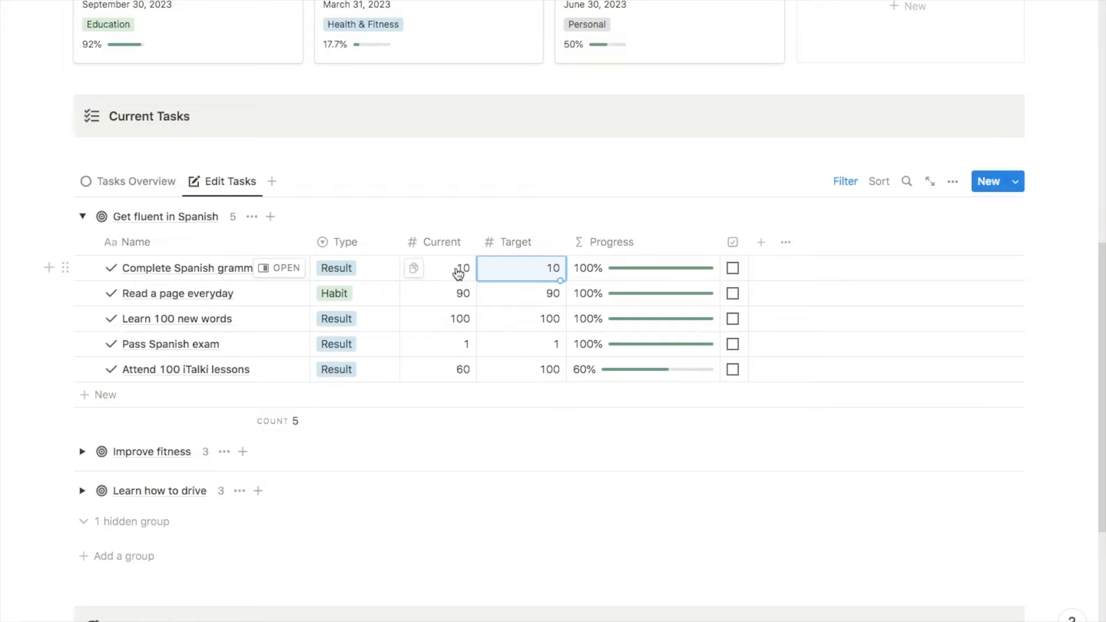
Set the Current value of the Complete Spanish grammar book task to 1, and raise it to 2
{"action": "left_click", "coordinate": [459, 268]}
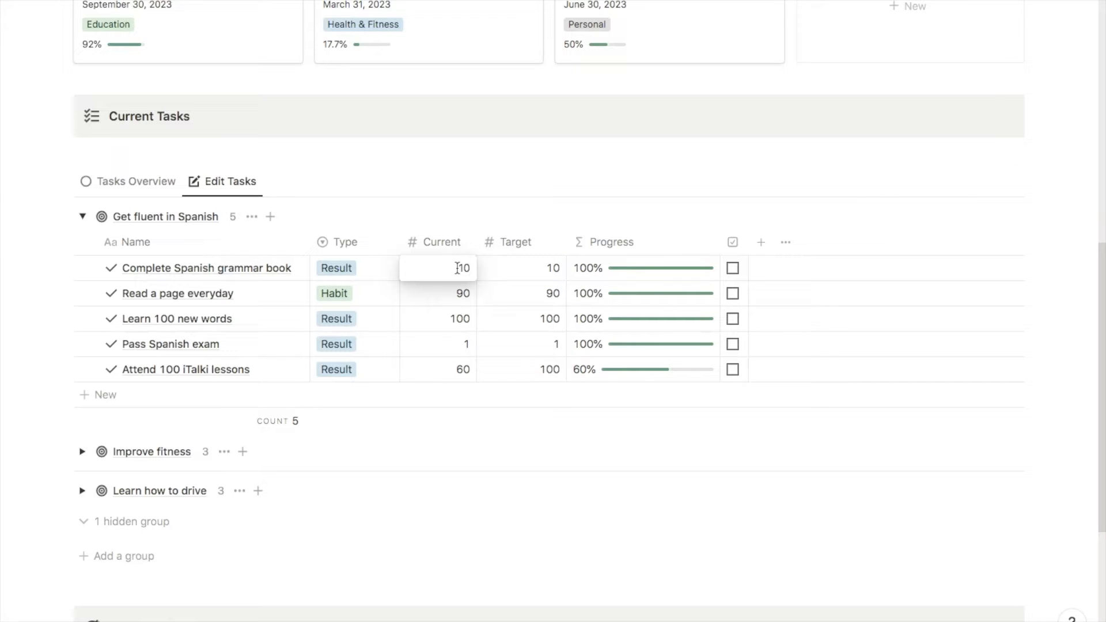
{"action": "key", "text": "BackSpace"}
{"action": "key", "text": "Return"}
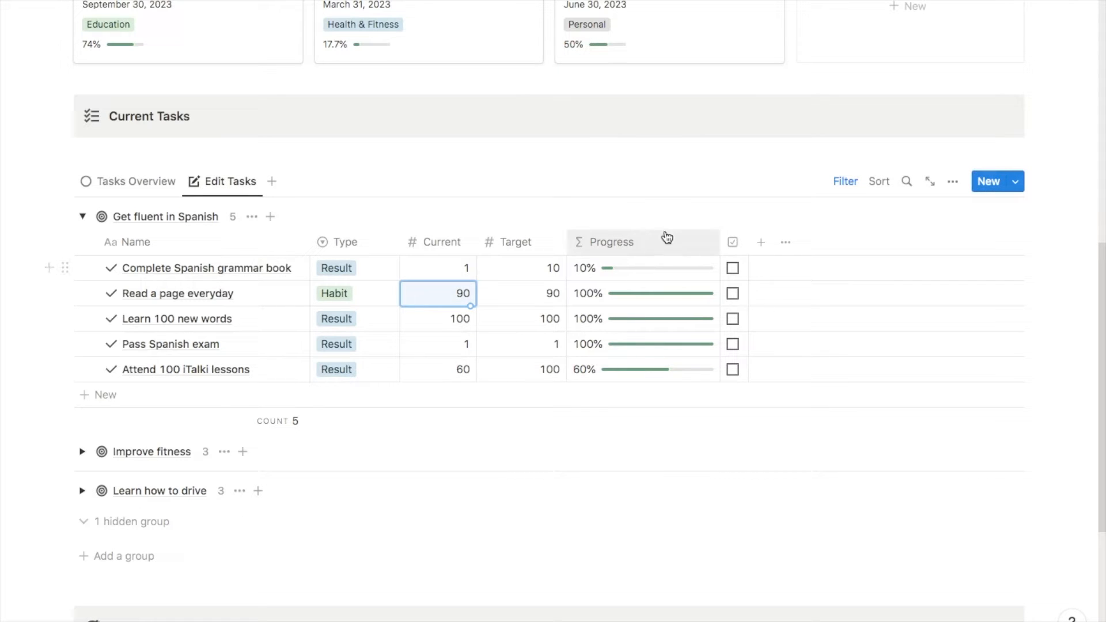
{"action": "left_click", "coordinate": [459, 267]}
{"action": "key", "text": "BackSpace"}
{"action": "type", "text": "2"}
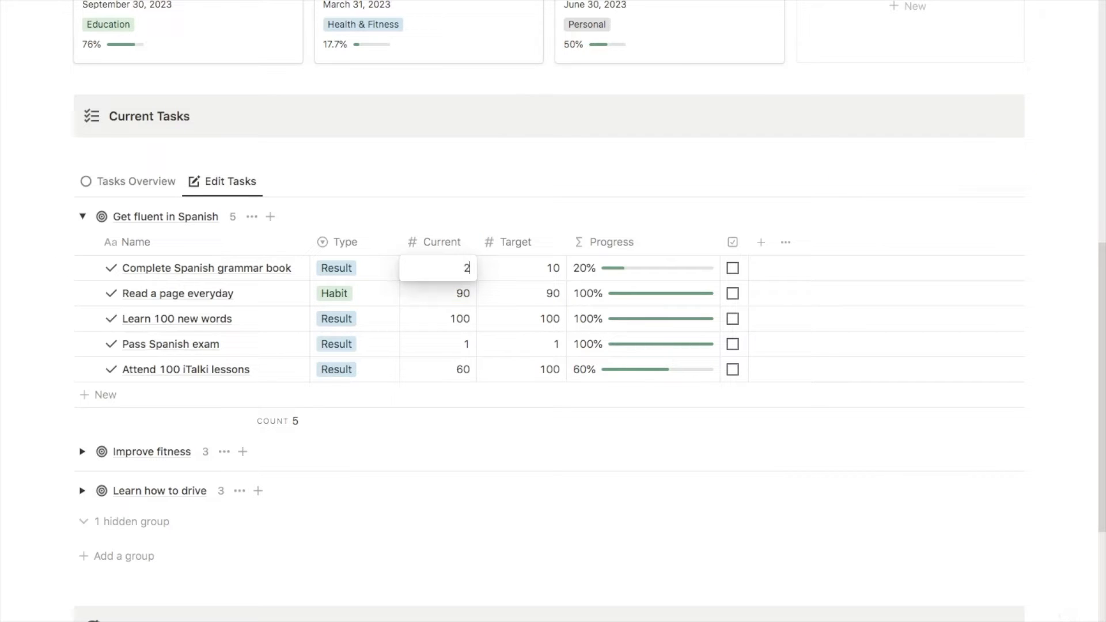
{"action": "key", "text": "Return"}
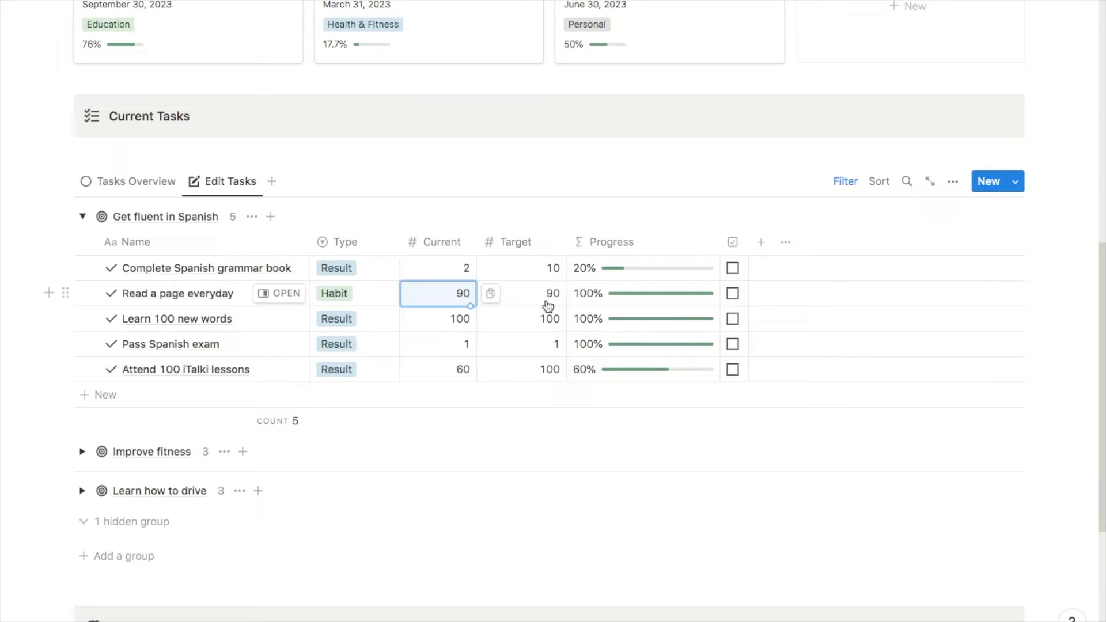
Set the Current value of the Read a page everyday habit to 30
{"action": "left_click", "coordinate": [451, 292]}
{"action": "key", "text": "BackSpace"}
{"action": "key", "text": "BackSpace"}
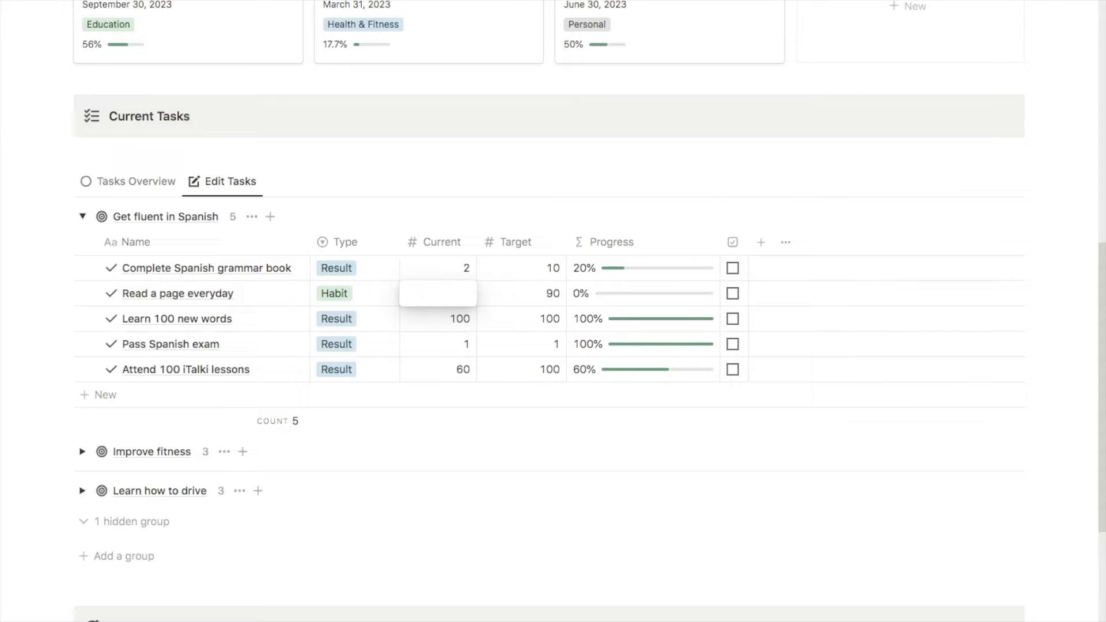
{"action": "type", "text": "30"}
{"action": "key", "text": "Return"}
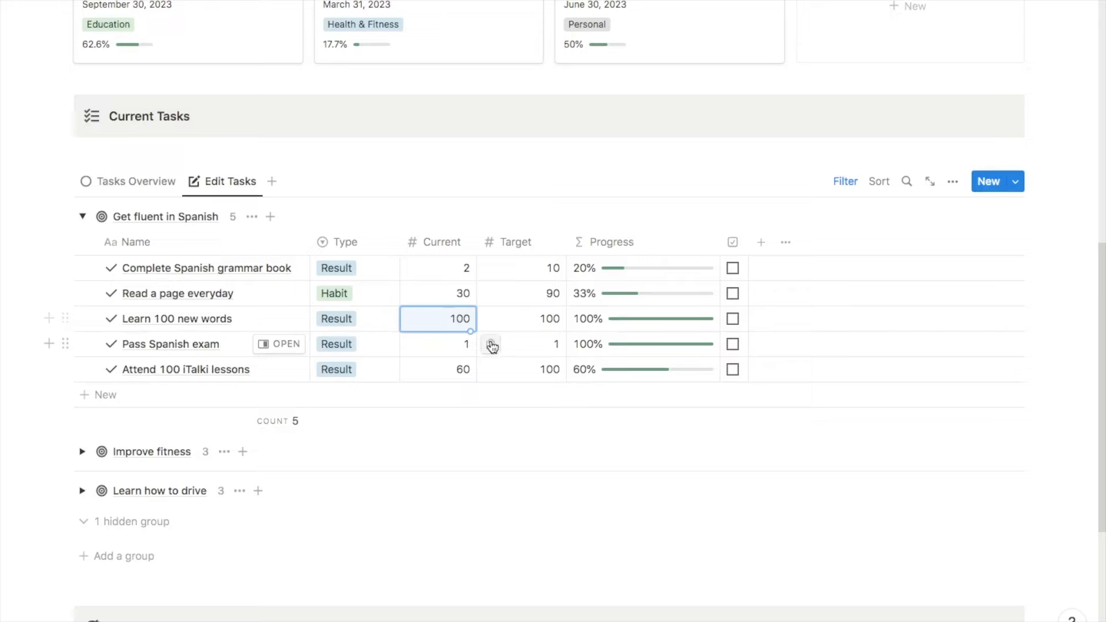
Set the Current value of the Learn 100 new words task to 50
{"action": "left_click", "coordinate": [550, 322]}
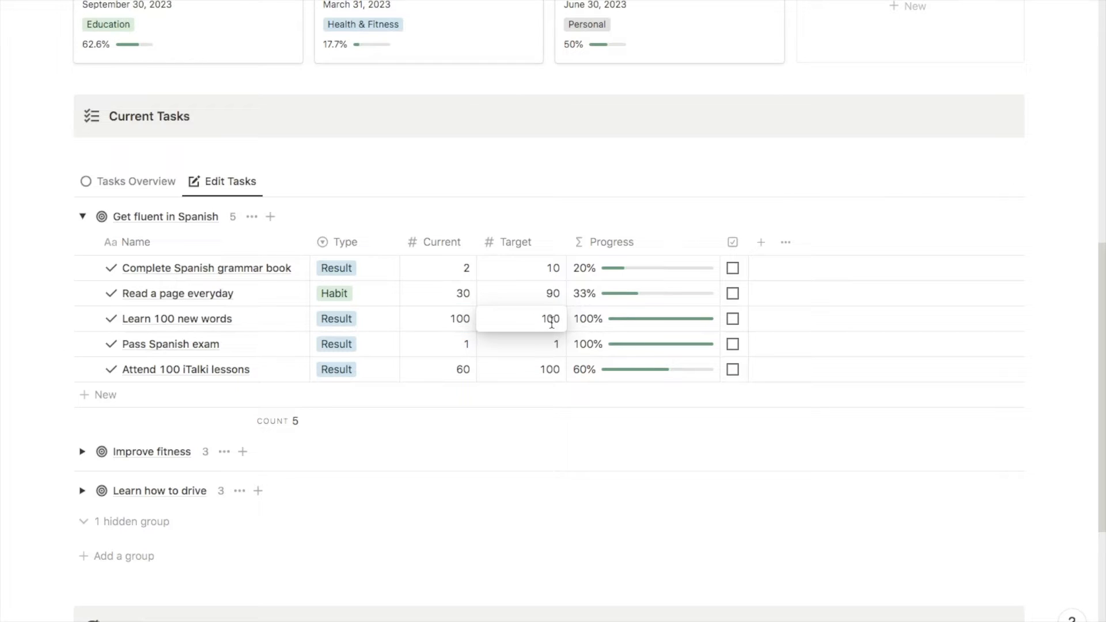
{"action": "left_click", "coordinate": [458, 320]}
{"action": "left_click", "coordinate": [471, 321]}
{"action": "key", "text": "BackSpace"}
{"action": "key", "text": "BackSpace"}
{"action": "key", "text": "BackSpace"}
{"action": "type", "text": "50"}
{"action": "key", "text": "Return"}
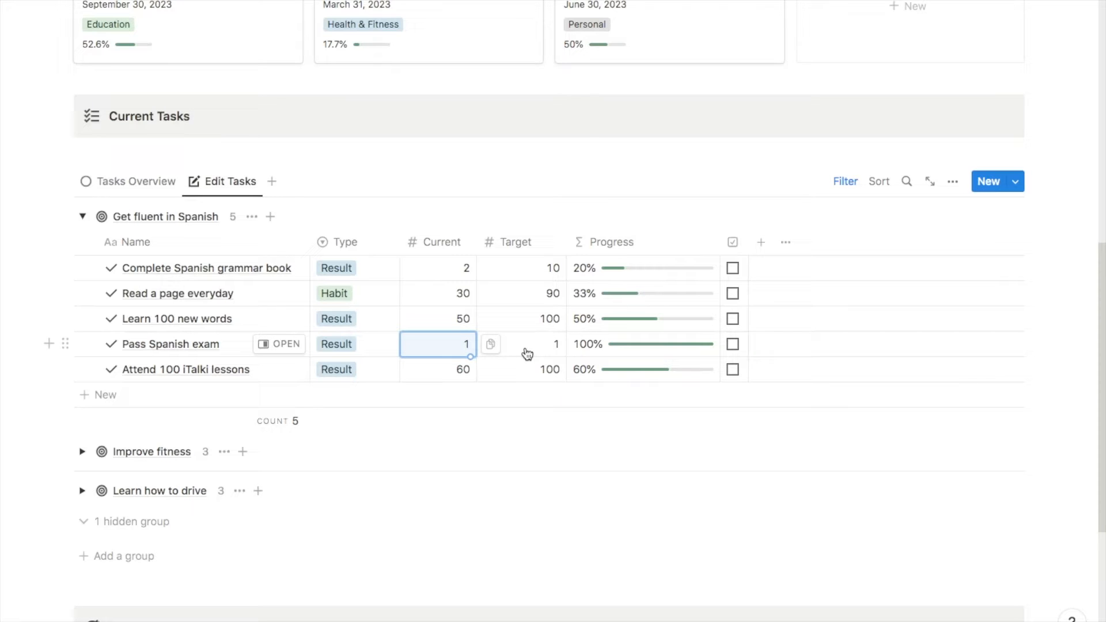
Clear the Current value of the Pass Spanish exam task and set it back to 1
{"action": "key", "text": "Return"}
{"action": "key", "text": "BackSpace"}
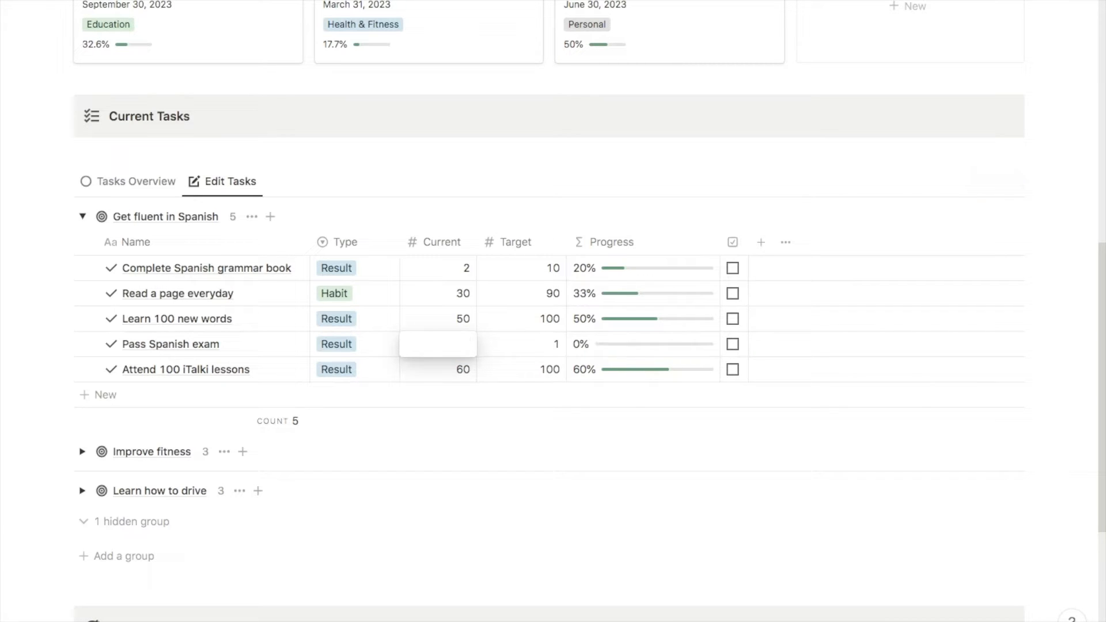
{"action": "key", "text": "Return"}
{"action": "left_click", "coordinate": [460, 343]}
{"action": "type", "text": "1"}
{"action": "key", "text": "Return"}
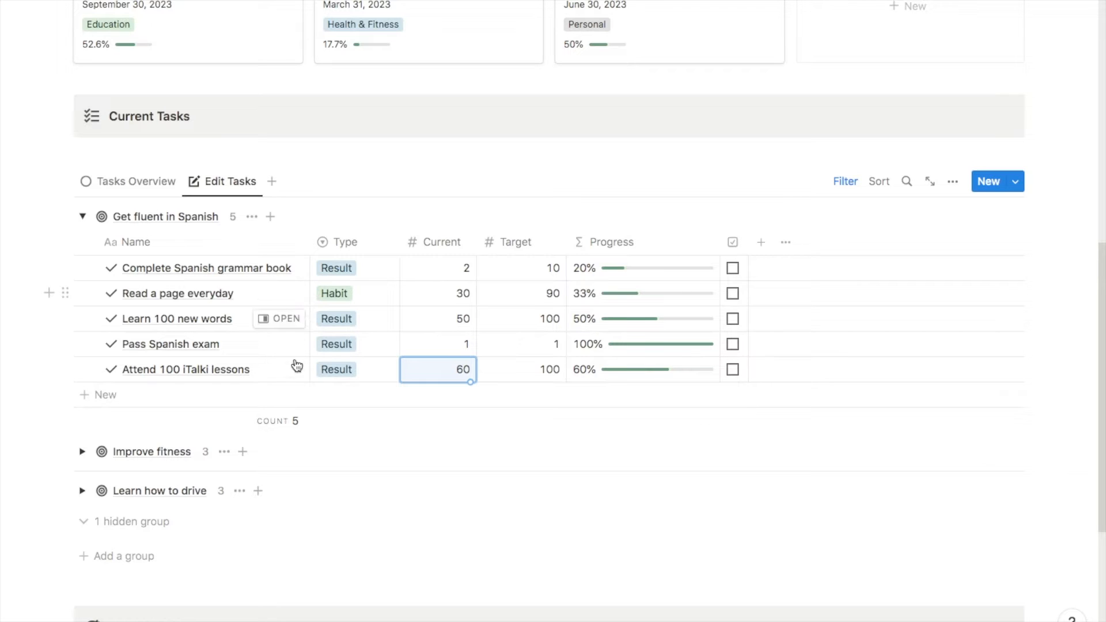
Mark the Pass Spanish exam task as complete, and undo that change
{"action": "left_click", "coordinate": [731, 344]}
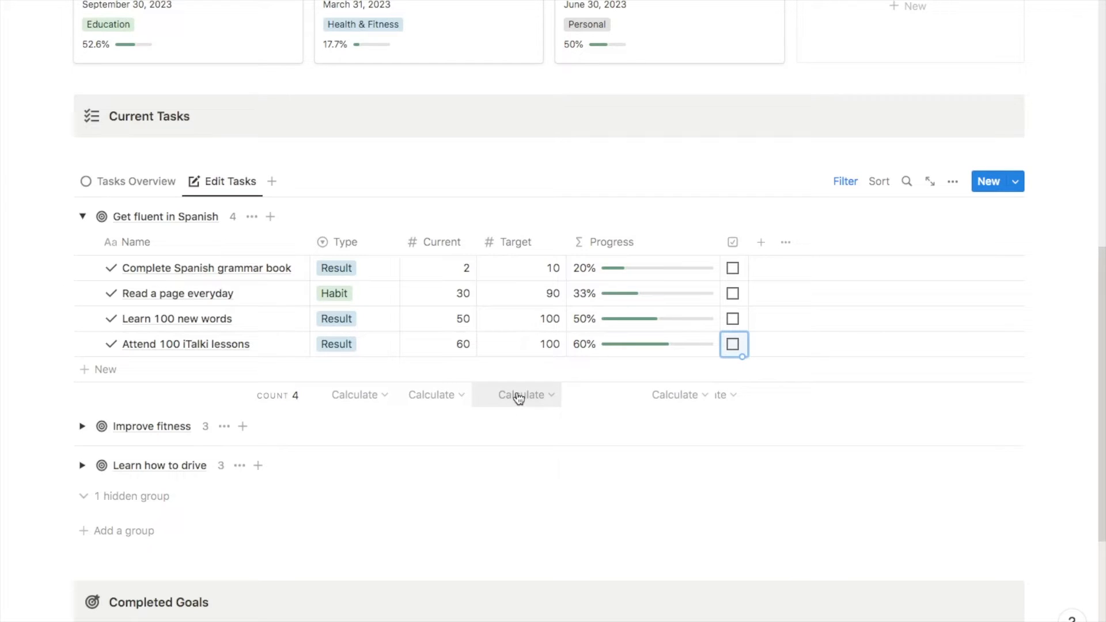
{"action": "key", "text": "ctrl+z"}
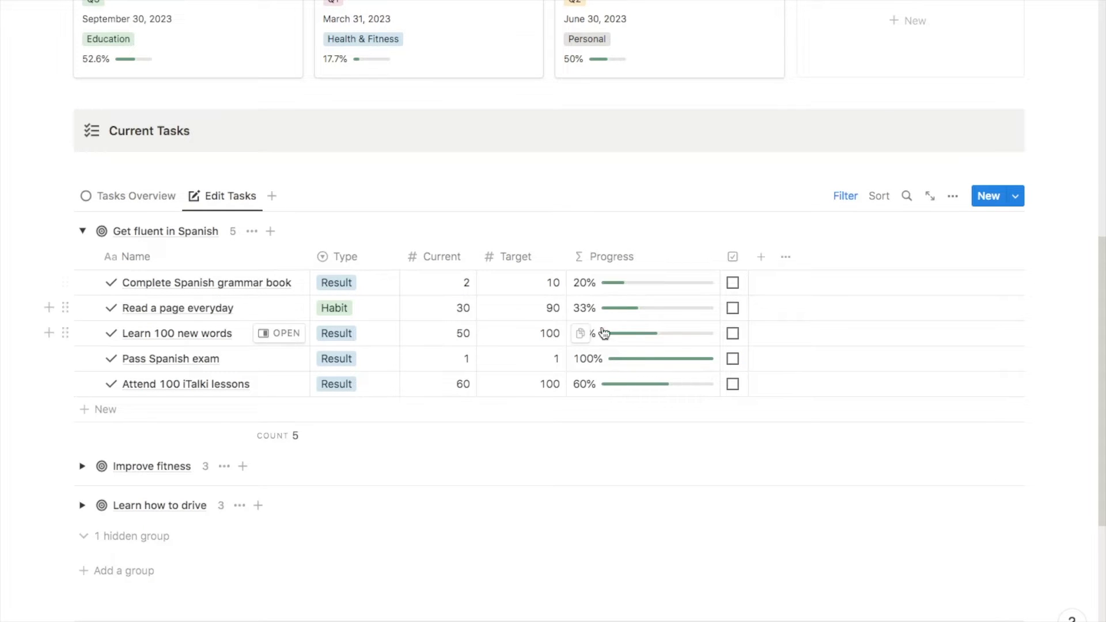
Check the overall progress of the Get fluent in Spanish goal and set the Complete Spanish grammar book task's Current value to 6
{"action": "scroll", "coordinate": [598, 386], "scroll_direction": "up", "scroll_amount": 3}
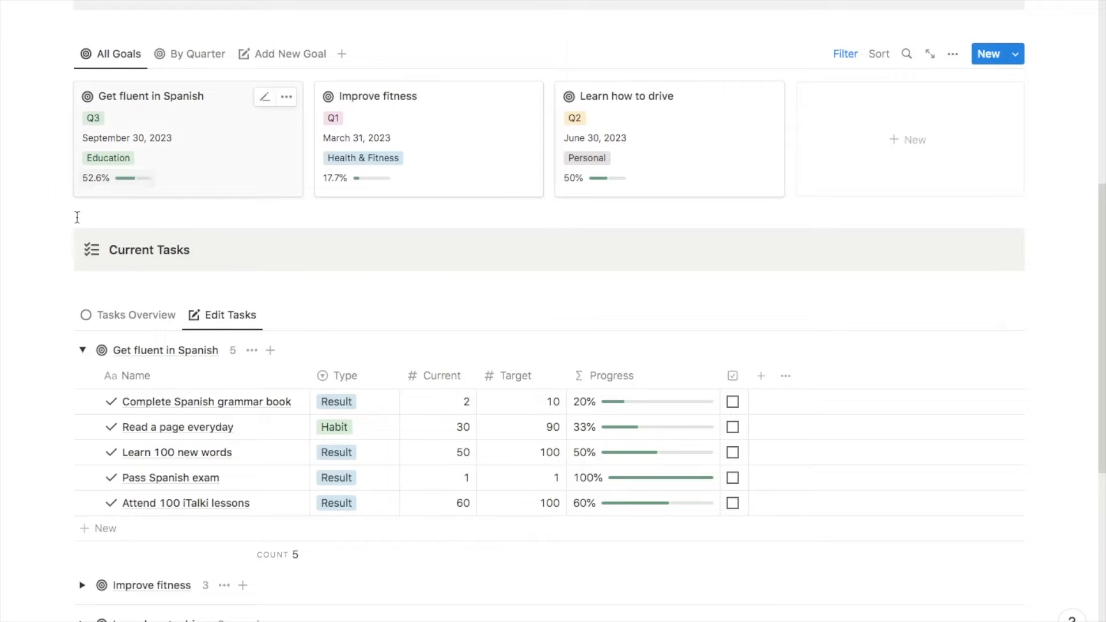
{"action": "scroll", "coordinate": [45, 253], "scroll_direction": "up", "scroll_amount": 1}
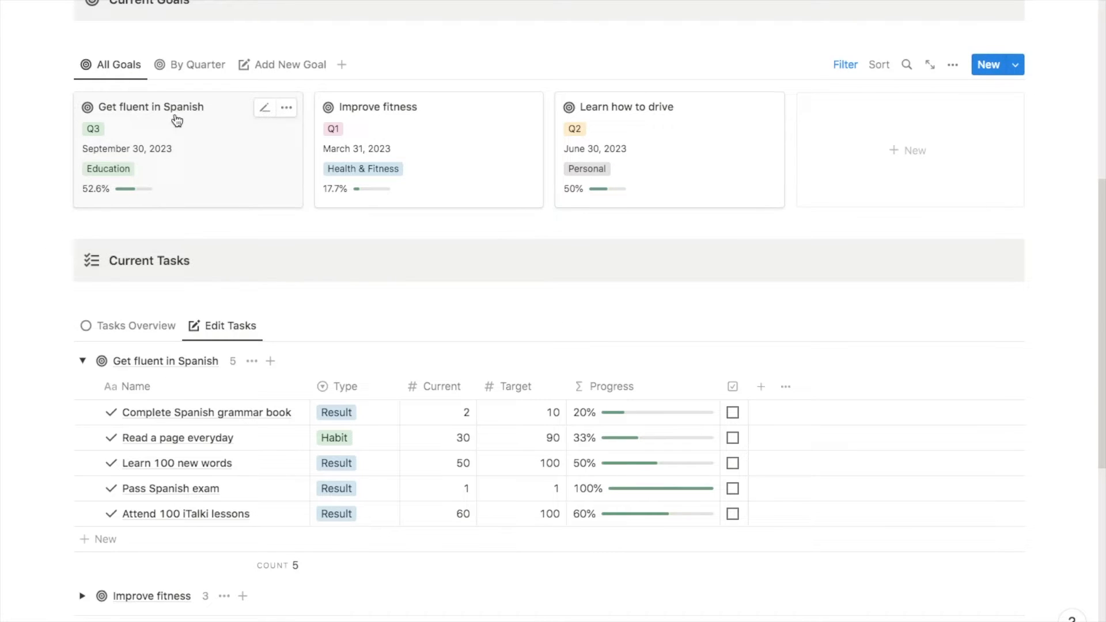
{"action": "scroll", "coordinate": [316, 323], "scroll_direction": "up", "scroll_amount": 1}
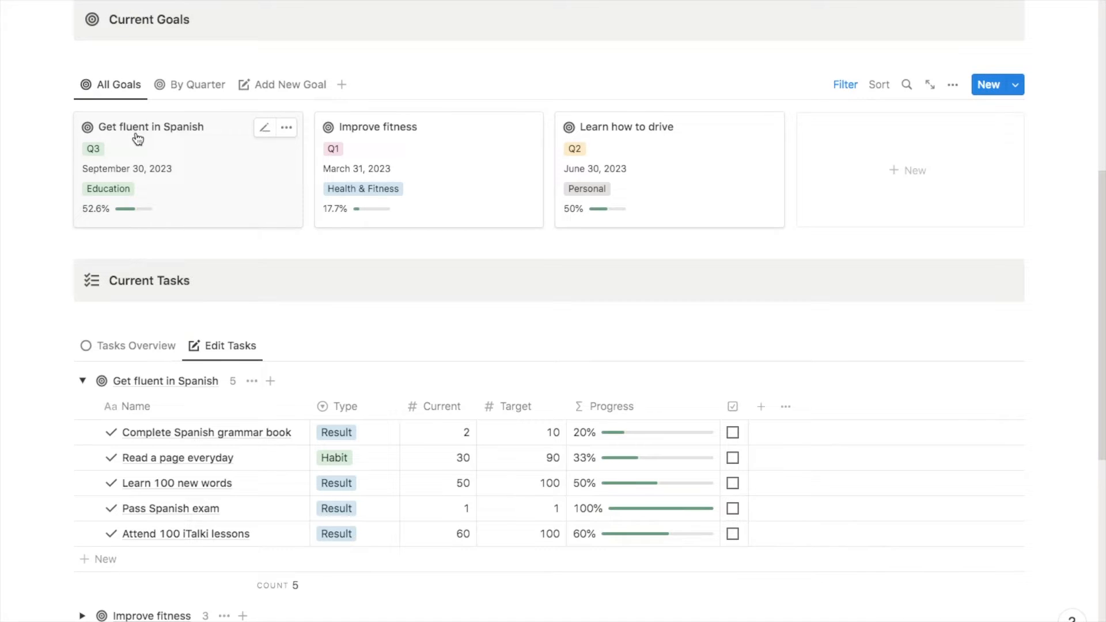
{"action": "scroll", "coordinate": [627, 433], "scroll_direction": "down", "scroll_amount": 2}
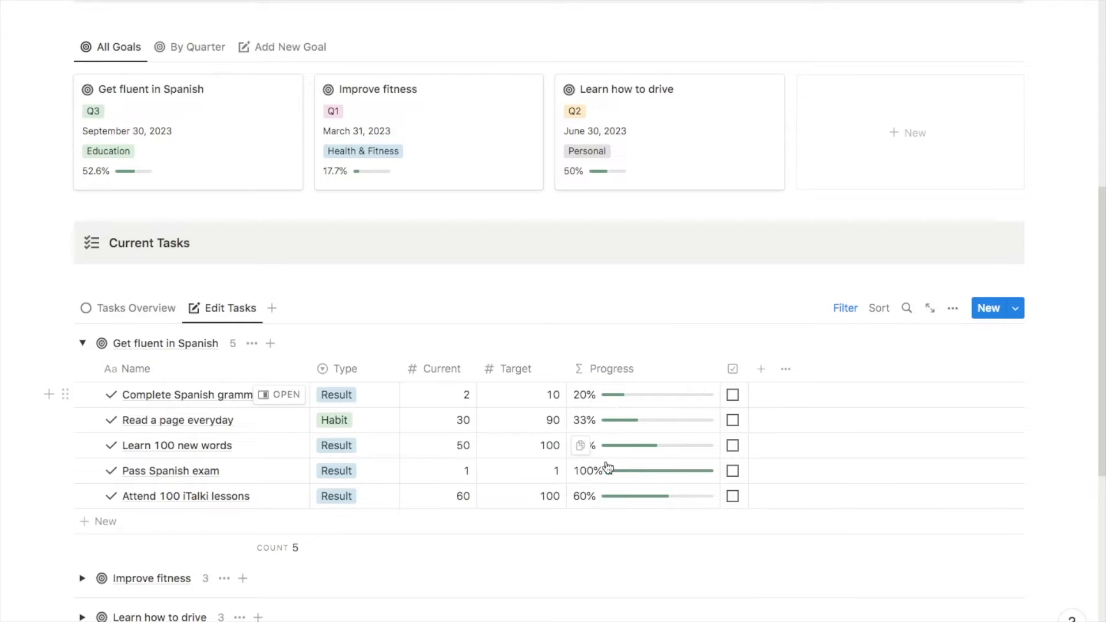
{"action": "left_click", "coordinate": [467, 398]}
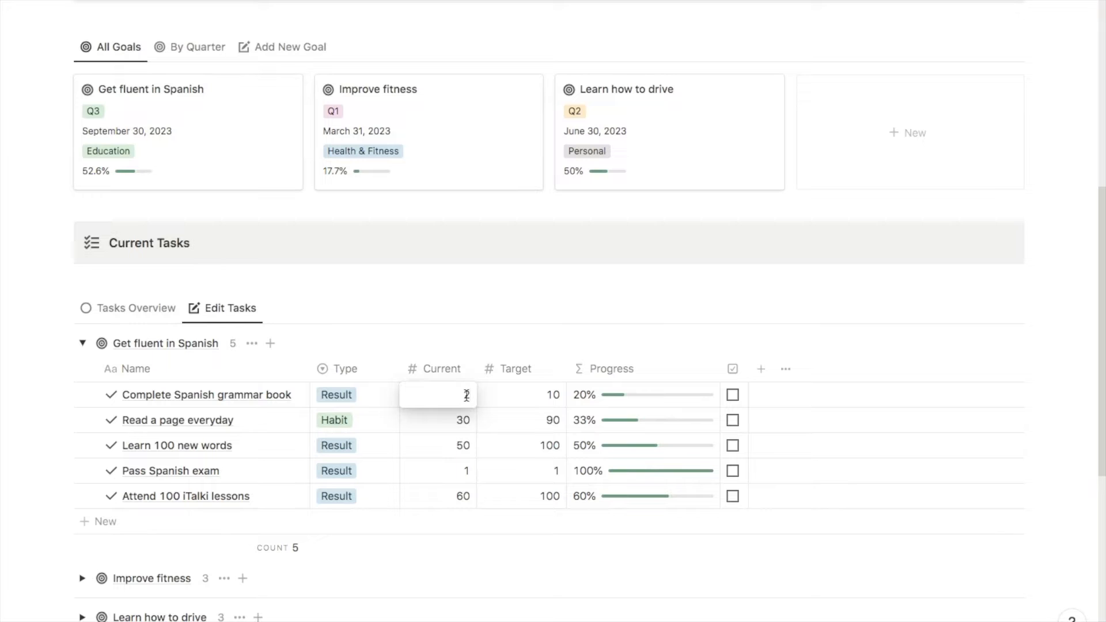
{"action": "key", "text": "BackSpace"}
{"action": "type", "text": "6"}
Collapse the Get fluent in Spanish group and review the progress of all tasks in the Tasks Overview
{"action": "scroll", "coordinate": [92, 171], "scroll_direction": "down", "scroll_amount": 2}
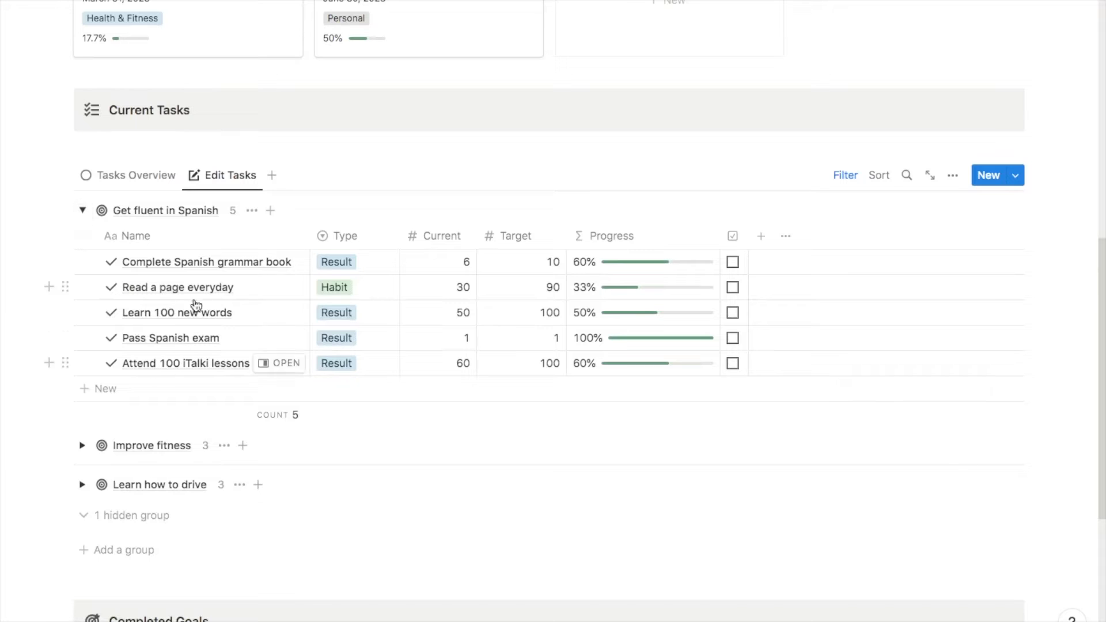
{"action": "left_click", "coordinate": [83, 210]}
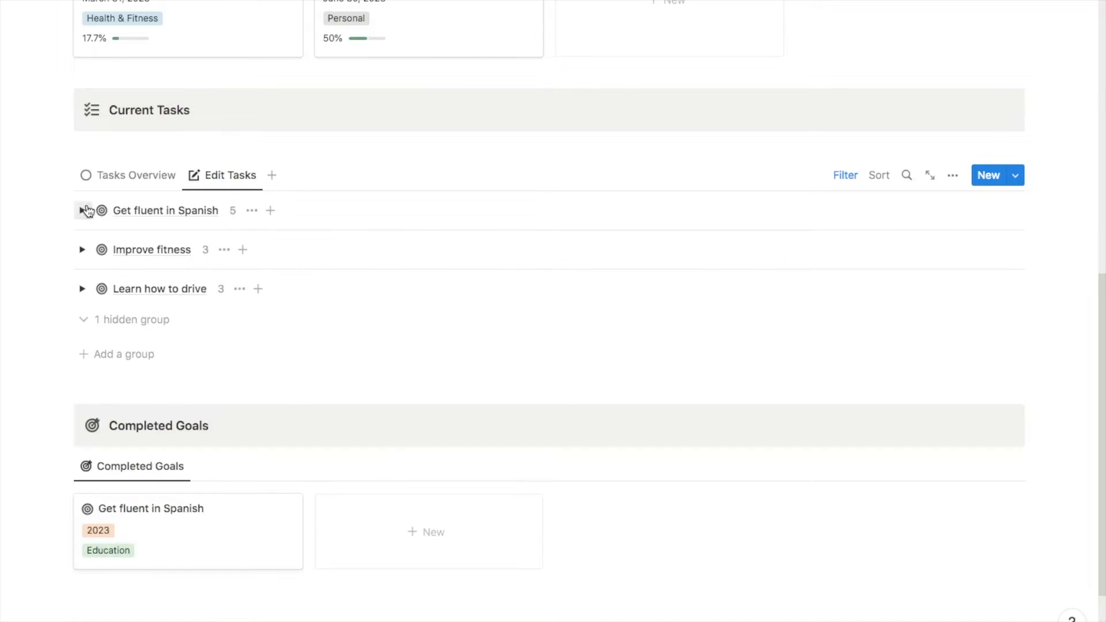
{"action": "left_click", "coordinate": [138, 177]}
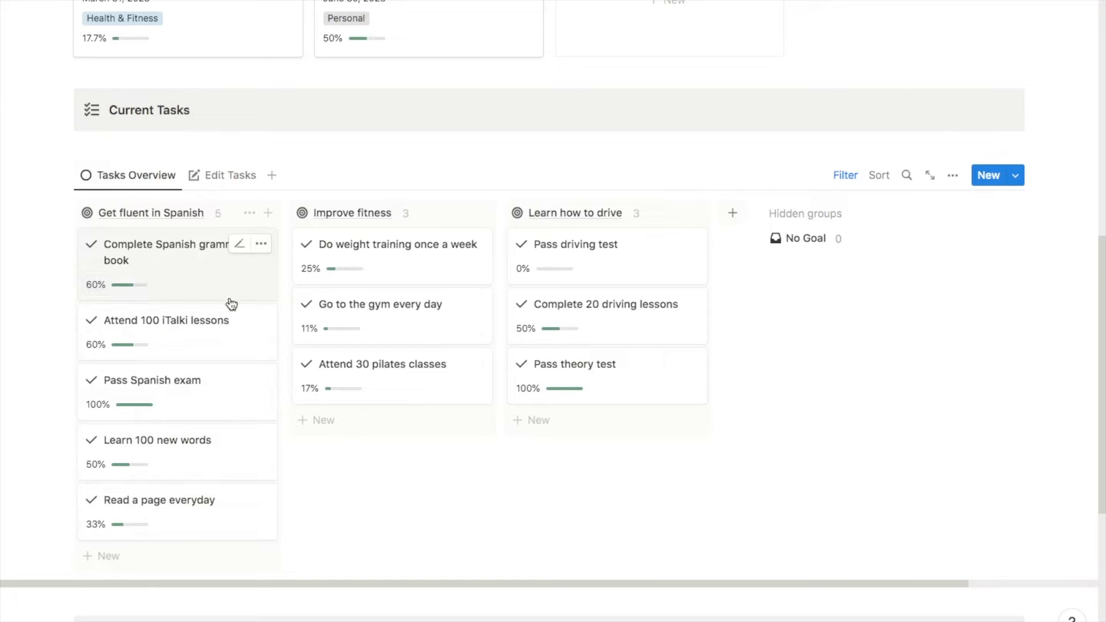
{"action": "scroll", "coordinate": [231, 303], "scroll_direction": "up", "scroll_amount": 3}
{"action": "scroll", "coordinate": [240, 284], "scroll_direction": "down", "scroll_amount": 6}
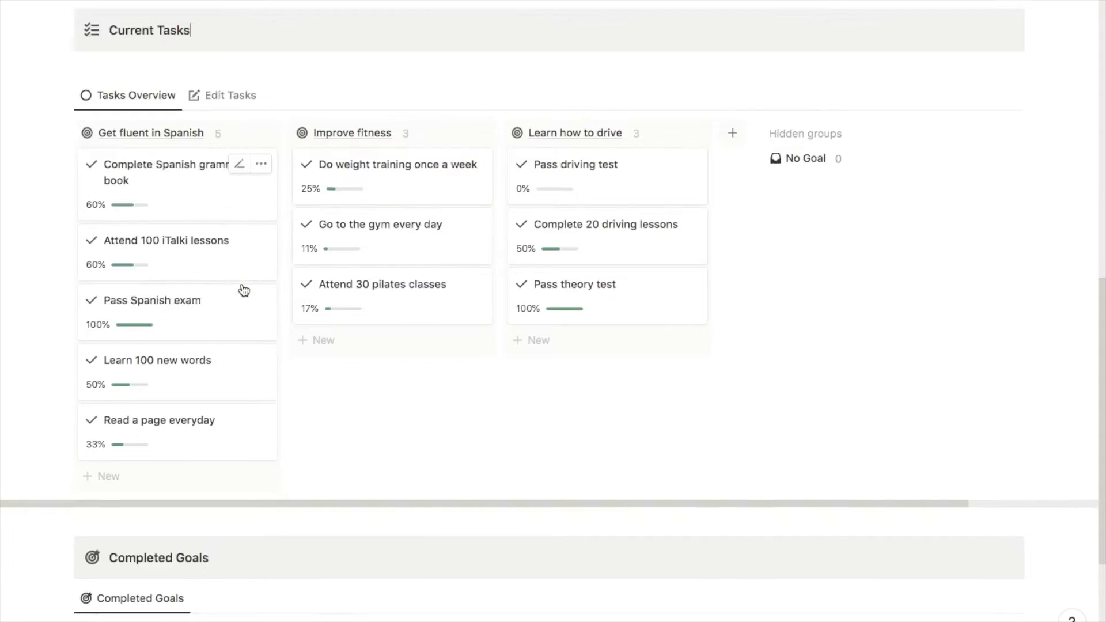
Mark the Get fluent in Spanish goal as complete and check the Completed Goals section for it
{"action": "scroll", "coordinate": [244, 290], "scroll_direction": "down", "scroll_amount": 1}
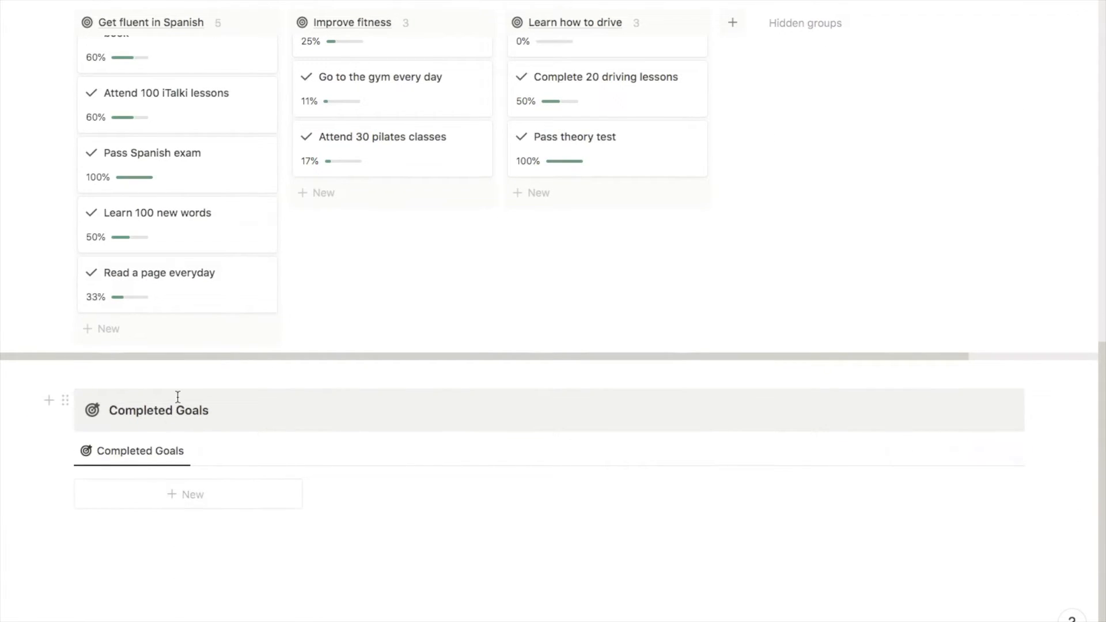
{"action": "scroll", "coordinate": [177, 397], "scroll_direction": "up", "scroll_amount": 8}
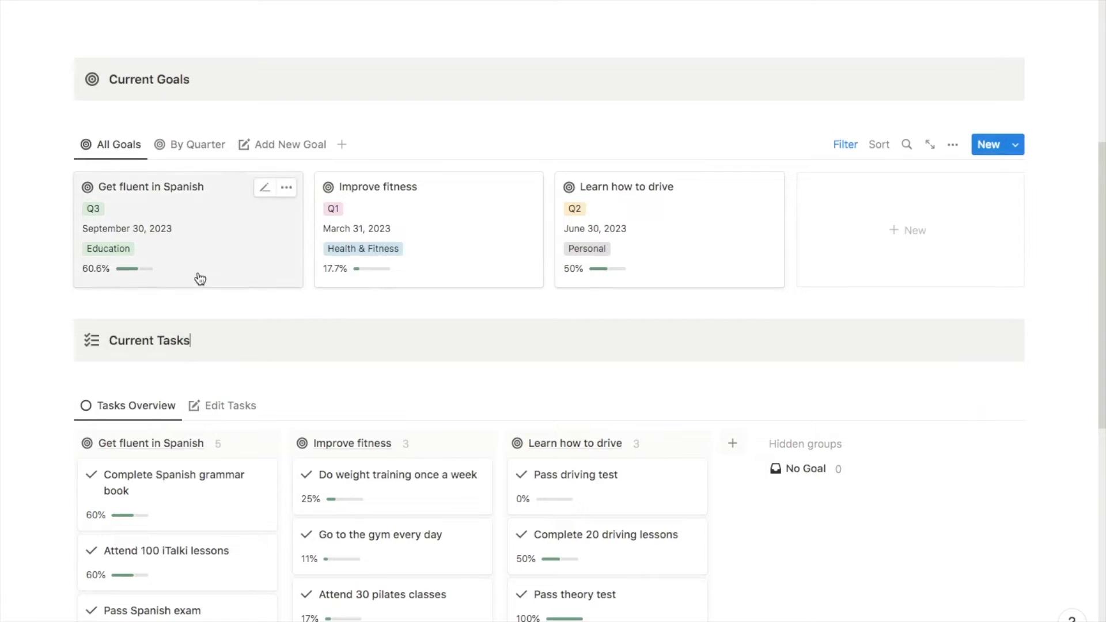
{"action": "left_click", "coordinate": [198, 278]}
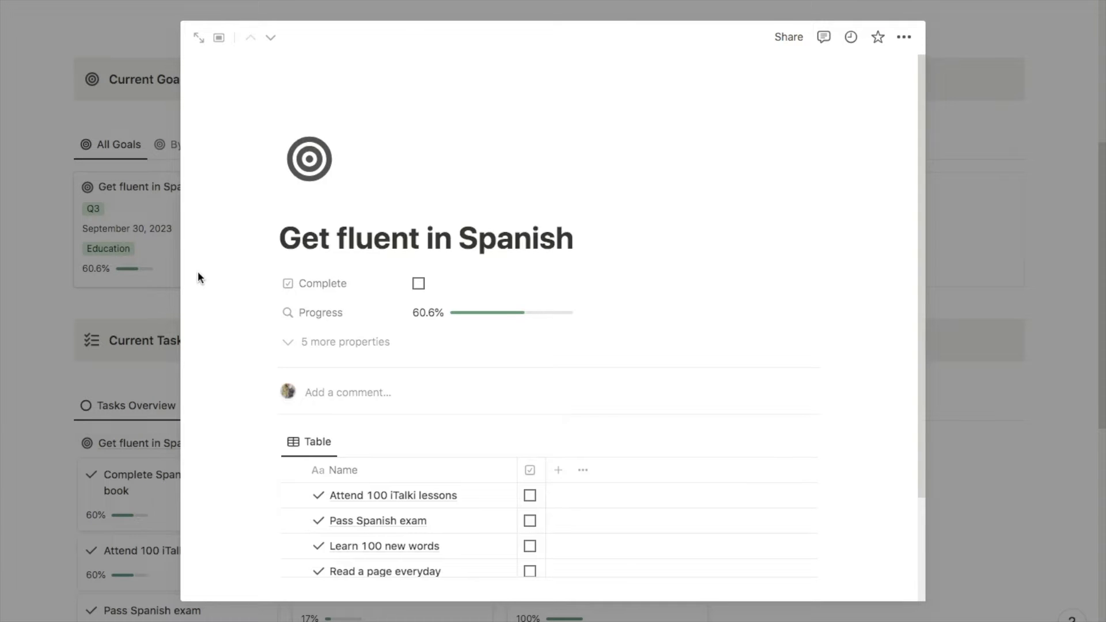
{"action": "left_click", "coordinate": [418, 285]}
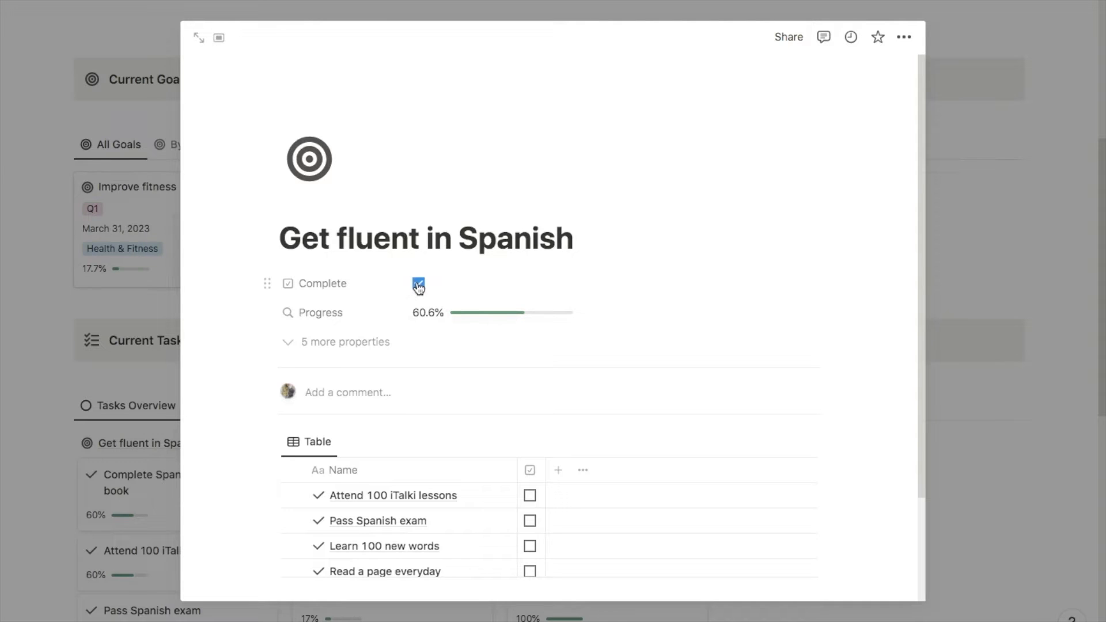
{"action": "left_click", "coordinate": [42, 292]}
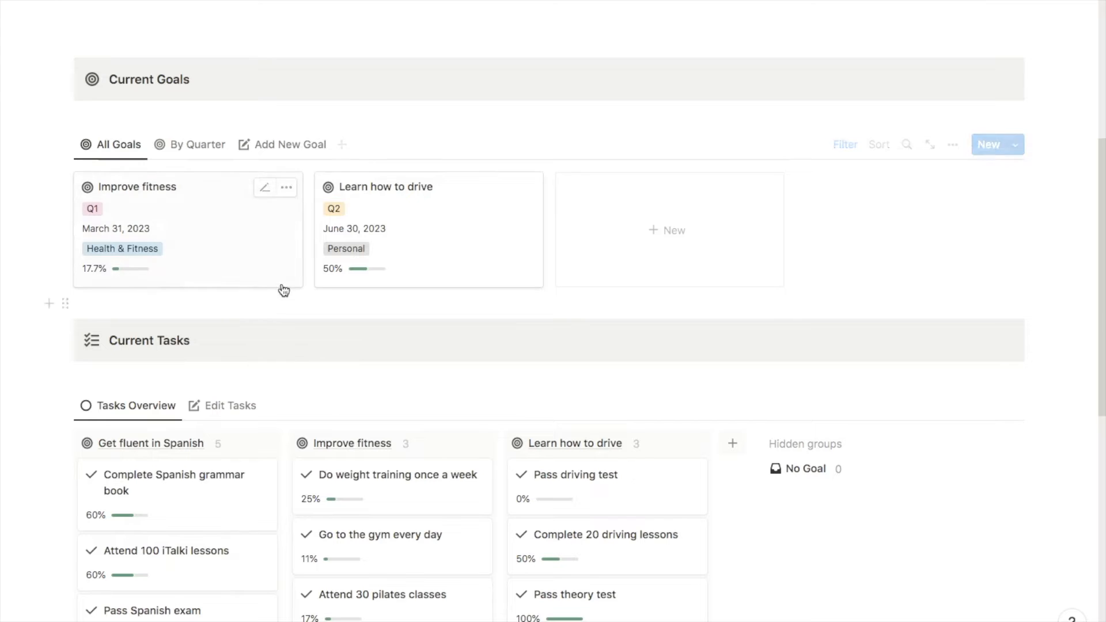
{"action": "scroll", "coordinate": [172, 296], "scroll_direction": "down", "scroll_amount": 6}
{"action": "scroll", "coordinate": [151, 299], "scroll_direction": "down", "scroll_amount": 3}
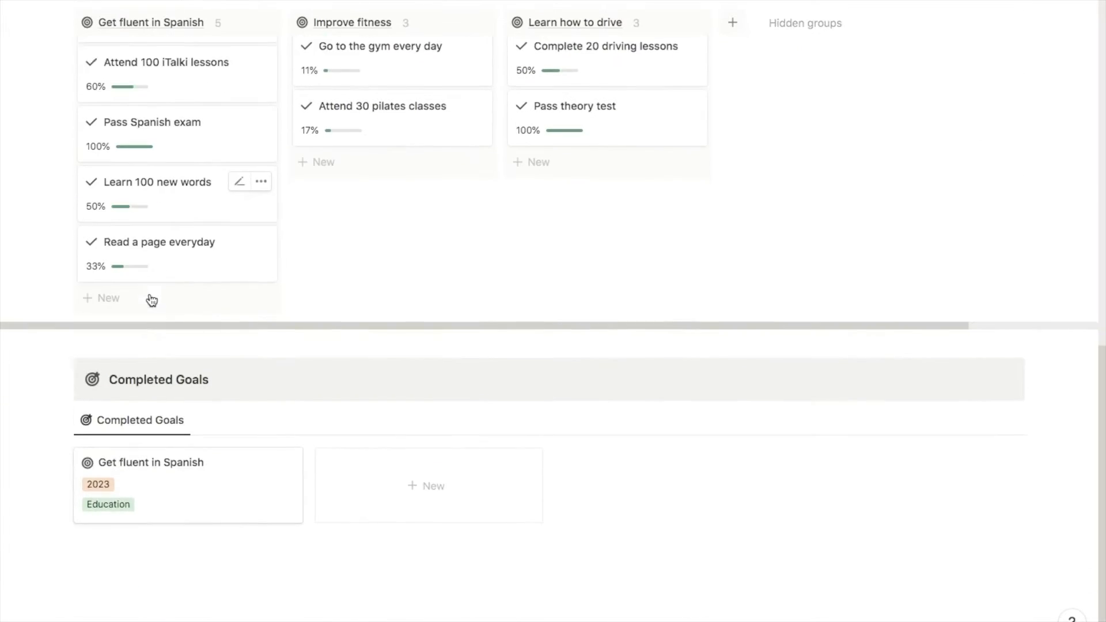
{"action": "scroll", "coordinate": [152, 484], "scroll_direction": "down", "scroll_amount": 1}
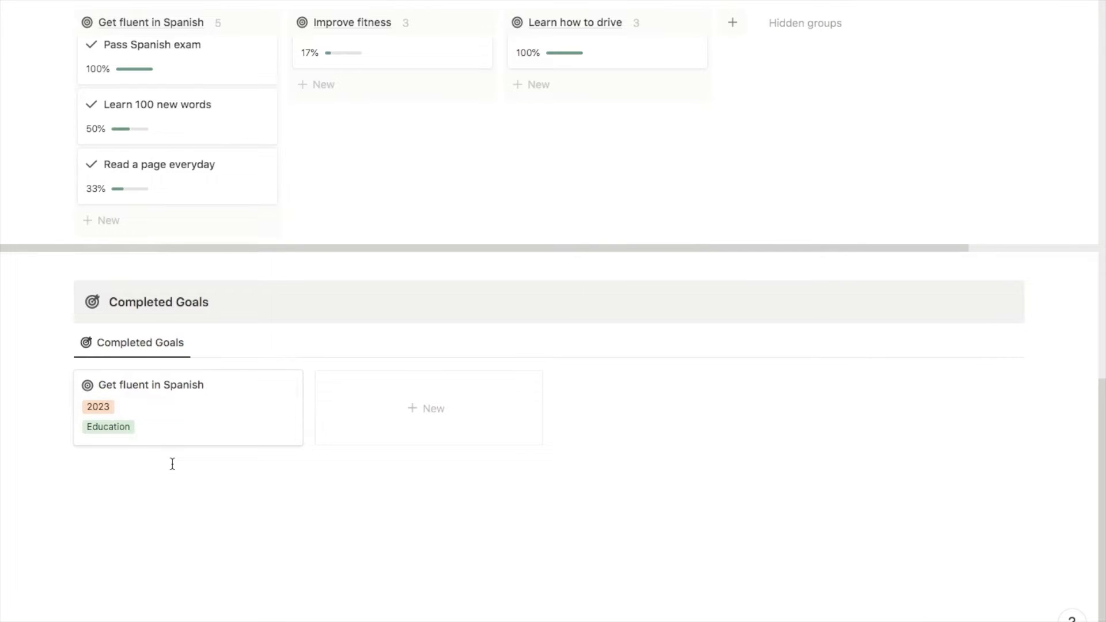
{"action": "scroll", "coordinate": [469, 338], "scroll_direction": "up", "scroll_amount": 7}
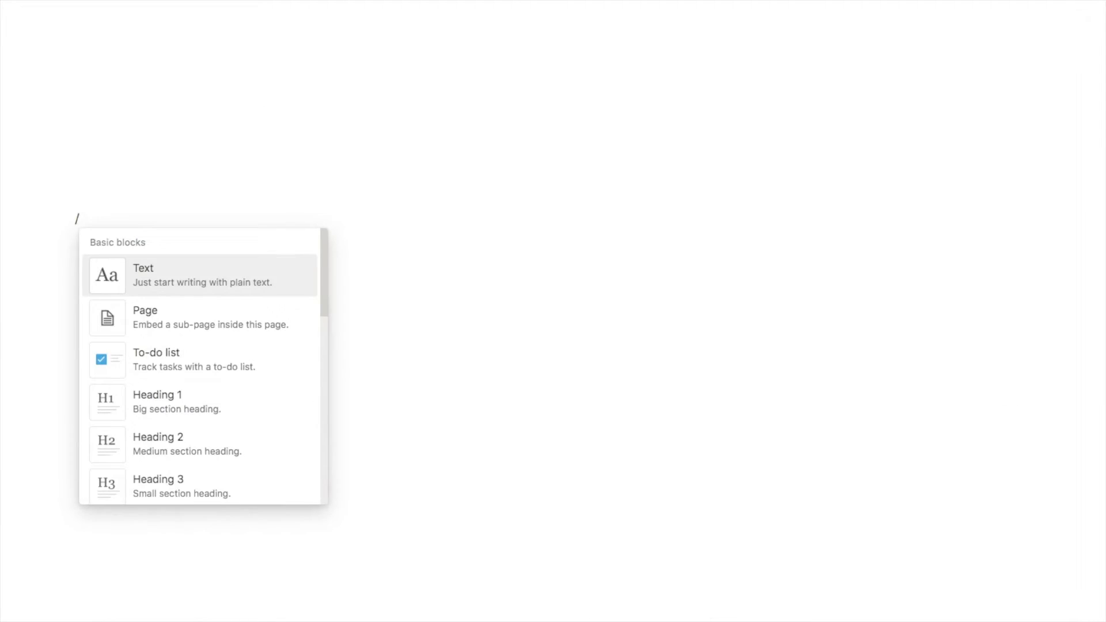
Insert a callout block on the empty page with the bold text Current Goals
{"action": "key", "text": "BackSpace"}
{"action": "type", "text": "/"}
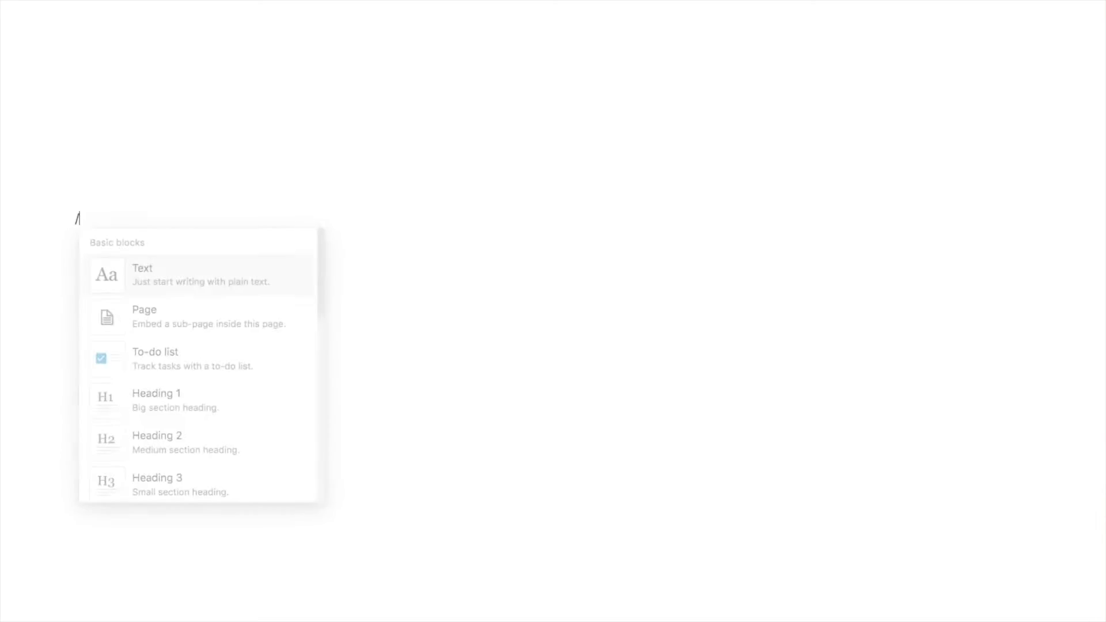
{"action": "type", "text": "call"}
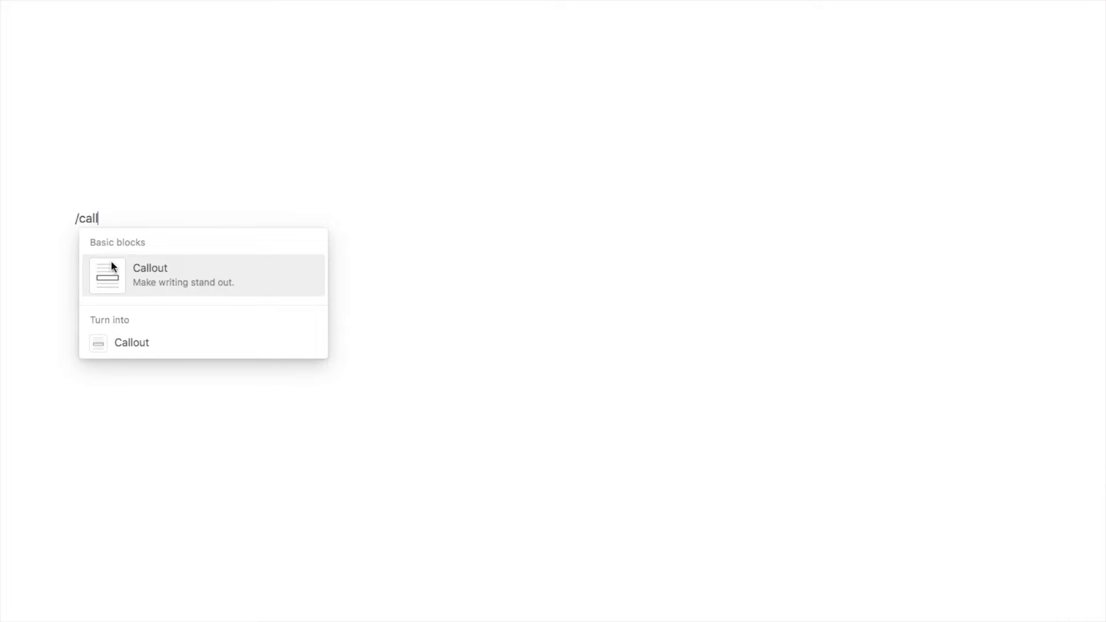
{"action": "left_click", "coordinate": [167, 285]}
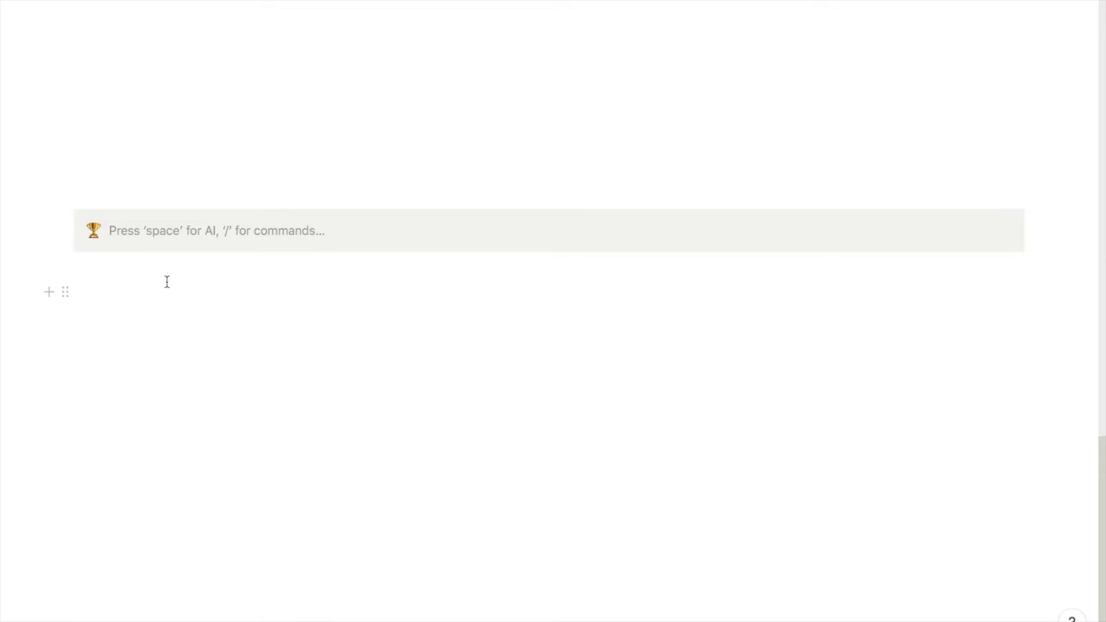
{"action": "type", "text": "Curr"}
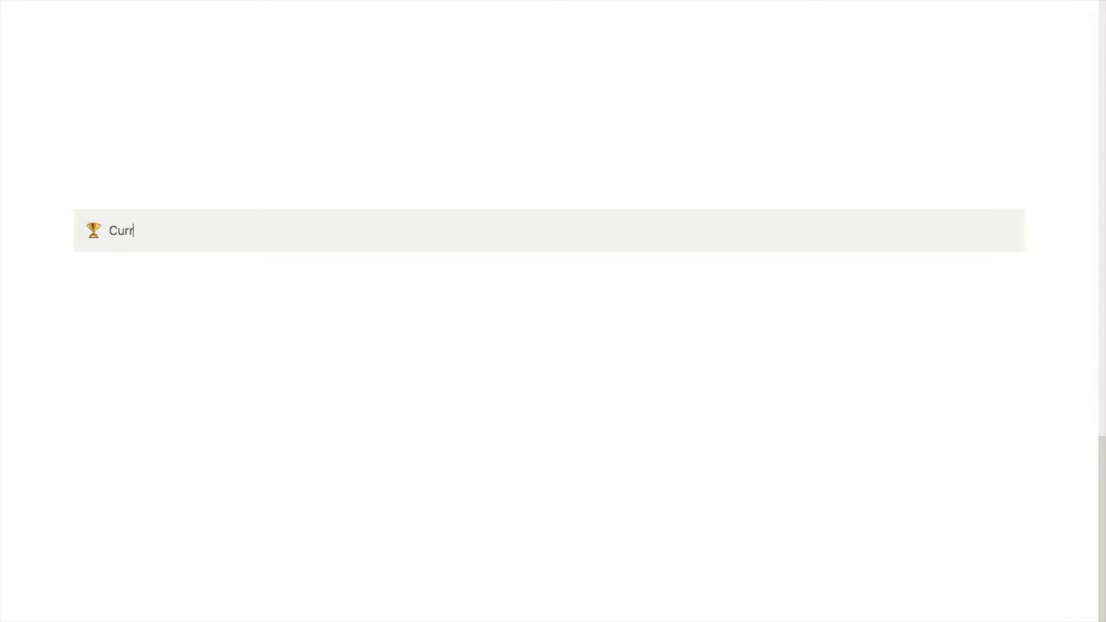
{"action": "type", "text": "ent Goals"}
{"action": "left_click_drag", "start_coordinate": [190, 230], "coordinate": [110, 232]}
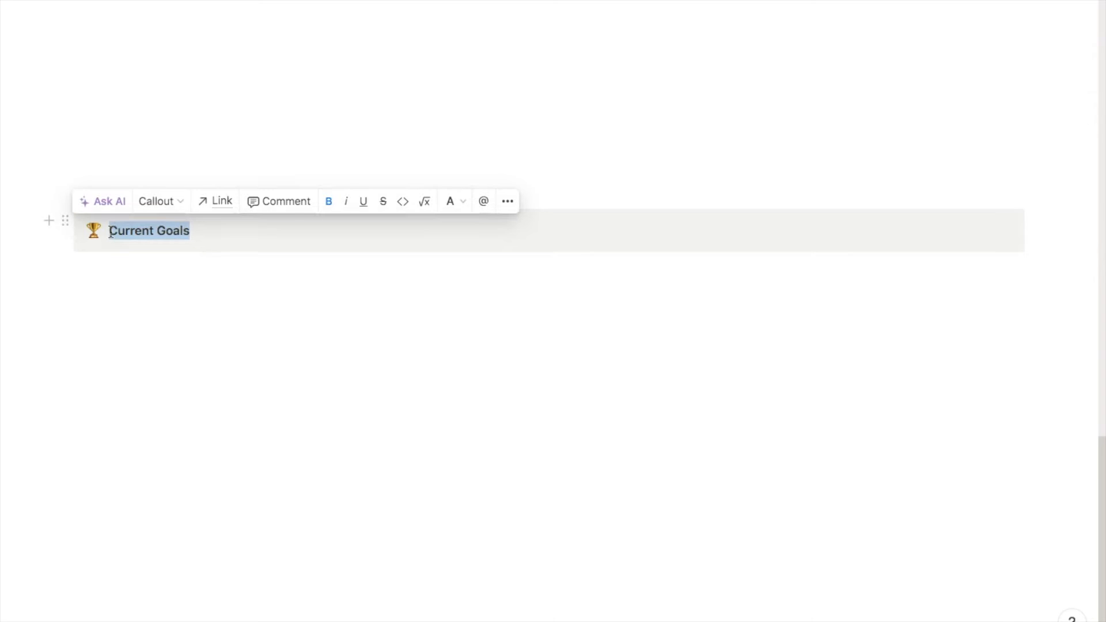
Replace the Current Goals callout's trophy emoji with the target icon
{"action": "left_click", "coordinate": [94, 230]}
{"action": "left_click", "coordinate": [79, 264]}
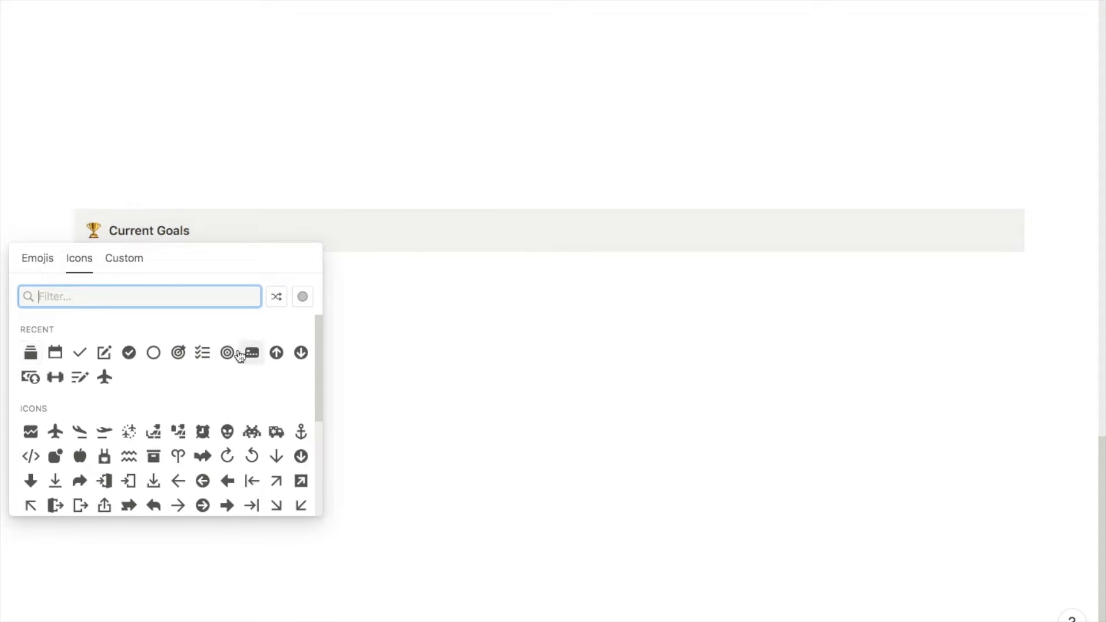
{"action": "left_click", "coordinate": [228, 353]}
Insert an inline database titled Goals 1 below the Current Goals callout and hide its title
{"action": "left_click", "coordinate": [178, 377]}
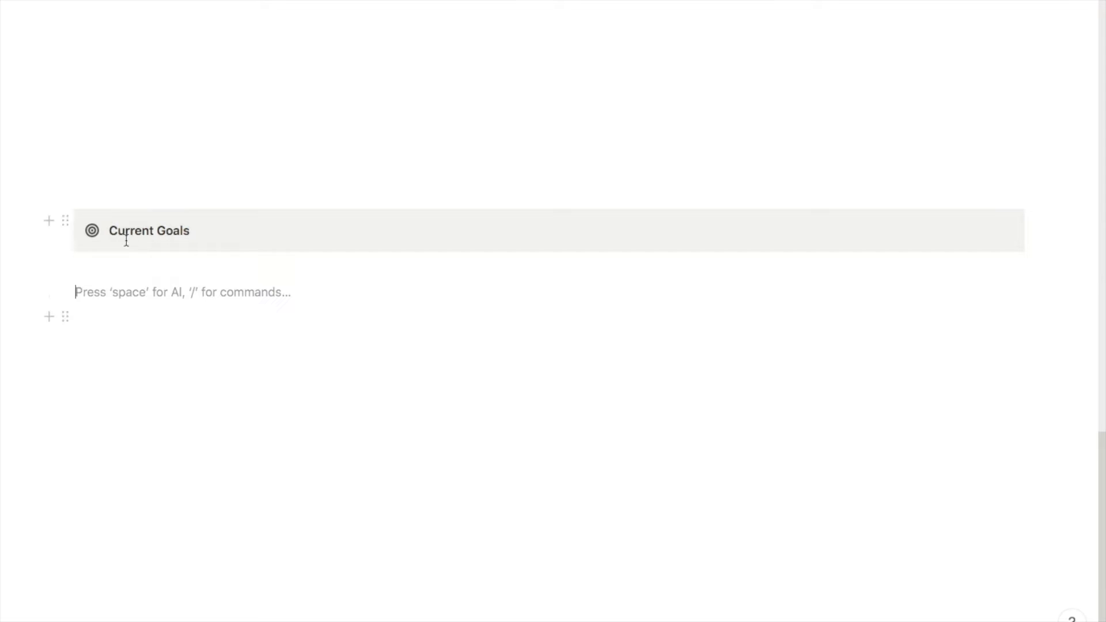
{"action": "type", "text": "/data"}
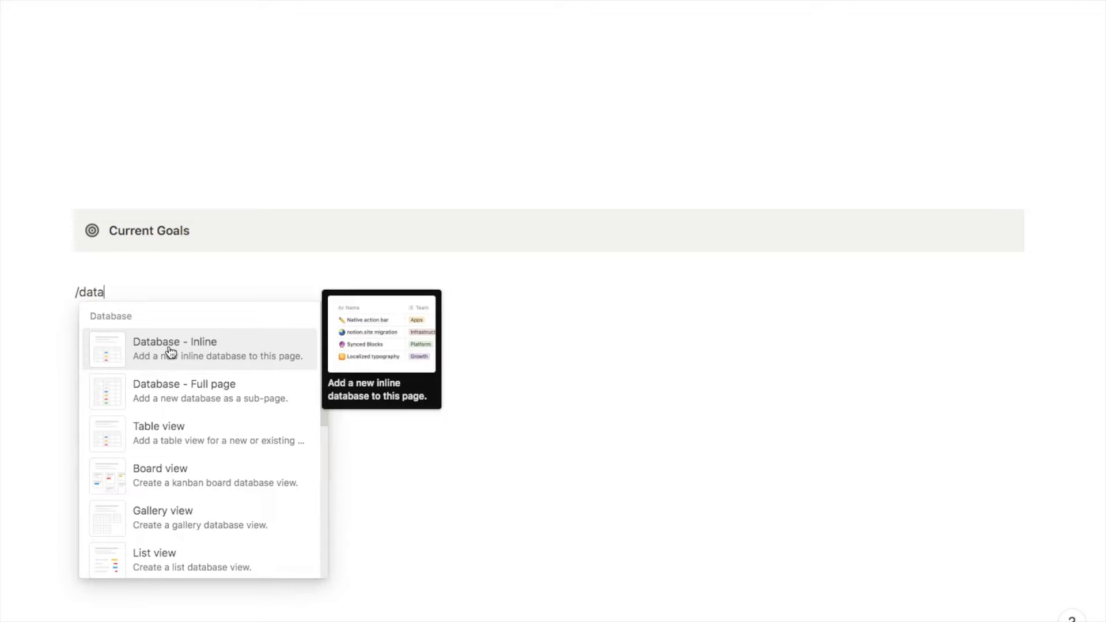
{"action": "left_click", "coordinate": [192, 354]}
{"action": "left_click", "coordinate": [94, 327]}
{"action": "type", "text": "Goals 1"}
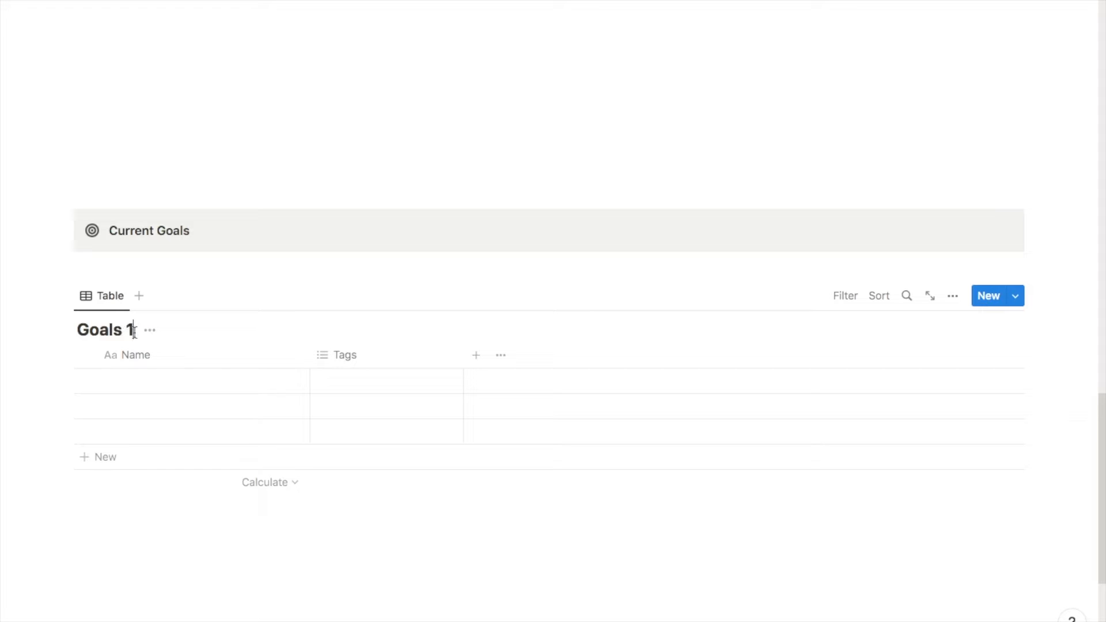
{"action": "left_click", "coordinate": [151, 332]}
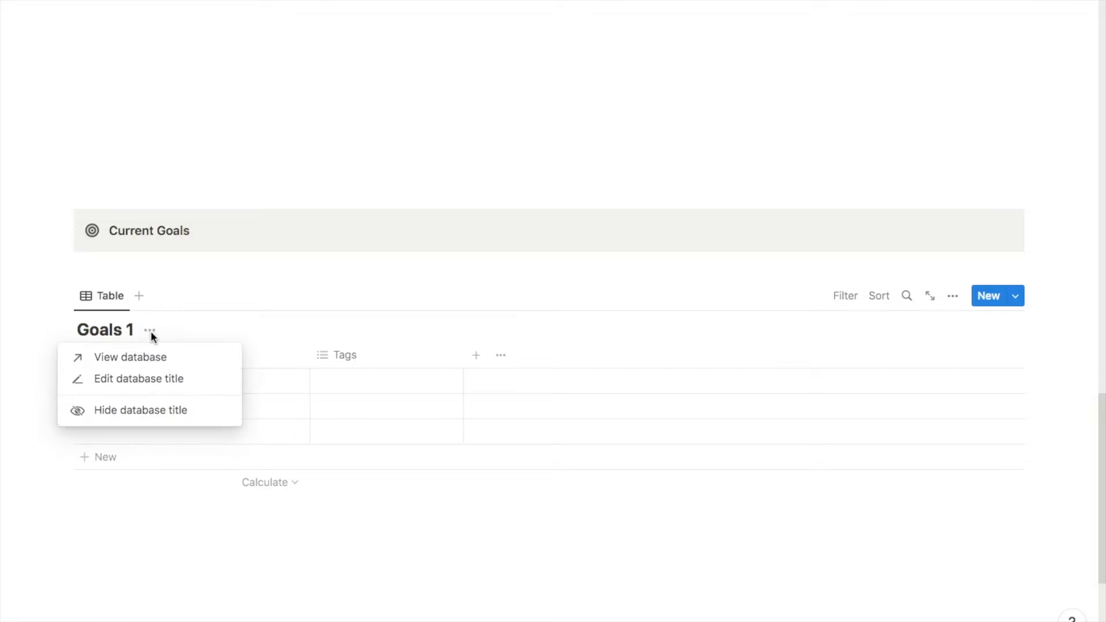
{"action": "left_click", "coordinate": [148, 411]}
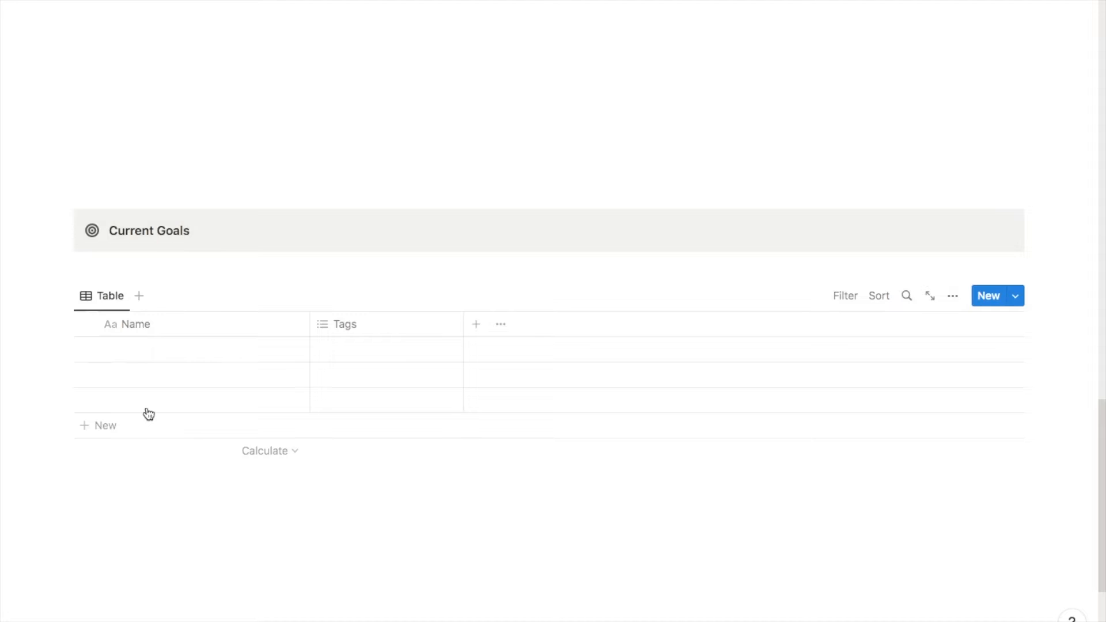
Rename the database's table view to Add New Goal and give it the lines-with-pencil icon
{"action": "scroll", "coordinate": [148, 414], "scroll_direction": "down", "scroll_amount": 2}
{"action": "left_click", "coordinate": [110, 206]}
{"action": "left_click", "coordinate": [124, 239]}
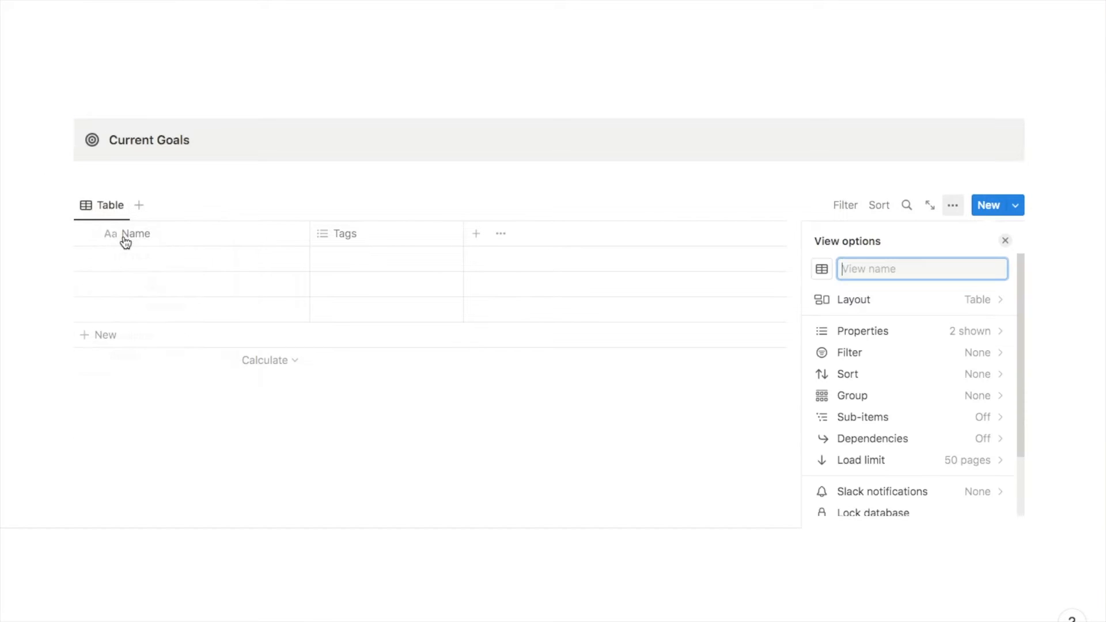
{"action": "type", "text": "Add Ne"}
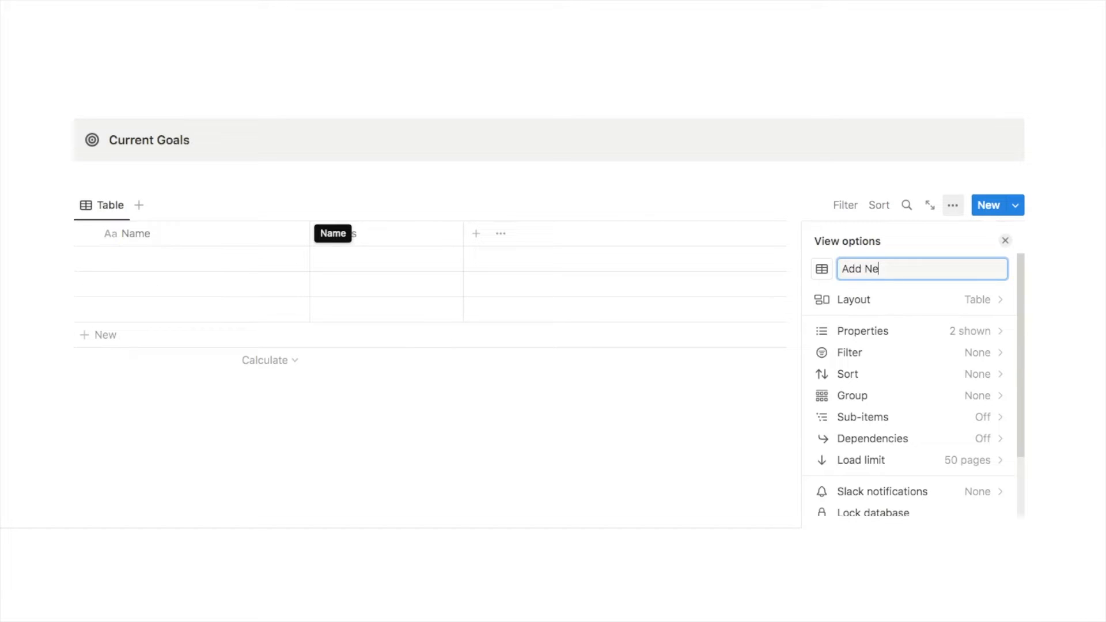
{"action": "type", "text": "w Goals"}
{"action": "key", "text": "BackSpace"}
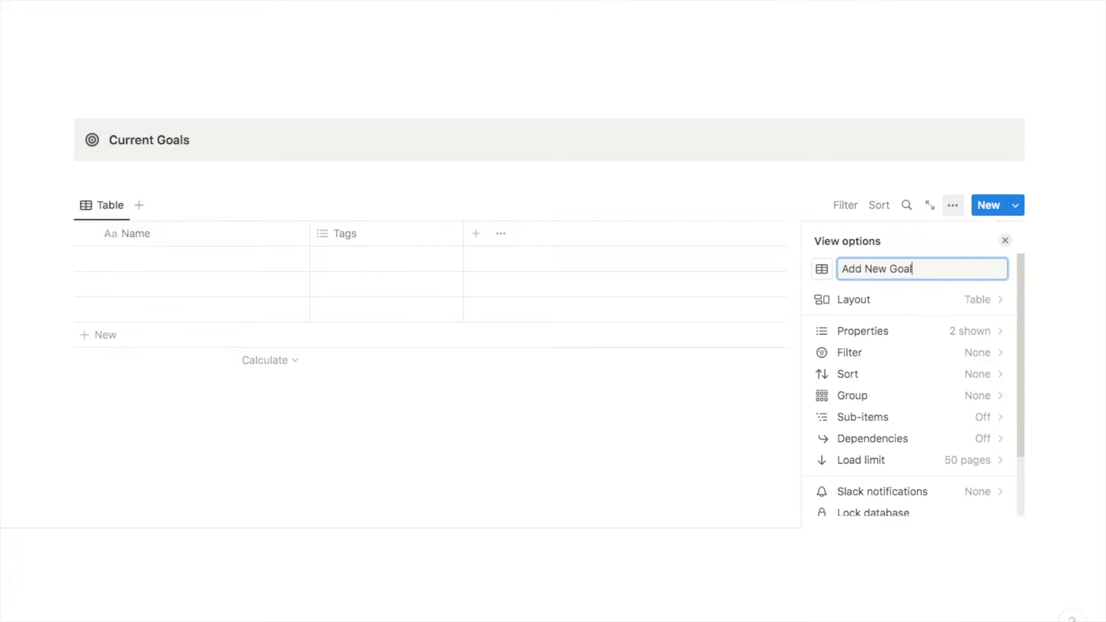
{"action": "left_click", "coordinate": [822, 269]}
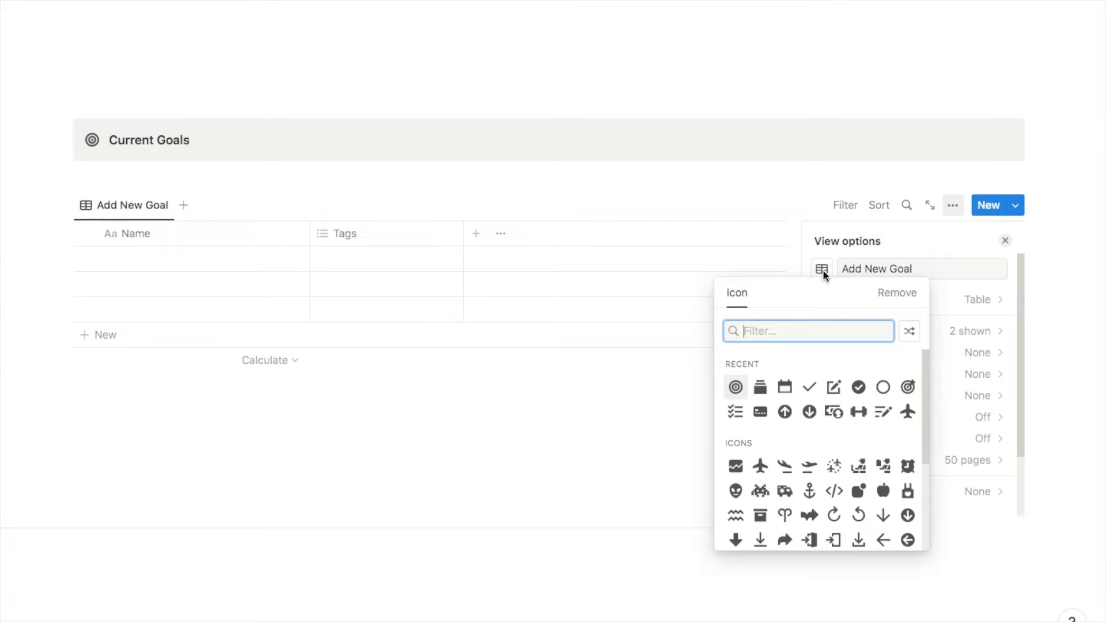
{"action": "left_click", "coordinate": [883, 411]}
Remove the Tags property from the Add New Goal table
{"action": "left_click", "coordinate": [353, 272]}
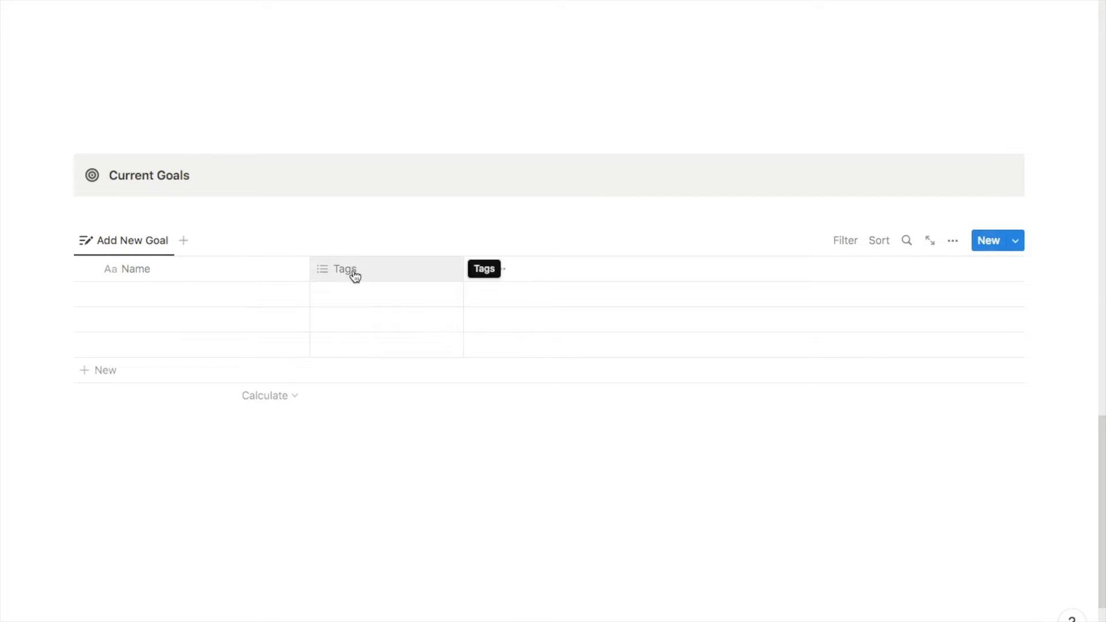
{"action": "left_click", "coordinate": [354, 273]}
{"action": "left_click", "coordinate": [360, 477]}
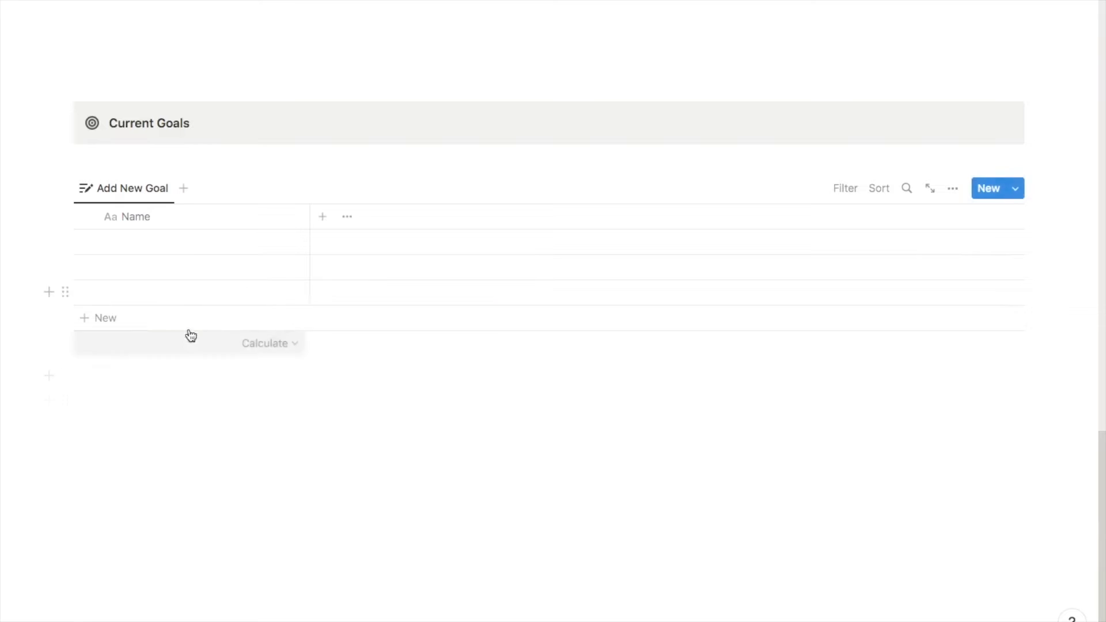
Name the first table entry Get fluent in Spanish and delete the two empty rows below it
{"action": "left_click", "coordinate": [160, 247]}
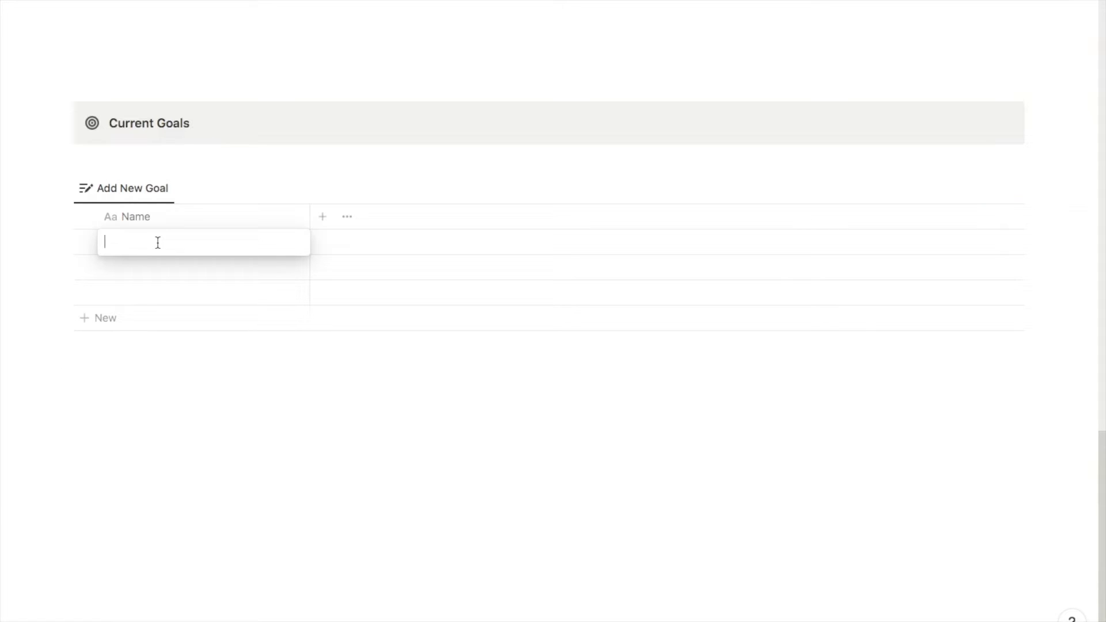
{"action": "type", "text": "Get fluent in Spanish"}
{"action": "key", "text": "Return"}
{"action": "left_click_drag", "start_coordinate": [25, 291], "coordinate": [154, 274]}
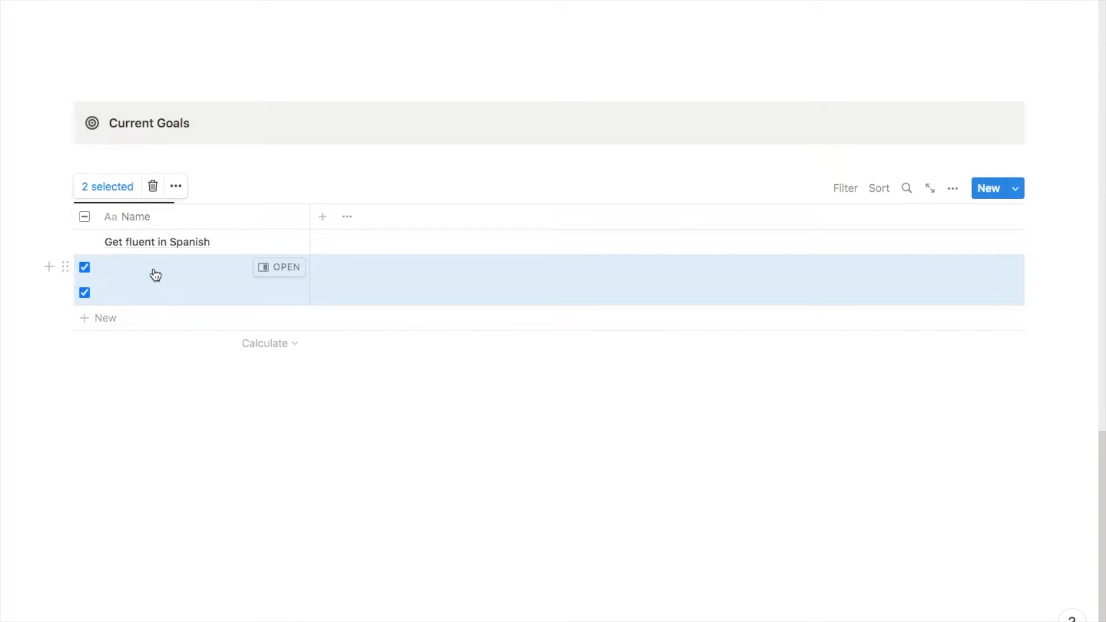
{"action": "key", "text": "BackSpace"}
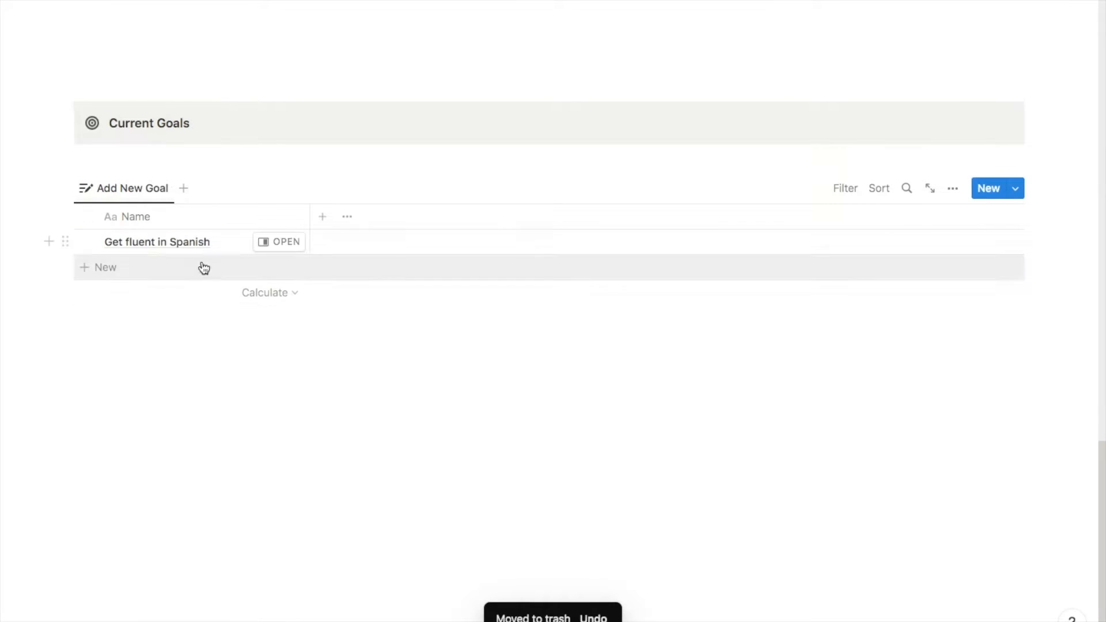
Add a Select property named Quarter to the goals table
{"action": "left_click", "coordinate": [318, 218]}
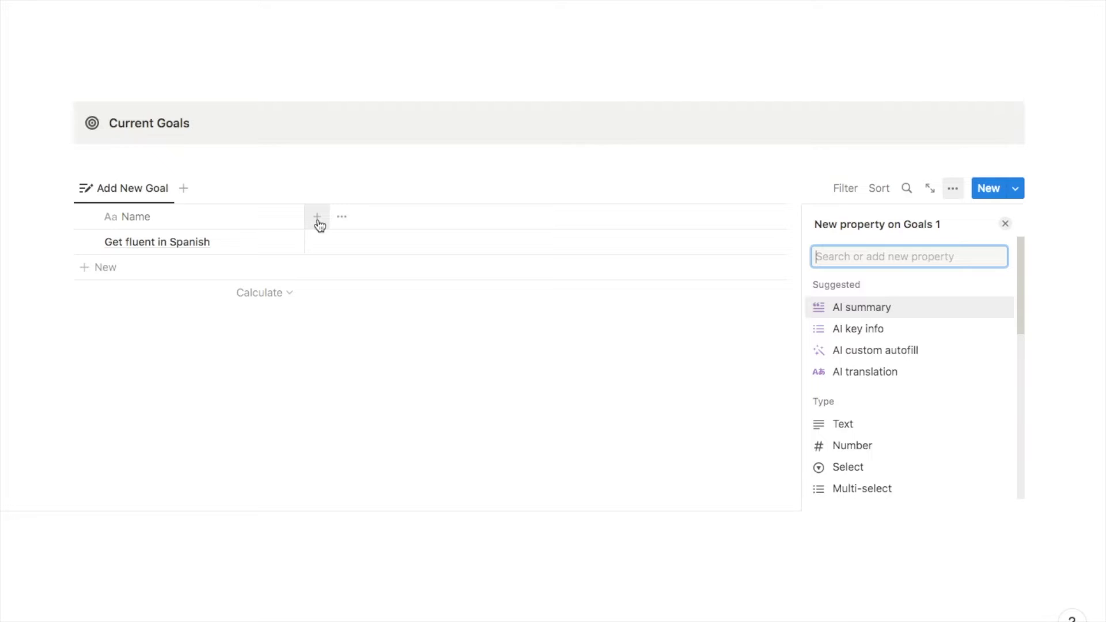
{"action": "type", "text": "select"}
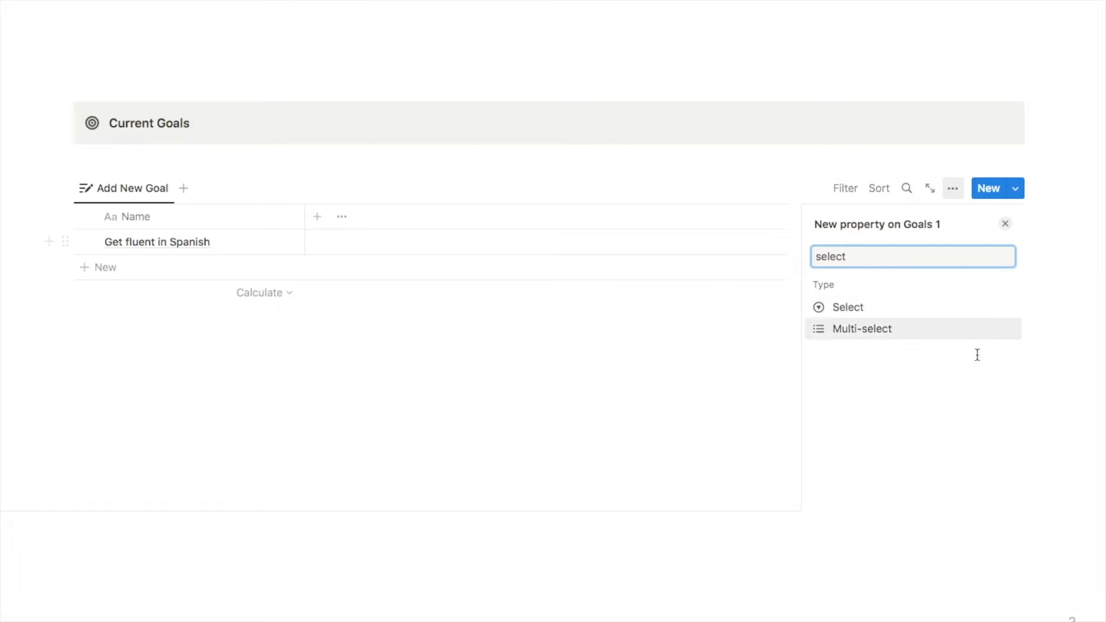
{"action": "left_click", "coordinate": [845, 305]}
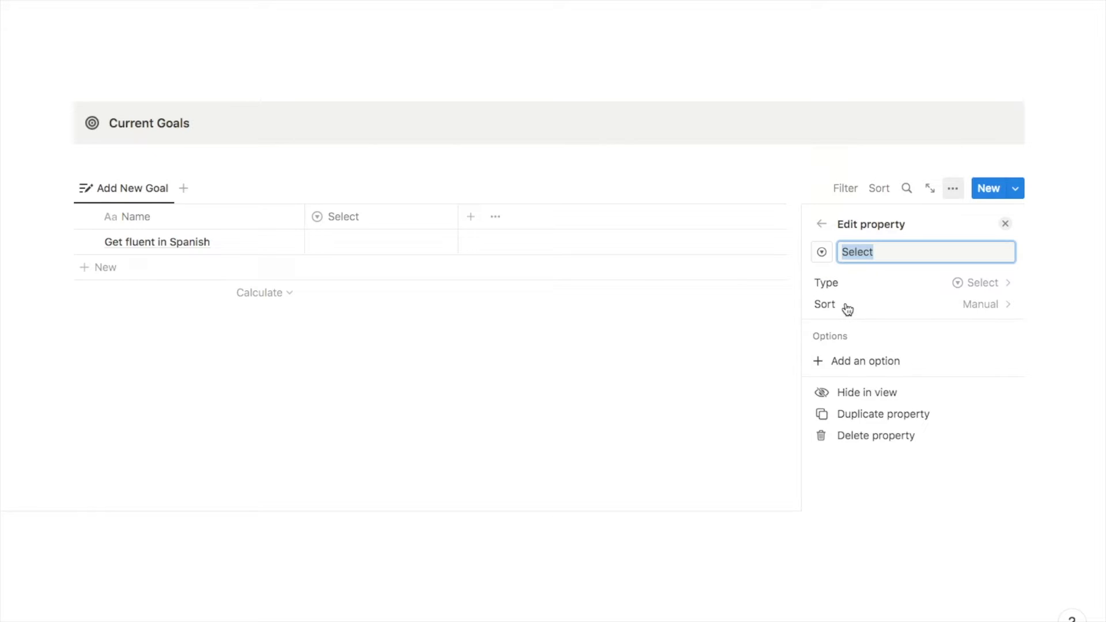
{"action": "type", "text": "Quarter"}
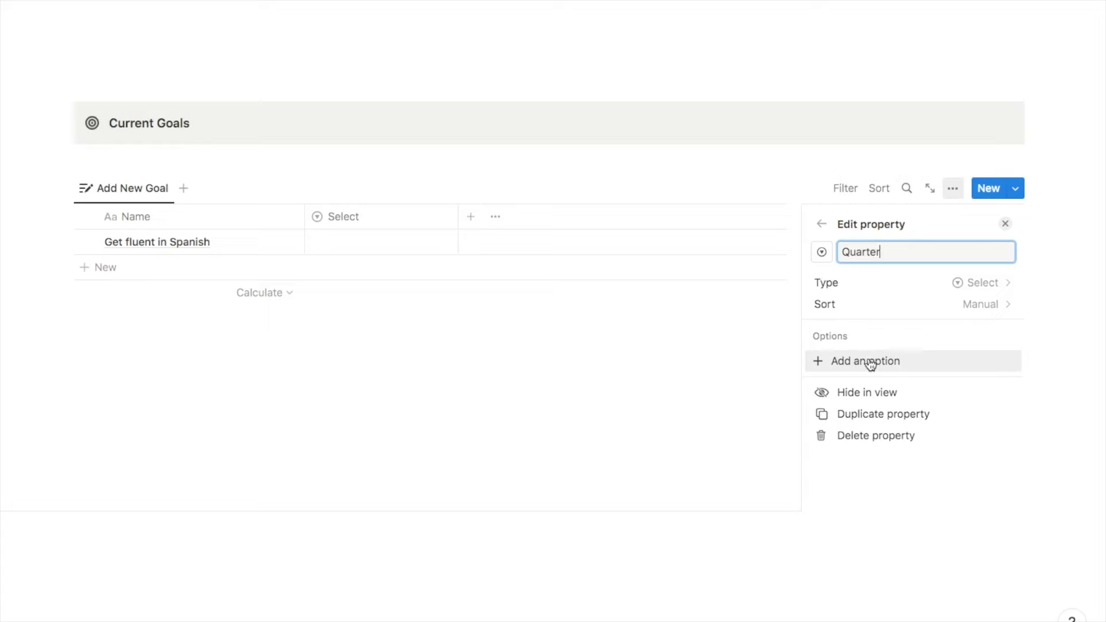
Add the options Q1, Q2, Q3 and Q4 to the Quarter property
{"action": "left_click", "coordinate": [845, 361]}
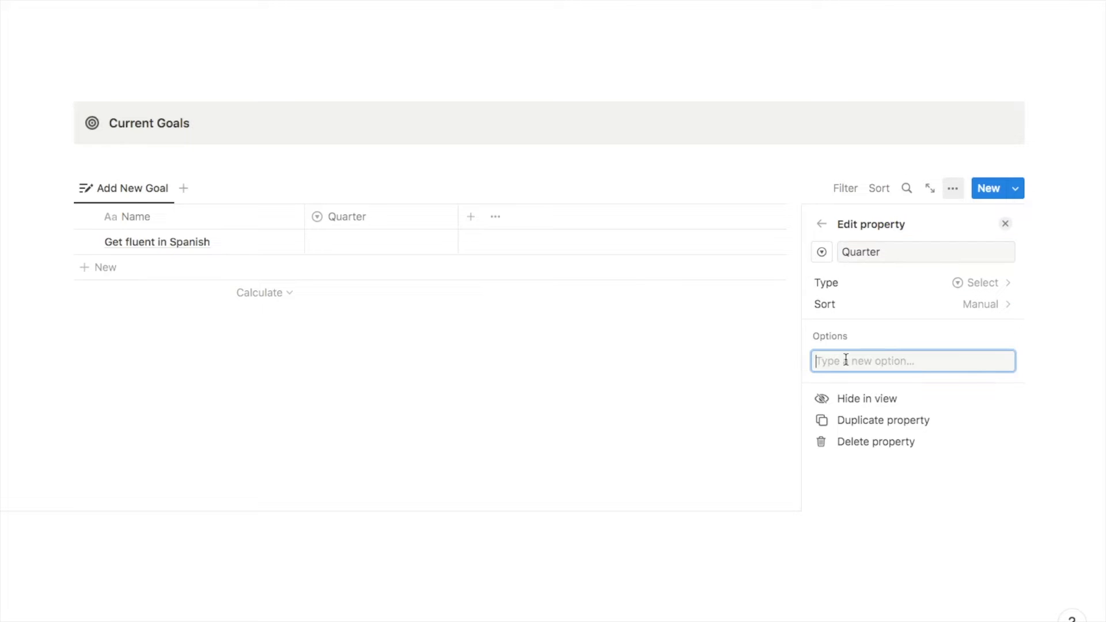
{"action": "type", "text": "Q1"}
{"action": "key", "text": "Return"}
{"action": "type", "text": "Q2"}
{"action": "key", "text": "Return"}
{"action": "type", "text": "Q3"}
{"action": "key", "text": "Return"}
{"action": "type", "text": "Q4"}
{"action": "key", "text": "Return"}
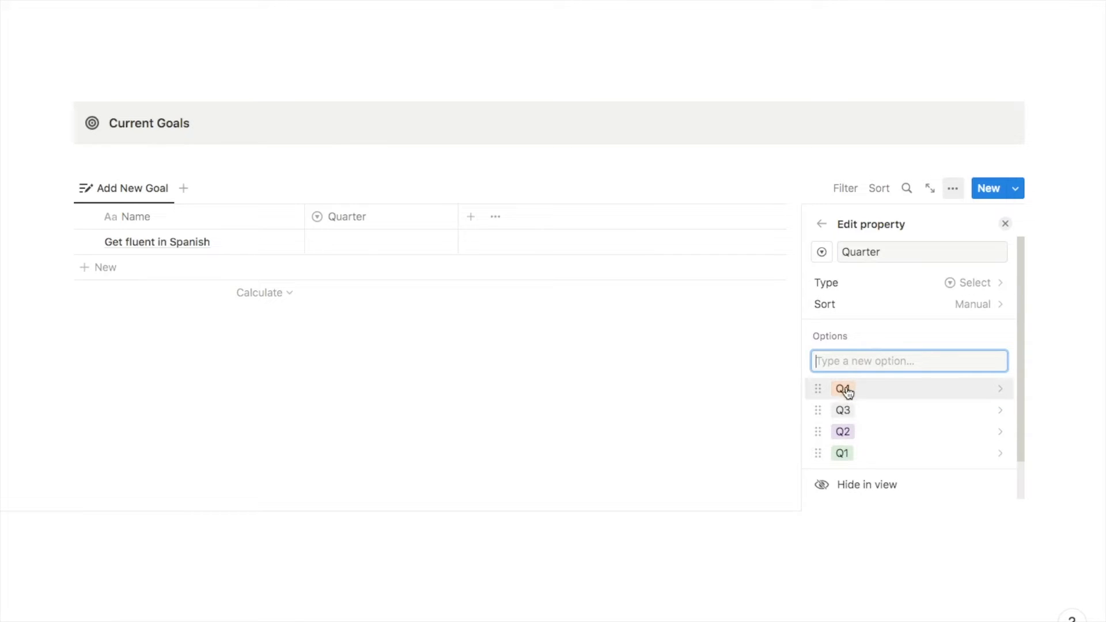
Narrow the Quarter column and set the Spanish goal's quarter to Q4
{"action": "left_click_drag", "start_coordinate": [458, 217], "coordinate": [384, 217]}
{"action": "left_click", "coordinate": [353, 247]}
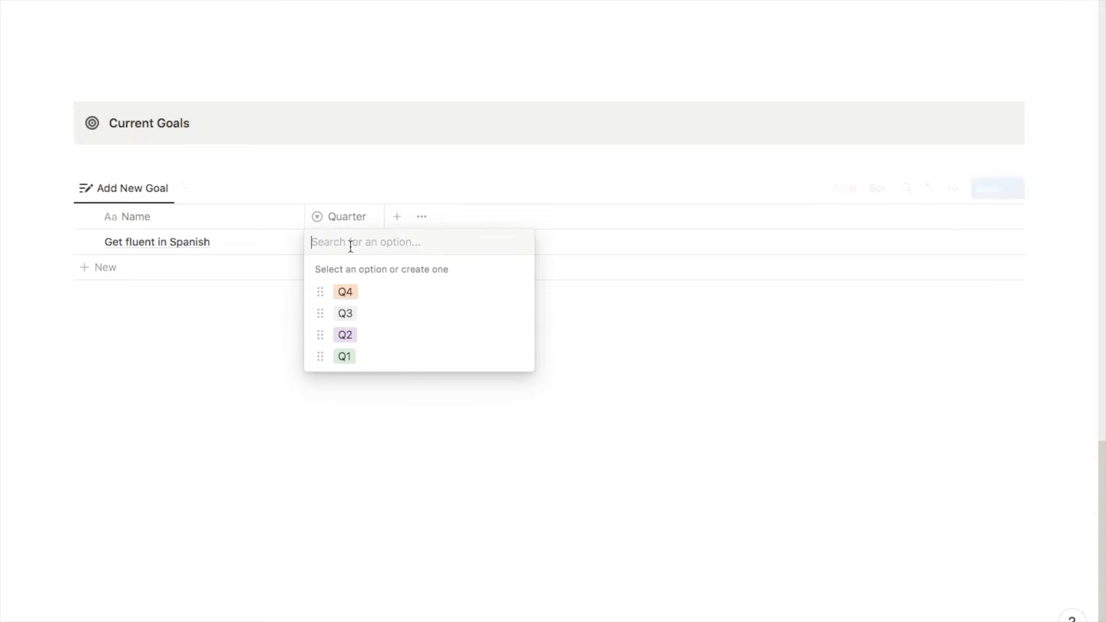
{"action": "left_click", "coordinate": [348, 293]}
{"action": "left_click", "coordinate": [352, 299]}
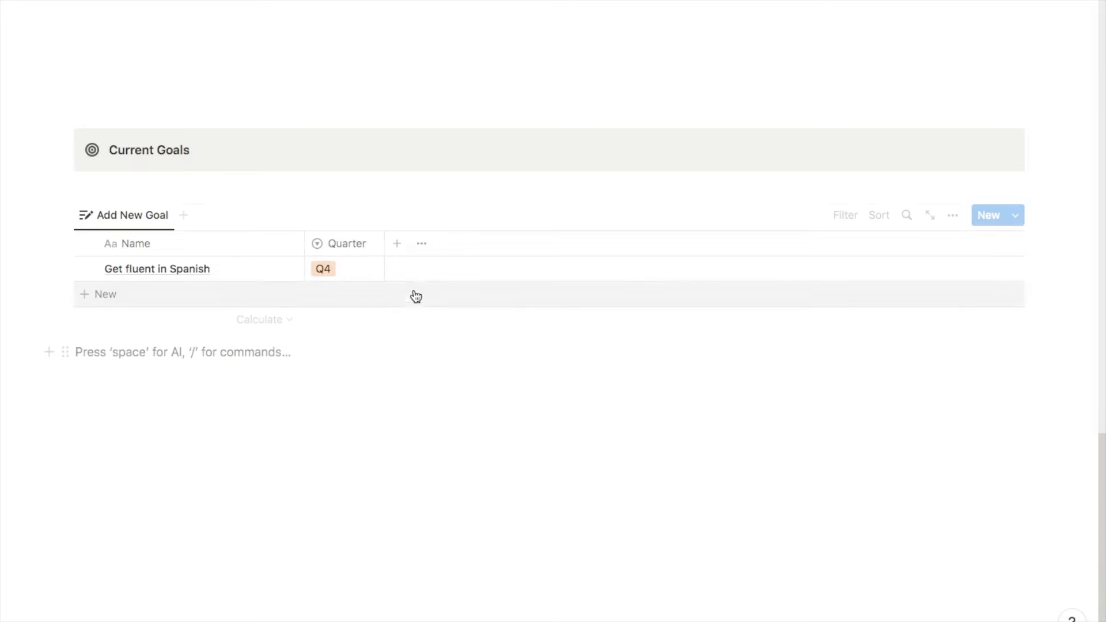
Add a Select property named Year to the goals table
{"action": "left_click", "coordinate": [398, 247]}
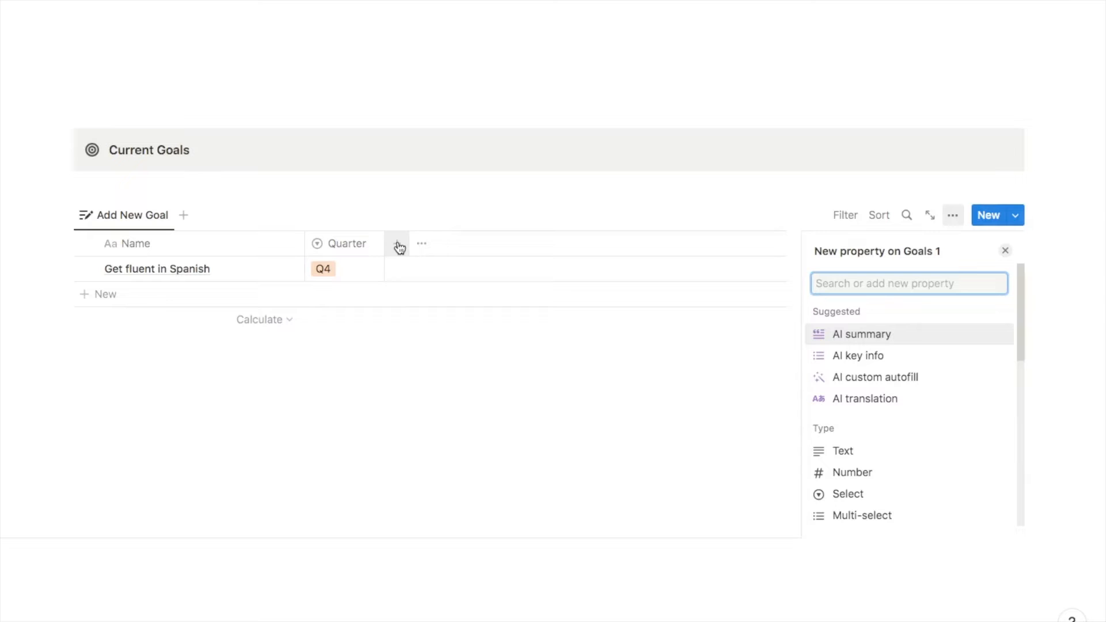
{"action": "type", "text": "select"}
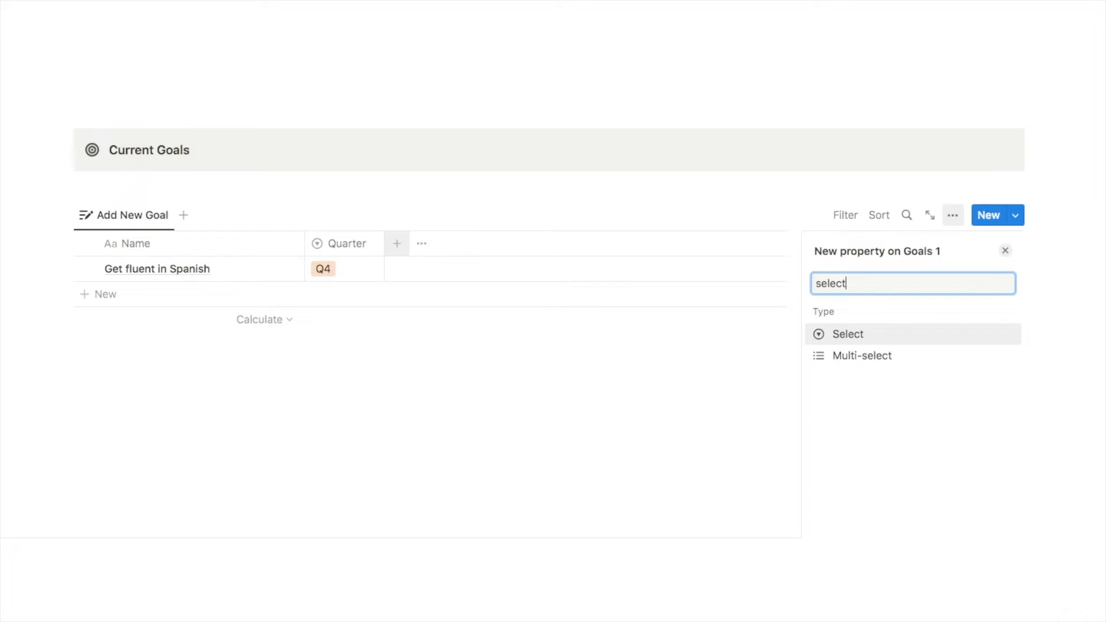
{"action": "left_click", "coordinate": [860, 335]}
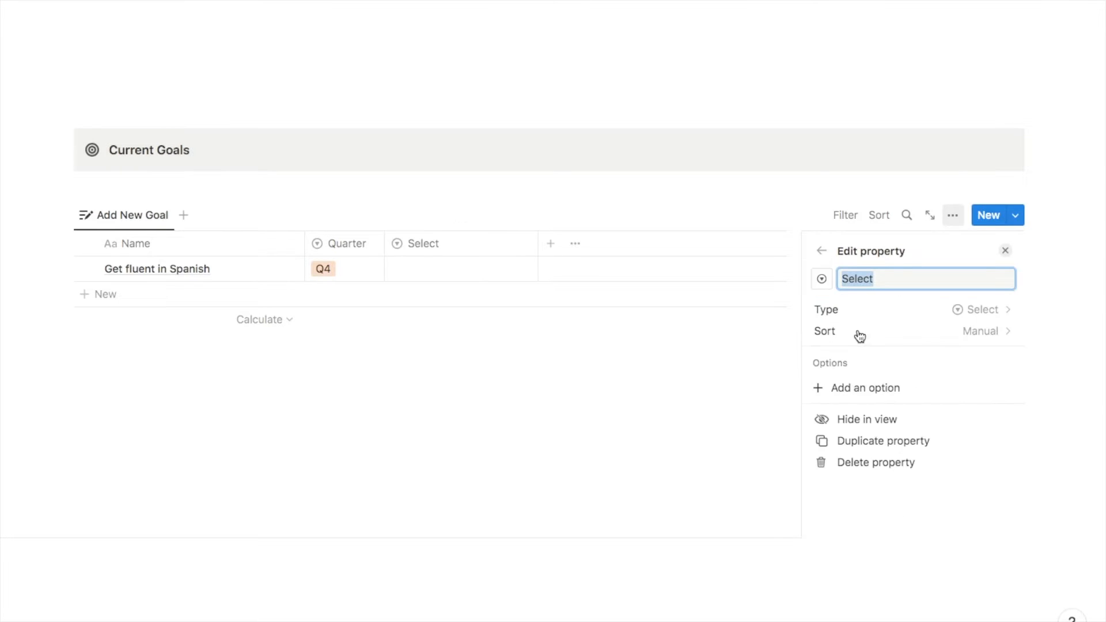
{"action": "type", "text": "Year"}
Add the options 2023, 2024, 2025 and 2026 to the Year property
{"action": "left_click", "coordinate": [871, 390]}
{"action": "type", "text": "2023"}
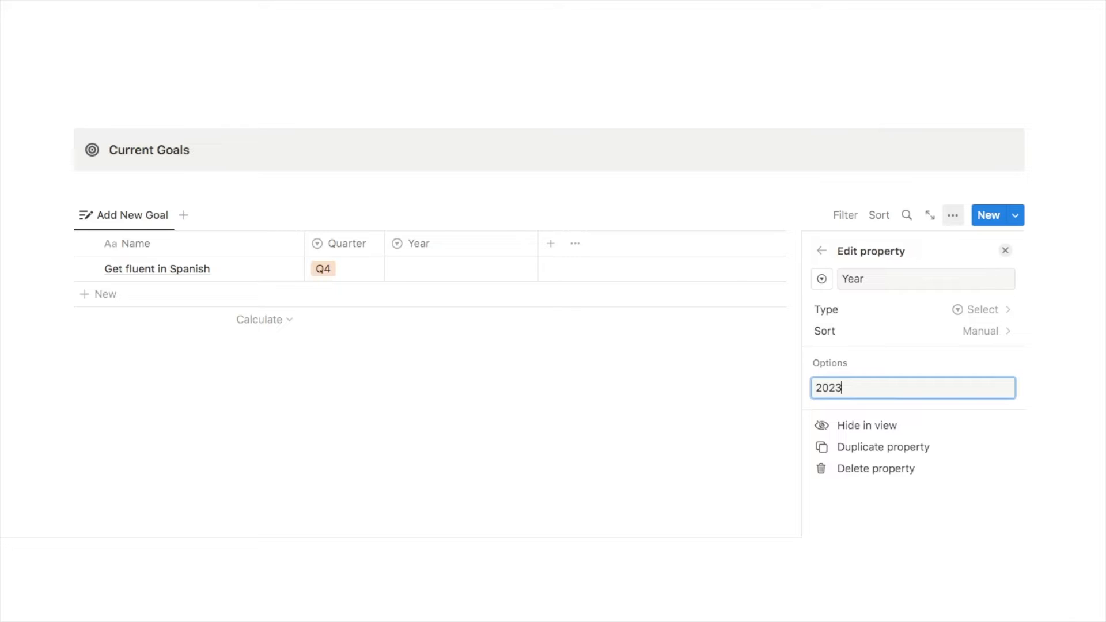
{"action": "key", "text": "Return"}
{"action": "type", "text": "2024"}
{"action": "key", "text": "Return"}
{"action": "type", "text": "2025"}
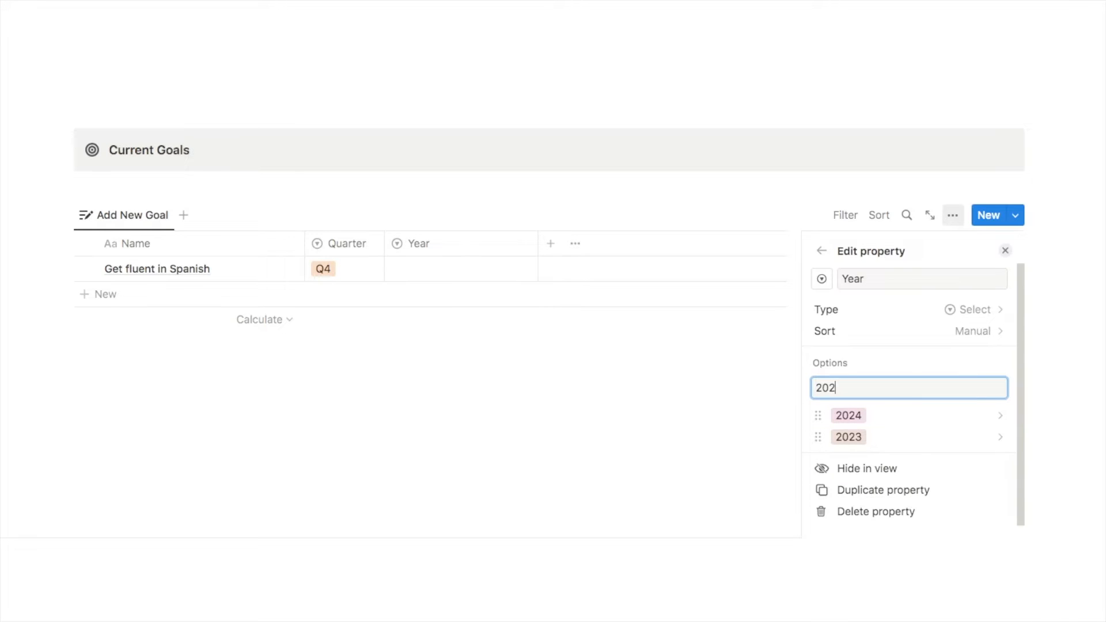
{"action": "key", "text": "Return"}
{"action": "type", "text": "2026"}
{"action": "key", "text": "Return"}
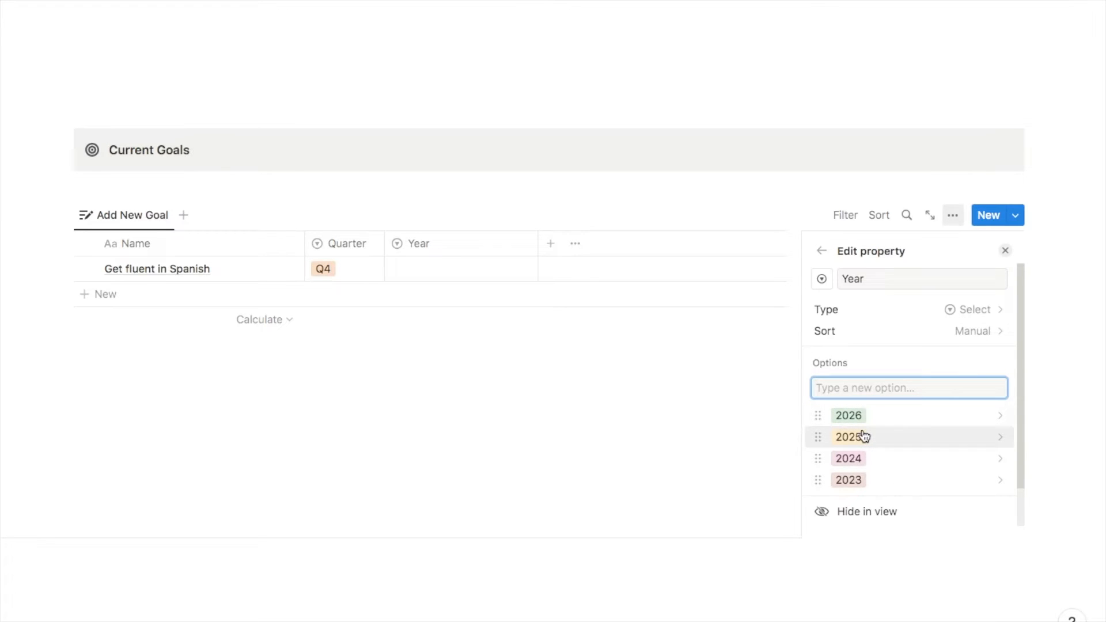
{"action": "left_click", "coordinate": [459, 326]}
Set the Spanish goal's year to 2023 and narrow the Year column
{"action": "left_click", "coordinate": [409, 267]}
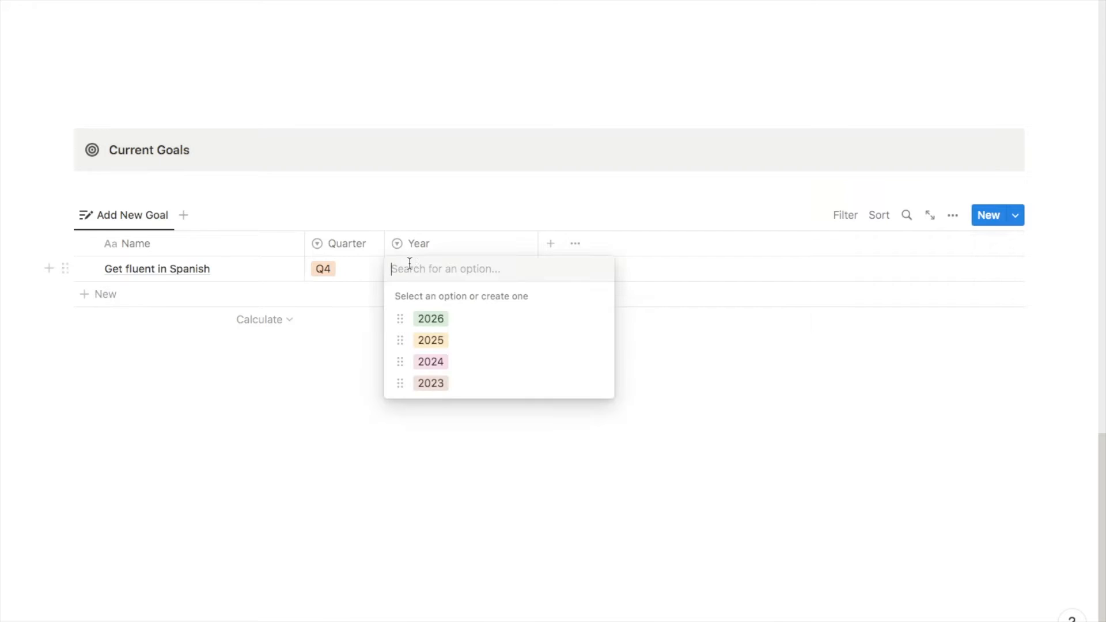
{"action": "left_click", "coordinate": [440, 389]}
{"action": "left_click_drag", "start_coordinate": [535, 242], "coordinate": [459, 253]}
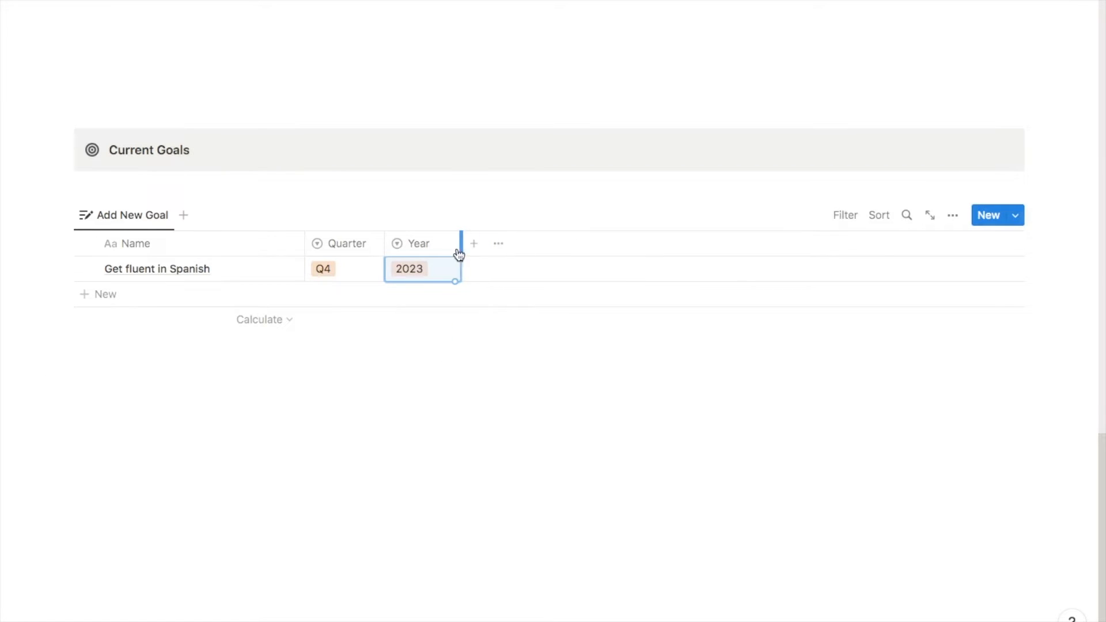
Add a Date property named Deadline to the goals table
{"action": "left_click", "coordinate": [473, 227]}
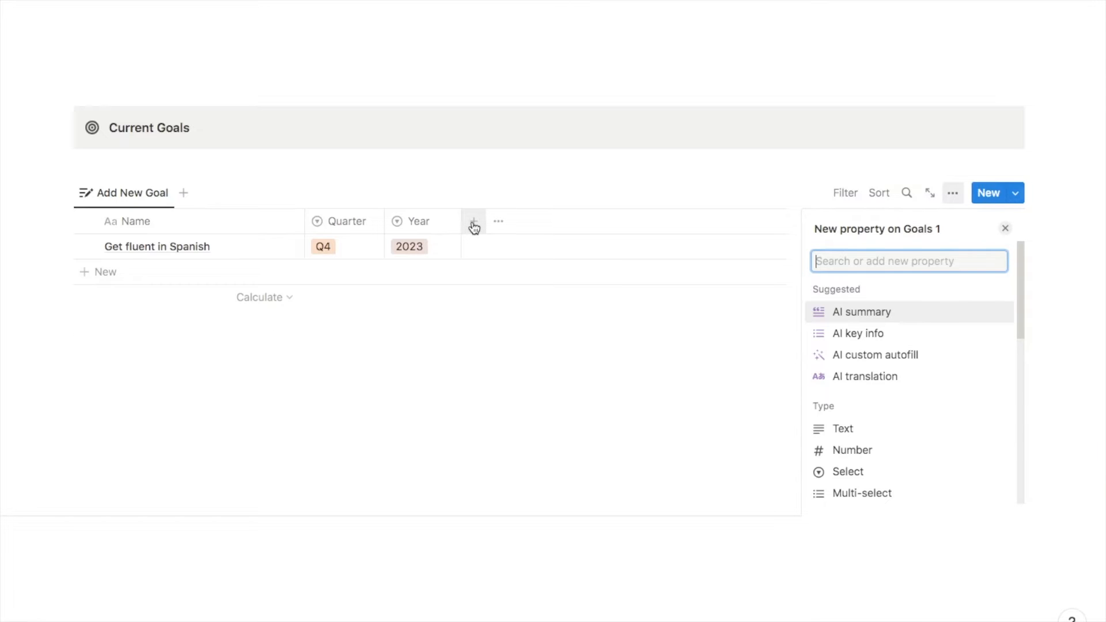
{"action": "type", "text": "date"}
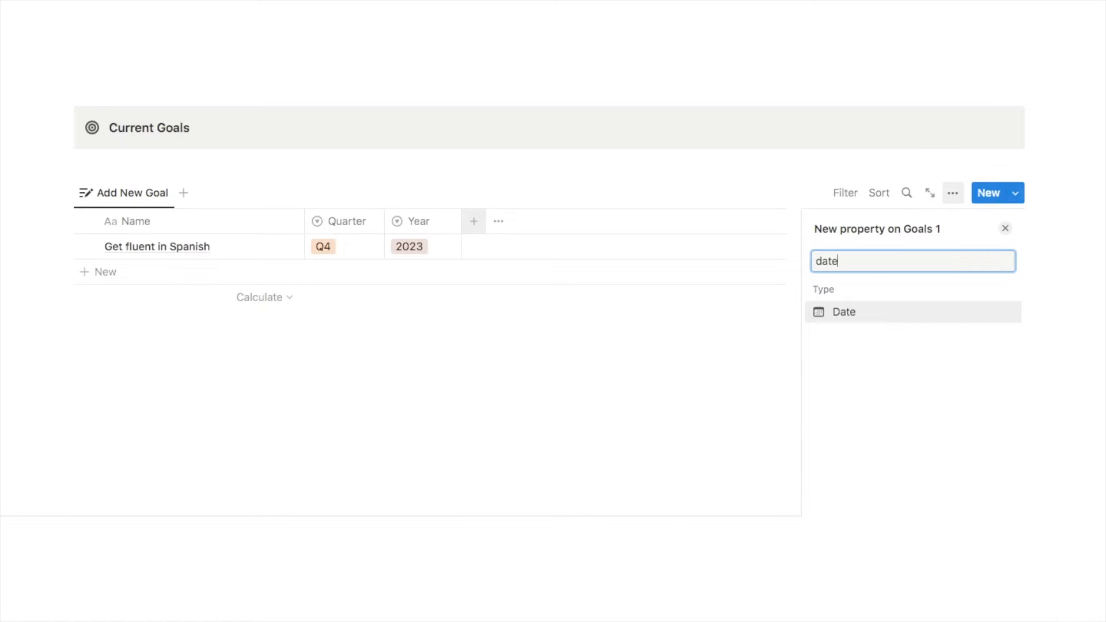
{"action": "left_click", "coordinate": [839, 314]}
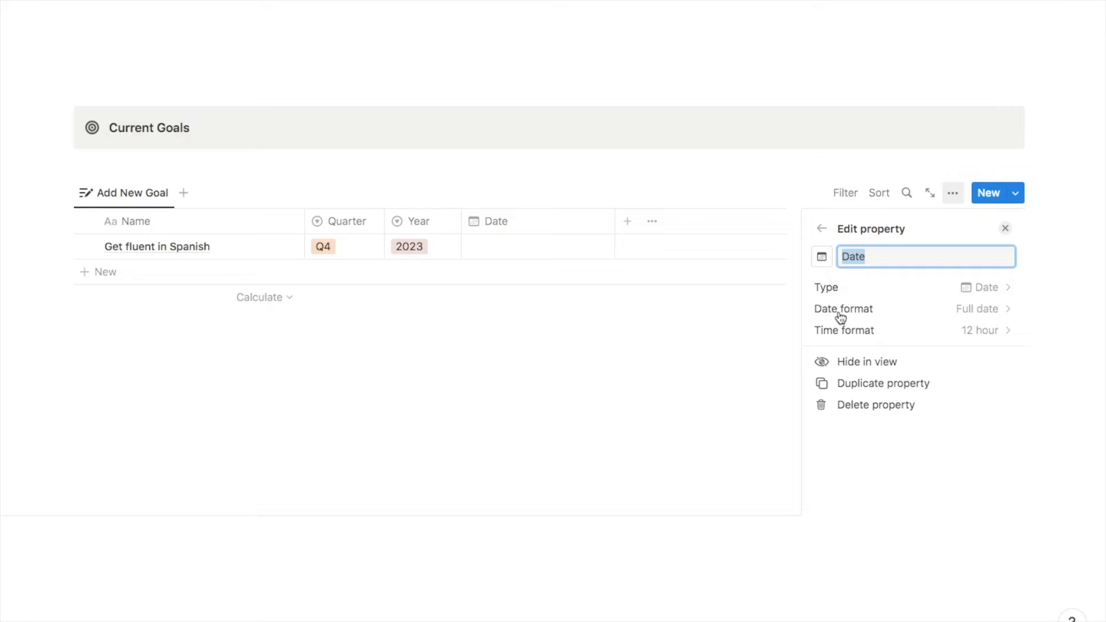
{"action": "type", "text": "Deadline"}
{"action": "left_click", "coordinate": [1004, 229]}
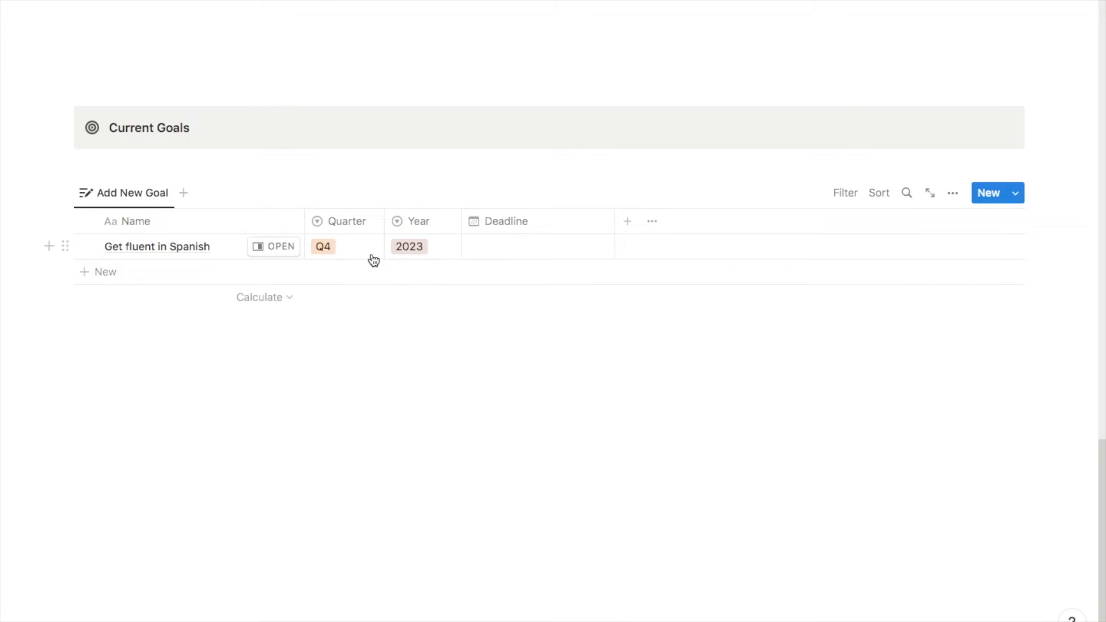
Set the Spanish goal's deadline to December 31, 2023
{"action": "left_click", "coordinate": [489, 250]}
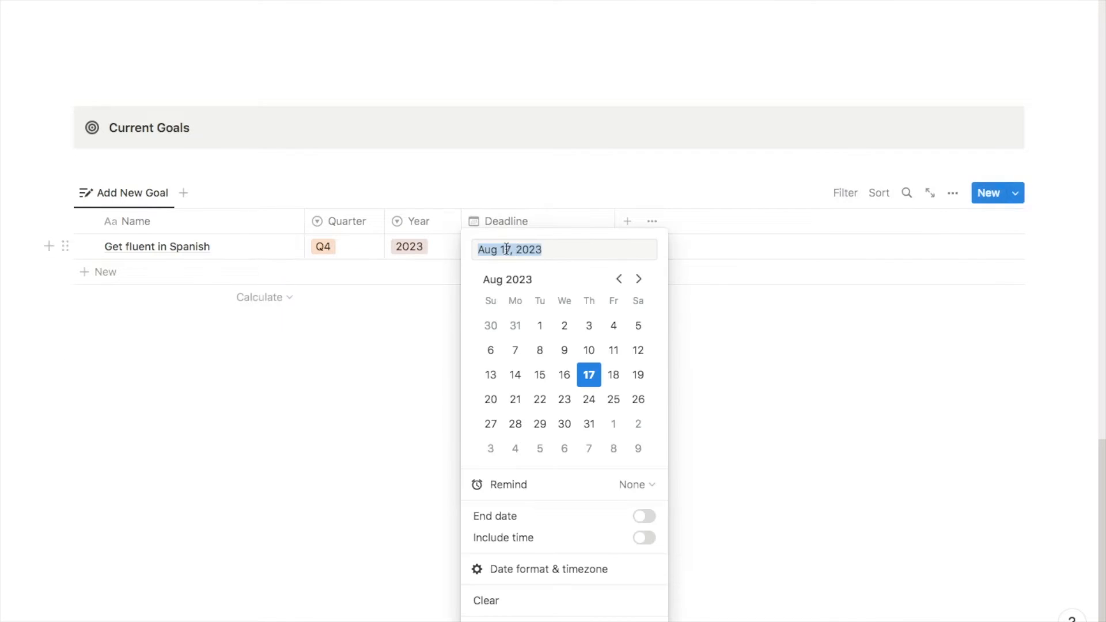
{"action": "left_click", "coordinate": [638, 279]}
{"action": "left_click", "coordinate": [638, 280]}
{"action": "left_click", "coordinate": [638, 280]}
{"action": "left_click", "coordinate": [638, 280]}
{"action": "left_click", "coordinate": [494, 452]}
{"action": "left_click", "coordinate": [378, 429]}
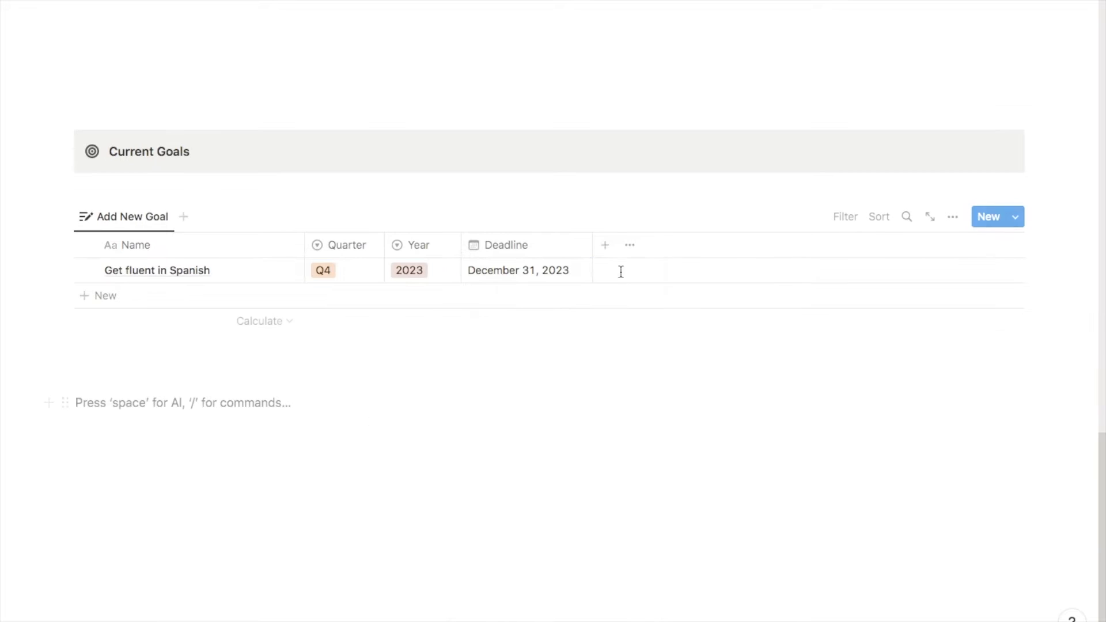
Add a Select property named Category to the goals table
{"action": "left_click", "coordinate": [609, 253]}
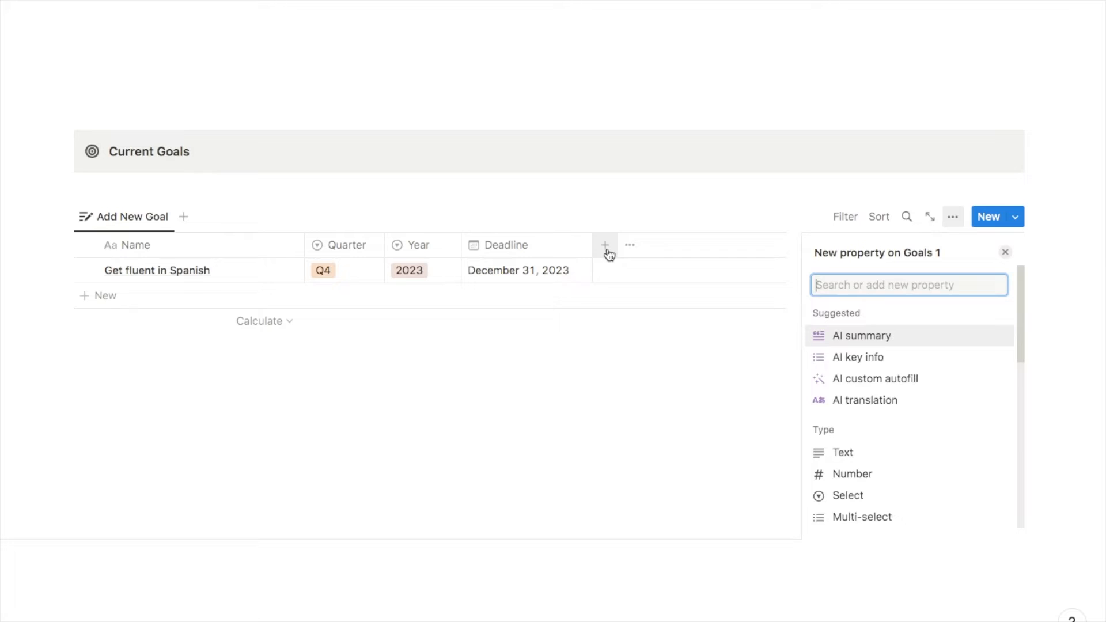
{"action": "type", "text": "sele"}
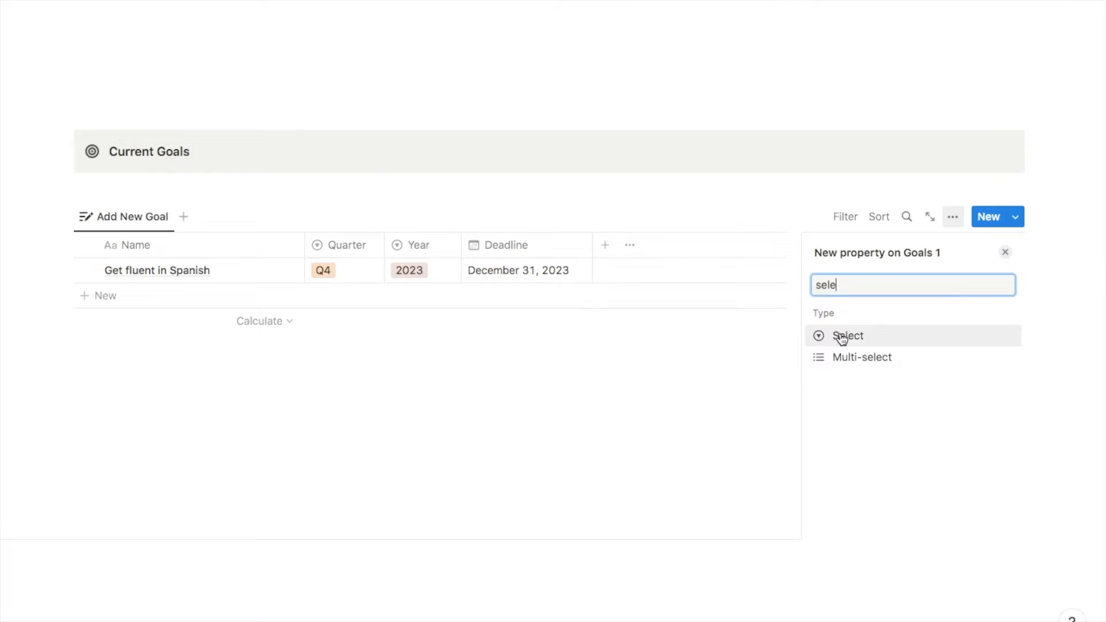
{"action": "left_click", "coordinate": [841, 337]}
{"action": "type", "text": "Category"}
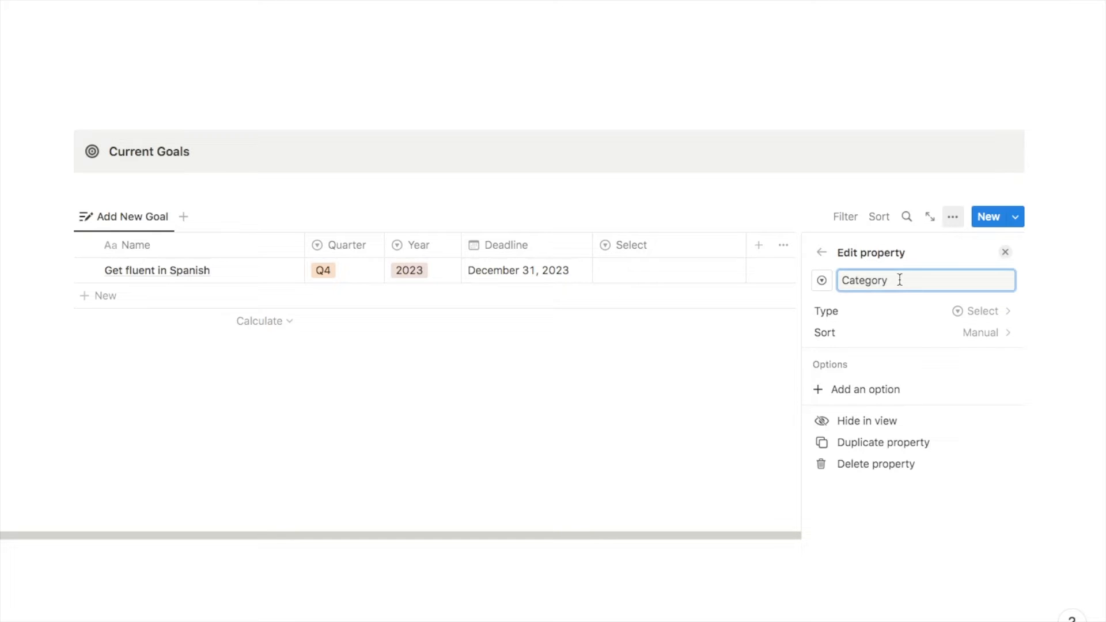
Add the options Business, Personal, Health & Fitness, Finance, People & Relationships and Education to the Category property
{"action": "left_click", "coordinate": [848, 389]}
{"action": "type", "text": "Bus"}
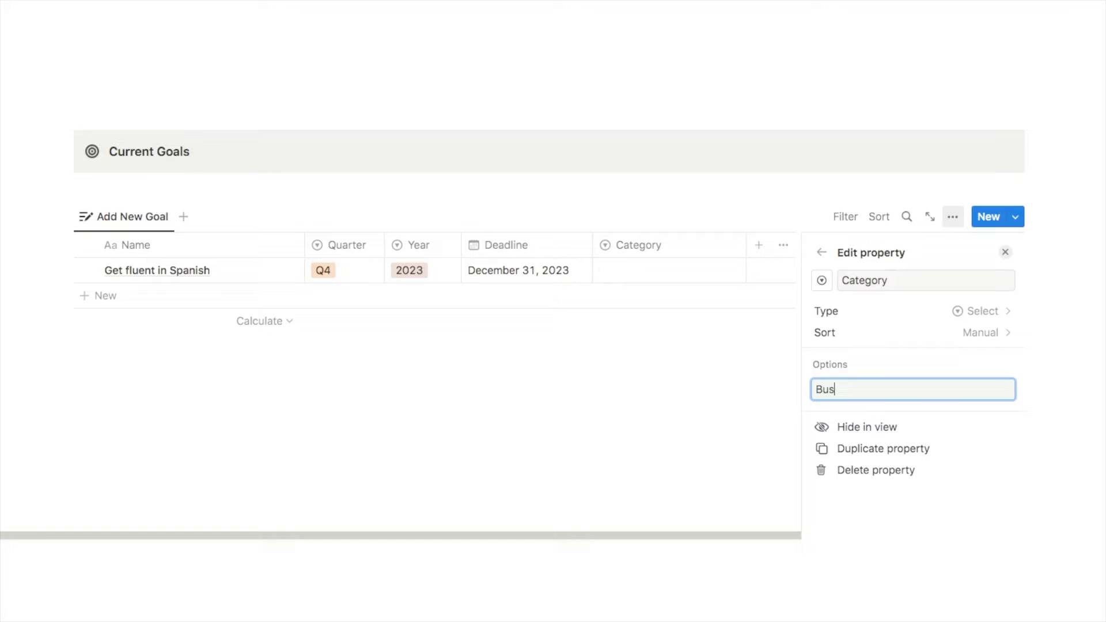
{"action": "type", "text": "iness"}
{"action": "key", "text": "Return"}
{"action": "type", "text": "Pe"}
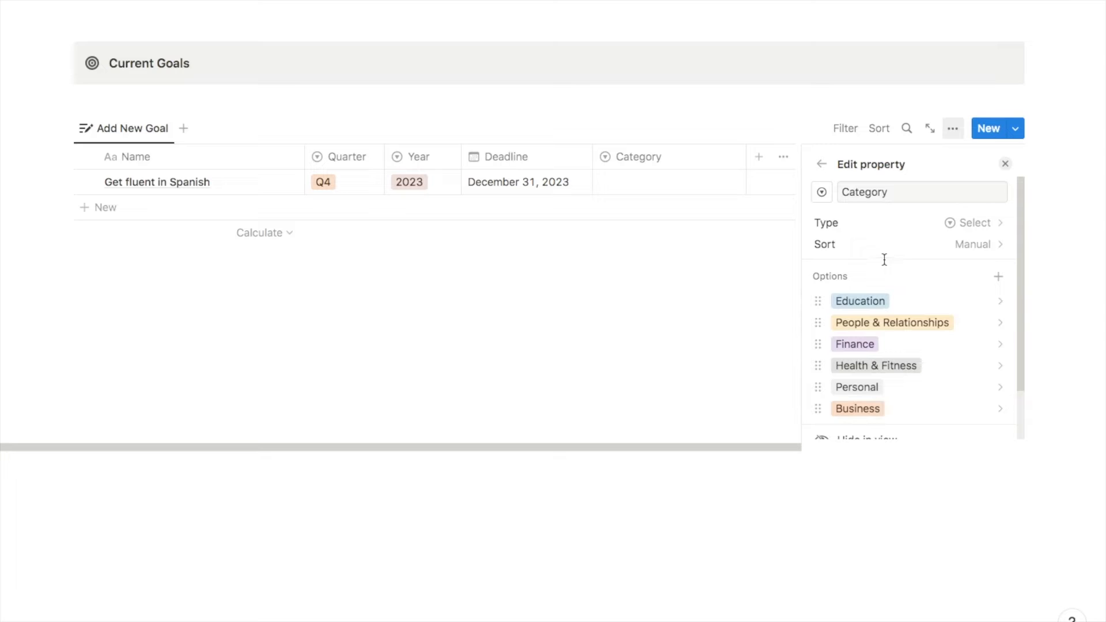
{"action": "left_click", "coordinate": [1005, 163]}
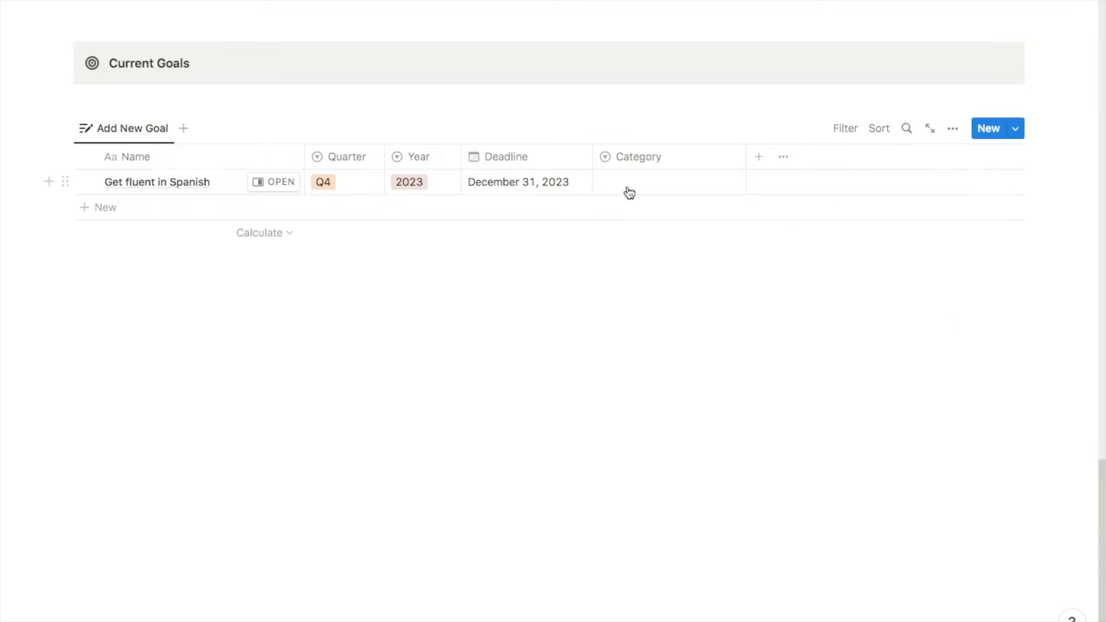
Set the Spanish goal's category to Education
{"action": "left_click", "coordinate": [627, 182]}
{"action": "left_click", "coordinate": [649, 233]}
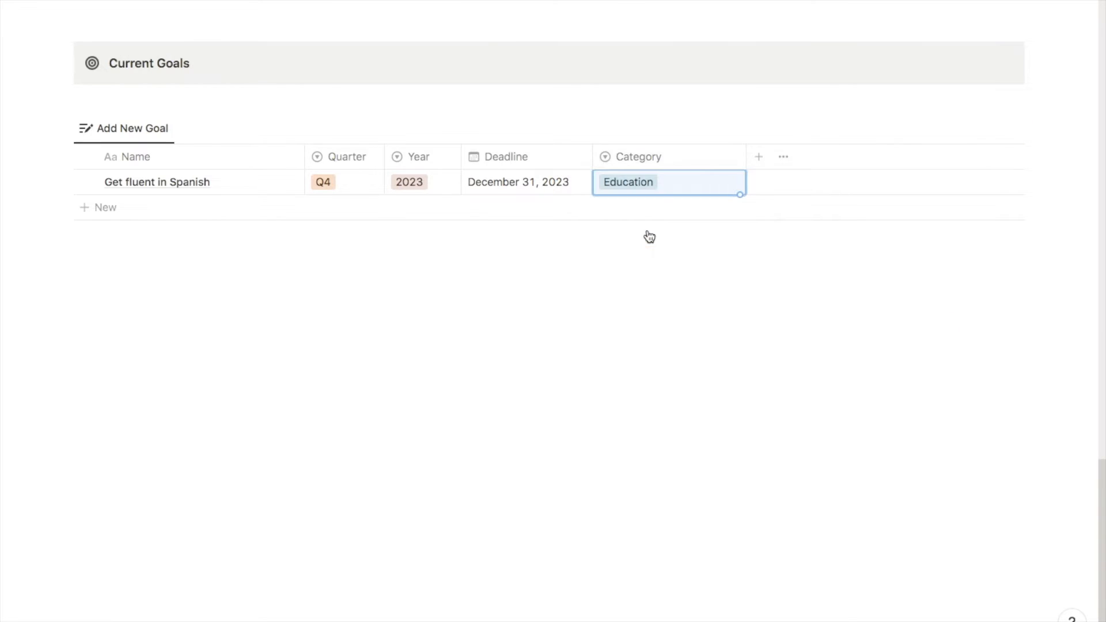
{"action": "scroll", "coordinate": [749, 161], "scroll_direction": "up", "scroll_amount": 2}
{"action": "left_click", "coordinate": [702, 400]}
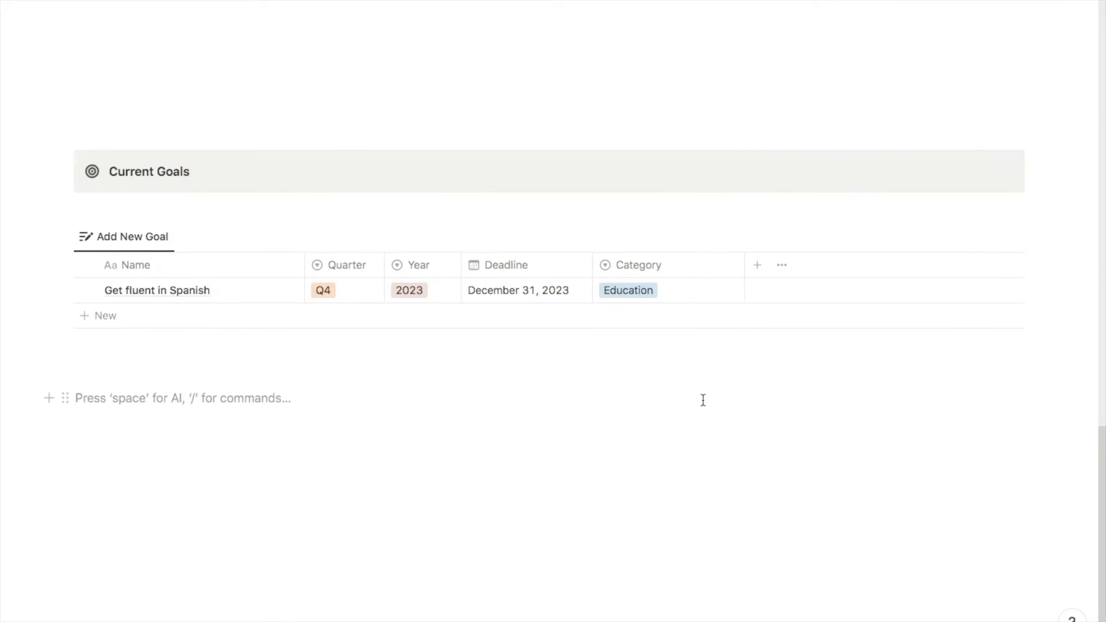
Add a Checkbox property named Complete to the goals table and shrink its column to the checkbox's width
{"action": "left_click", "coordinate": [758, 266]}
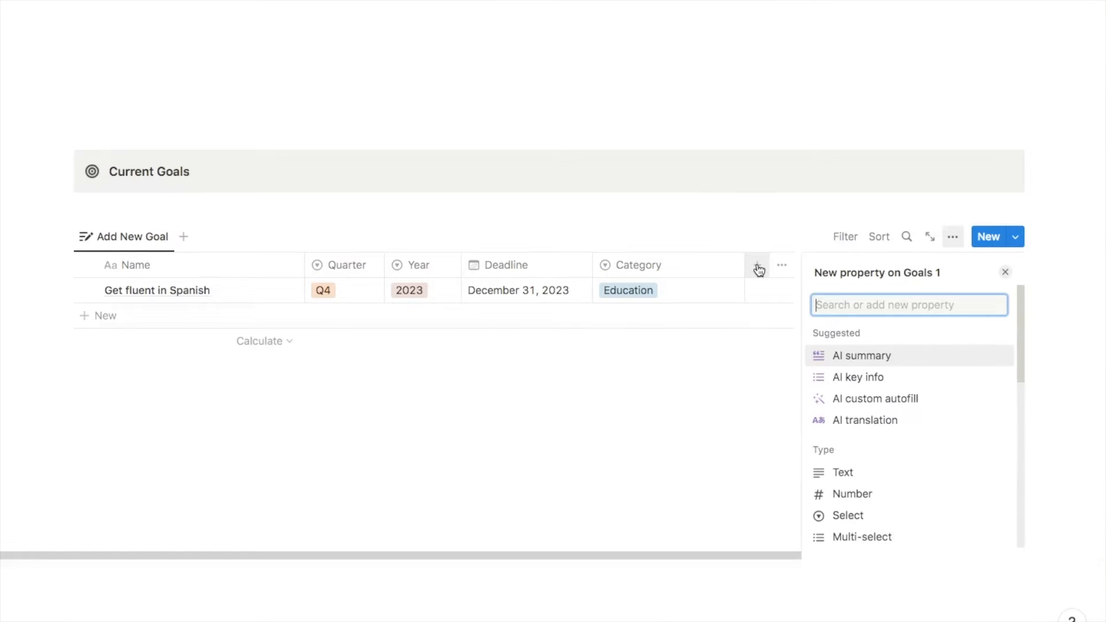
{"action": "type", "text": "check"}
{"action": "left_click", "coordinate": [861, 360]}
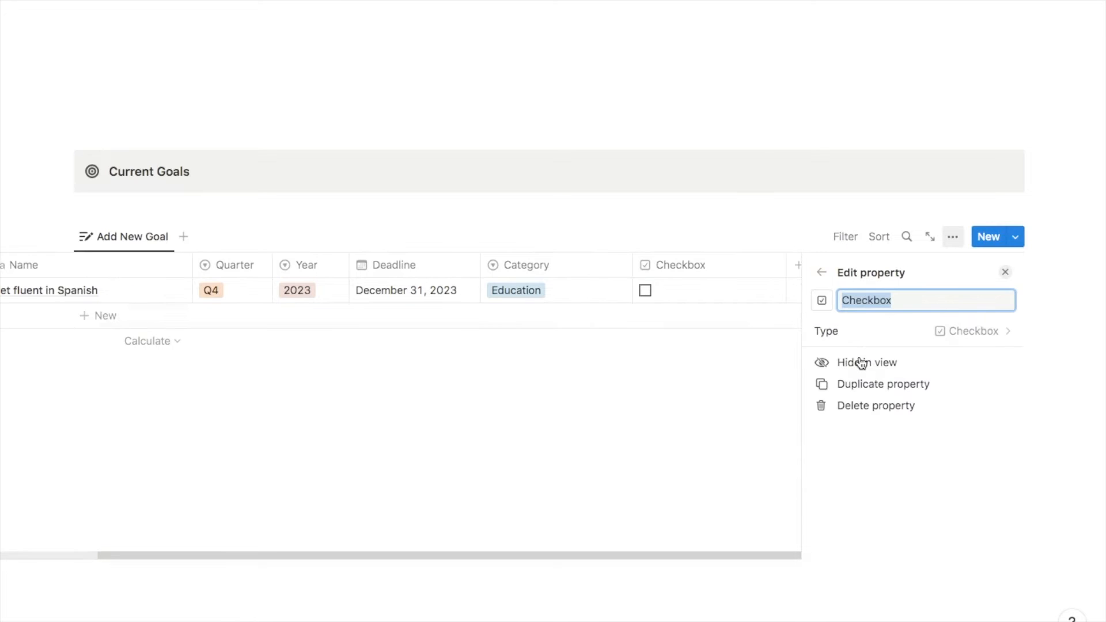
{"action": "type", "text": "Complete"}
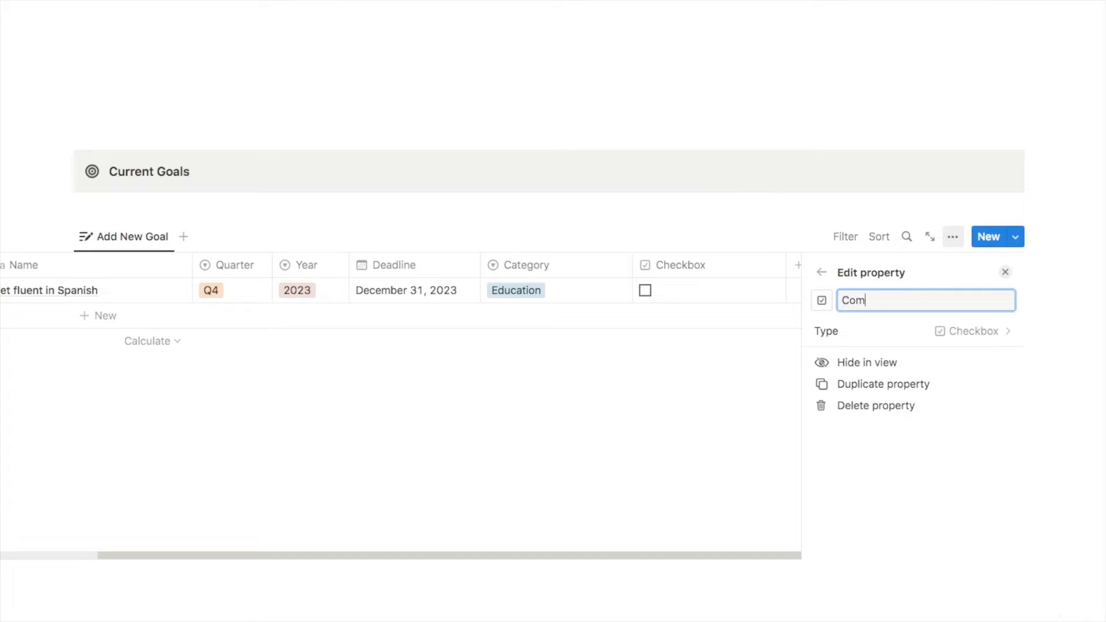
{"action": "left_click", "coordinate": [1006, 271]}
{"action": "left_click_drag", "start_coordinate": [897, 270], "coordinate": [739, 274]}
Insert a callout below the goals table with the bold heading Current Tasks
{"action": "scroll", "coordinate": [612, 388], "scroll_direction": "down", "scroll_amount": 1}
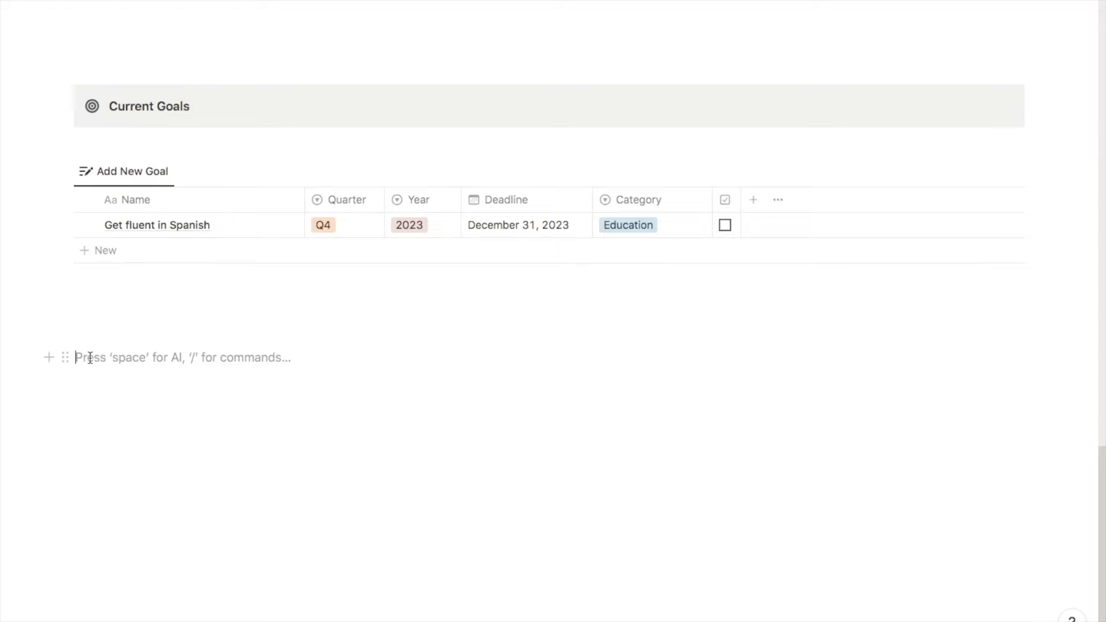
{"action": "type", "text": "/call"}
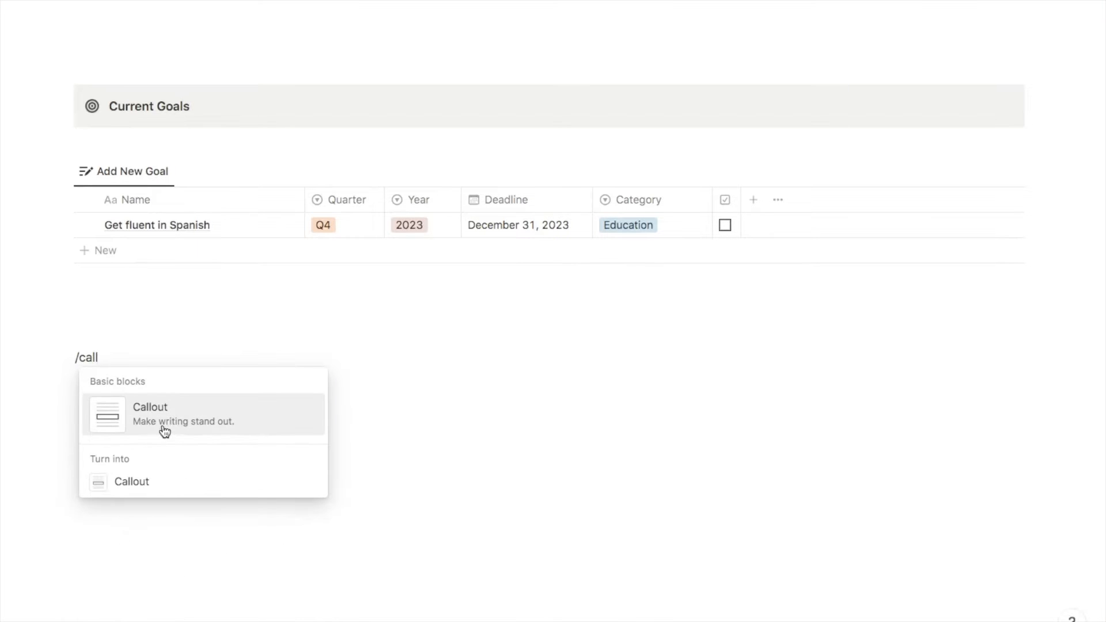
{"action": "left_click", "coordinate": [161, 424]}
{"action": "type", "text": "Current Tasks"}
{"action": "left_click_drag", "start_coordinate": [187, 372], "coordinate": [111, 372]}
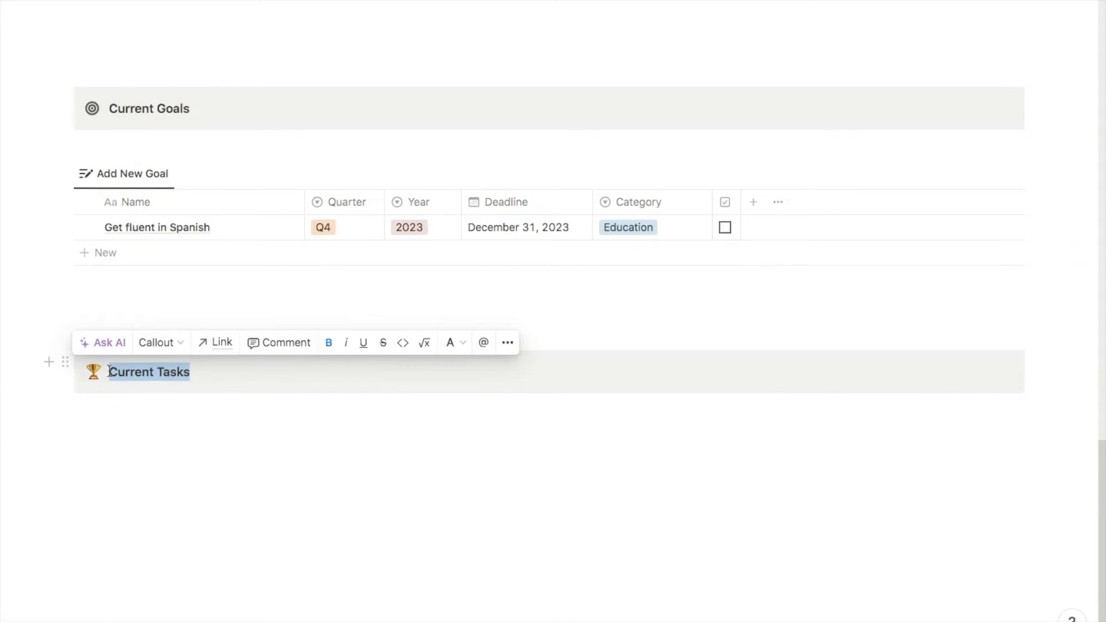
Replace the Current Tasks callout's trophy emoji with a checklist icon
{"action": "left_click", "coordinate": [93, 371]}
{"action": "left_click", "coordinate": [79, 393]}
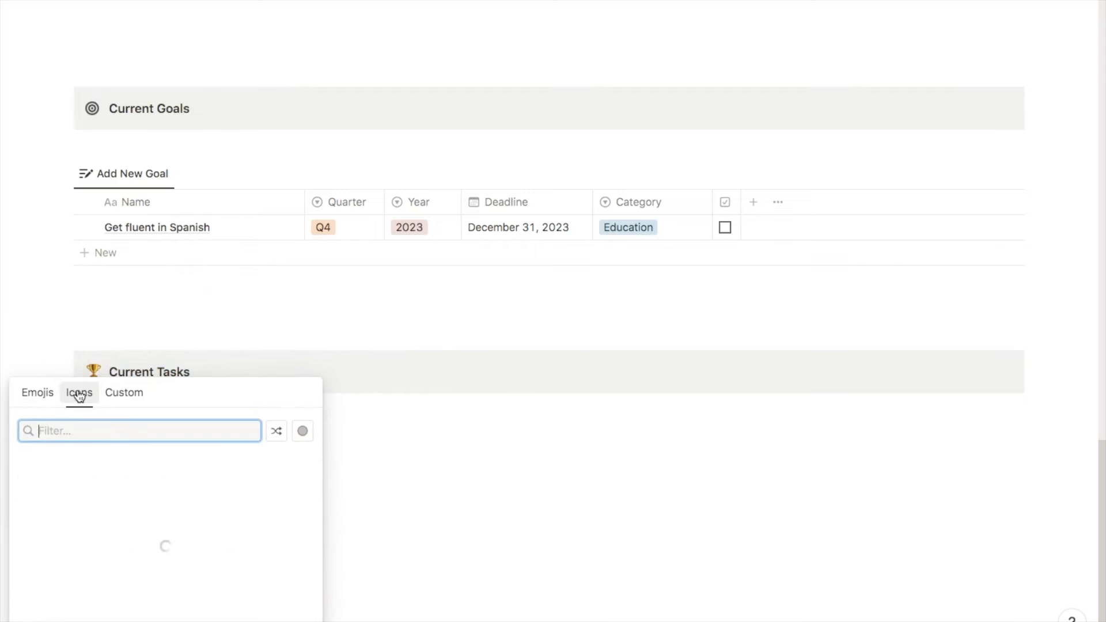
{"action": "mouse_move", "coordinate": [251, 487]}
{"action": "left_click", "coordinate": [200, 514]}
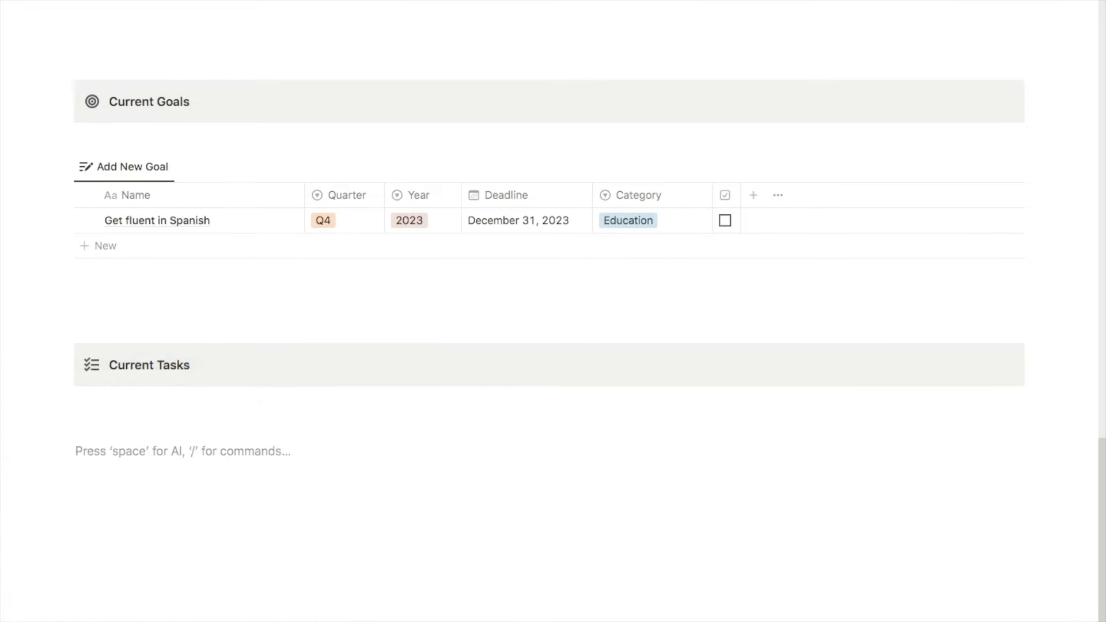
Insert an inline database below the Current Tasks callout and title it Tasks
{"action": "type", "text": "/data"}
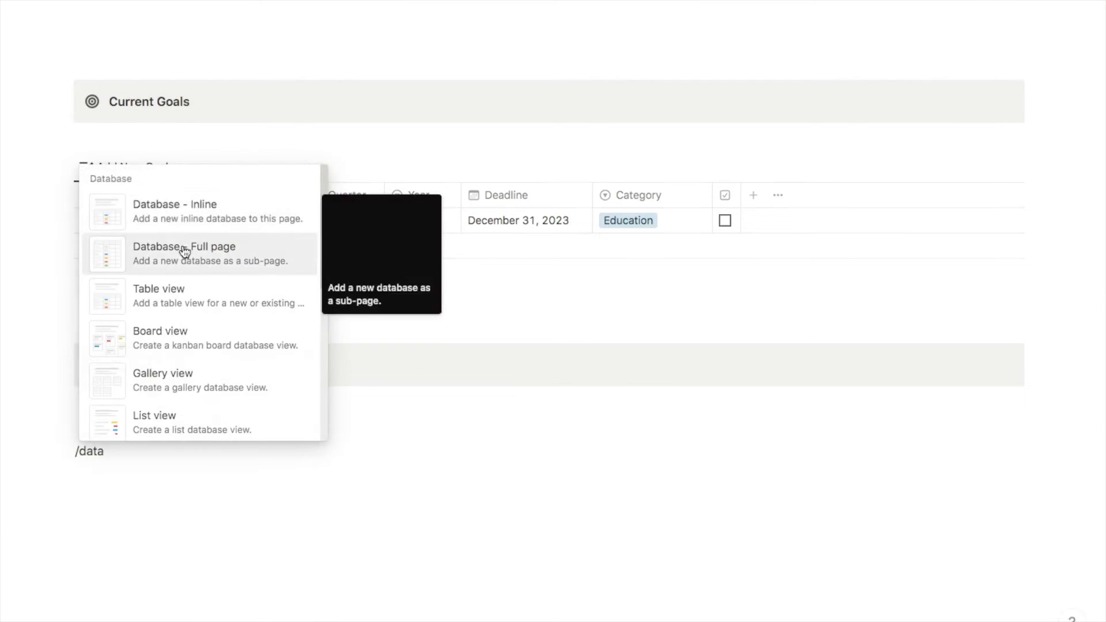
{"action": "left_click", "coordinate": [160, 209]}
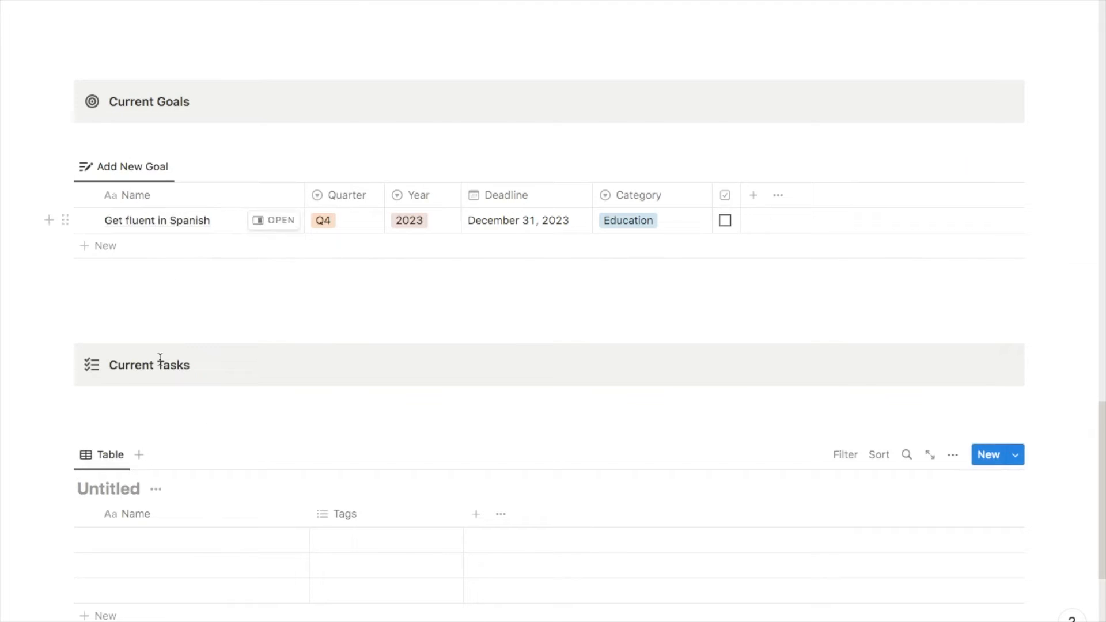
{"action": "scroll", "coordinate": [138, 288], "scroll_direction": "down", "scroll_amount": 2}
{"action": "type", "text": "Tasks"}
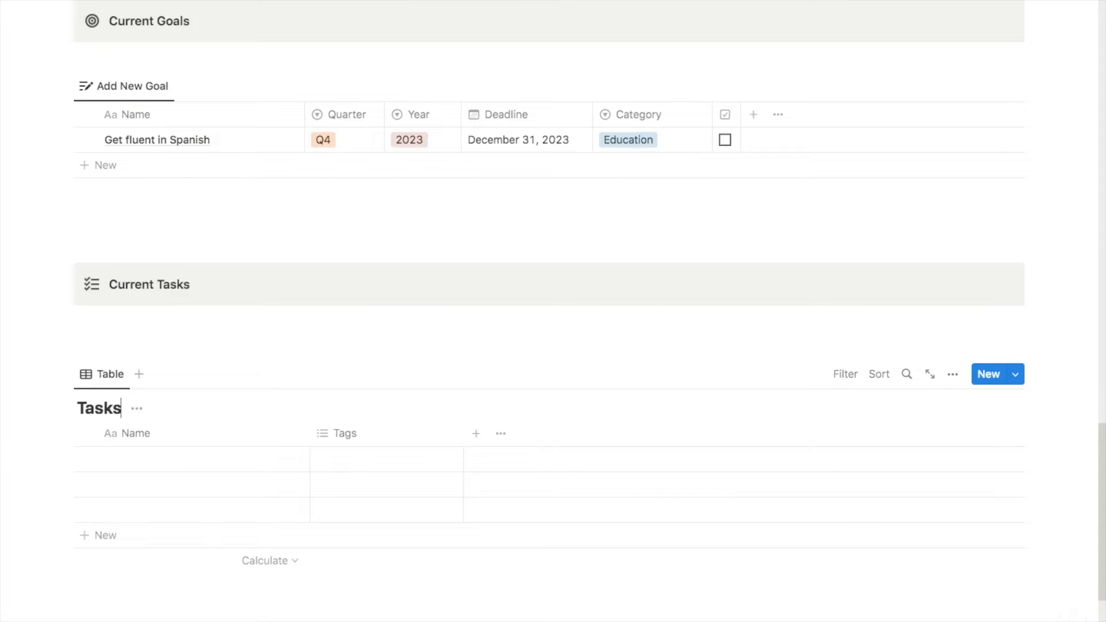
Hide the title of the Tasks database
{"action": "left_click", "coordinate": [138, 408]}
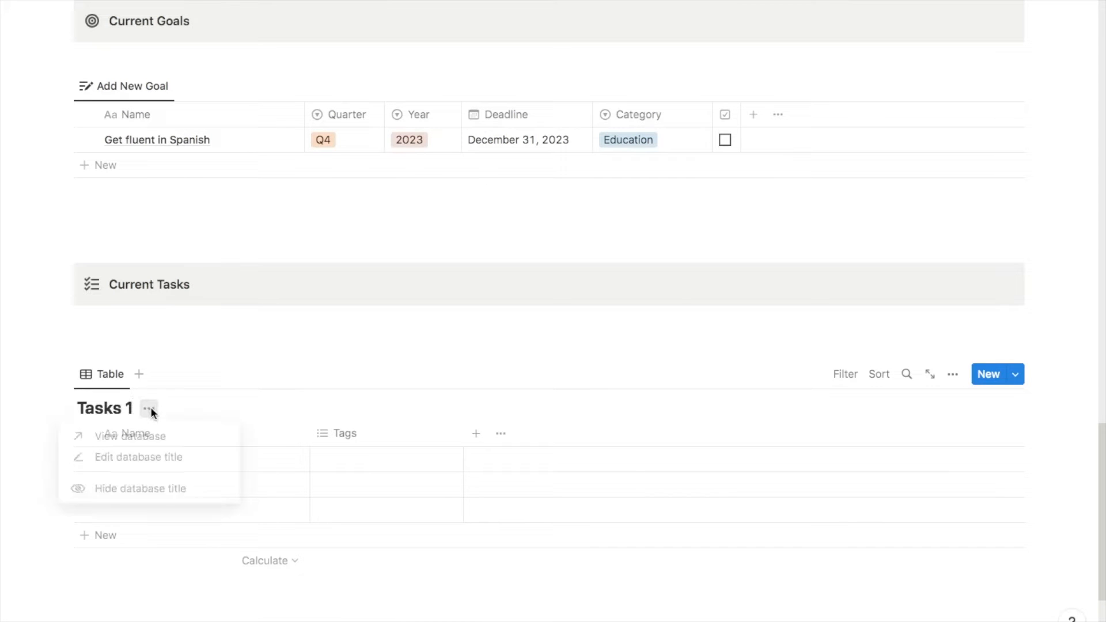
{"action": "left_click", "coordinate": [129, 490]}
Rename the tasks table view to Edit Tasks and give it the list-with-pencil icon
{"action": "left_click", "coordinate": [110, 405]}
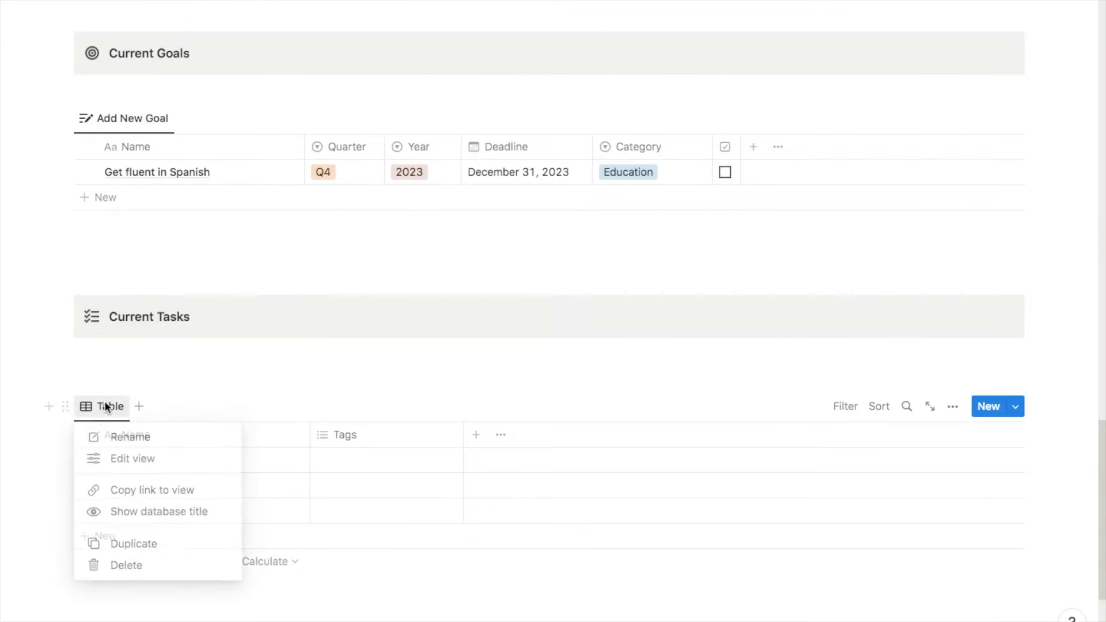
{"action": "left_click", "coordinate": [132, 437]}
{"action": "type", "text": "Edit Tasks"}
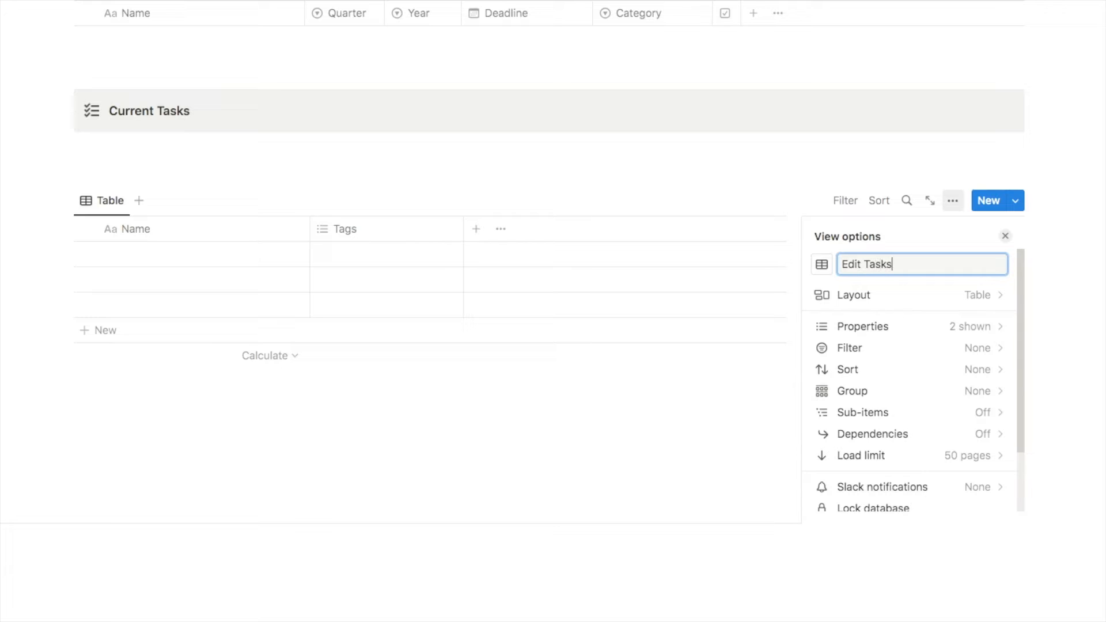
{"action": "left_click", "coordinate": [822, 264]}
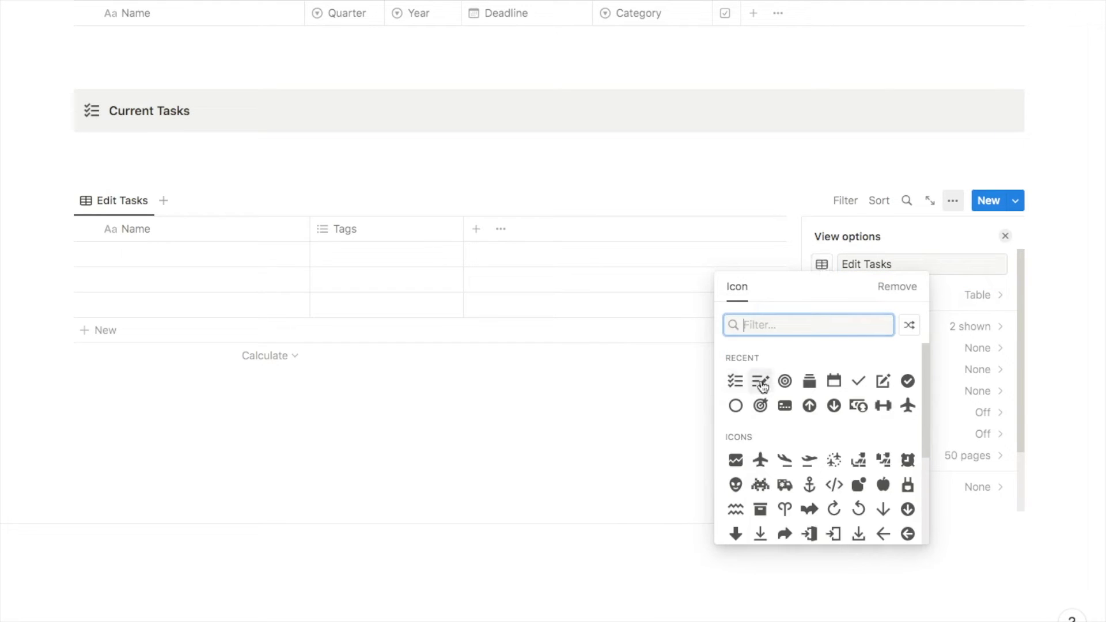
{"action": "left_click", "coordinate": [759, 380]}
{"action": "left_click", "coordinate": [20, 307]}
Delete the last two blank rows of the tasks table and remove its Tags property
{"action": "left_click_drag", "start_coordinate": [20, 307], "coordinate": [136, 282]}
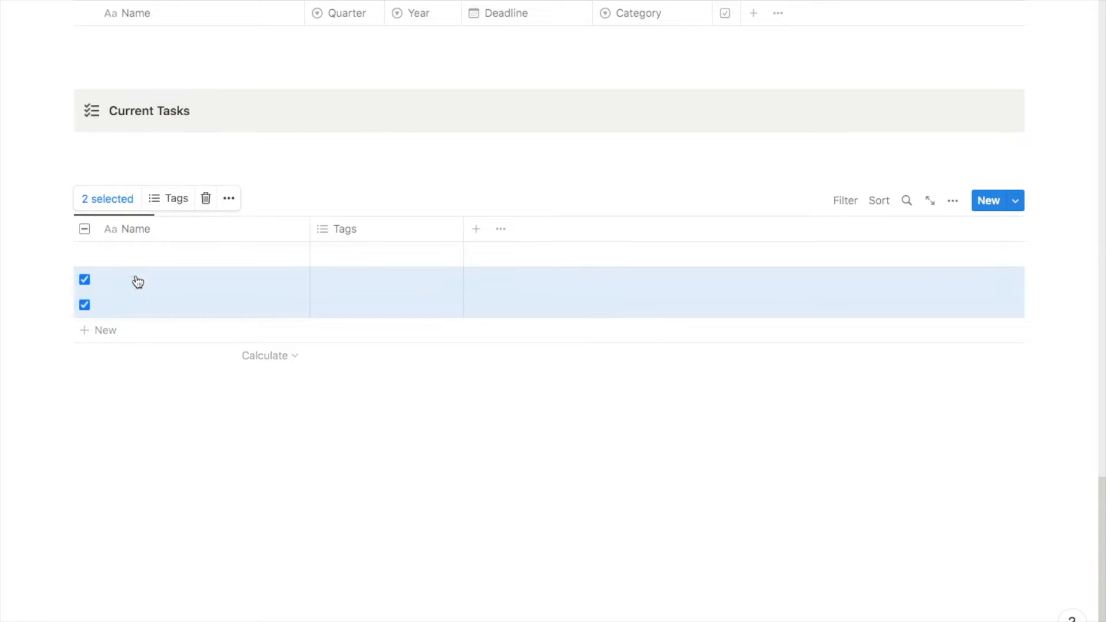
{"action": "key", "text": "Delete"}
{"action": "left_click", "coordinate": [377, 280]}
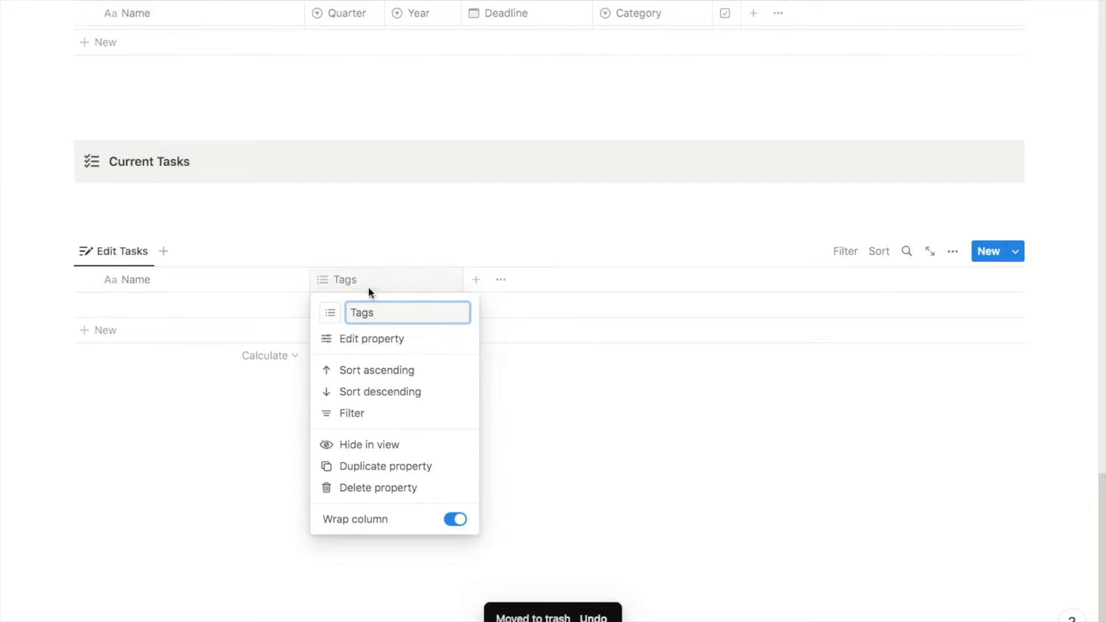
{"action": "left_click", "coordinate": [358, 489]}
{"action": "key", "text": "Return"}
Name the remaining blank row in the tasks table Attend 5 Spanish lessons
{"action": "scroll", "coordinate": [380, 435], "scroll_direction": "up", "scroll_amount": 3}
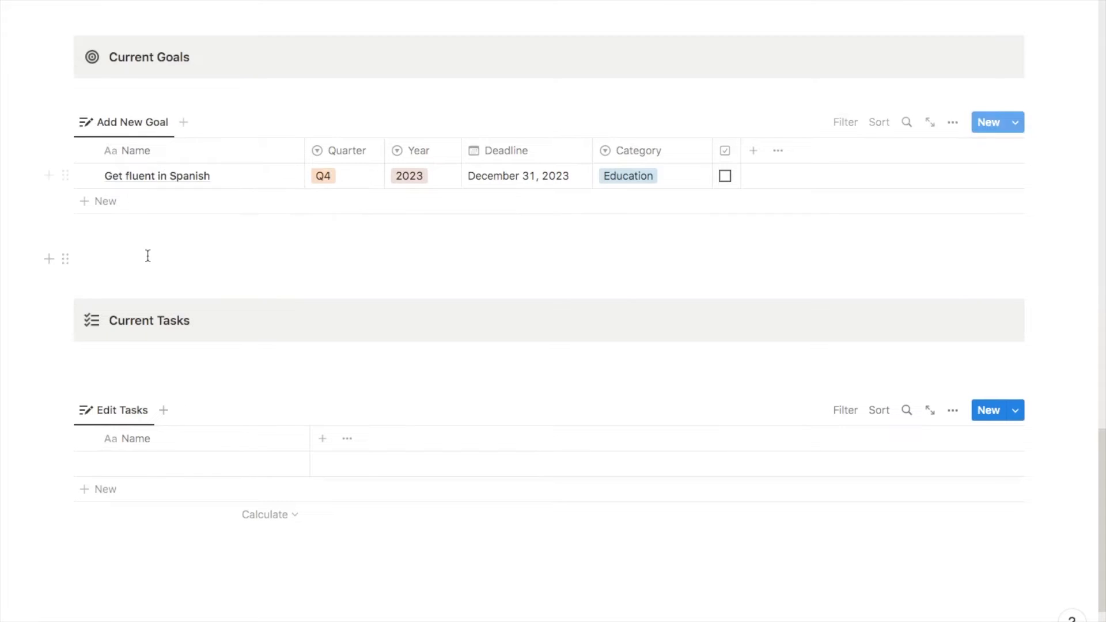
{"action": "left_click", "coordinate": [127, 467]}
{"action": "type", "text": "Attend 5 Spaiish lessons"}
{"action": "key", "text": "Escape"}
Add a Select property named Type to the tasks table
{"action": "scroll", "coordinate": [279, 272], "scroll_direction": "down", "scroll_amount": 1}
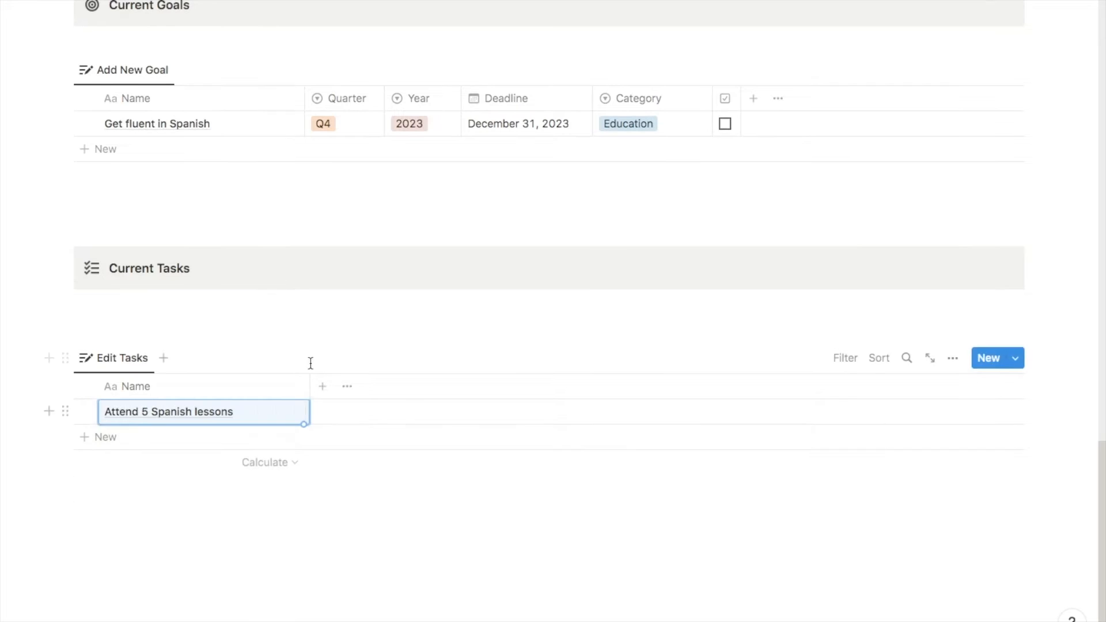
{"action": "left_click", "coordinate": [323, 389]}
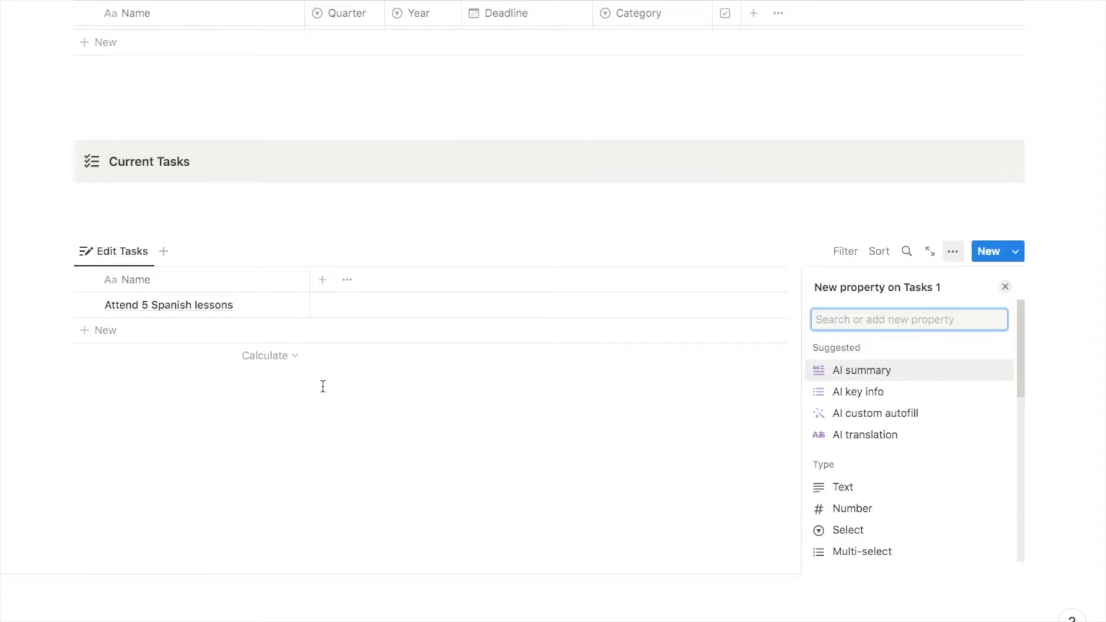
{"action": "type", "text": "see"}
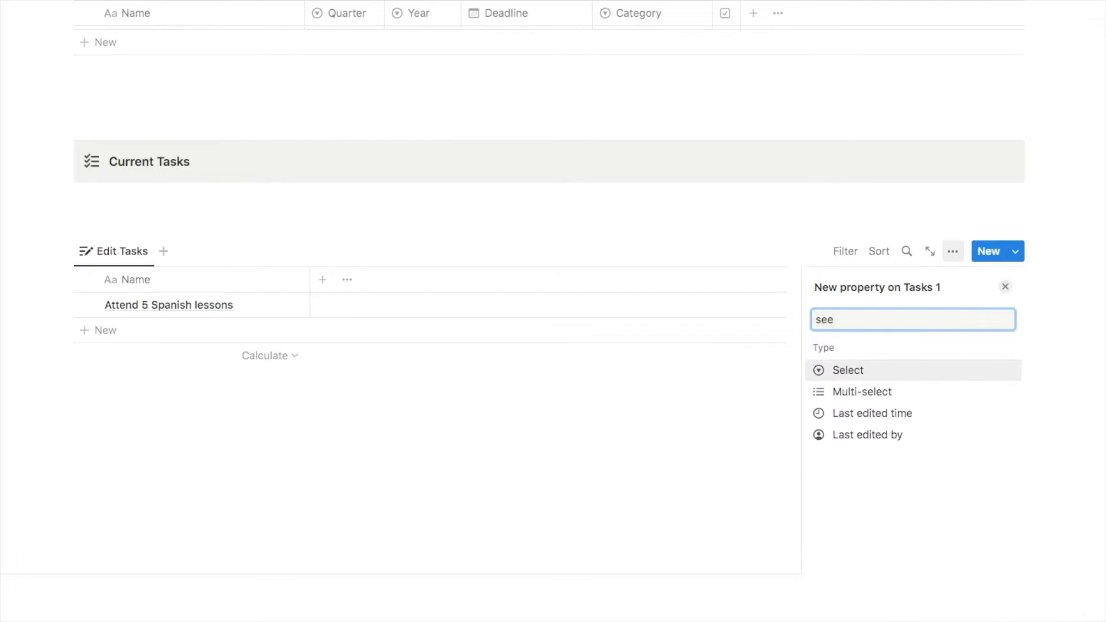
{"action": "left_click", "coordinate": [861, 373]}
{"action": "type", "text": "Type"}
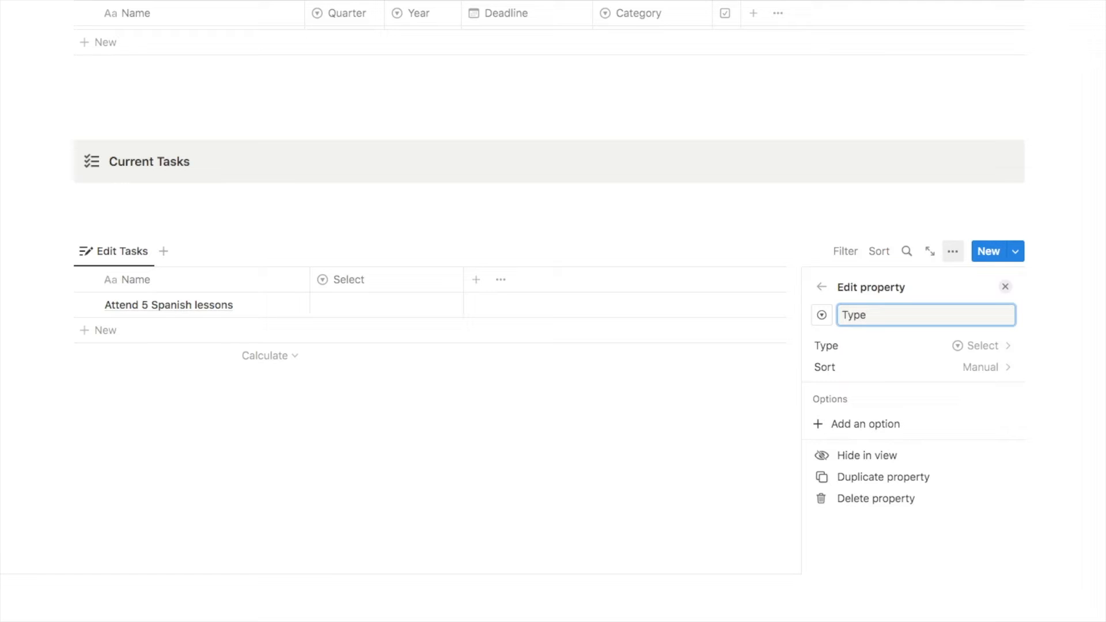
Create the options Result, Habit and Task for the Type property
{"action": "left_click", "coordinate": [859, 425]}
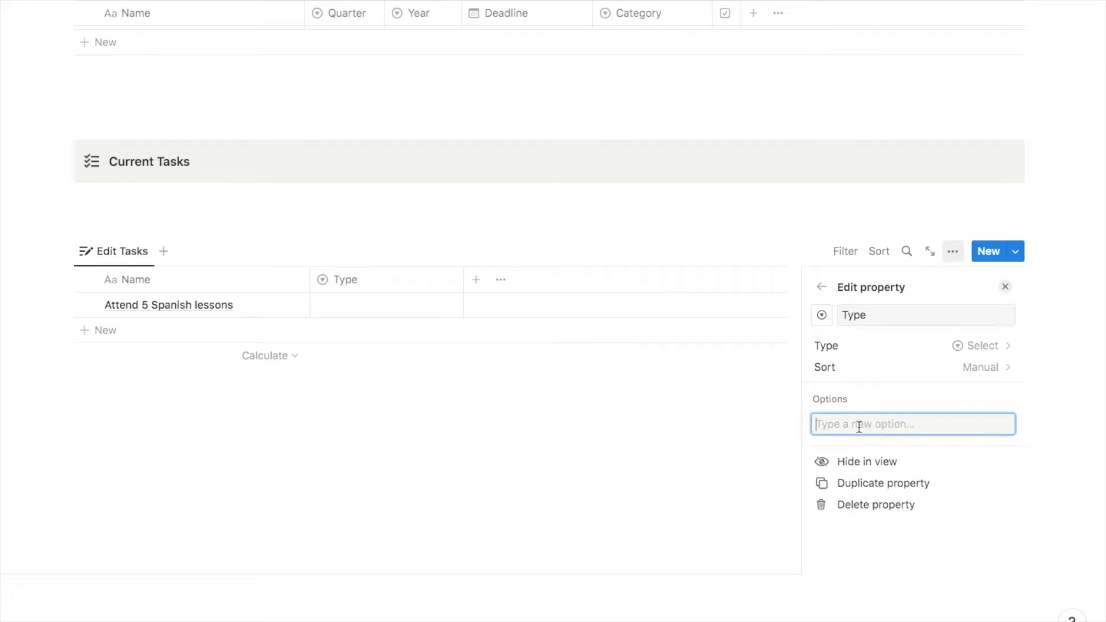
{"action": "type", "text": "Result"}
{"action": "key", "text": "Return"}
{"action": "type", "text": "Habit"}
{"action": "key", "text": "Return"}
{"action": "type", "text": "Task"}
{"action": "key", "text": "Return"}
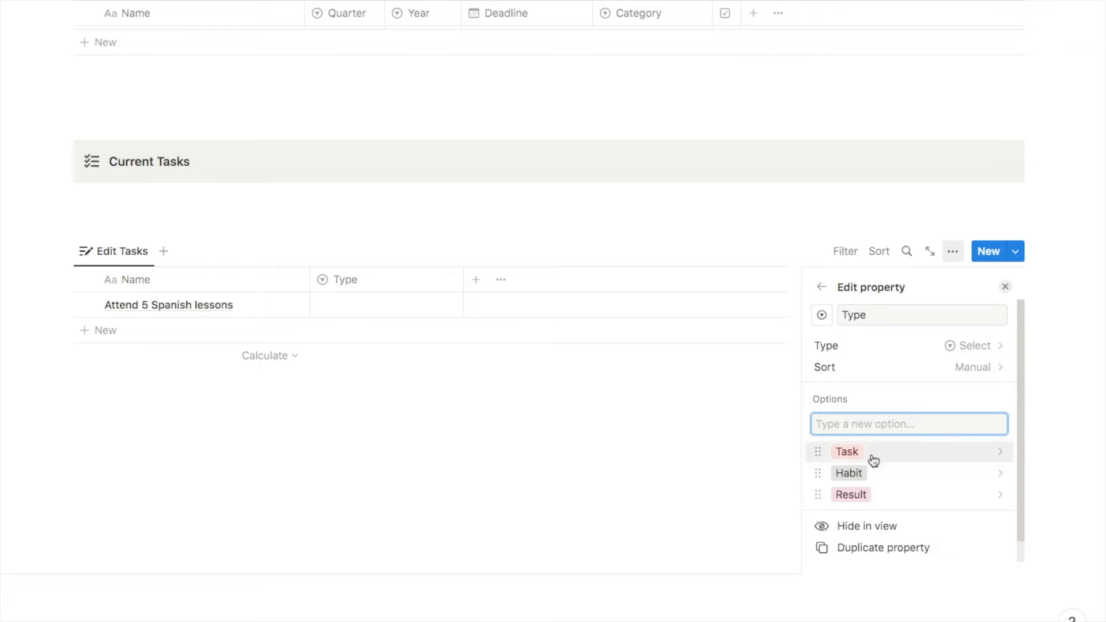
{"action": "left_click", "coordinate": [1005, 287]}
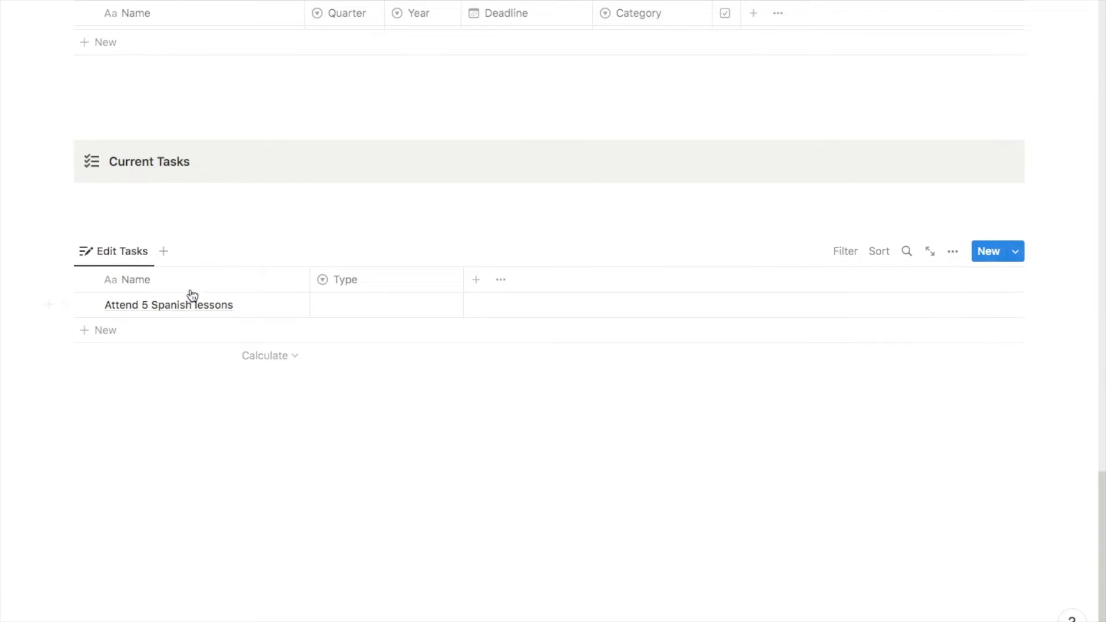
Set the Spanish lessons task's Type to Result and narrow the Type column
{"action": "left_click", "coordinate": [348, 303]}
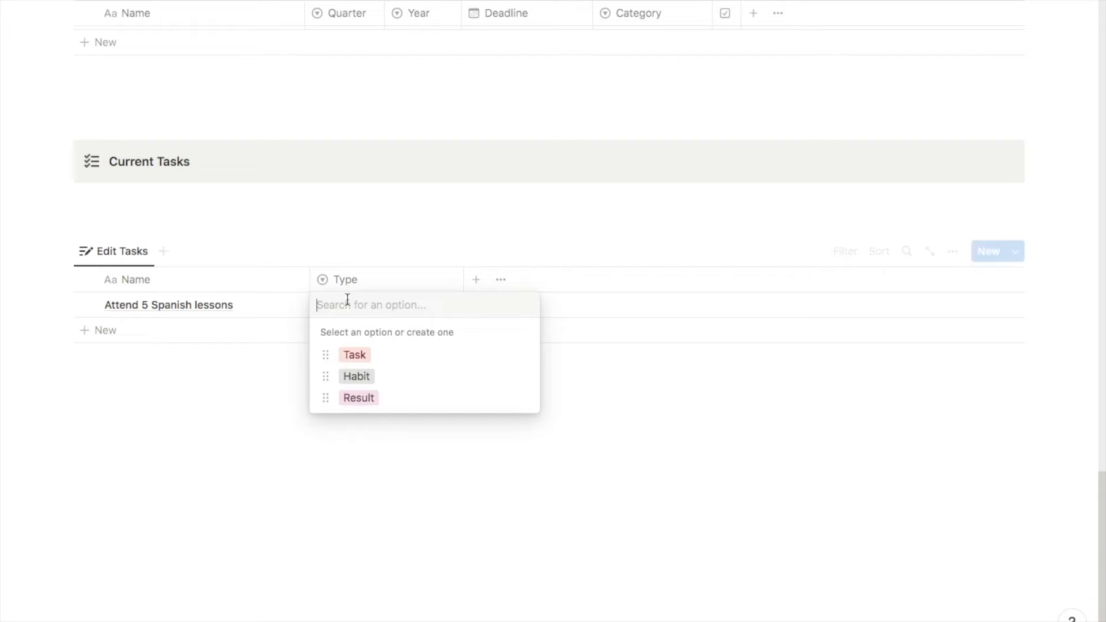
{"action": "left_click", "coordinate": [355, 397]}
{"action": "scroll", "coordinate": [353, 390], "scroll_direction": "up", "scroll_amount": 2}
Add a Number property named Actual to the tasks table
{"action": "left_click", "coordinate": [407, 364]}
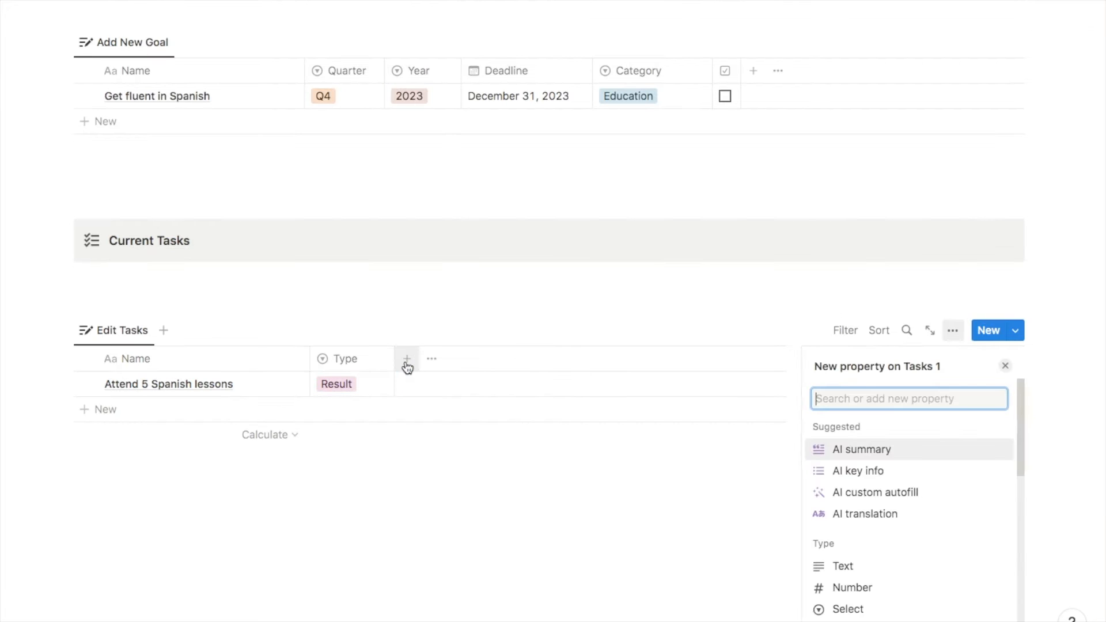
{"action": "type", "text": "number"}
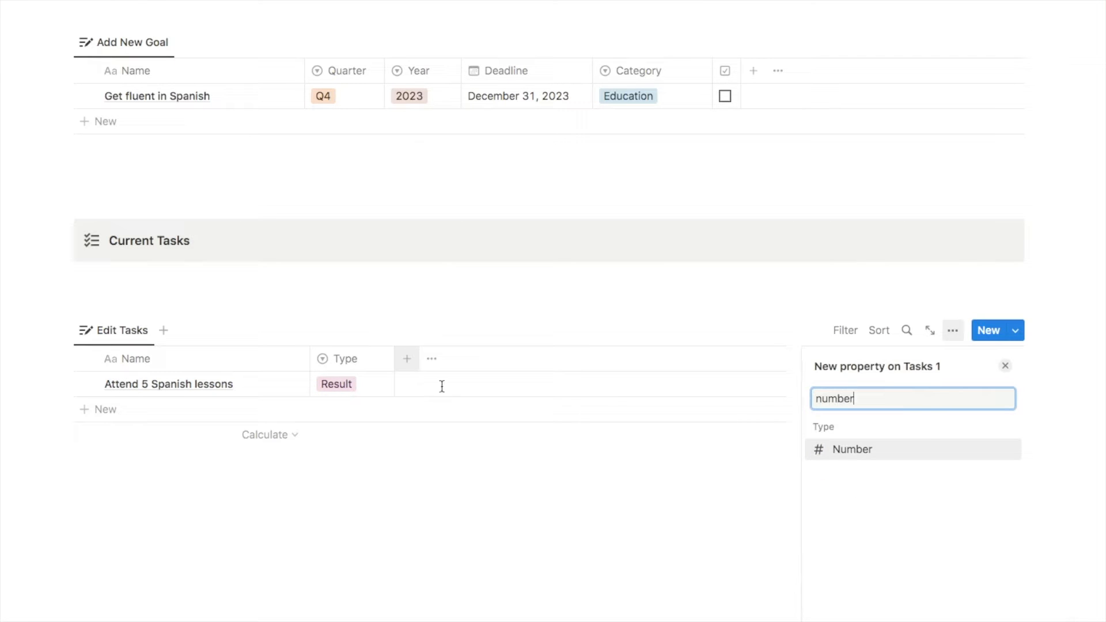
{"action": "left_click", "coordinate": [855, 461]}
{"action": "type", "text": "Actual"}
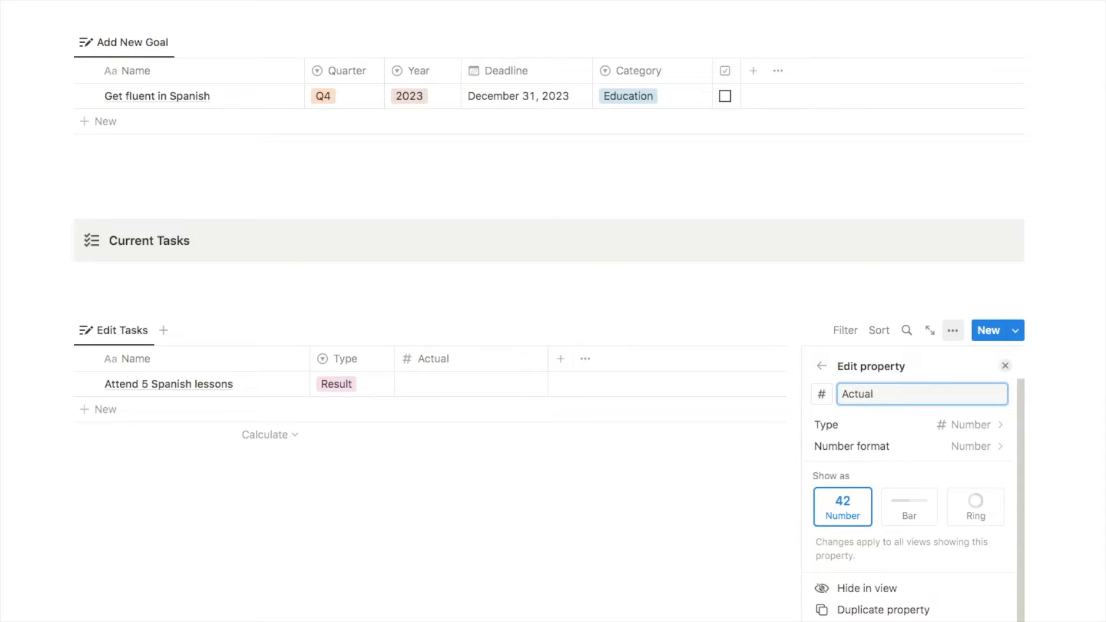
{"action": "left_click", "coordinate": [1004, 366]}
Add a Number property named Target to the tasks table and narrow the Actual and Target columns
{"action": "left_click", "coordinate": [559, 359]}
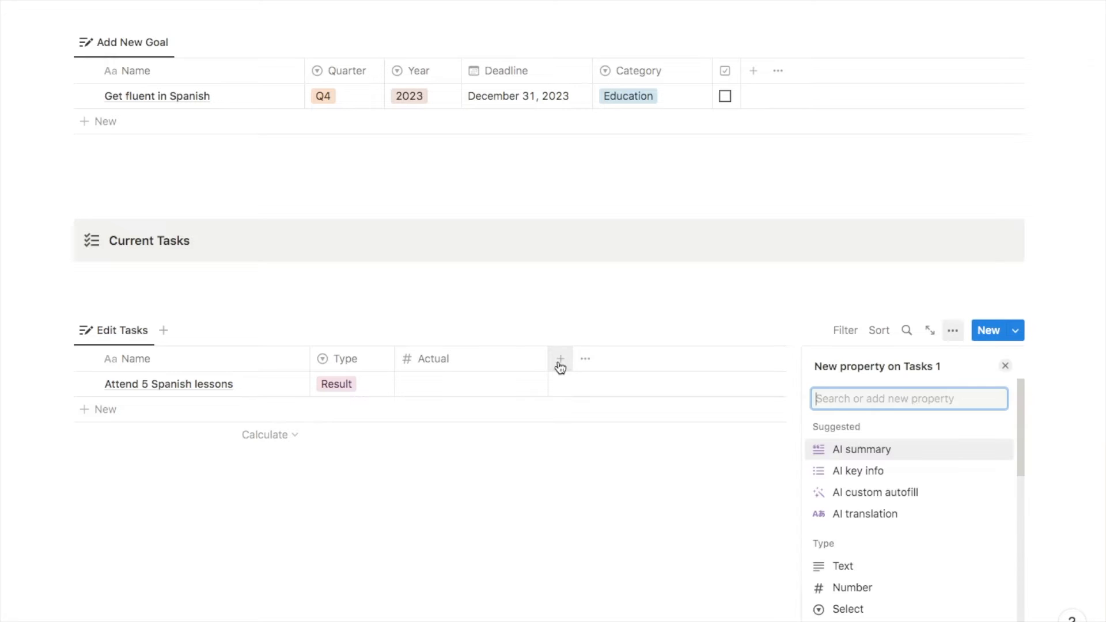
{"action": "type", "text": "number"}
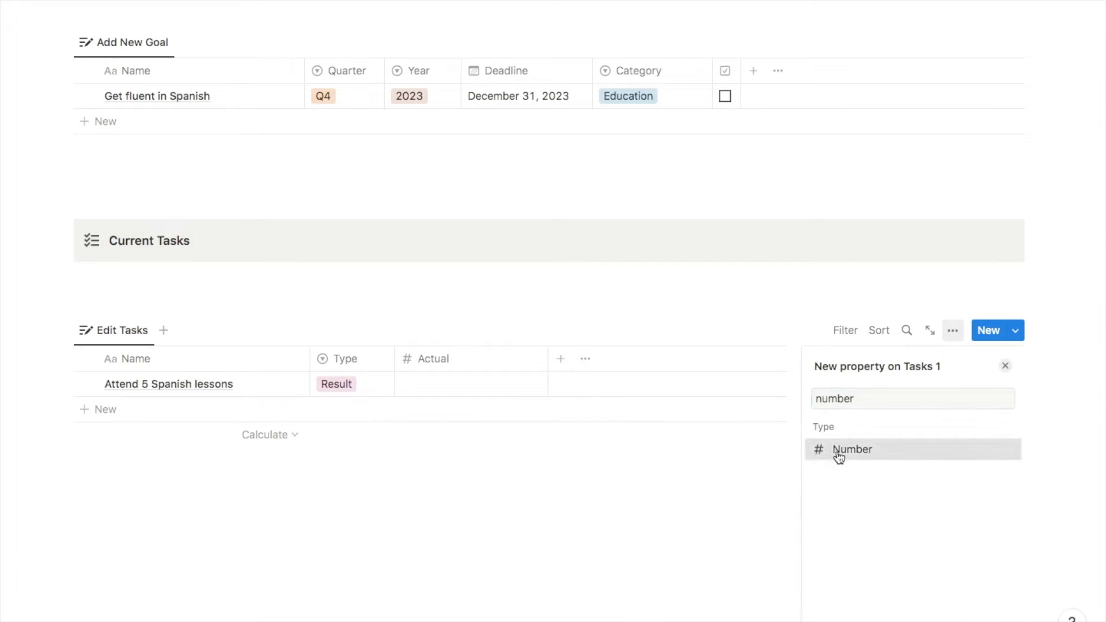
{"action": "left_click", "coordinate": [836, 455]}
{"action": "type", "text": "Target"}
{"action": "left_click", "coordinate": [1005, 365]}
{"action": "left_click_drag", "start_coordinate": [698, 366], "coordinate": [473, 366]}
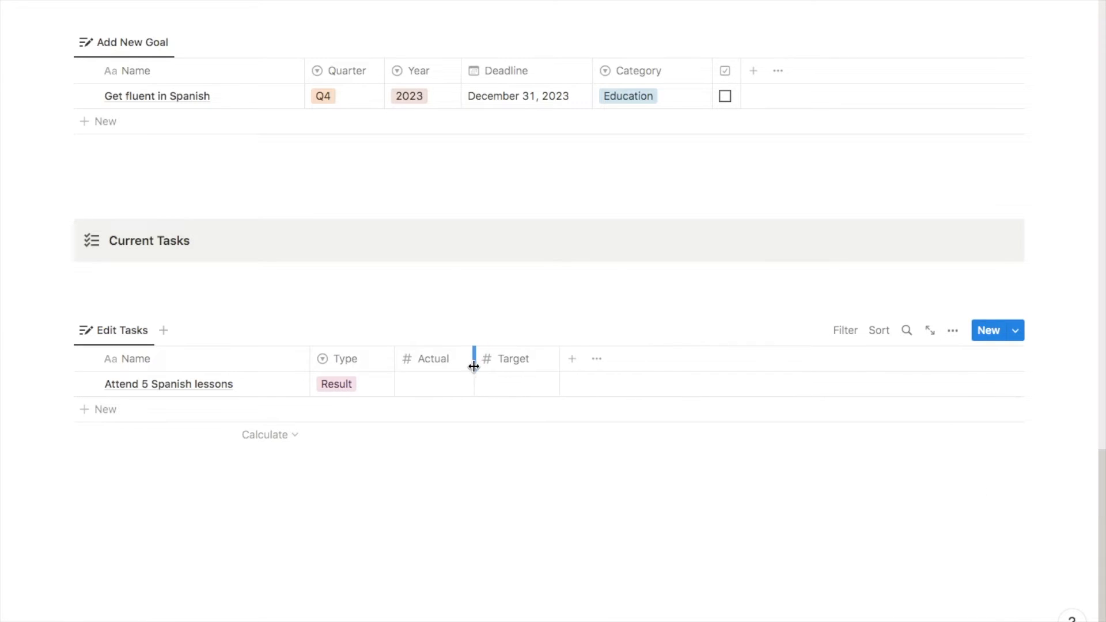
{"action": "left_click_drag", "start_coordinate": [559, 364], "coordinate": [556, 364]}
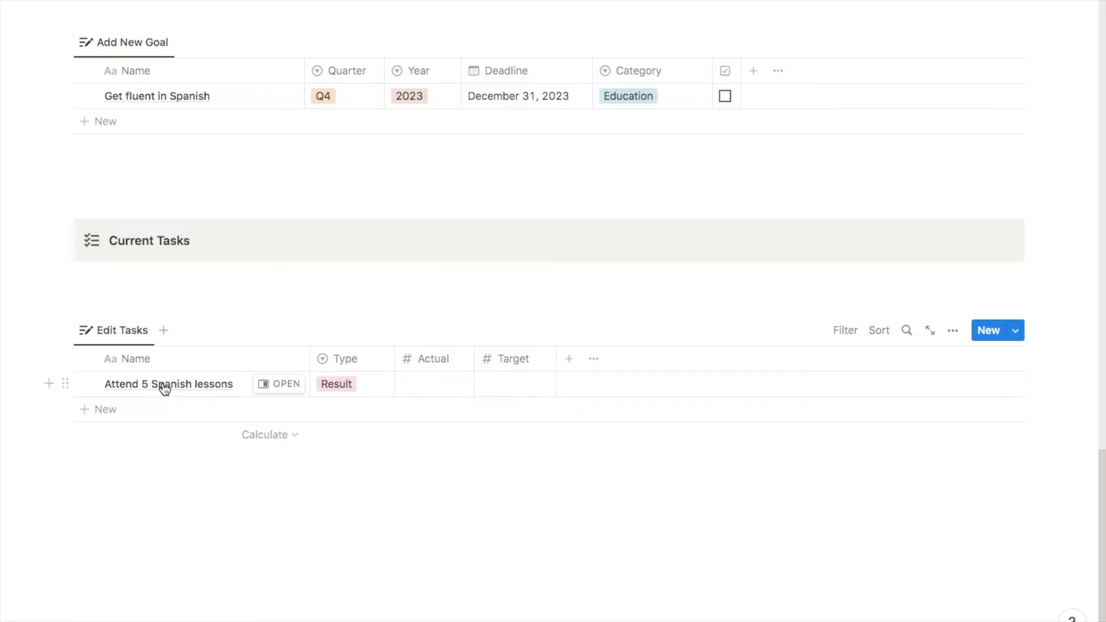
Enter a Target of 5 and an Actual value of 0 for the Spanish lessons task
{"action": "left_click", "coordinate": [531, 389]}
{"action": "type", "text": "5"}
{"action": "key", "text": "Return"}
{"action": "left_click", "coordinate": [421, 385]}
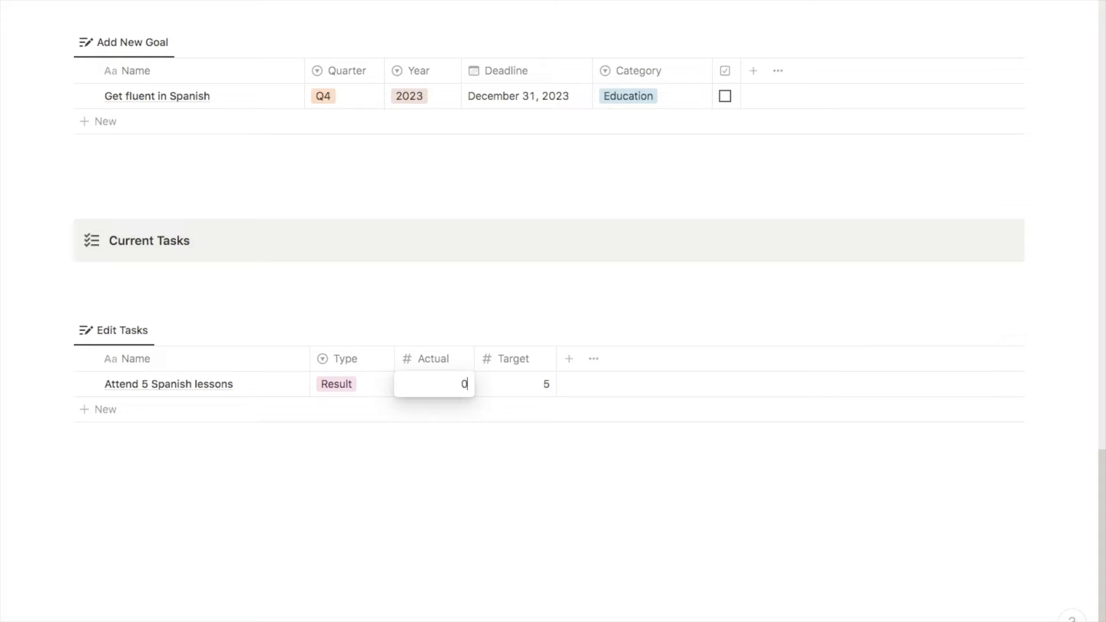
{"action": "key", "text": "Return"}
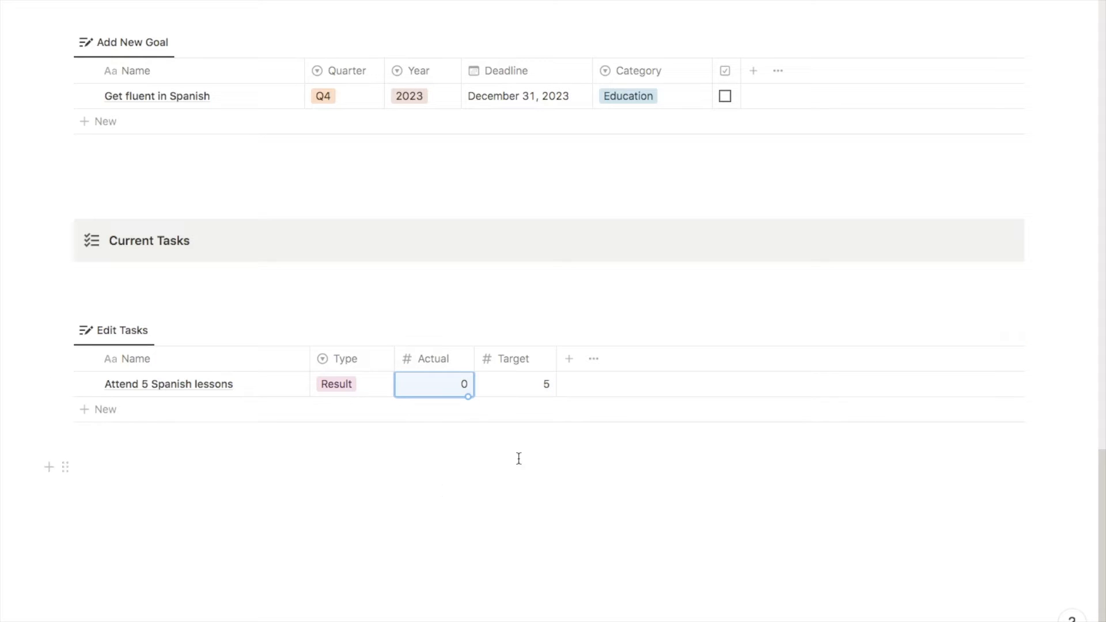
Add a Formula property named Progress to the tasks table
{"action": "scroll", "coordinate": [519, 458], "scroll_direction": "up", "scroll_amount": 3}
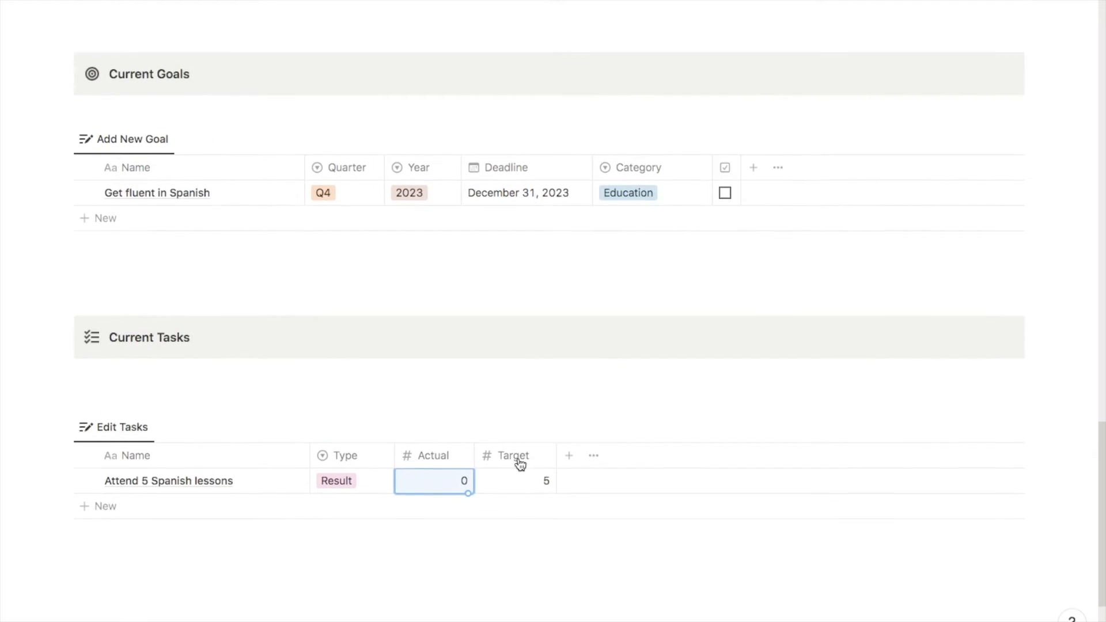
{"action": "scroll", "coordinate": [519, 460], "scroll_direction": "down", "scroll_amount": 2}
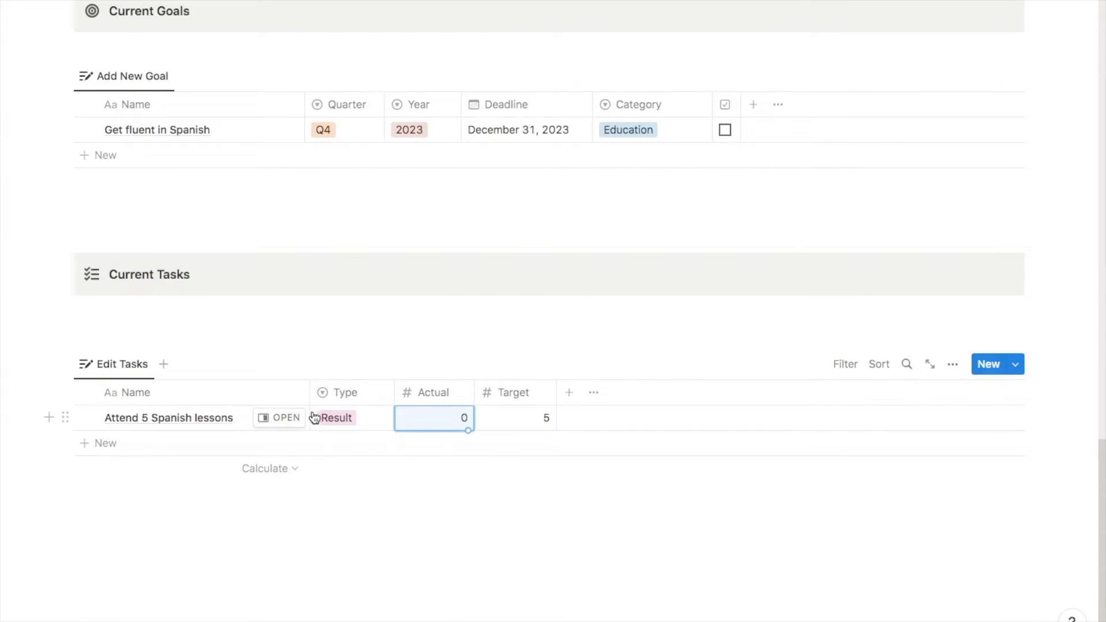
{"action": "left_click", "coordinate": [567, 401]}
{"action": "type", "text": "form"}
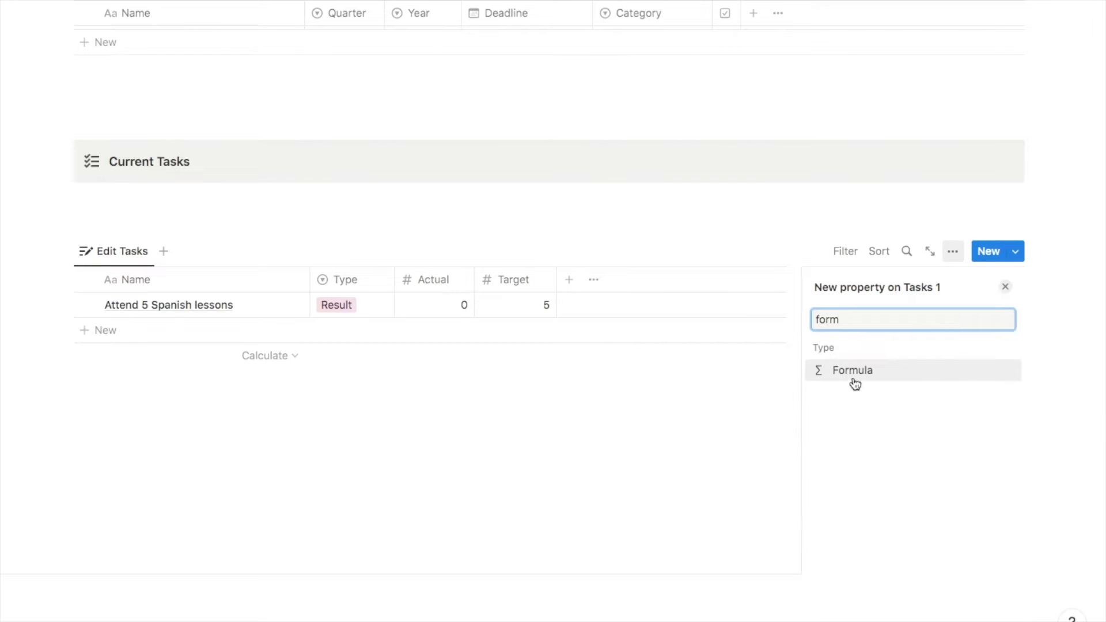
{"action": "left_click", "coordinate": [852, 374]}
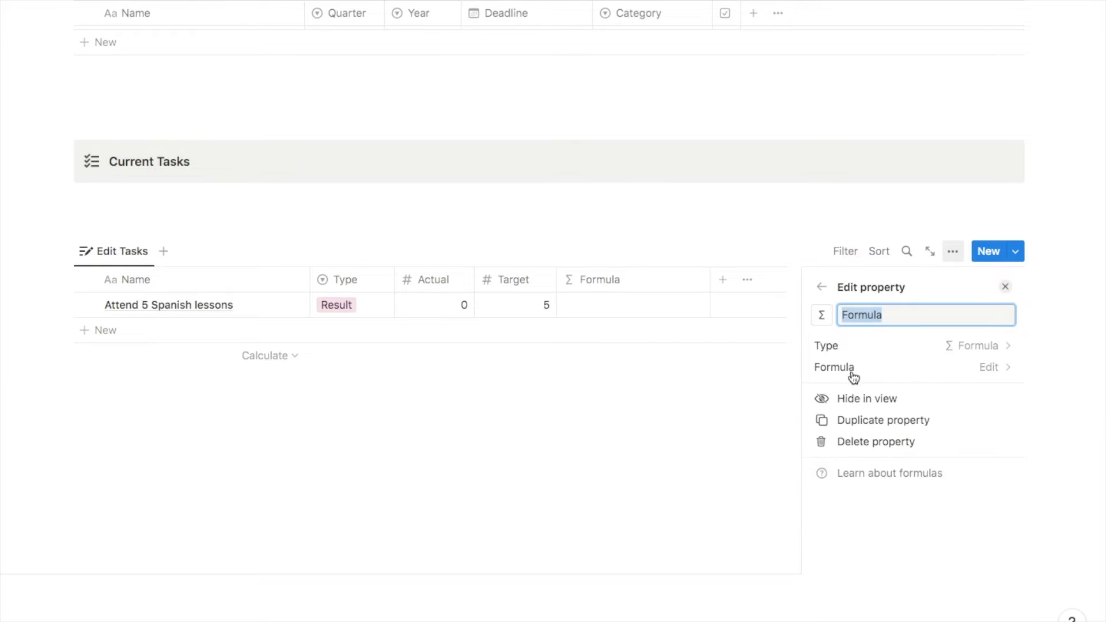
{"action": "type", "text": "Progress"}
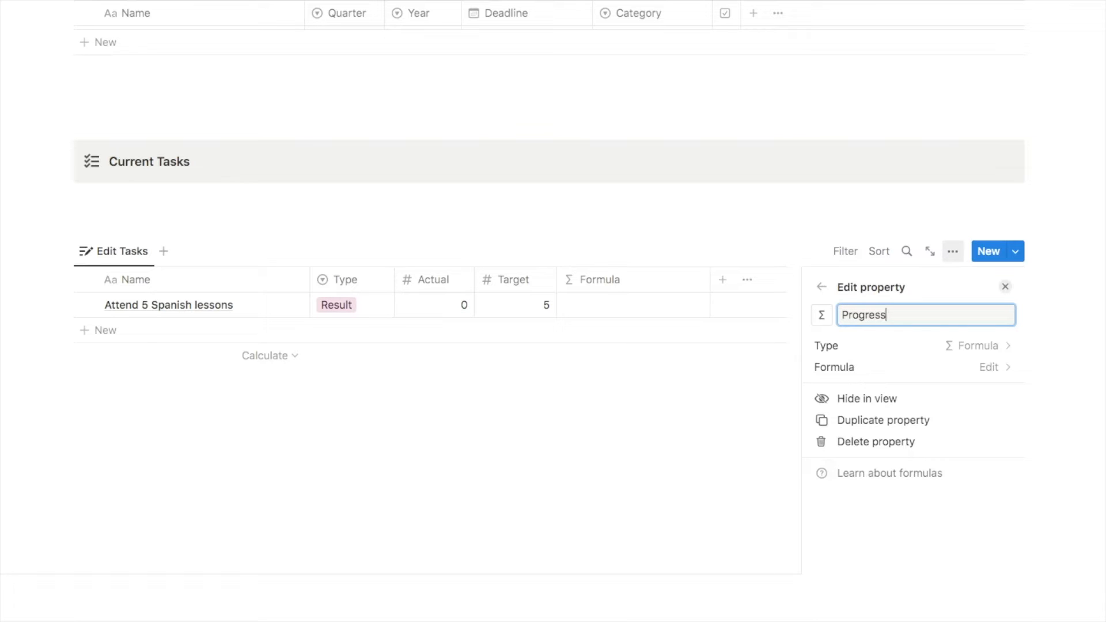
Start the Progress formula by dividing the Actual property by the Target property, enclosed in parentheses
{"action": "left_click", "coordinate": [871, 367]}
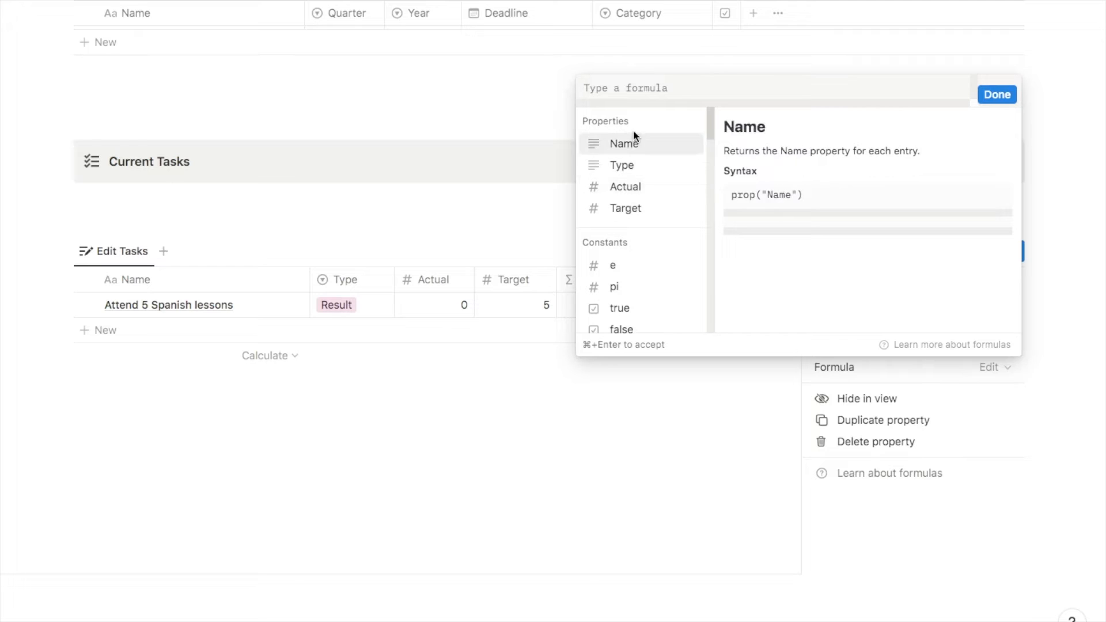
{"action": "left_click", "coordinate": [619, 188]}
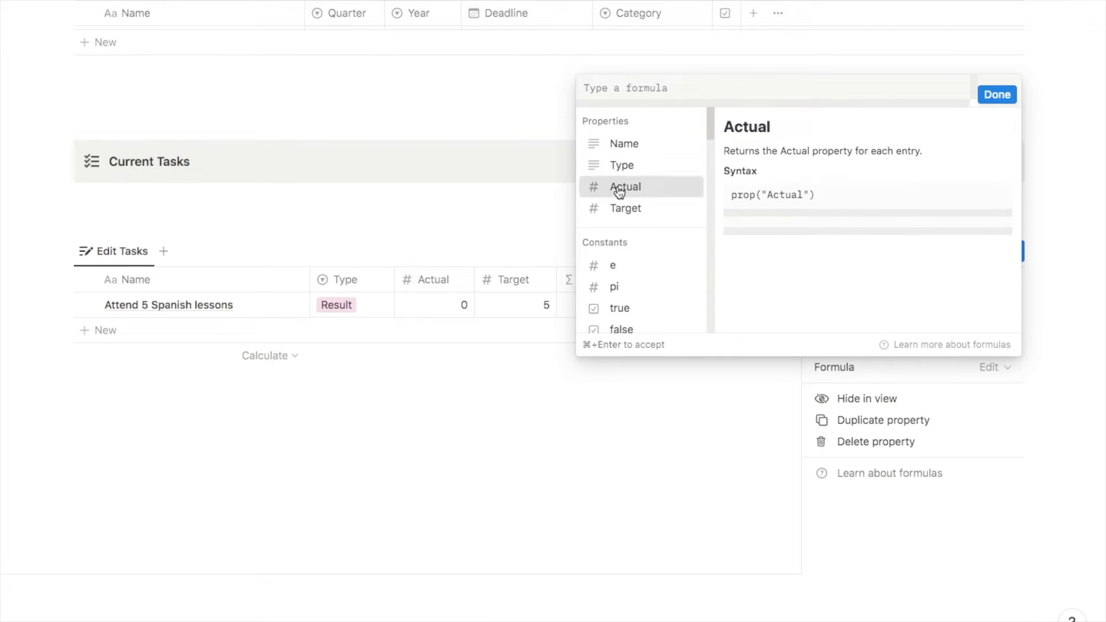
{"action": "type", "text": "/"}
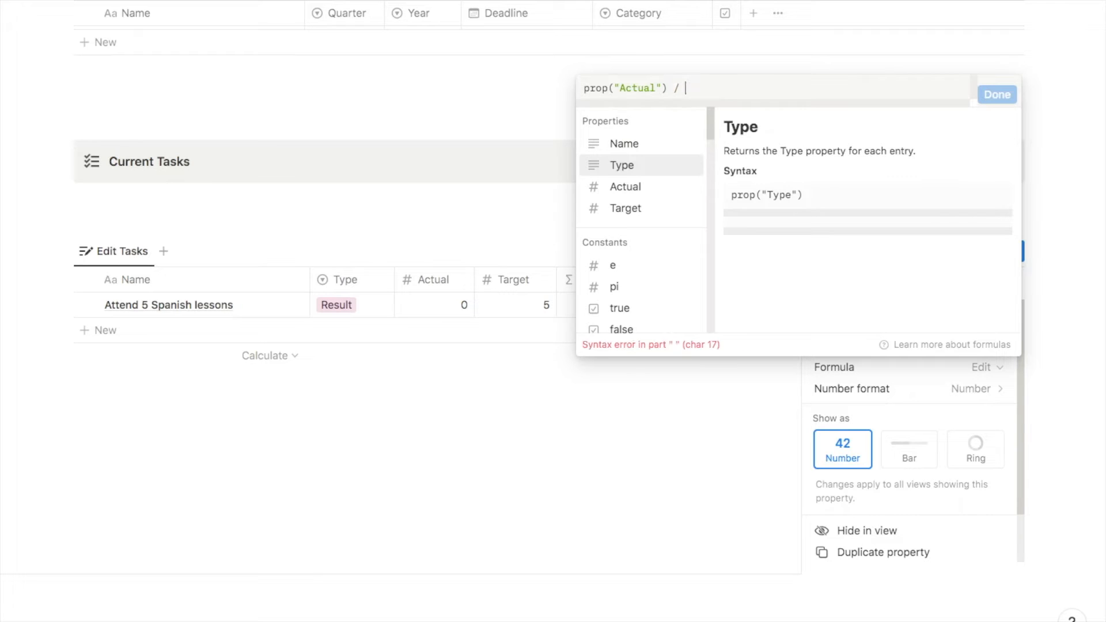
{"action": "left_click", "coordinate": [626, 210]}
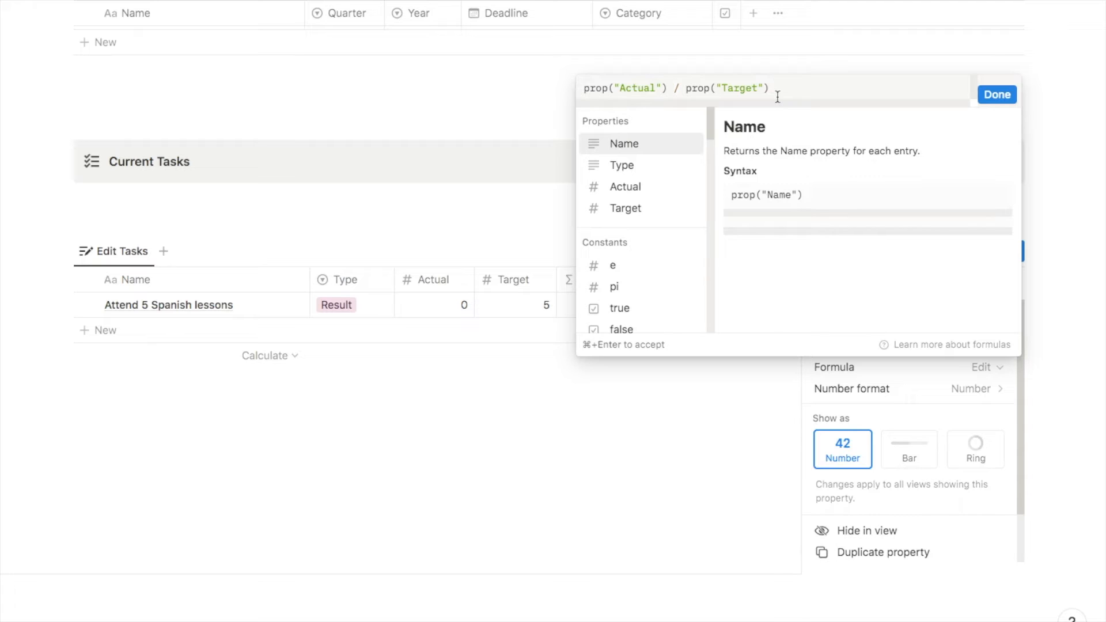
{"action": "type", "text": ")"}
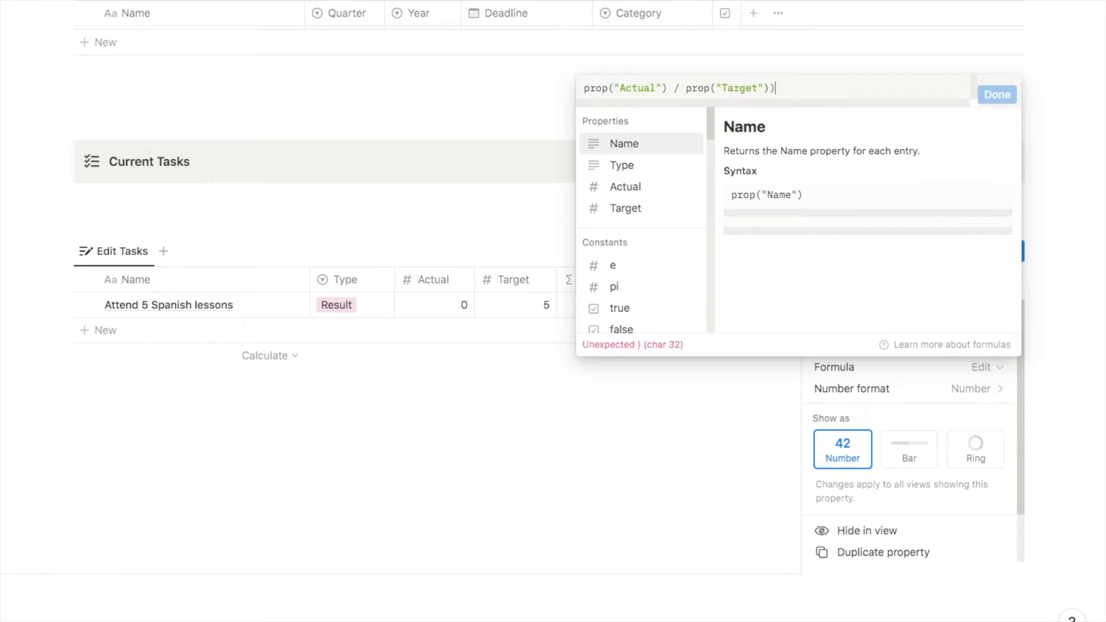
{"action": "left_click", "coordinate": [581, 90]}
{"action": "type", "text": "("}
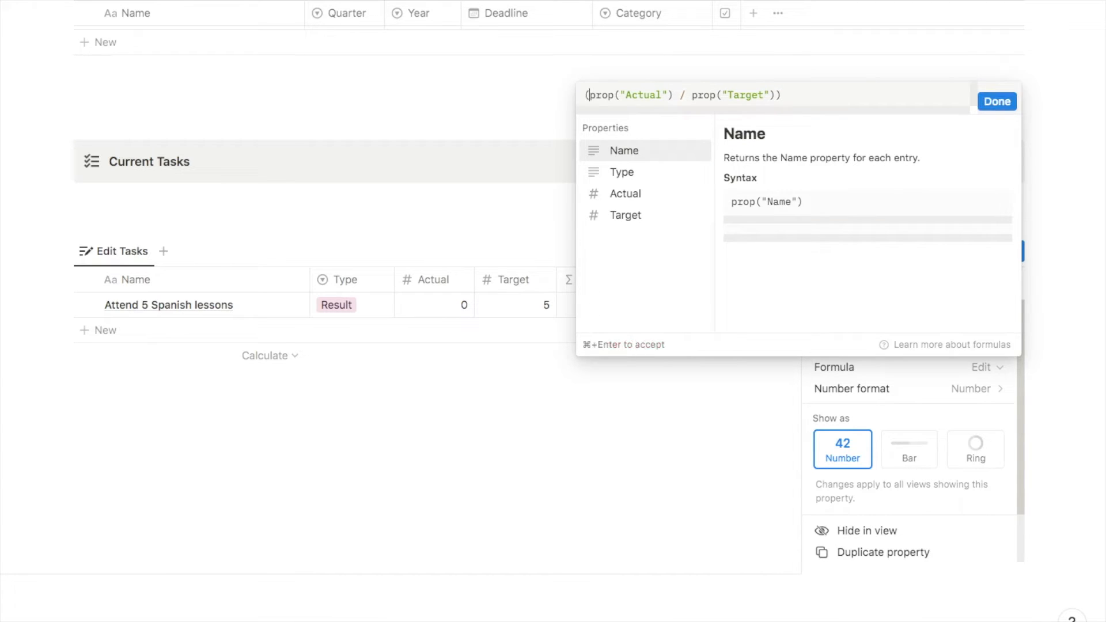
Complete the Progress formula as round(100*(prop("Actual") / prop("Target")))/100 and apply it
{"action": "left_click", "coordinate": [582, 87]}
{"action": "type", "text": "r"}
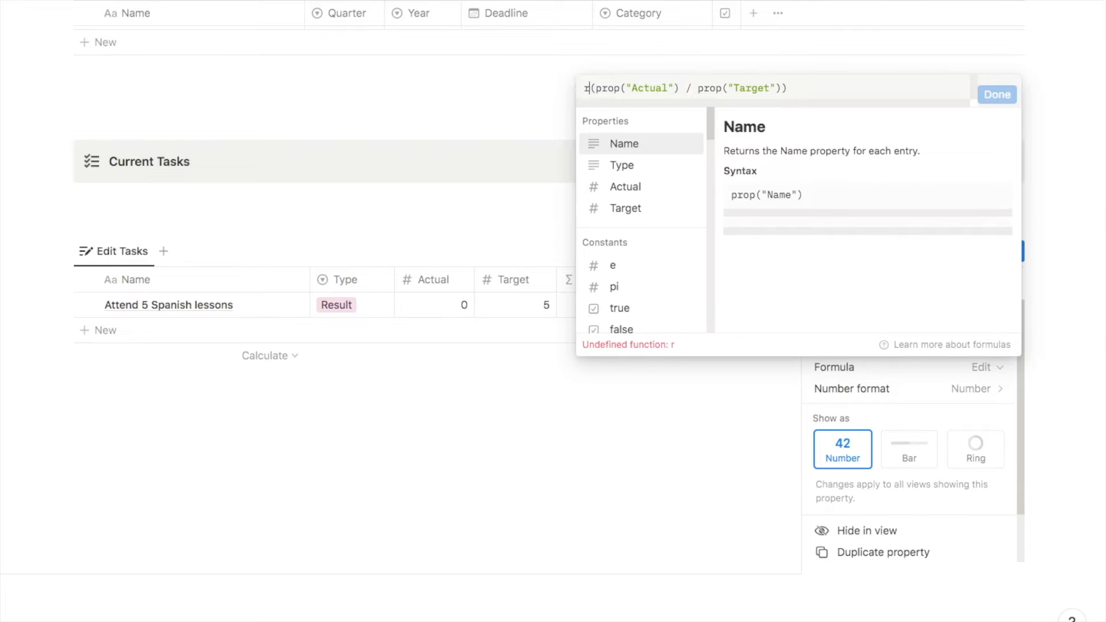
{"action": "type", "text": "ound("}
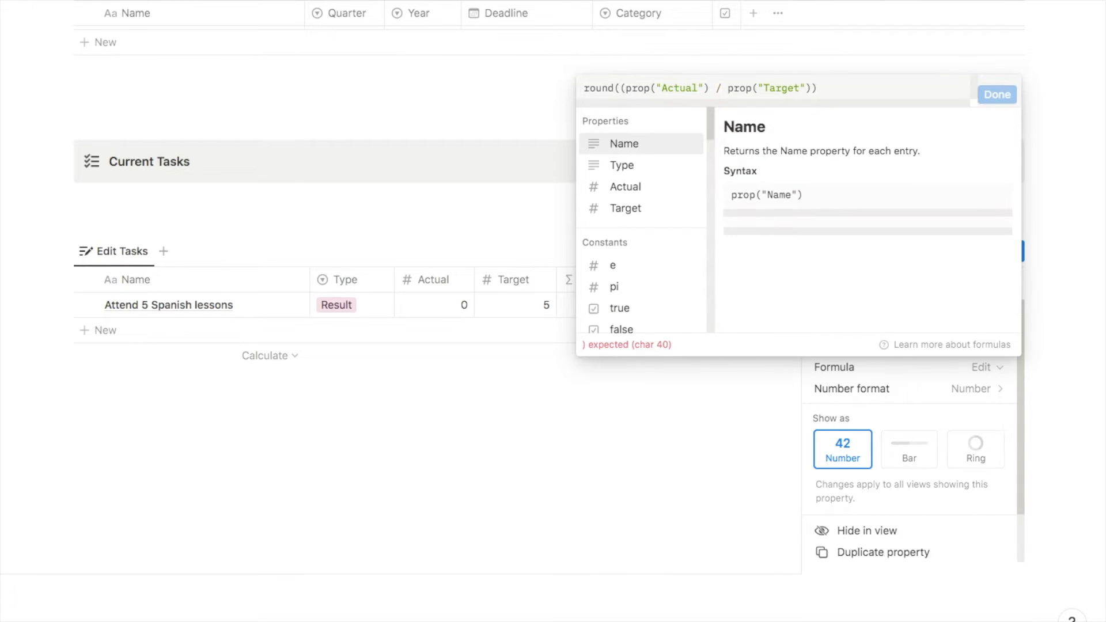
{"action": "type", "text": "100*"}
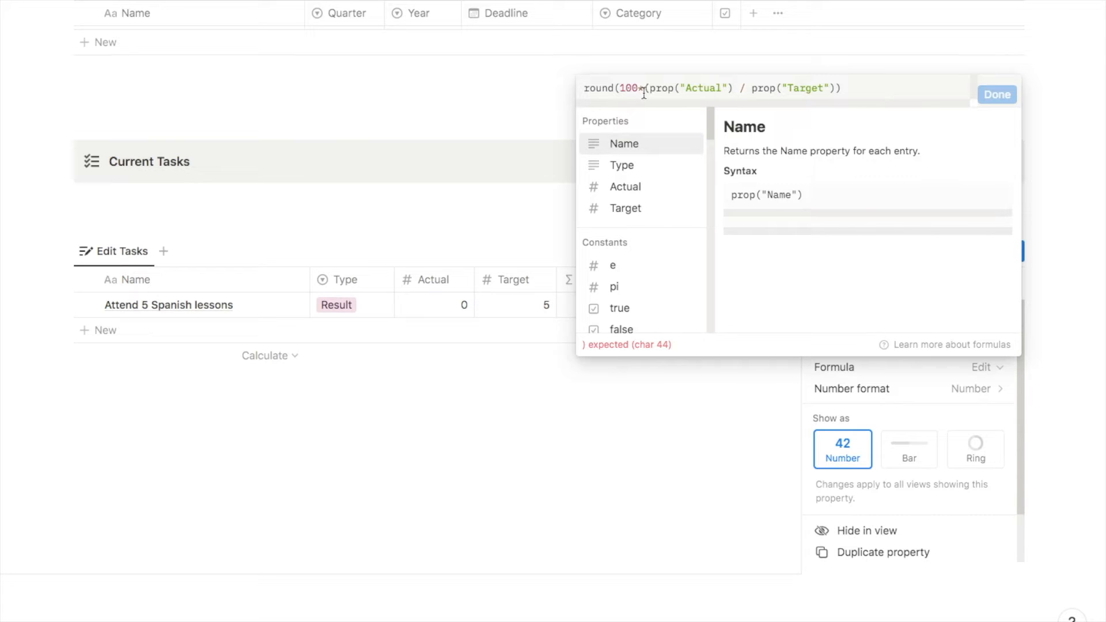
{"action": "left_click", "coordinate": [849, 89]}
{"action": "type", "text": ")"}
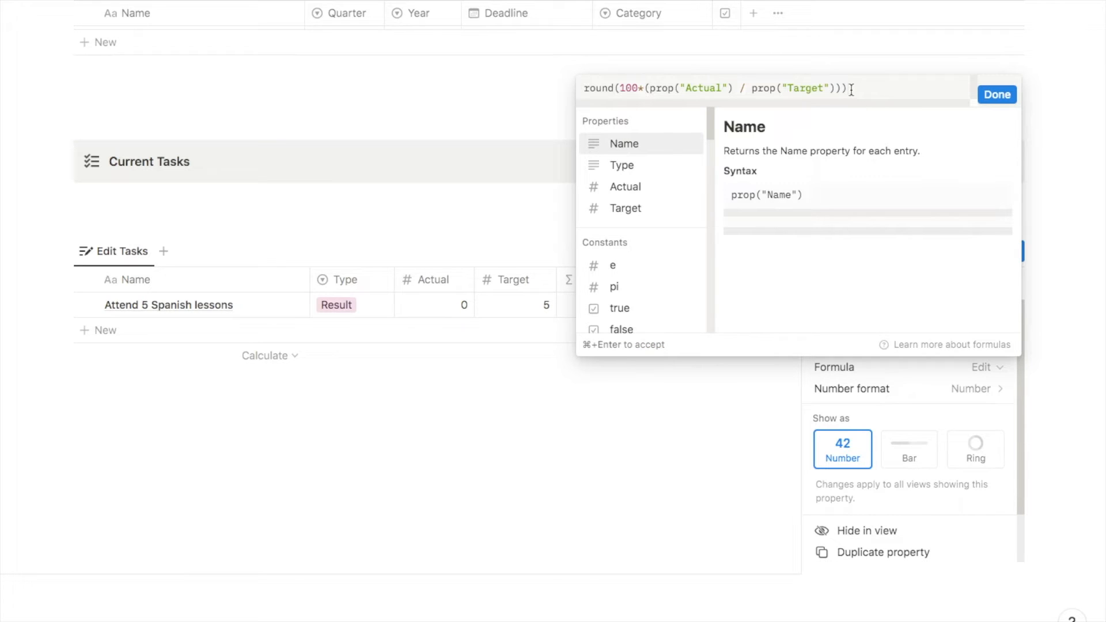
{"action": "type", "text": "/"}
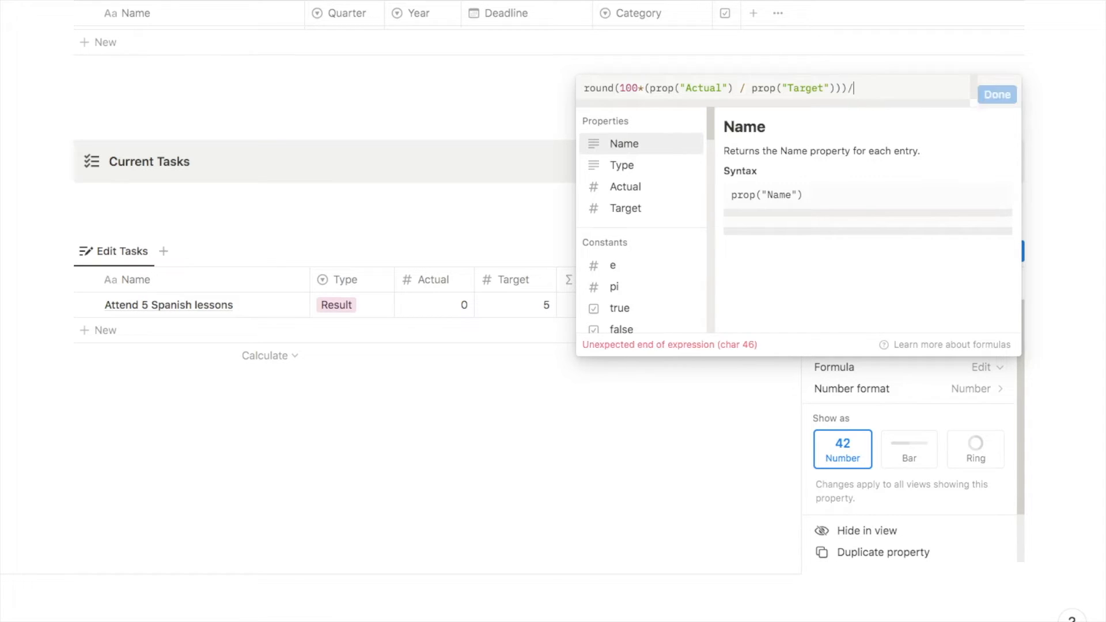
{"action": "type", "text": "100"}
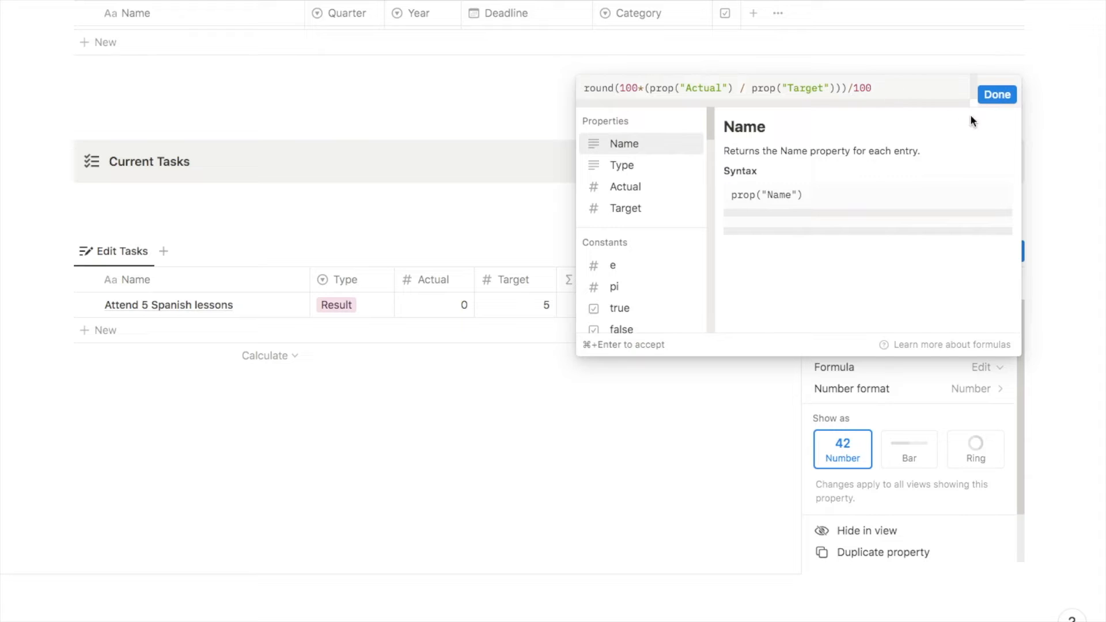
{"action": "left_click", "coordinate": [997, 94]}
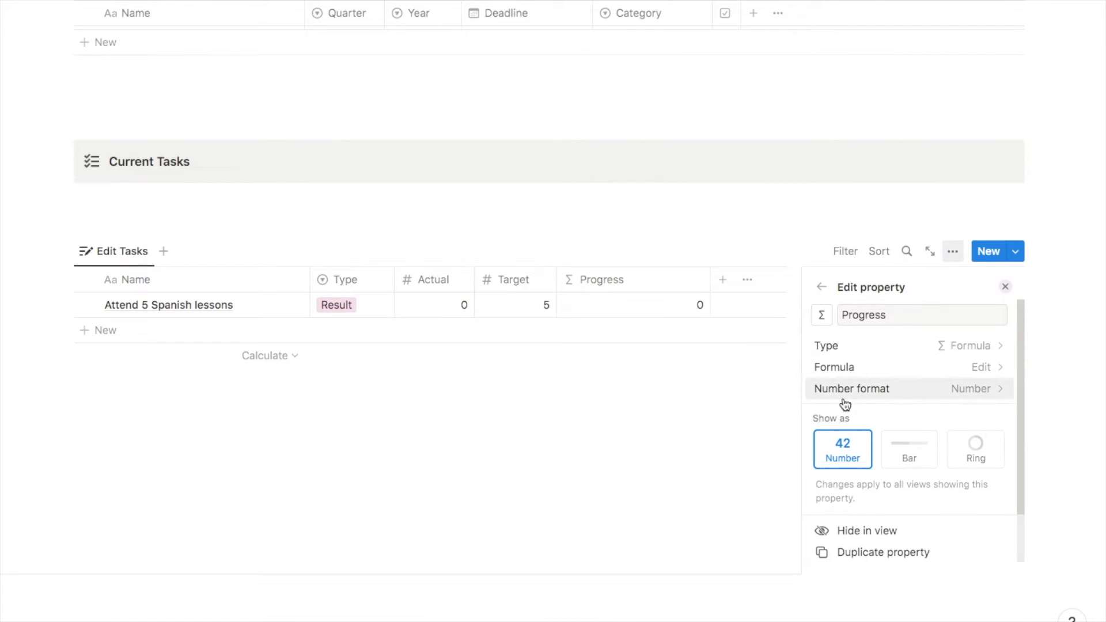
Format the Progress property as Percent and show it as a bar
{"action": "left_click", "coordinate": [878, 394]}
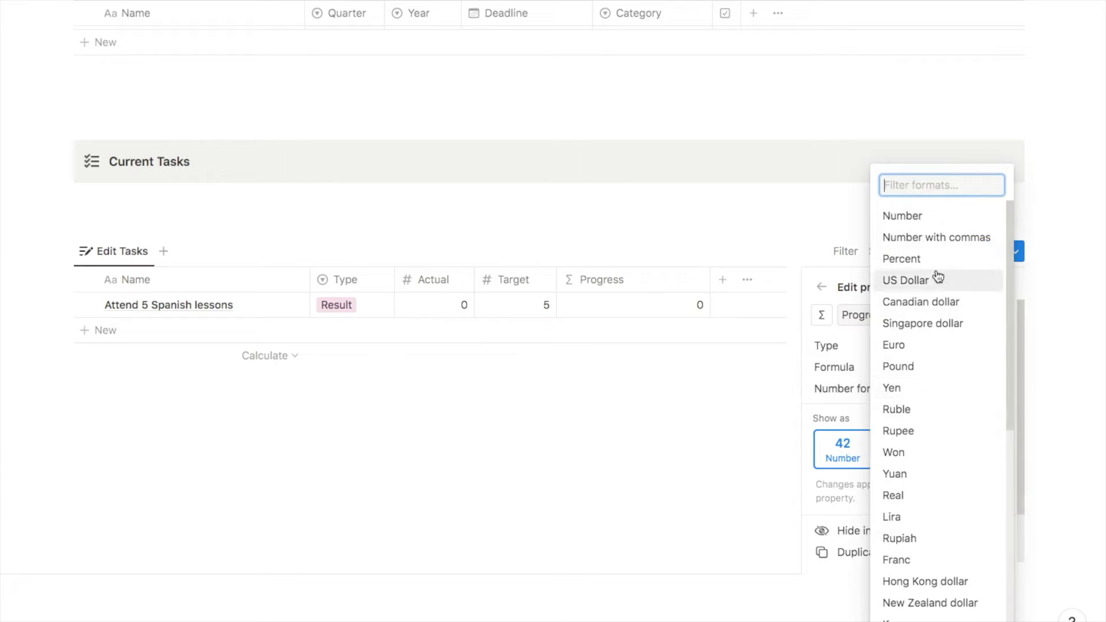
{"action": "left_click", "coordinate": [914, 263]}
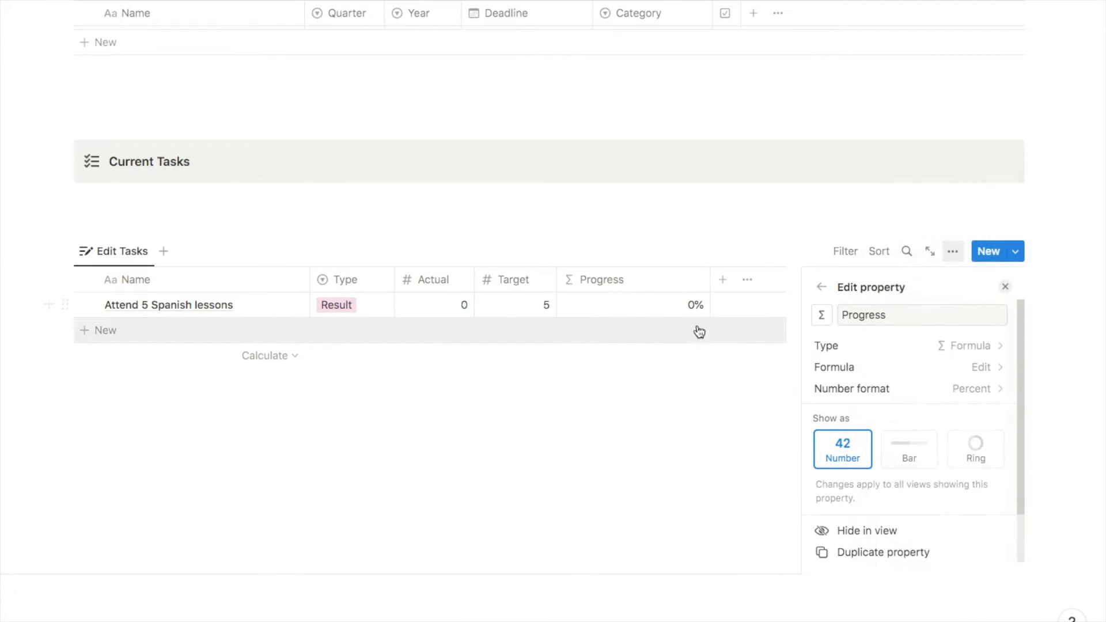
{"action": "left_click", "coordinate": [909, 458]}
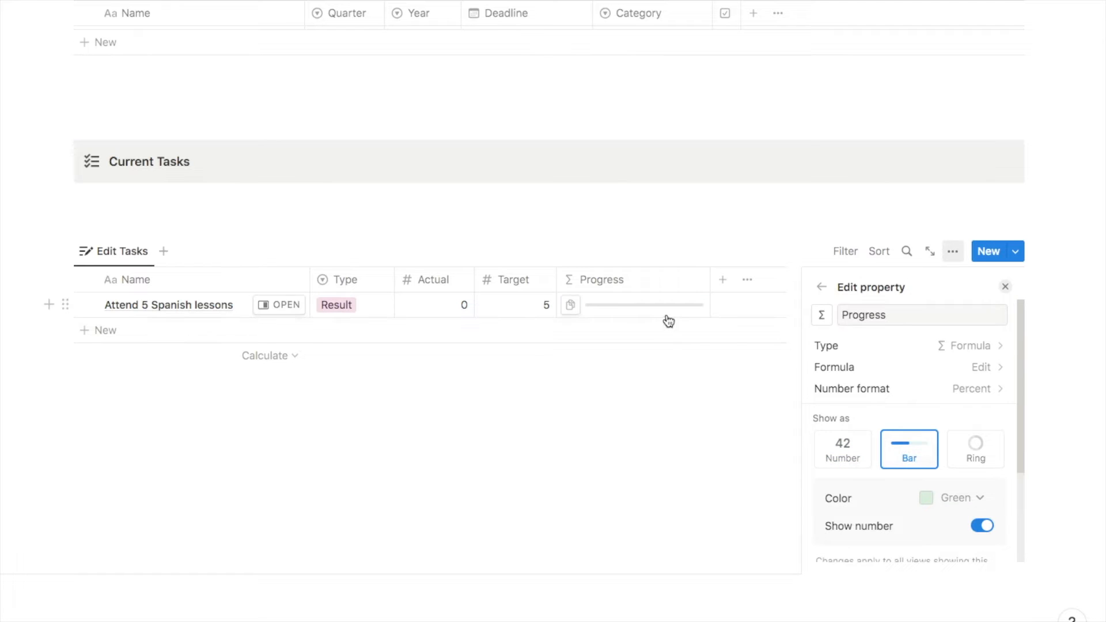
{"action": "left_click", "coordinate": [1006, 288]}
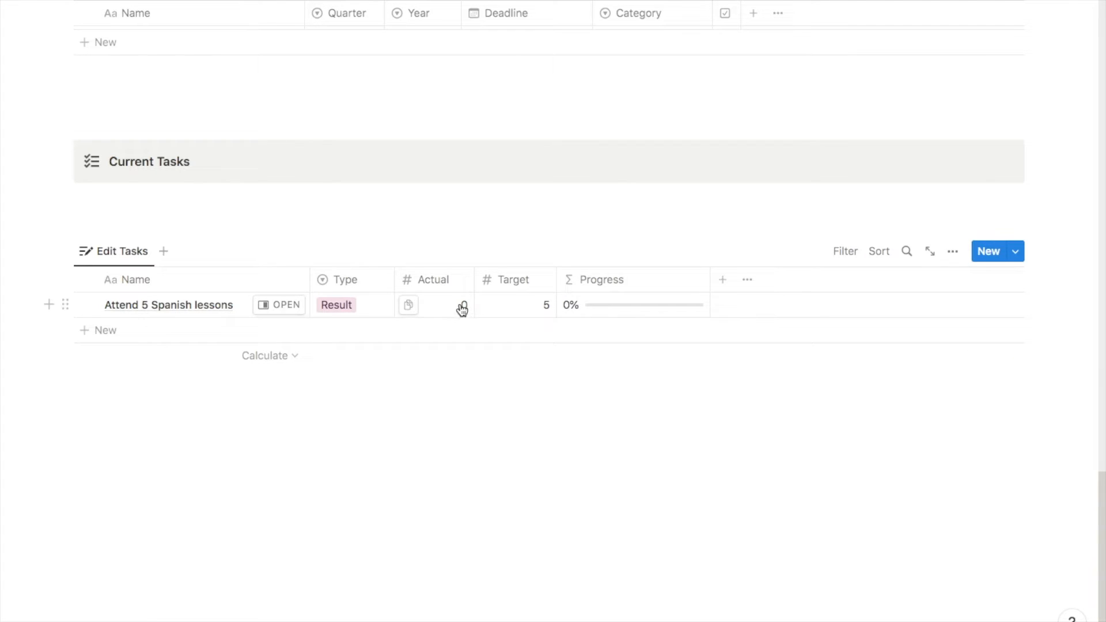
Set the Actual value of the Spanish lessons task to 2
{"action": "left_click", "coordinate": [461, 305]}
{"action": "key", "text": "BackSpace"}
{"action": "type", "text": "2"}
{"action": "key", "text": "Return"}
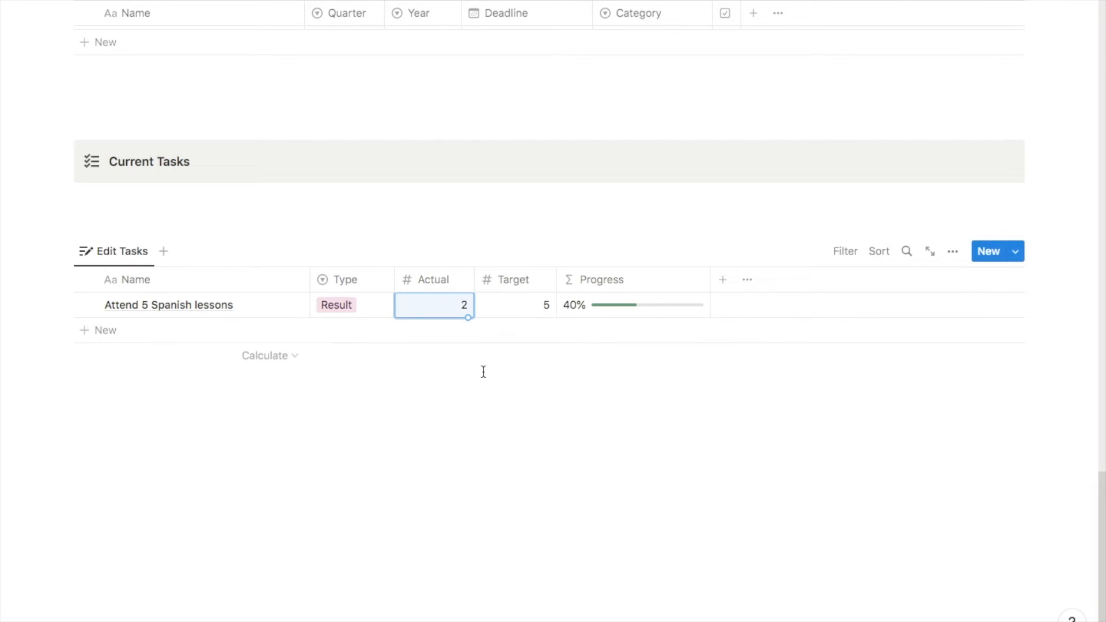
Add a Checkbox property named Complete to the tasks table and narrow its column to icon width
{"action": "left_click", "coordinate": [723, 286]}
{"action": "type", "text": "chec"}
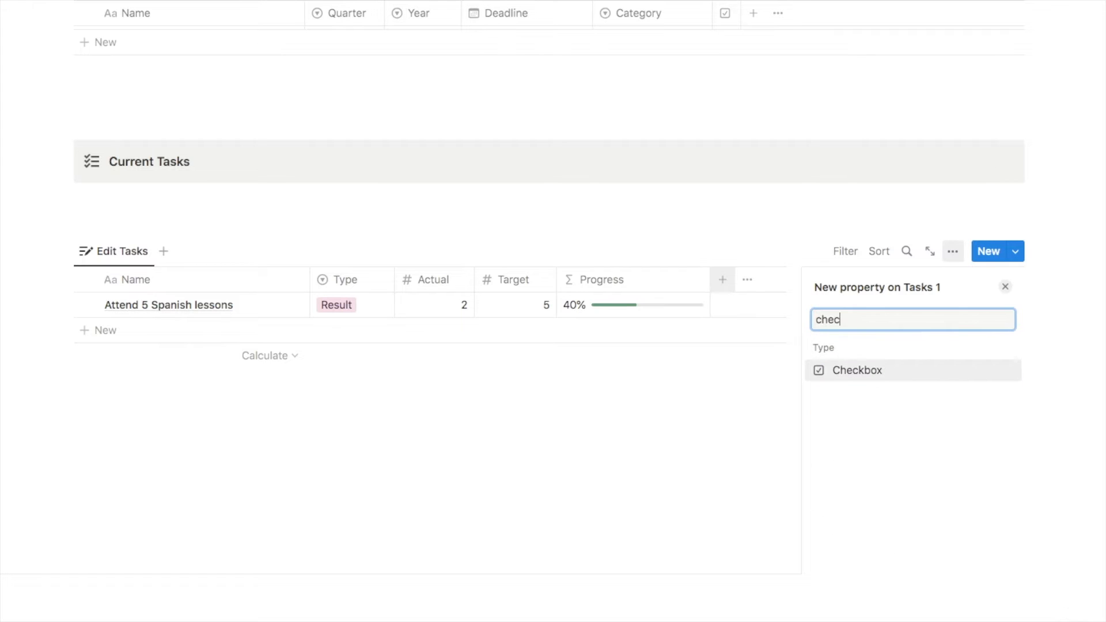
{"action": "left_click", "coordinate": [867, 373]}
{"action": "type", "text": "Complete"}
{"action": "key", "text": "Return"}
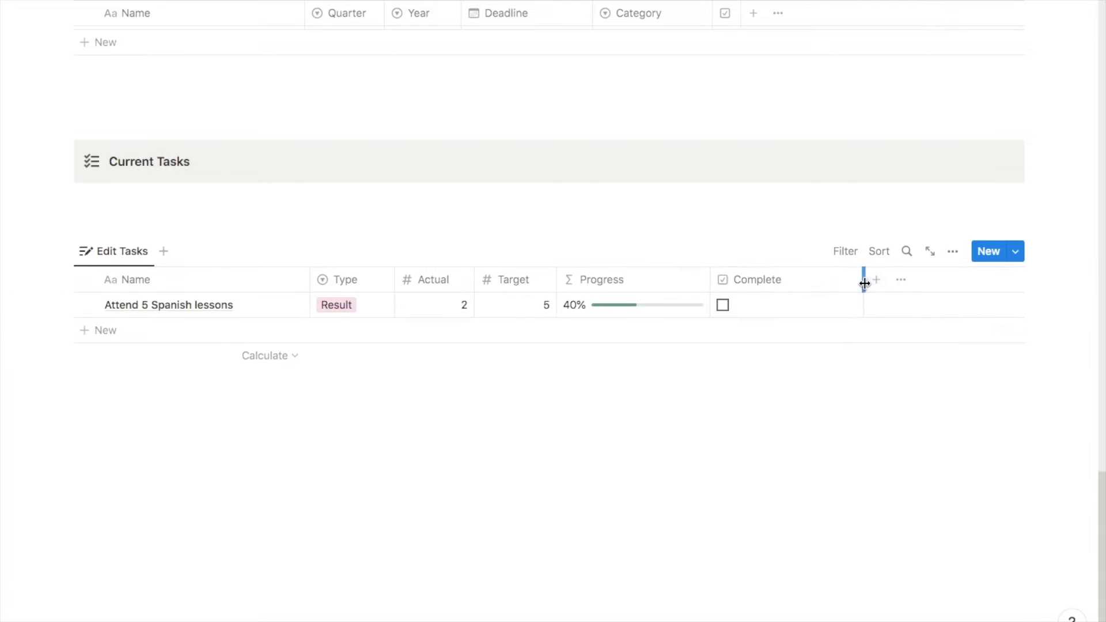
{"action": "left_click_drag", "start_coordinate": [797, 286], "coordinate": [740, 289]}
Add a Relation property to the goals table that links to the Tasks 1 database and also shows on Tasks 1
{"action": "scroll", "coordinate": [407, 301], "scroll_direction": "up", "scroll_amount": 3}
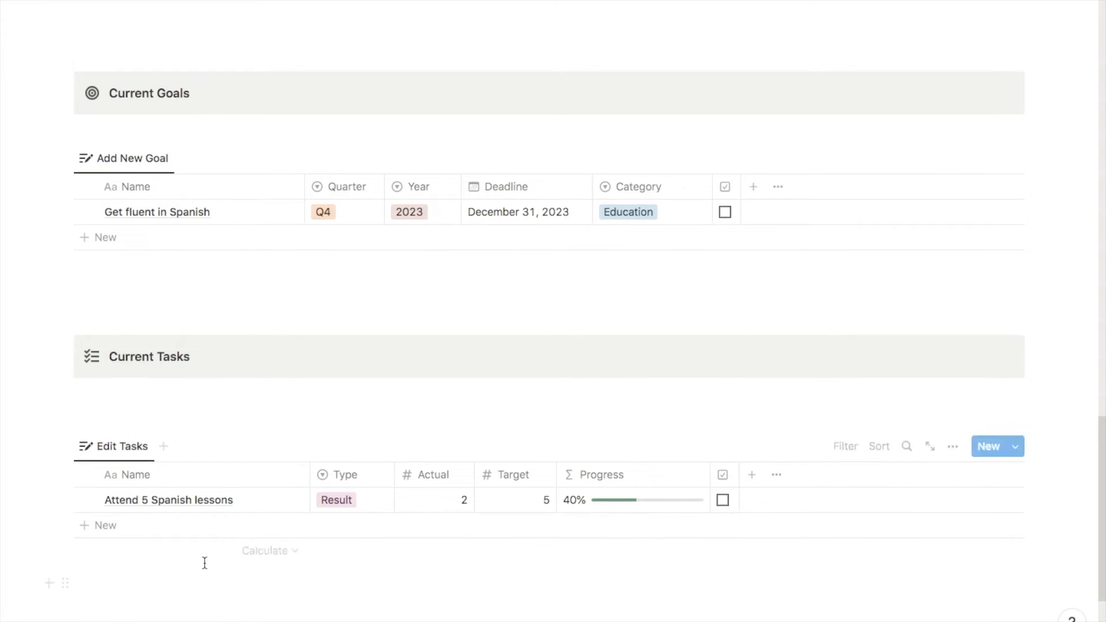
{"action": "scroll", "coordinate": [205, 562], "scroll_direction": "down", "scroll_amount": 1}
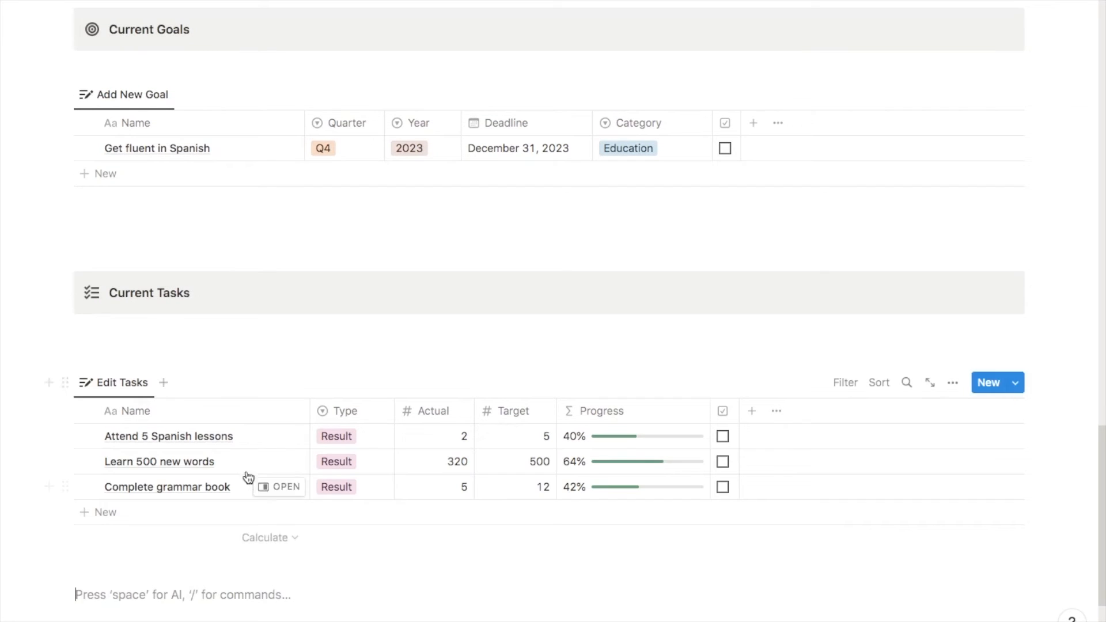
{"action": "scroll", "coordinate": [524, 304], "scroll_direction": "up", "scroll_amount": 1}
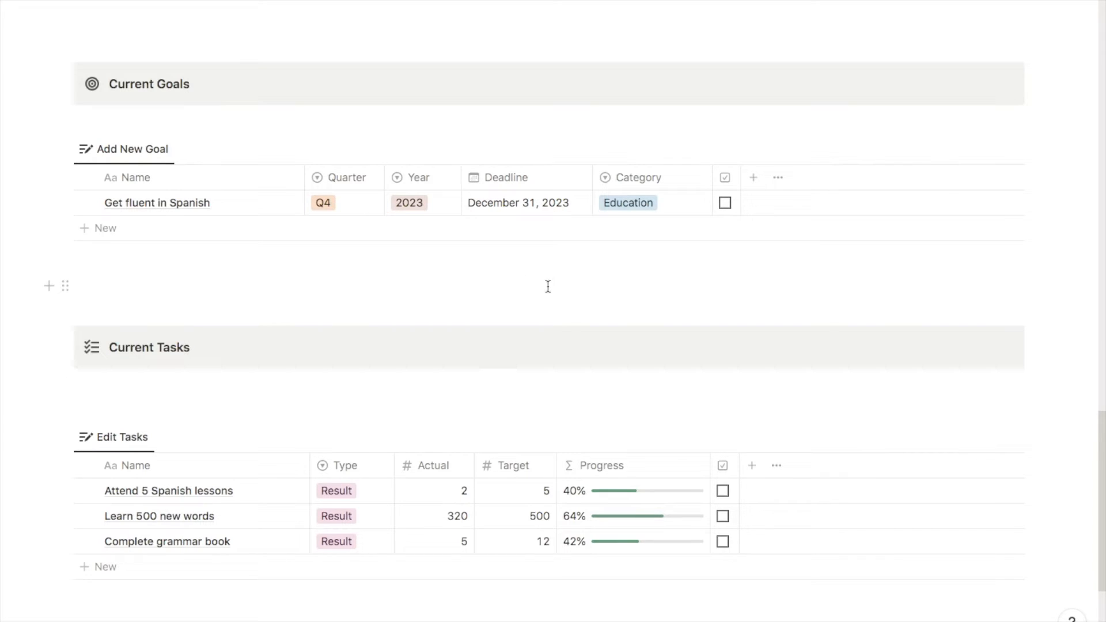
{"action": "scroll", "coordinate": [544, 268], "scroll_direction": "up", "scroll_amount": 1}
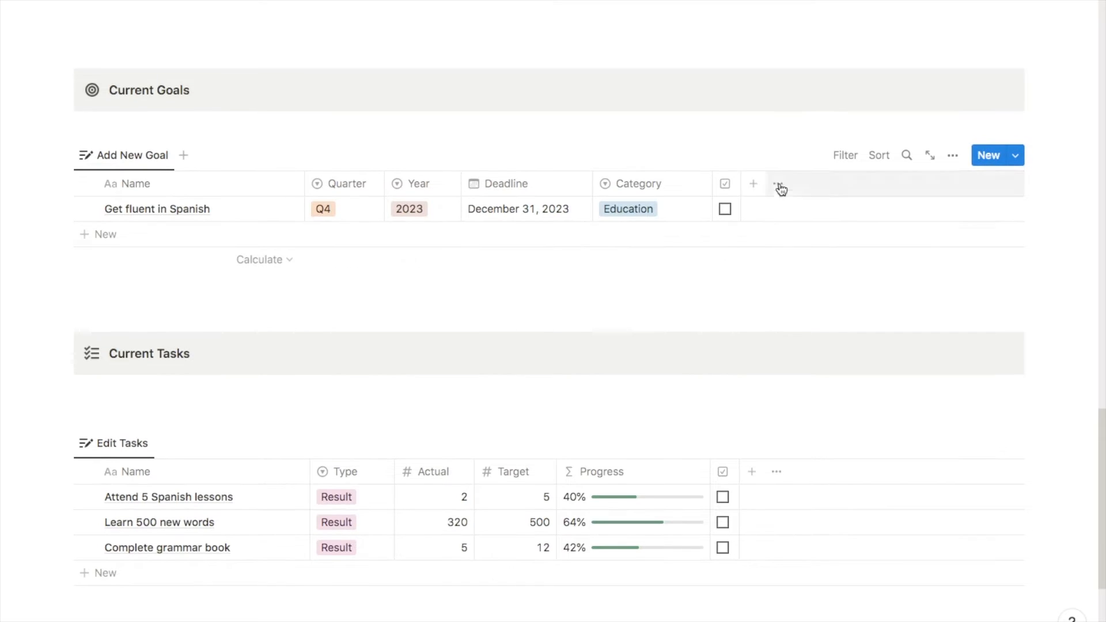
{"action": "left_click", "coordinate": [755, 186]}
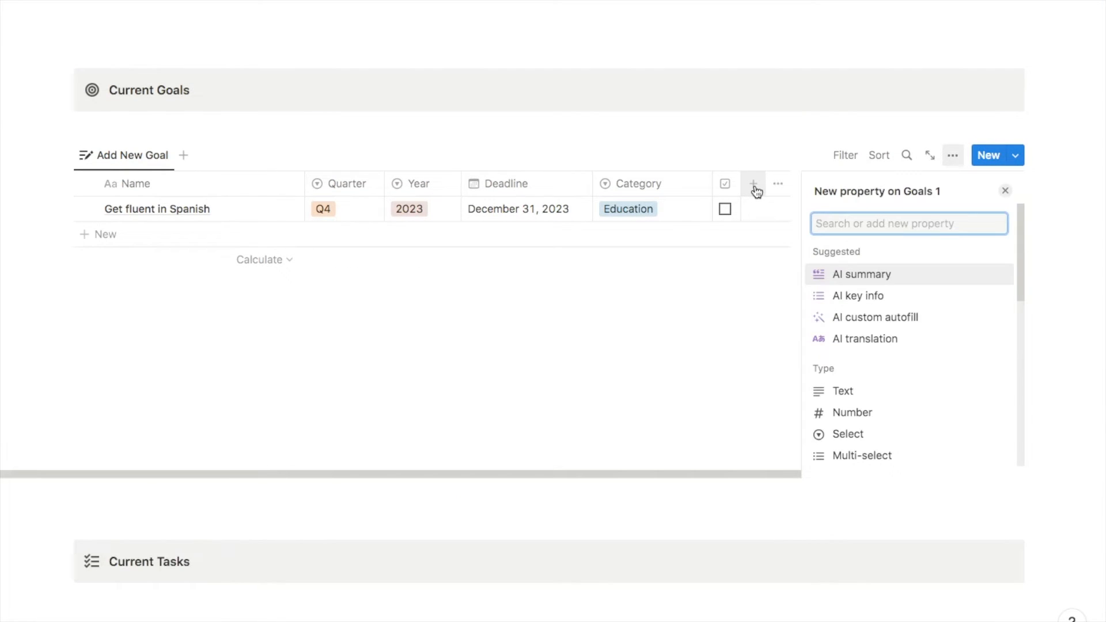
{"action": "type", "text": "relat"}
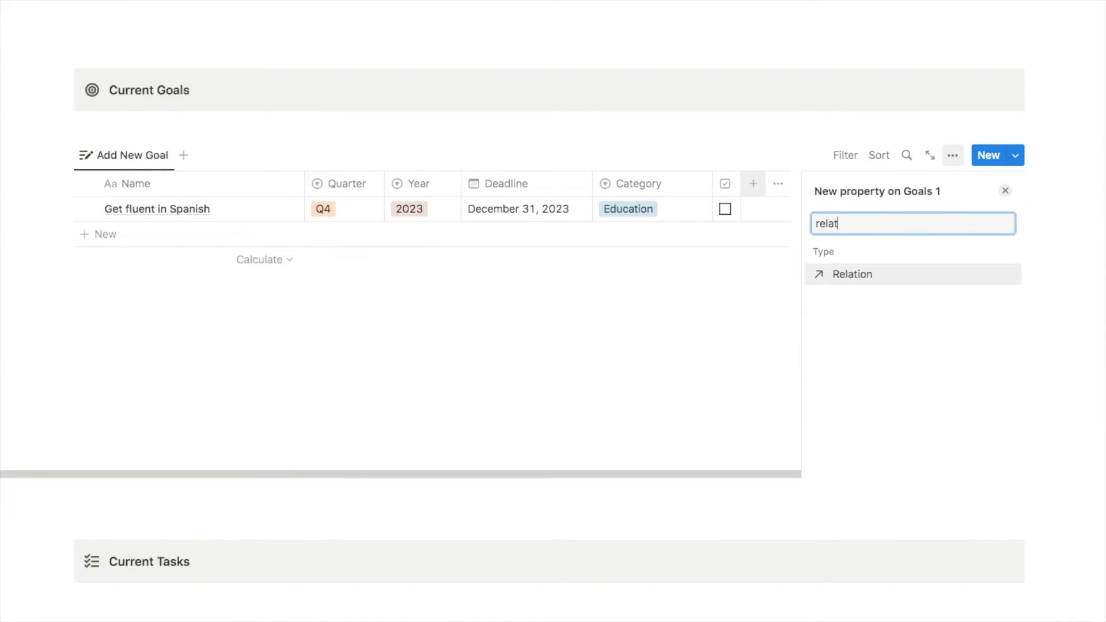
{"action": "left_click", "coordinate": [864, 276]}
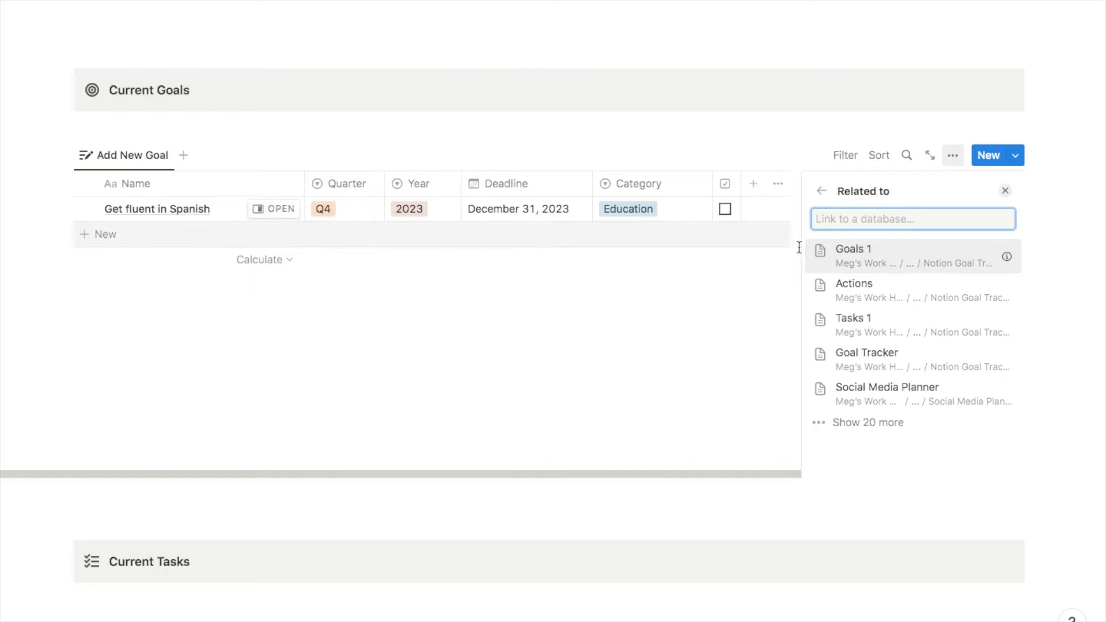
{"action": "left_click", "coordinate": [858, 328]}
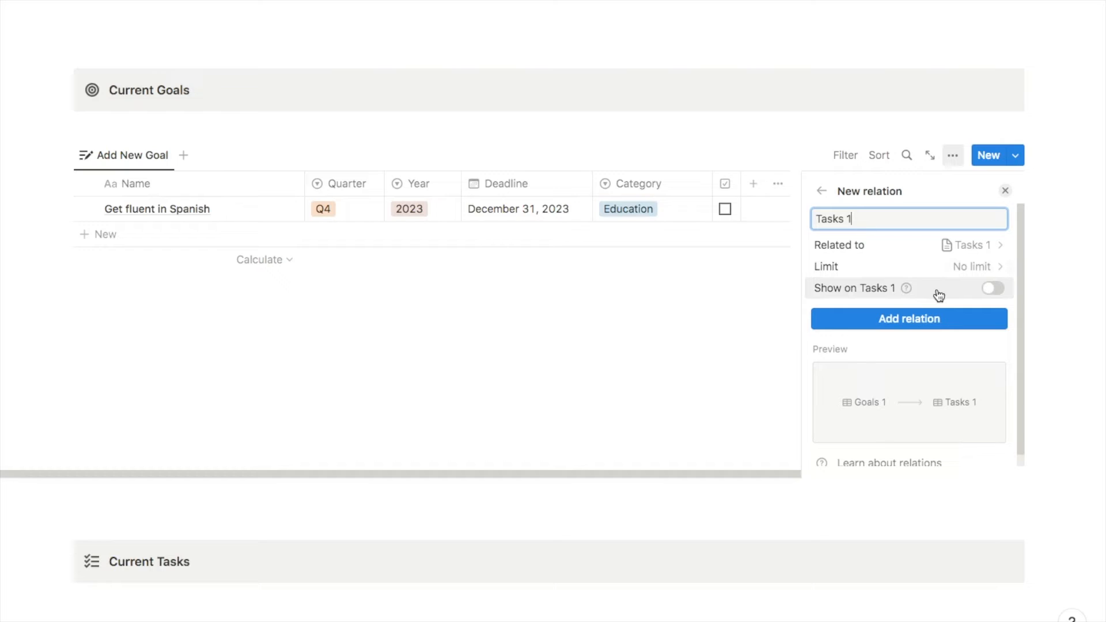
{"action": "left_click", "coordinate": [992, 289]}
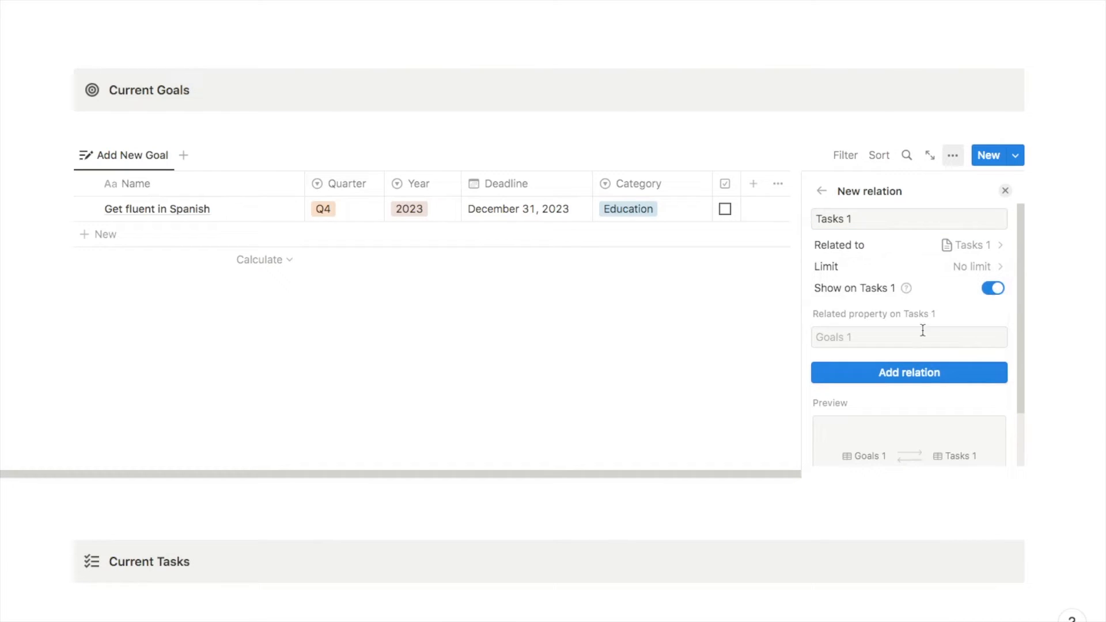
{"action": "left_click", "coordinate": [917, 379]}
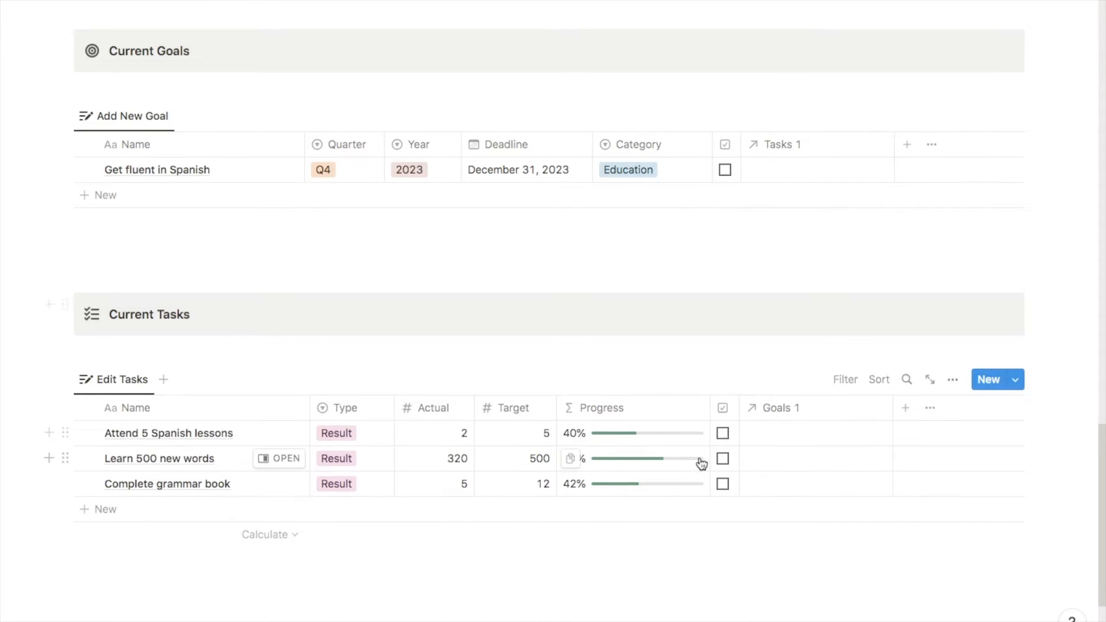
Rename the Goals 1 relation property in the tasks table to Goal
{"action": "scroll", "coordinate": [701, 460], "scroll_direction": "down", "scroll_amount": 1}
{"action": "left_click", "coordinate": [789, 393]}
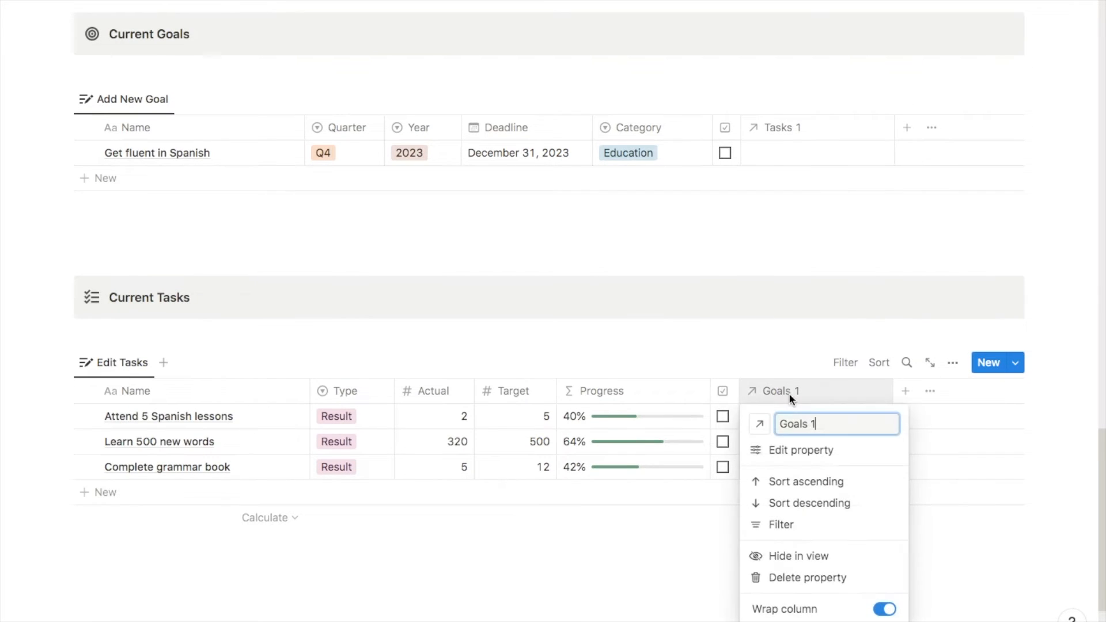
{"action": "key", "text": "BackSpace"}
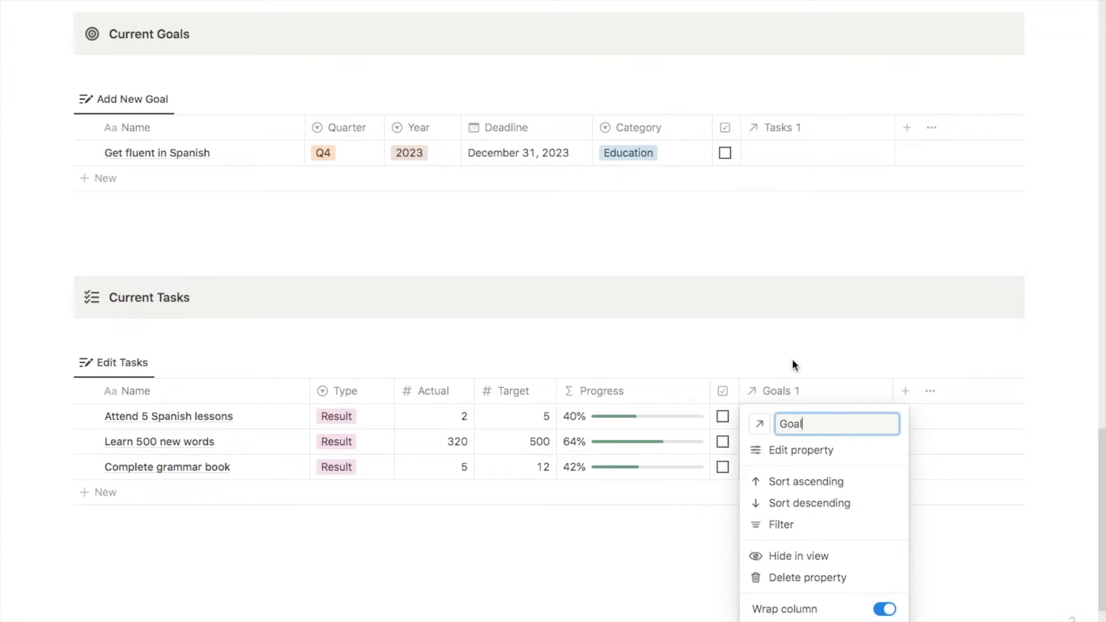
{"action": "left_click", "coordinate": [788, 357]}
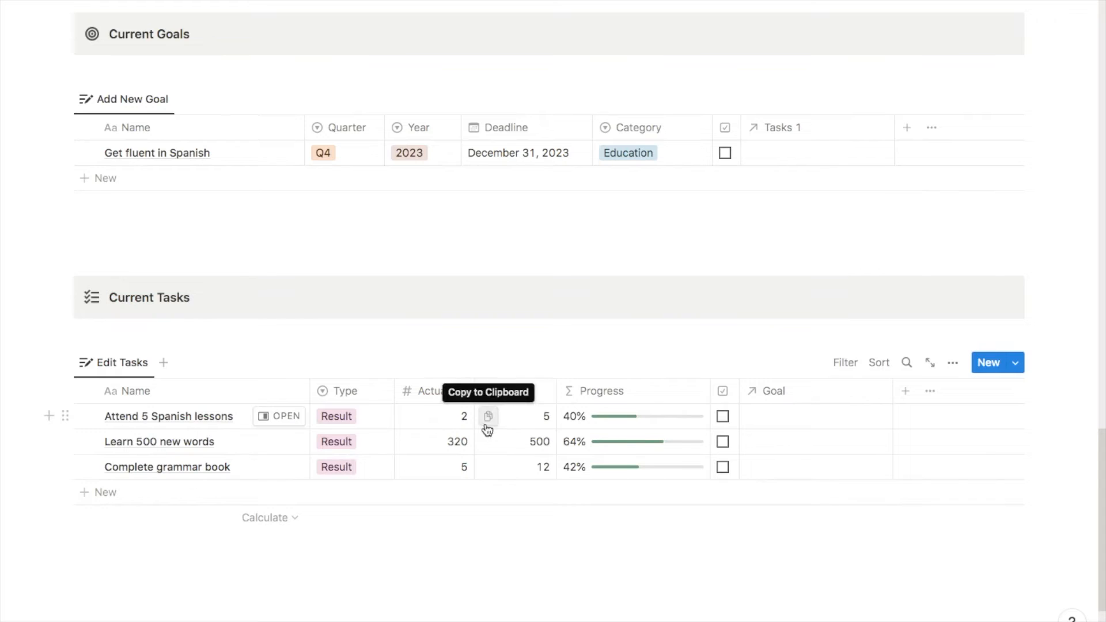
Link the Attend 5 Spanish lessons task to the goal Get fluent in Spanish
{"action": "left_click", "coordinate": [789, 416]}
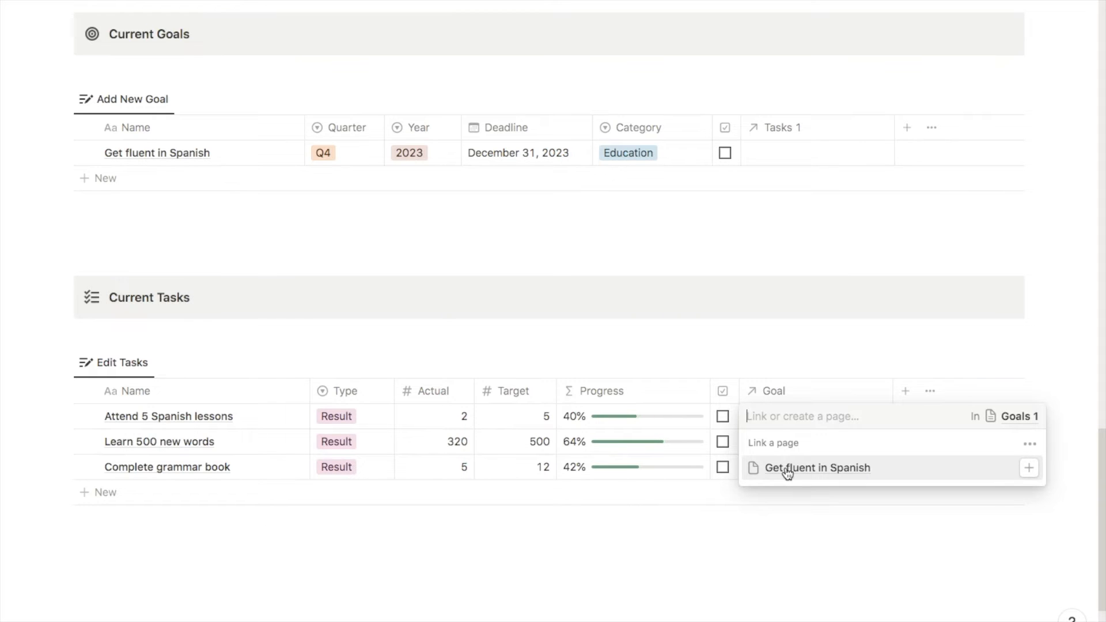
{"action": "left_click", "coordinate": [787, 469]}
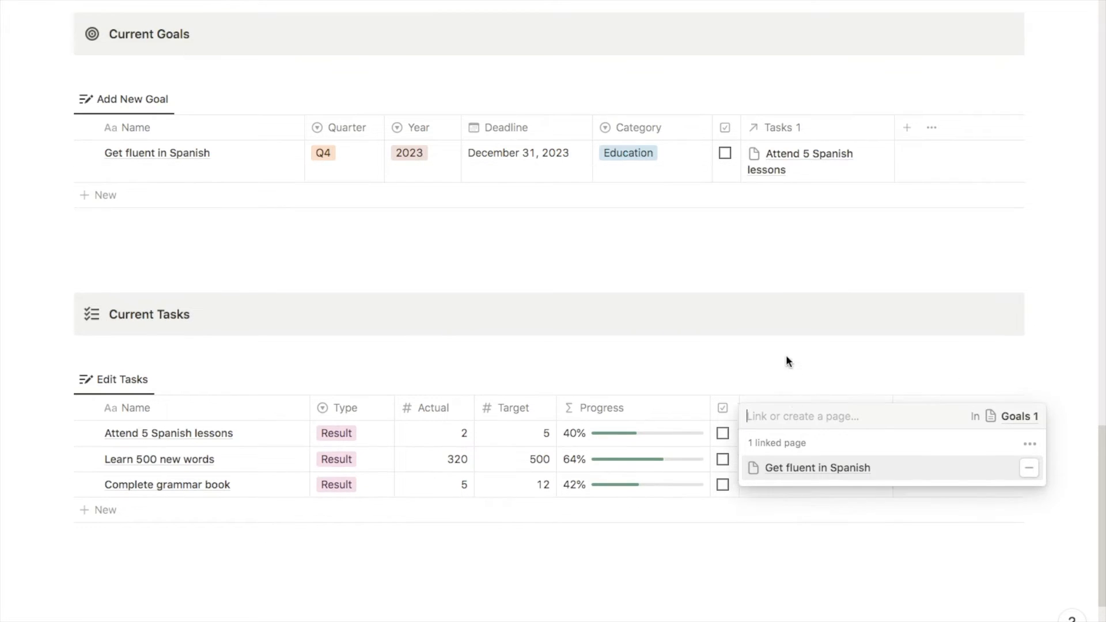
Link the Learn 500 new words and Complete grammar book tasks to the goal Get fluent in Spanish
{"action": "key", "text": "Escape"}
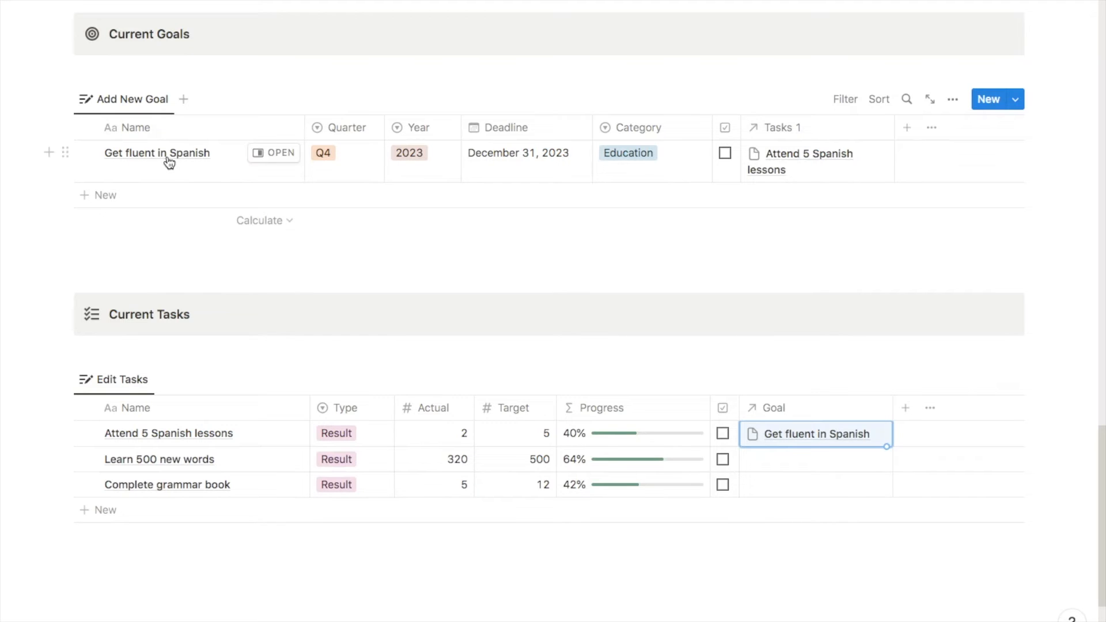
{"action": "left_click", "coordinate": [785, 462]}
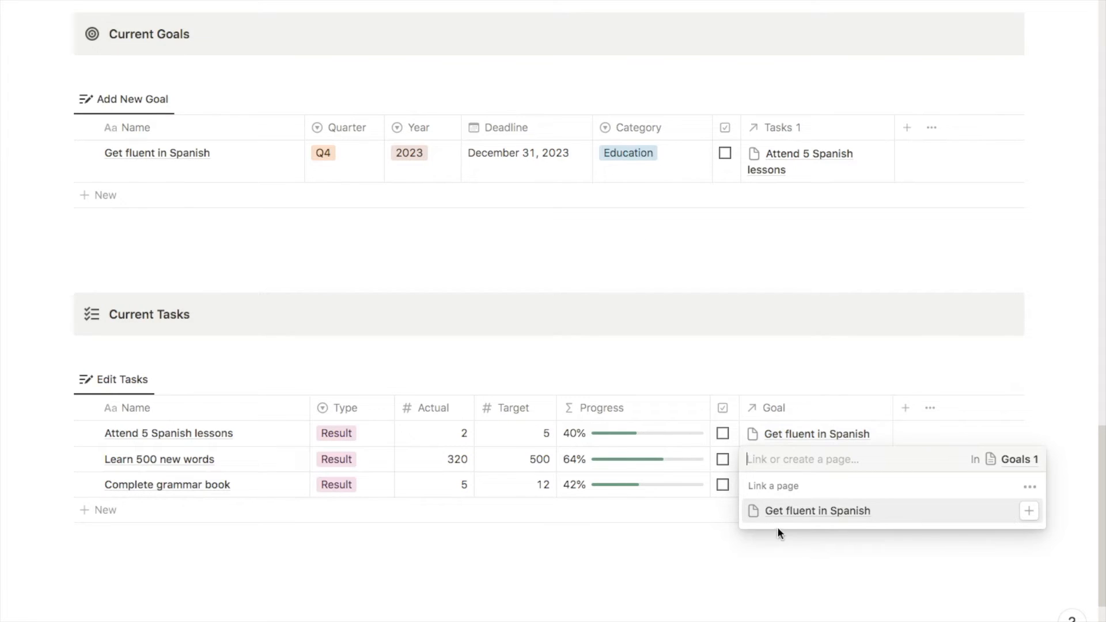
{"action": "left_click", "coordinate": [793, 513]}
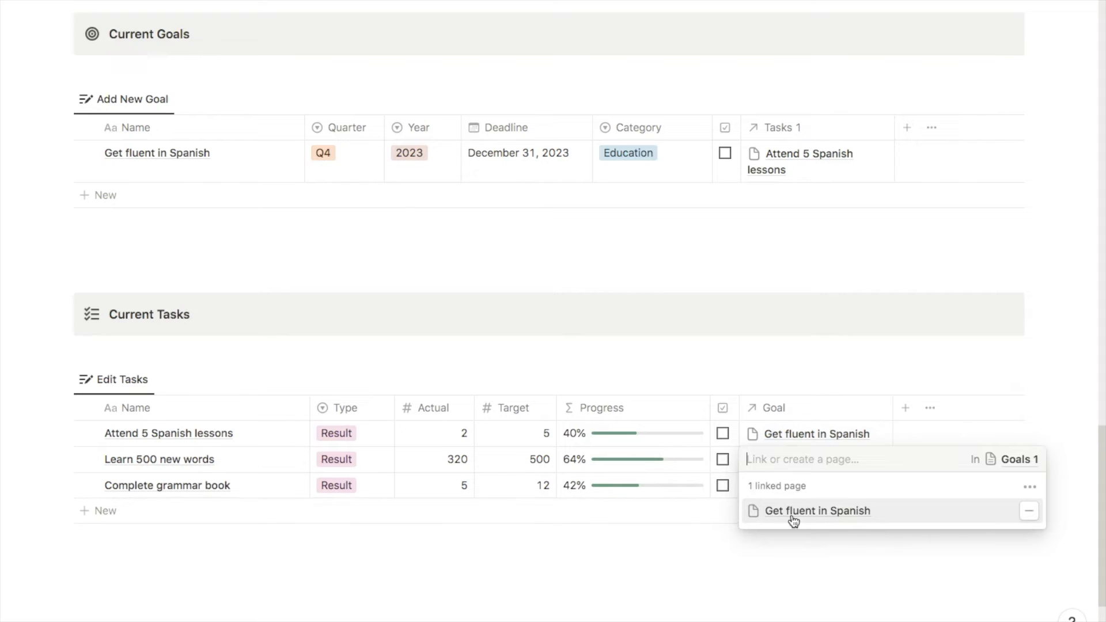
{"action": "key", "text": "Escape"}
{"action": "left_click", "coordinate": [768, 507]}
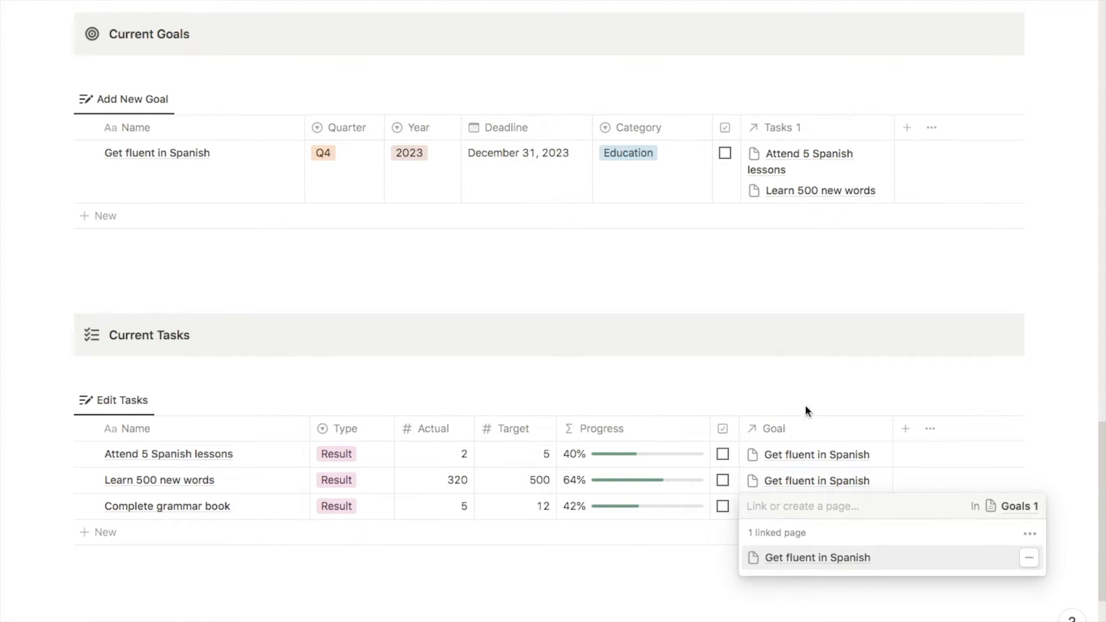
{"action": "key", "text": "Escape"}
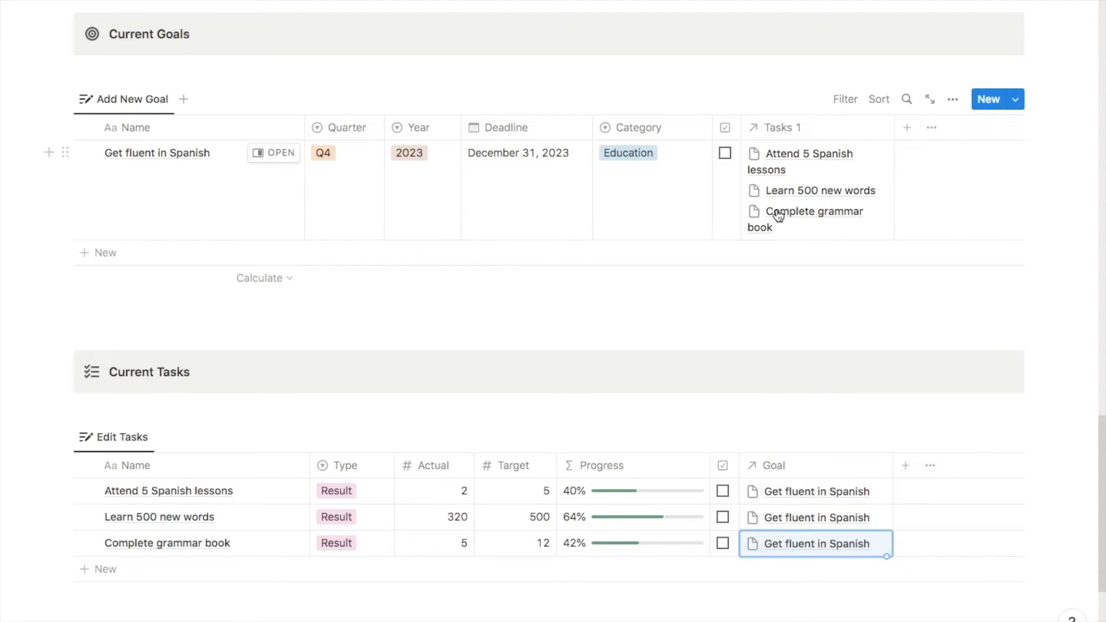
Hide the Tasks 1 relation property in the goals table view
{"action": "scroll", "coordinate": [760, 380], "scroll_direction": "up", "scroll_amount": 2}
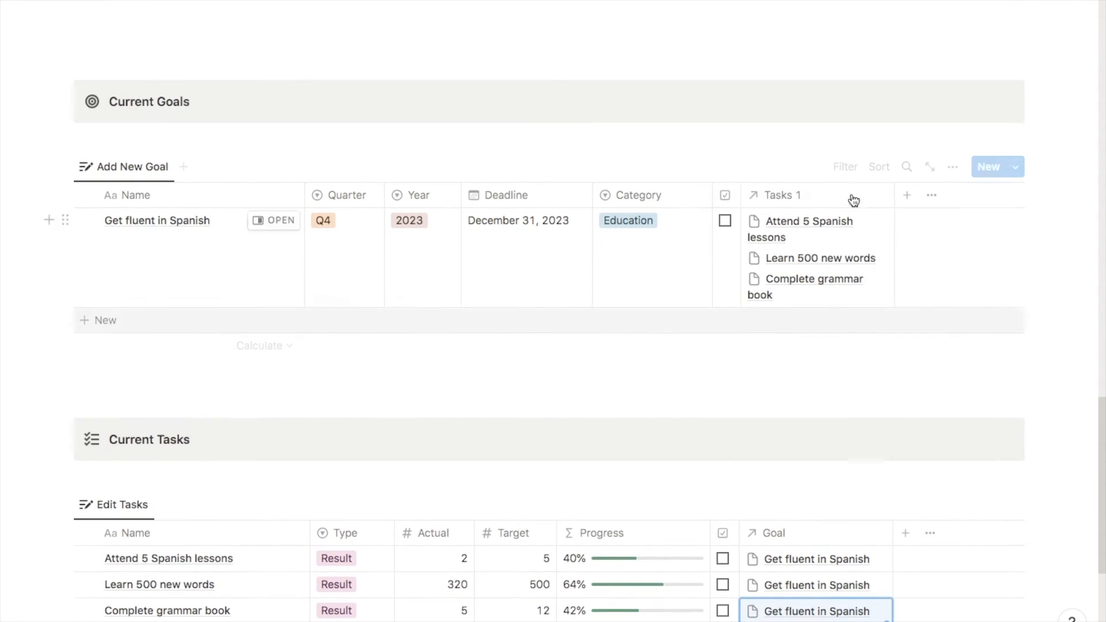
{"action": "left_click", "coordinate": [779, 196]}
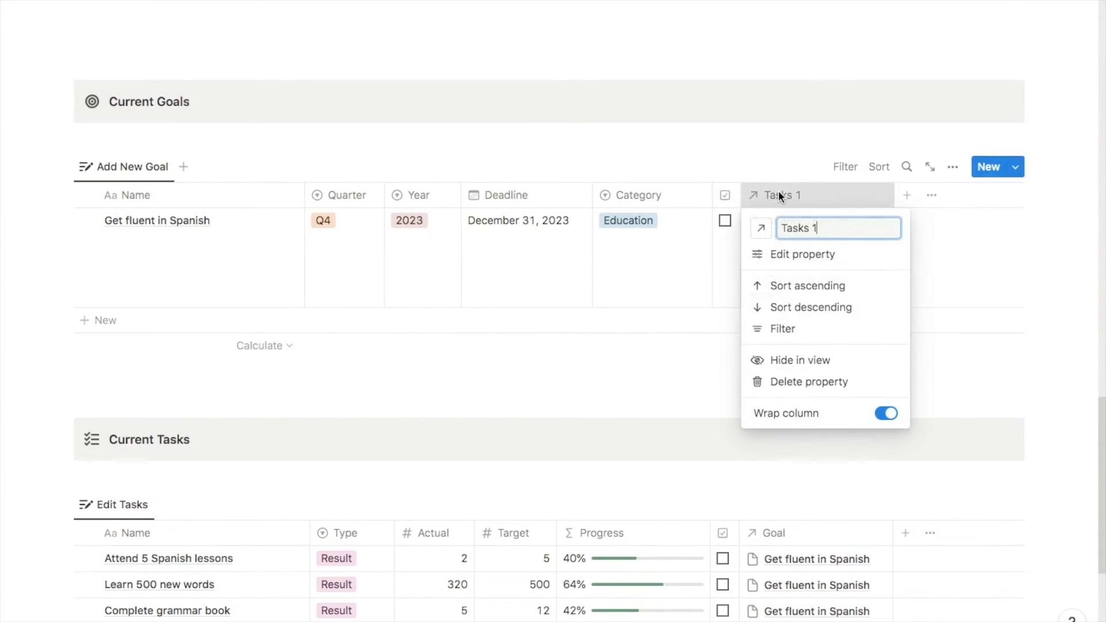
{"action": "left_click", "coordinate": [778, 358]}
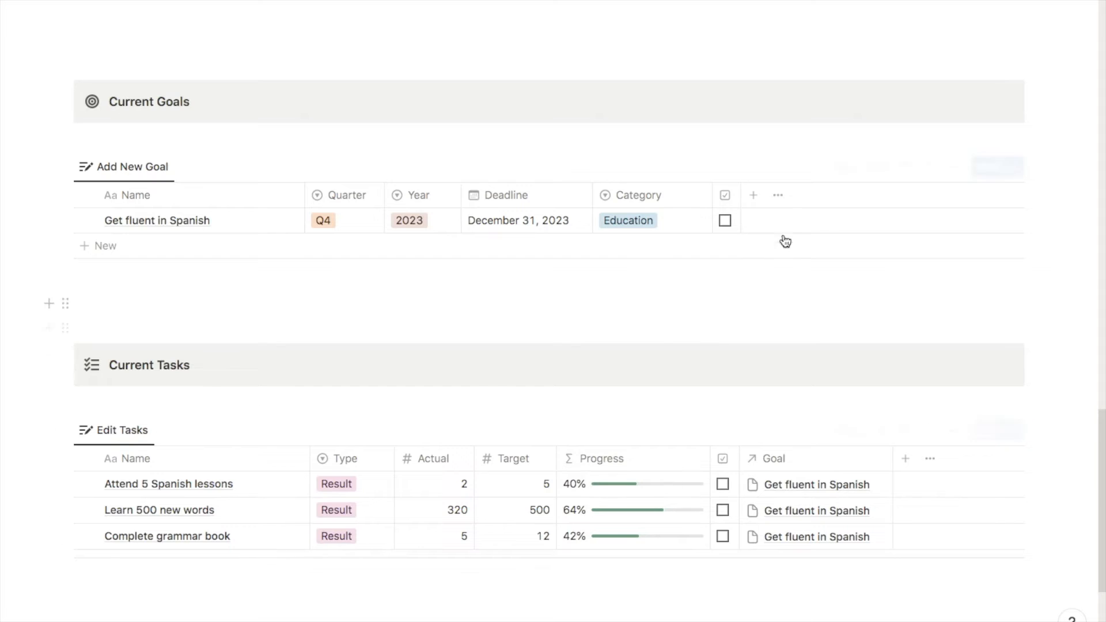
Add a Rollup property named Progress to the goals table
{"action": "left_click", "coordinate": [753, 196]}
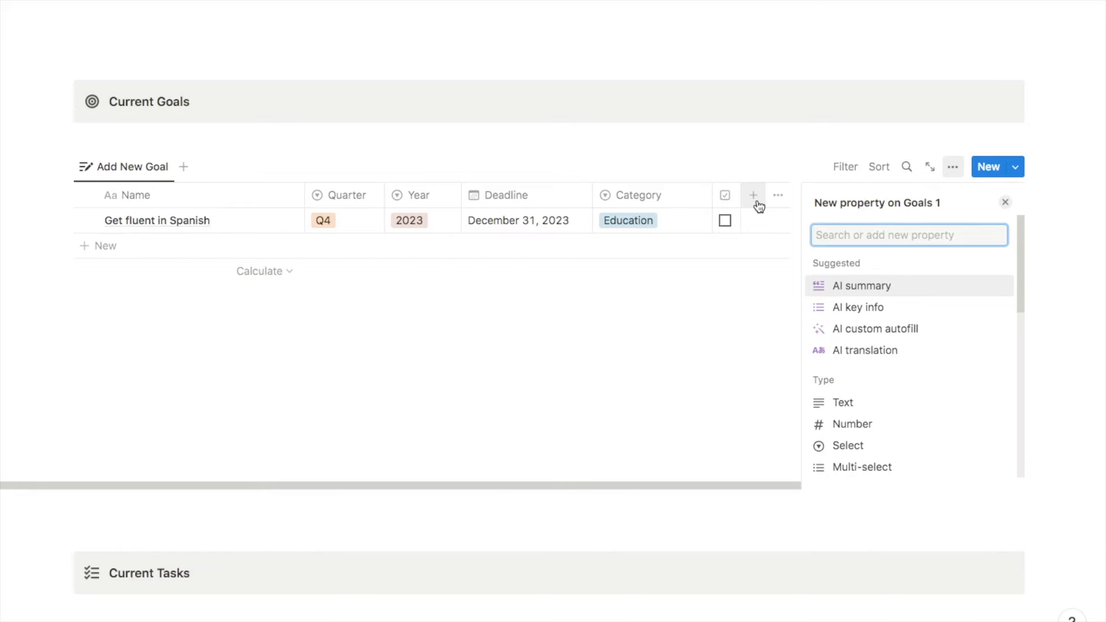
{"action": "type", "text": "roll"}
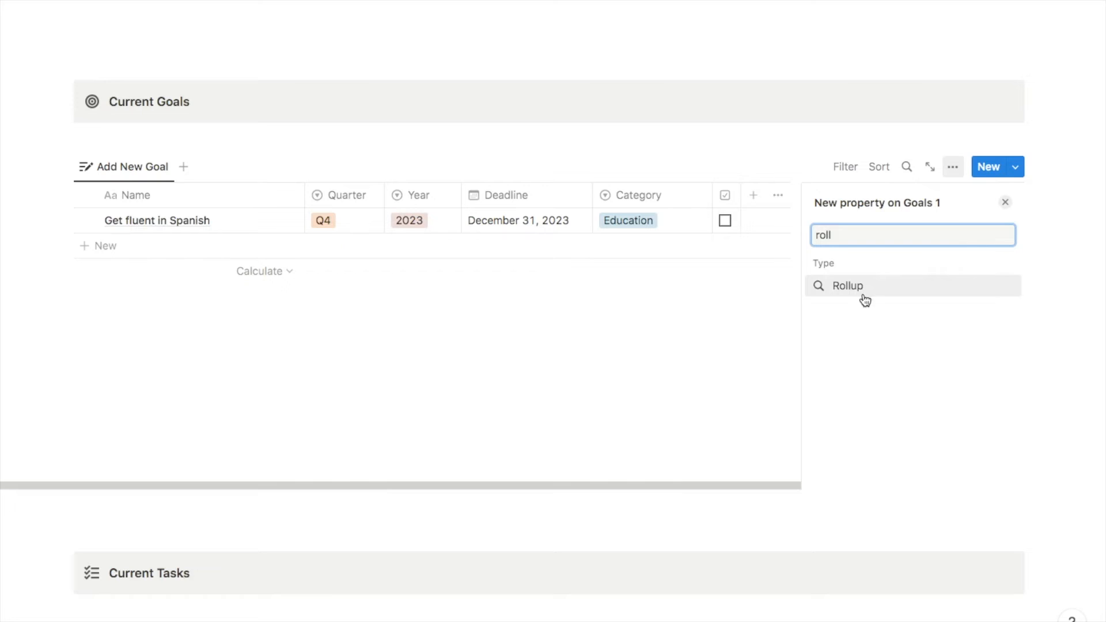
{"action": "left_click", "coordinate": [864, 289]}
{"action": "type", "text": "Progress"}
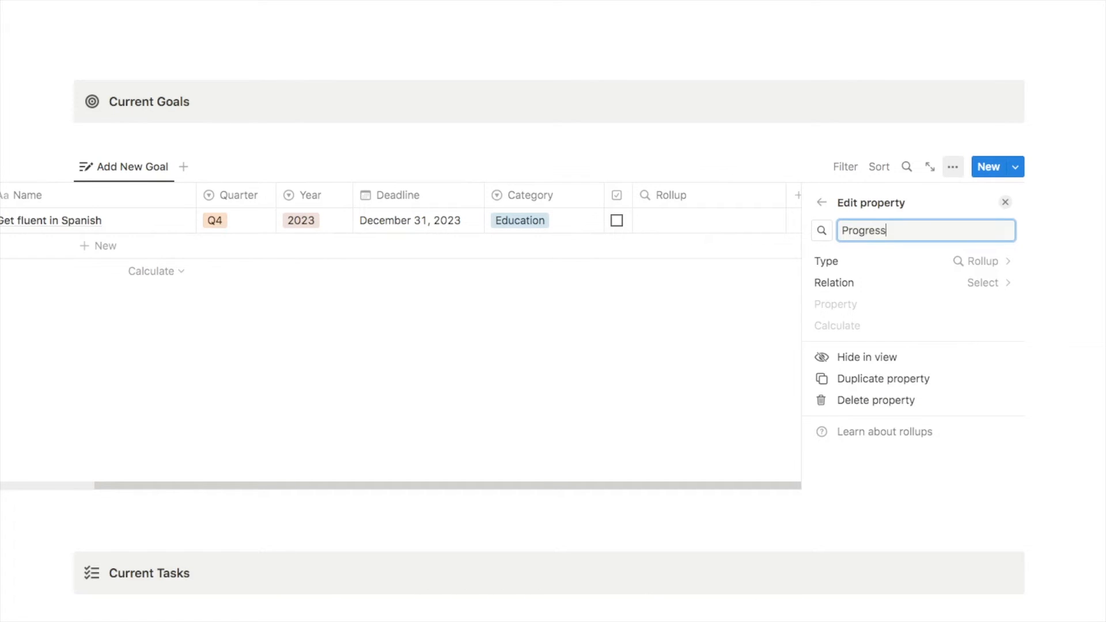
Set the Progress rollup to average the Progress property through the Tasks 1 relation and show it as a bar
{"action": "left_click", "coordinate": [862, 284]}
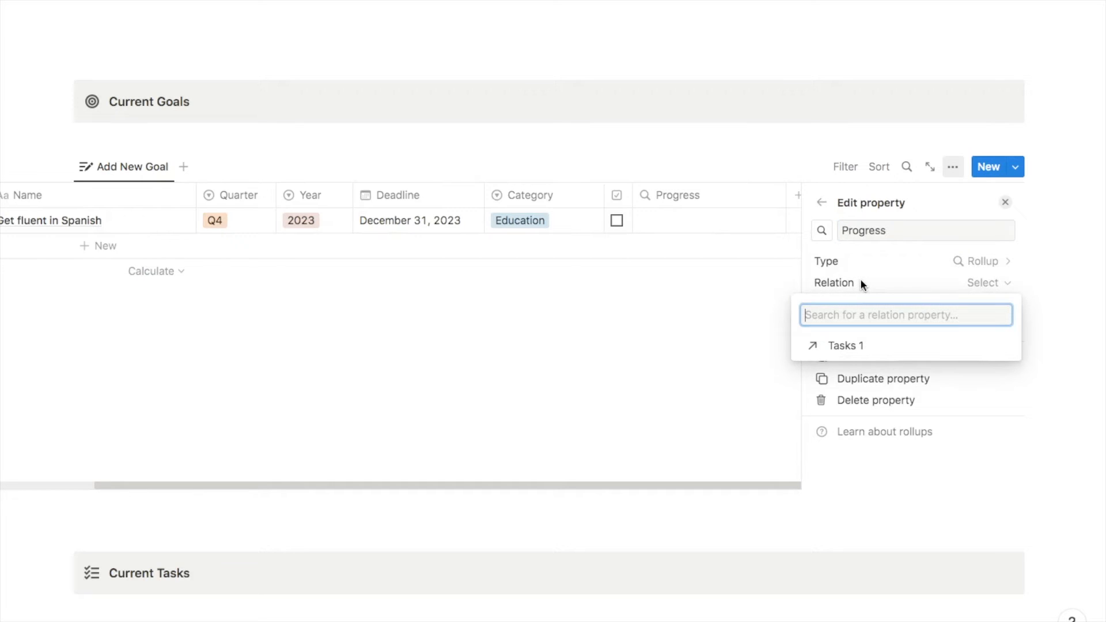
{"action": "left_click", "coordinate": [851, 347]}
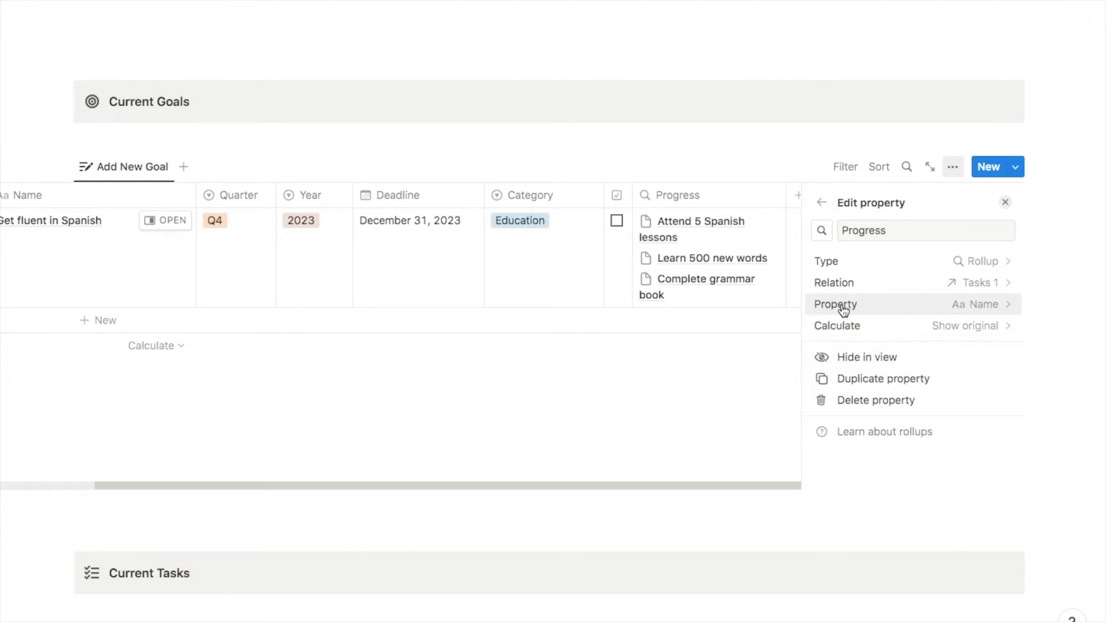
{"action": "left_click", "coordinate": [920, 306]}
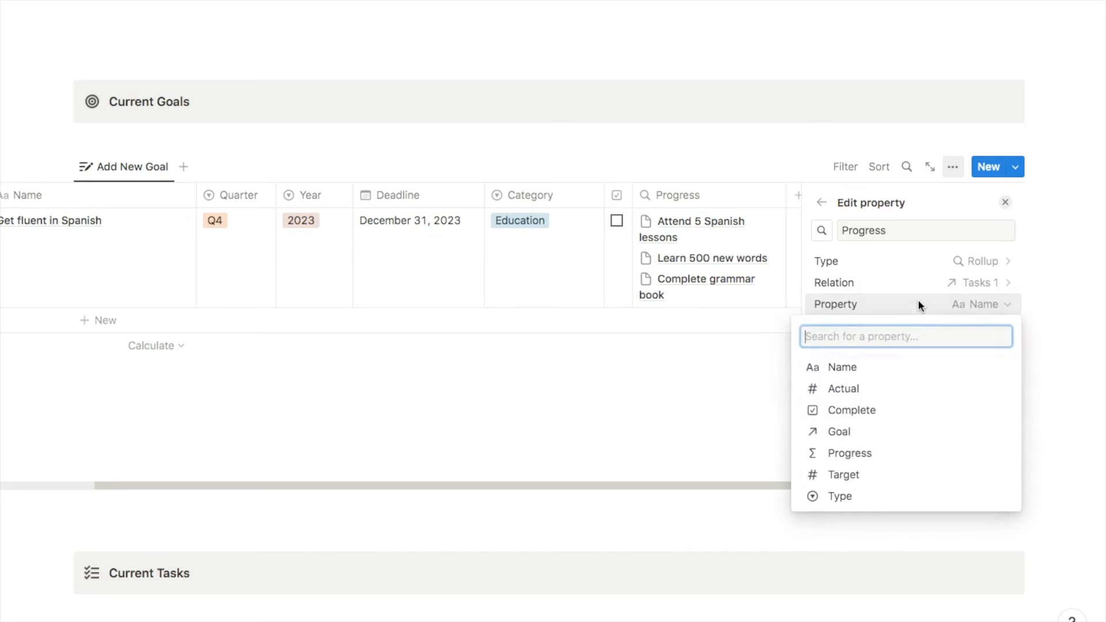
{"action": "left_click", "coordinate": [851, 453]}
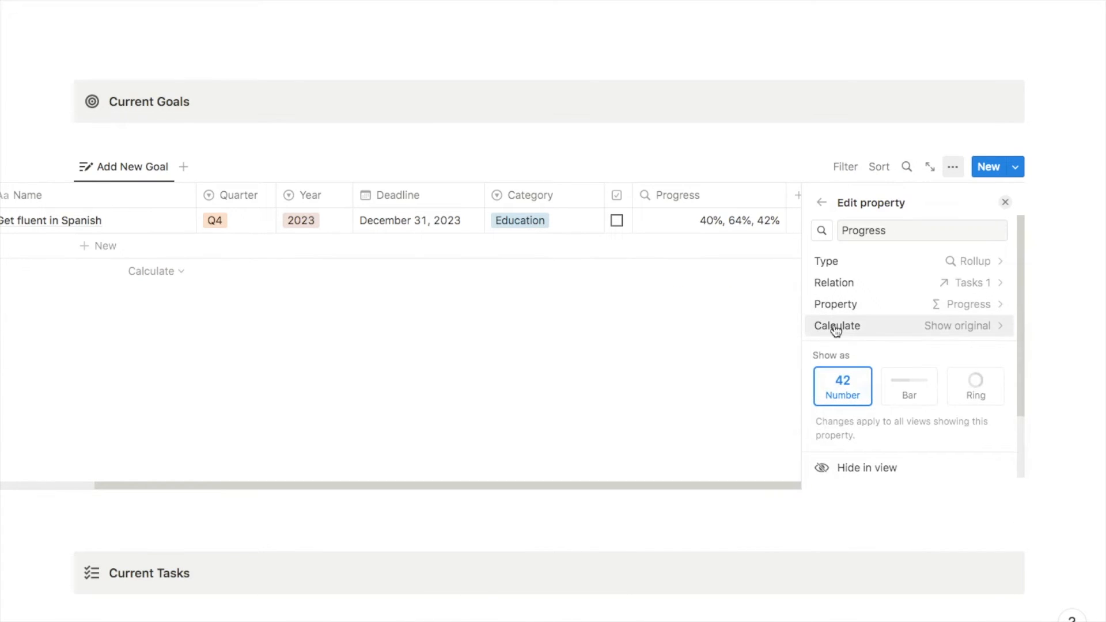
{"action": "left_click", "coordinate": [872, 321]}
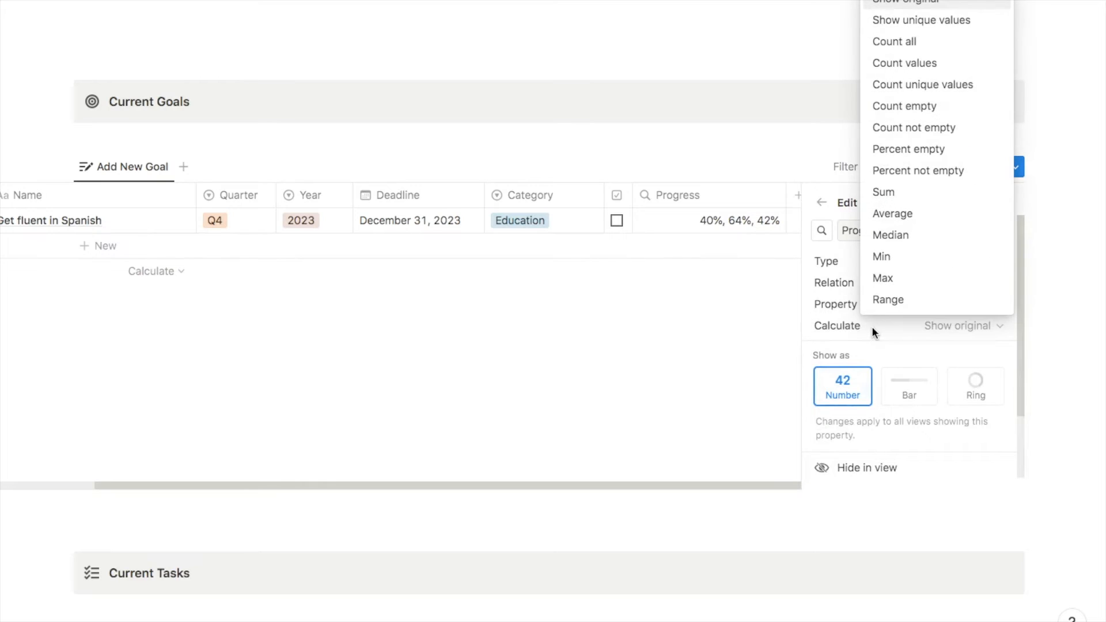
{"action": "left_click", "coordinate": [907, 217]}
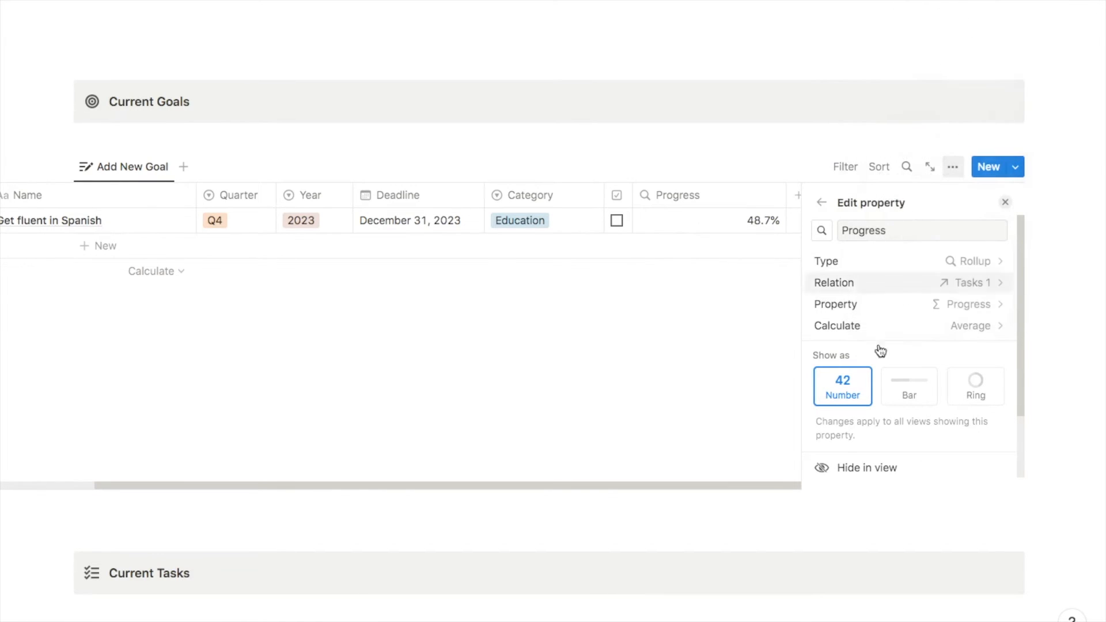
{"action": "left_click", "coordinate": [910, 393]}
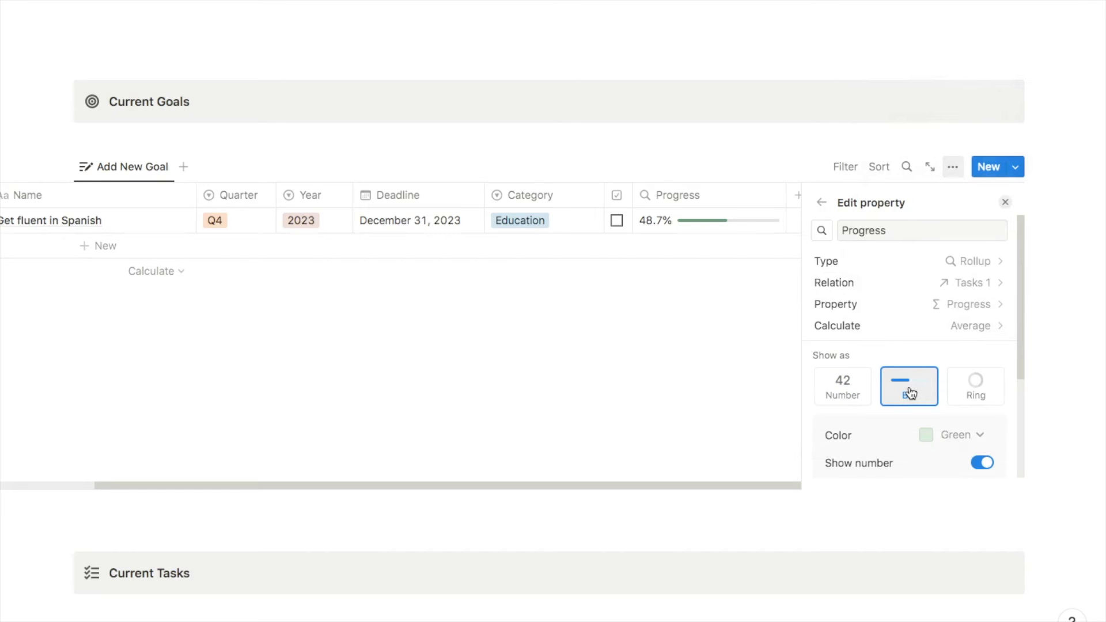
{"action": "left_click", "coordinate": [1005, 203]}
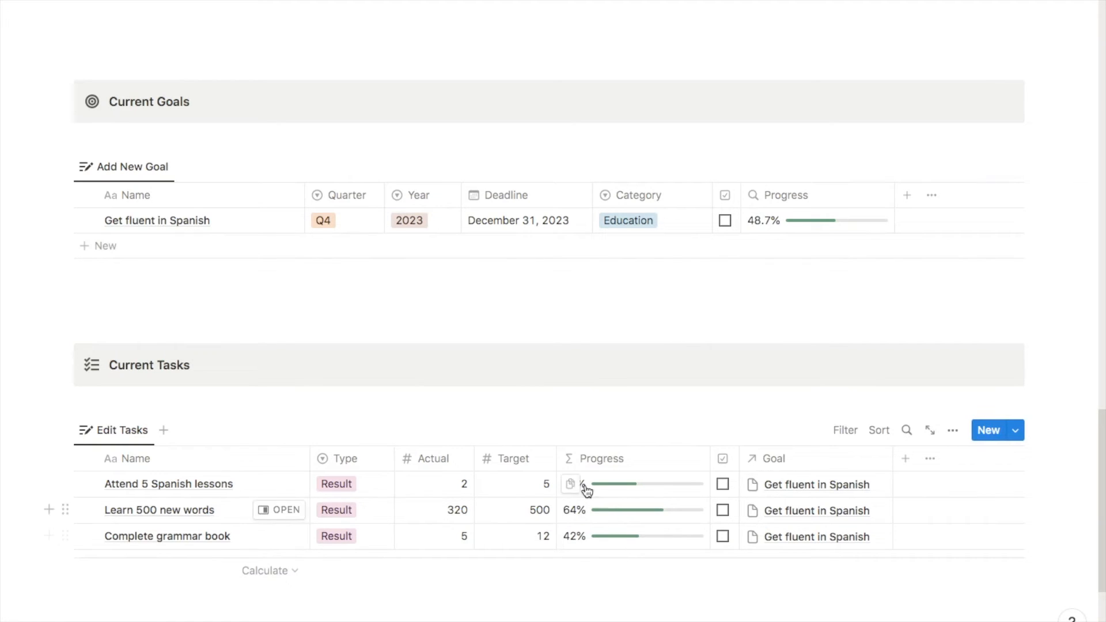
Hide the Progress rollup property in the Add New Goal view of the goals table
{"action": "left_click", "coordinate": [809, 196]}
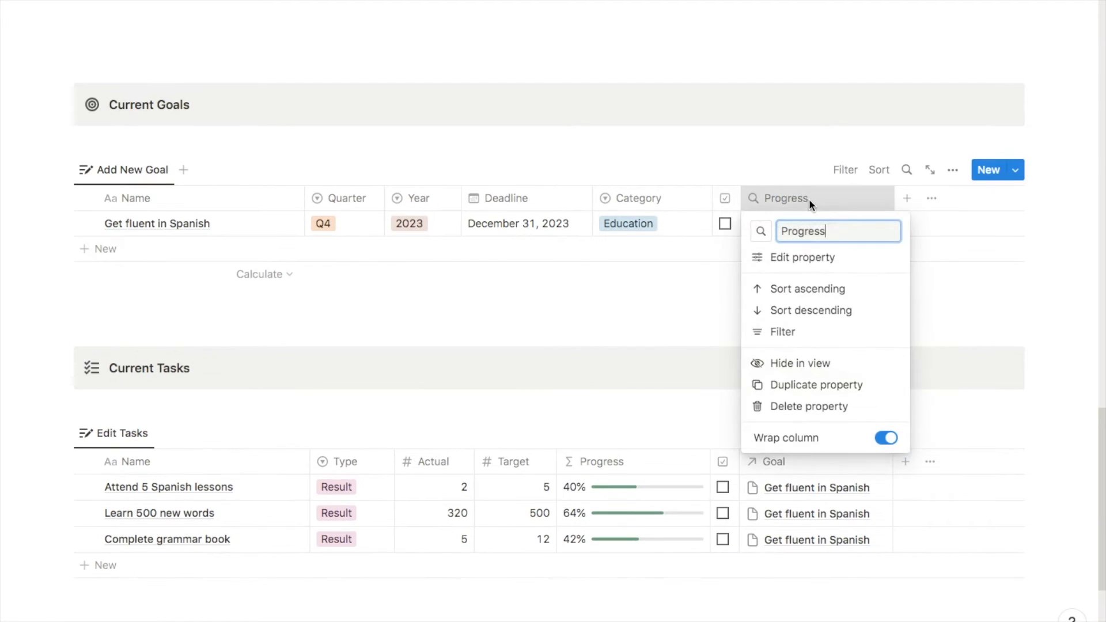
{"action": "left_click", "coordinate": [798, 362]}
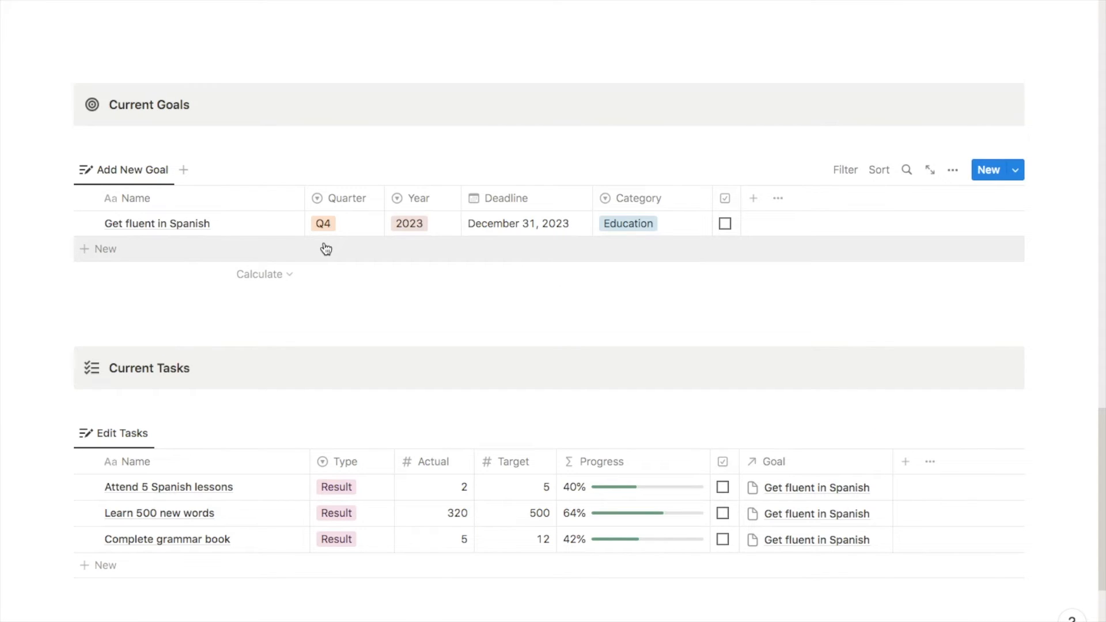
Duplicate the Add New Goal view and name the copy All Goals
{"action": "left_click", "coordinate": [139, 176]}
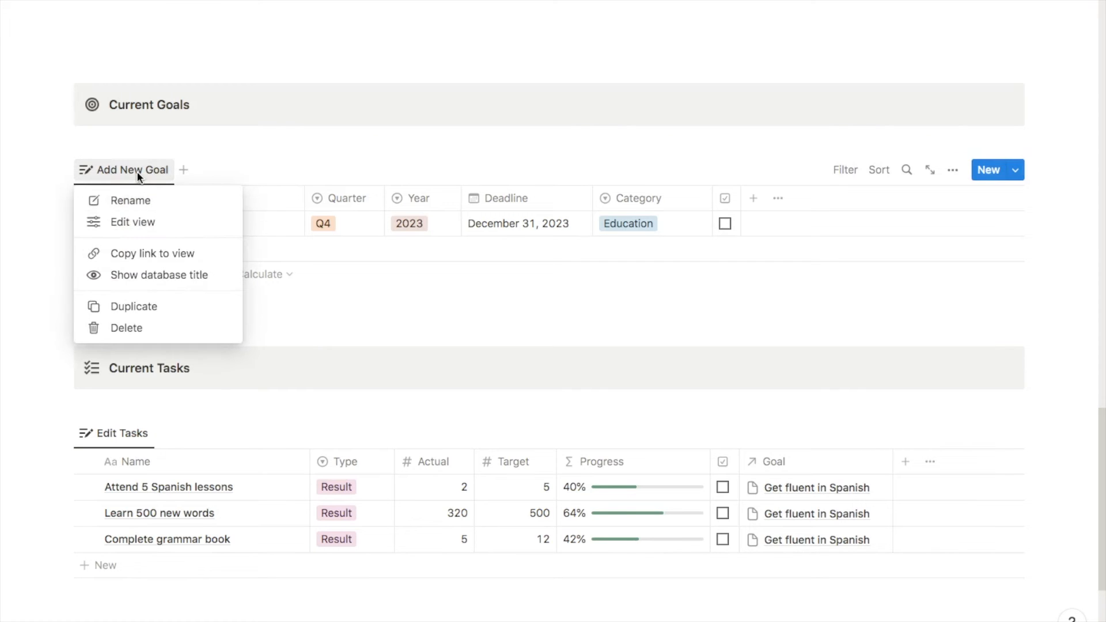
{"action": "left_click", "coordinate": [126, 311]}
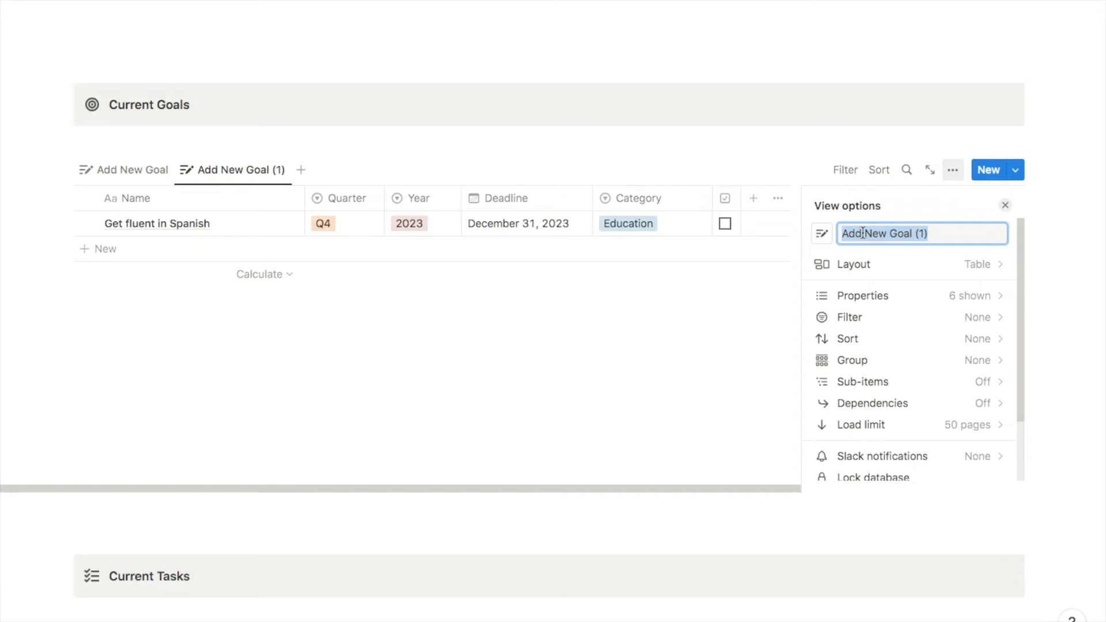
{"action": "type", "text": "All Goa"}
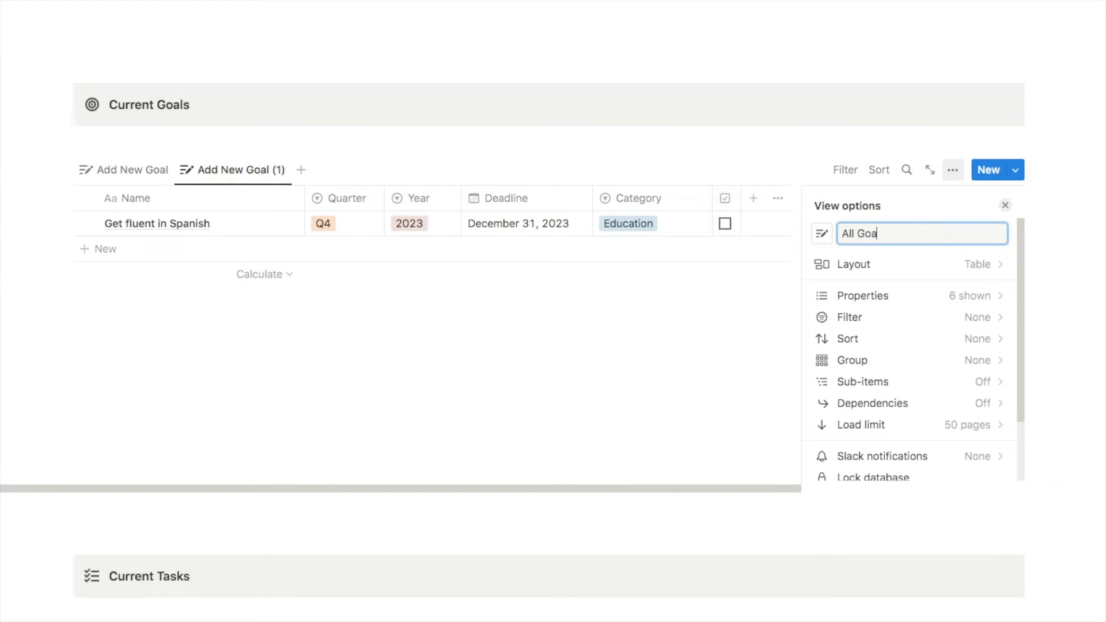
{"action": "type", "text": "ls"}
Give the All Goals view a target icon and place it before the Add New Goal view
{"action": "left_click", "coordinate": [821, 232]}
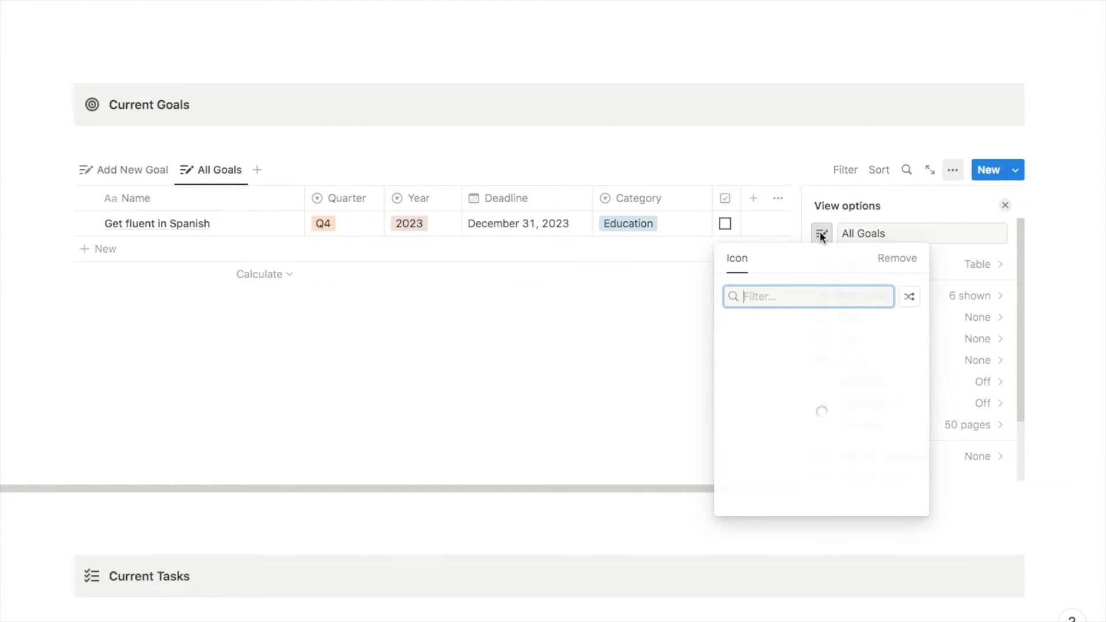
{"action": "left_click", "coordinate": [784, 353]}
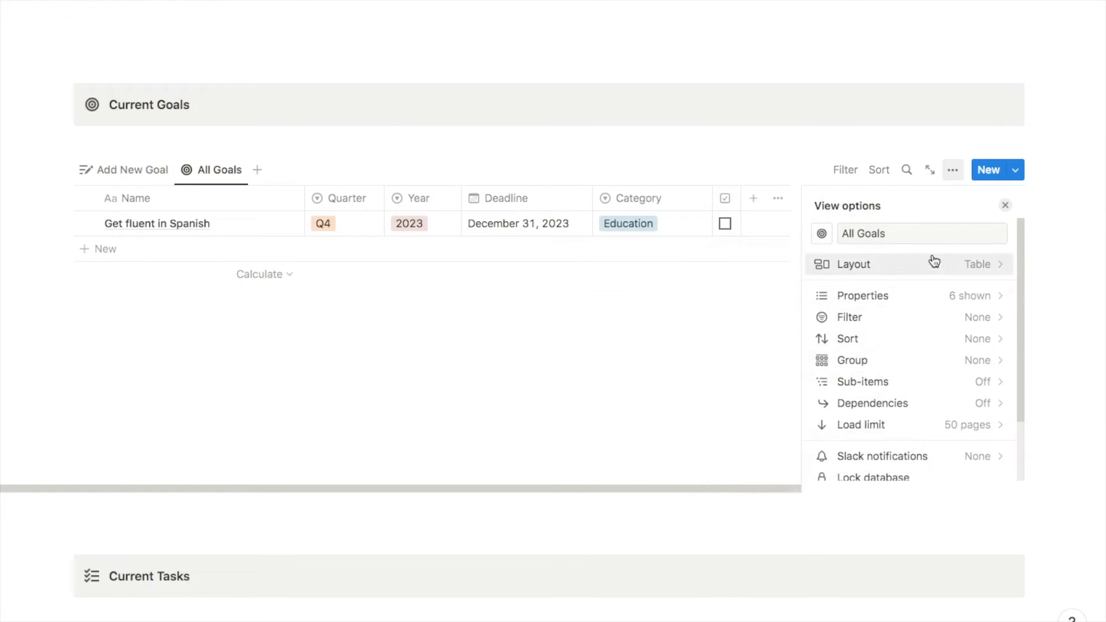
{"action": "left_click", "coordinate": [1005, 205]}
{"action": "left_click_drag", "start_coordinate": [209, 171], "coordinate": [119, 174]}
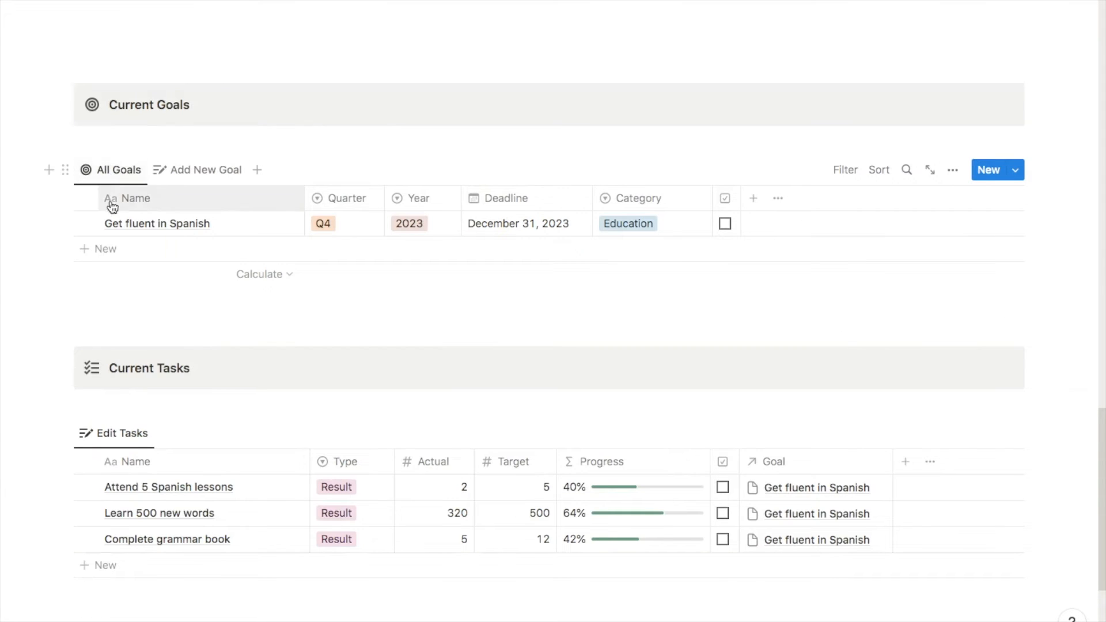
Switch the All Goals view to the Gallery layout and turn off its card preview
{"action": "scroll", "coordinate": [298, 257], "scroll_direction": "up", "scroll_amount": 1}
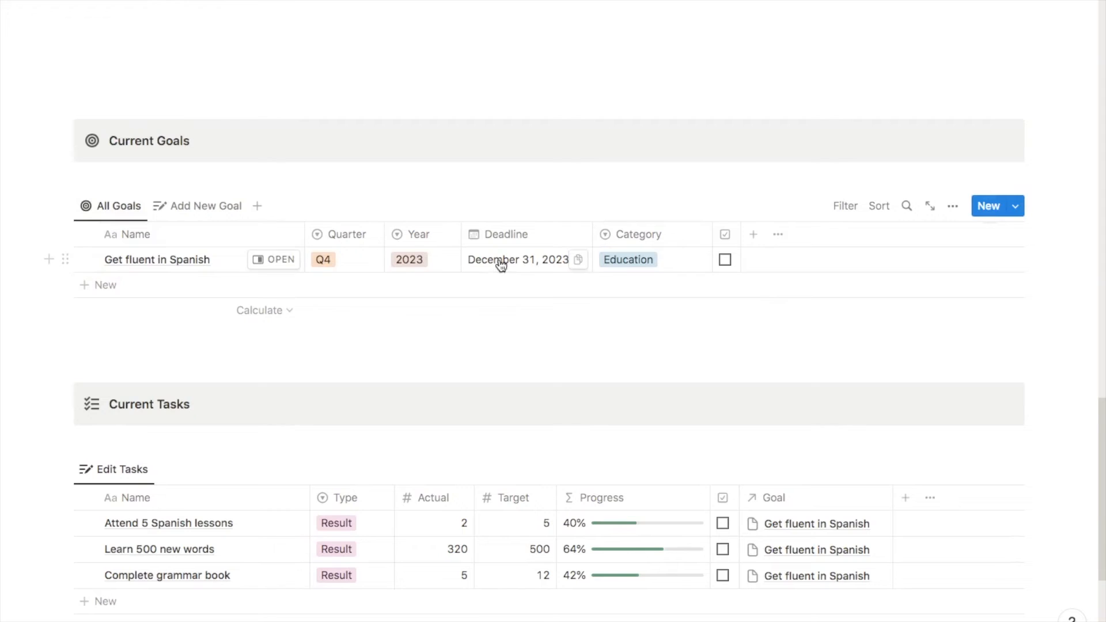
{"action": "left_click", "coordinate": [952, 206]}
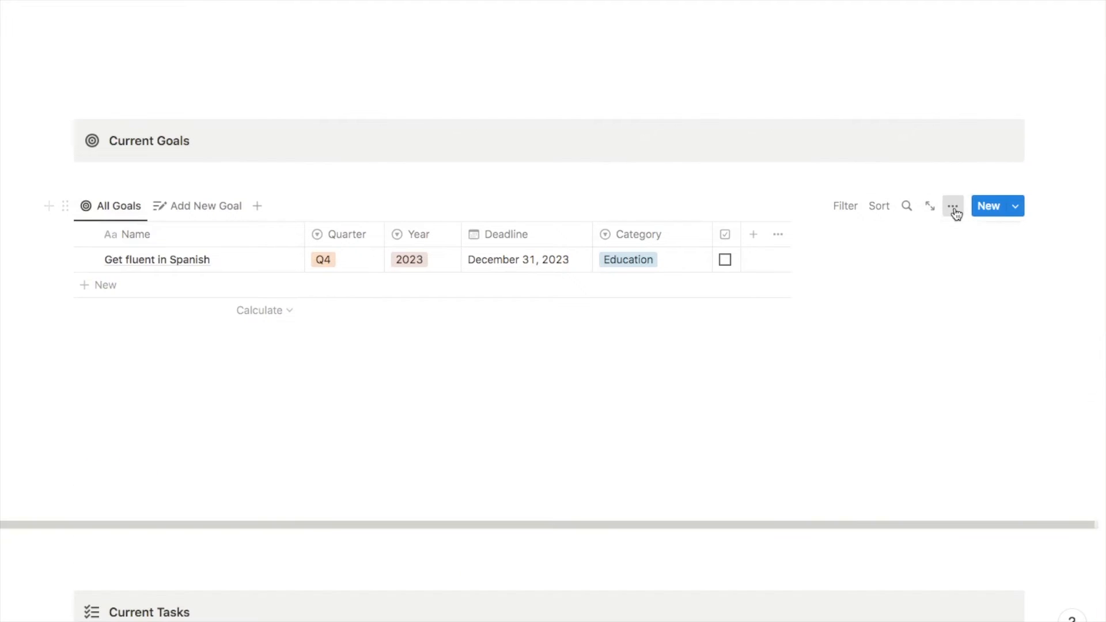
{"action": "left_click", "coordinate": [857, 300]}
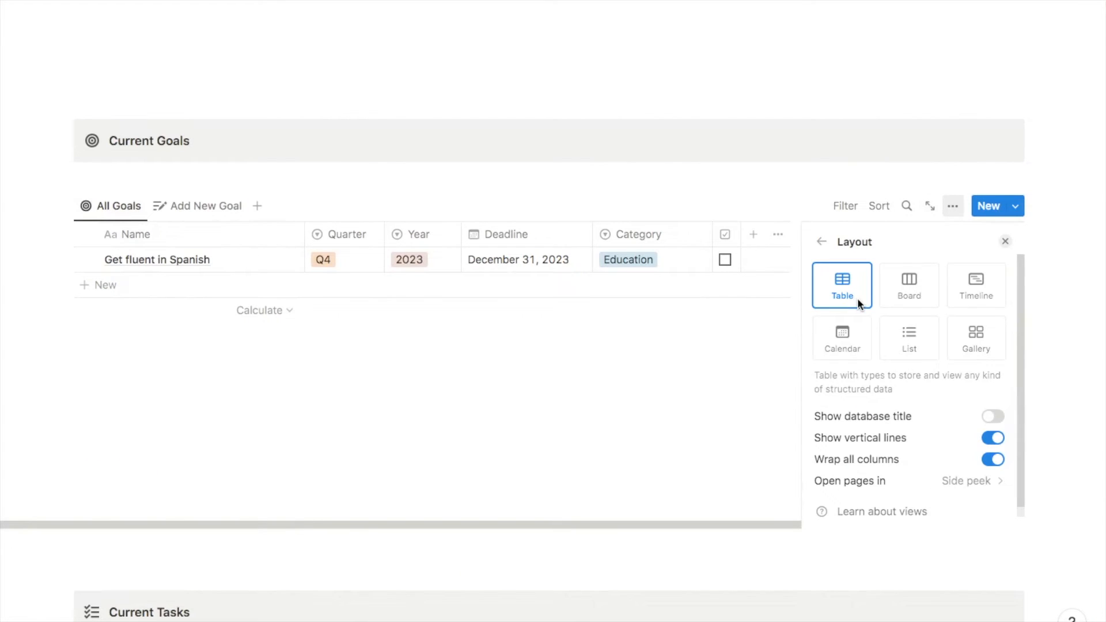
{"action": "left_click", "coordinate": [975, 341]}
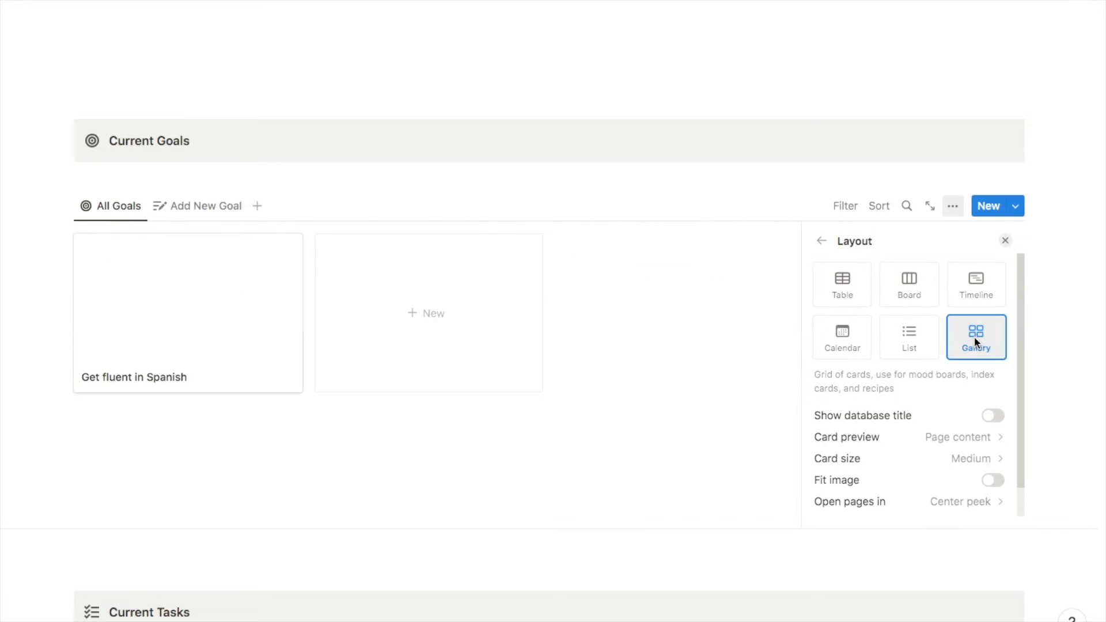
{"action": "left_click", "coordinate": [890, 446]}
{"action": "left_click", "coordinate": [860, 468]}
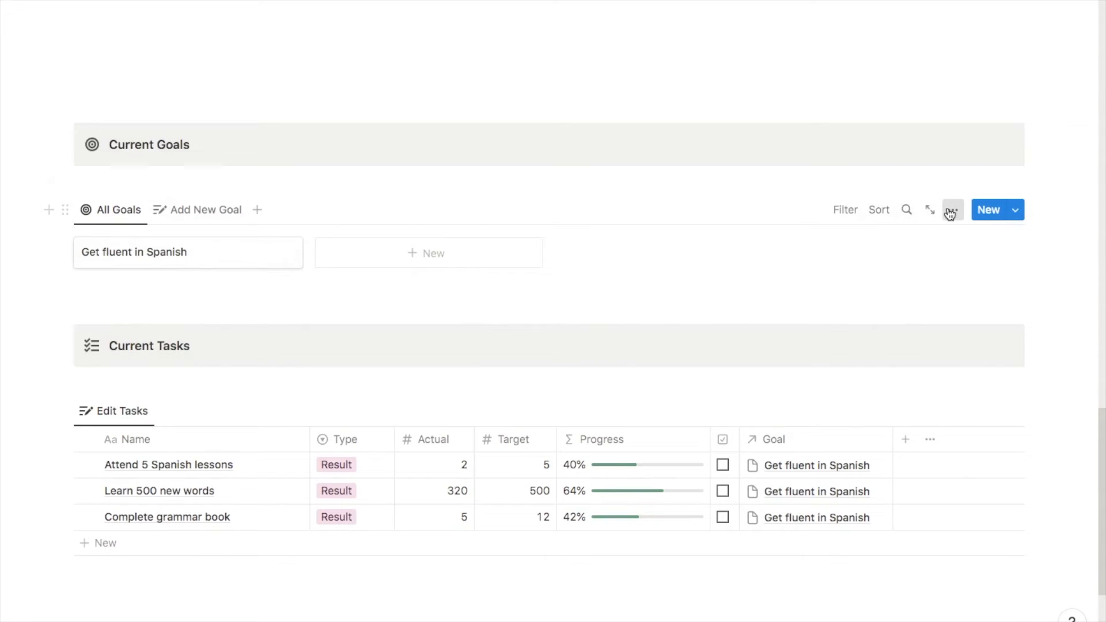
Show the Quarter, Deadline, Progress and Category properties on the All Goals gallery cards
{"action": "left_click", "coordinate": [952, 210]}
{"action": "left_click", "coordinate": [869, 339]}
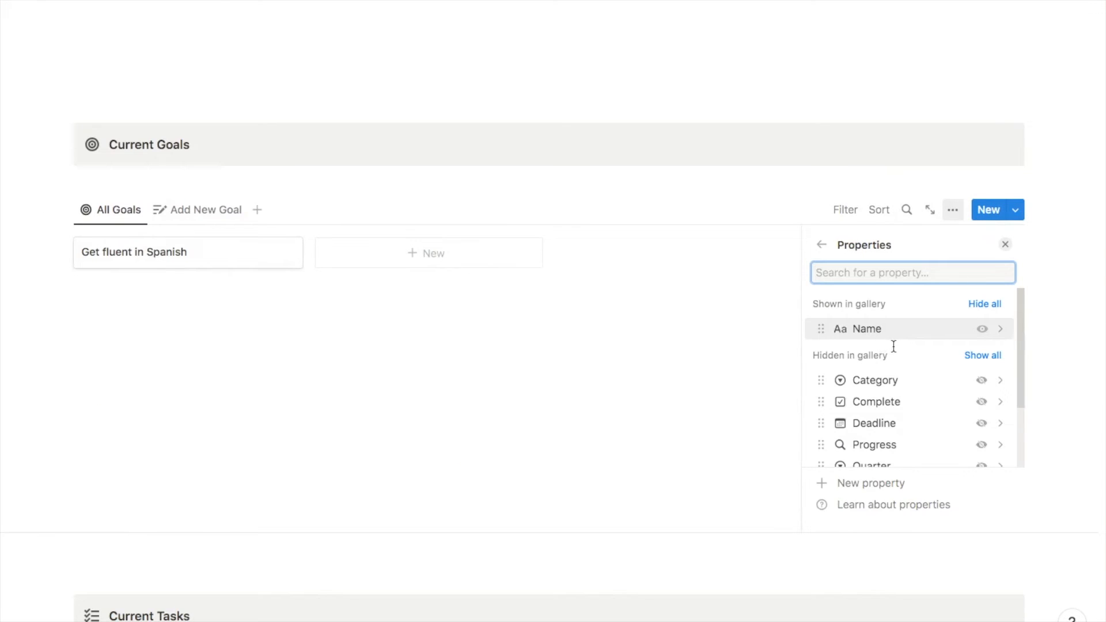
{"action": "scroll", "coordinate": [895, 346], "scroll_direction": "down", "scroll_amount": 1}
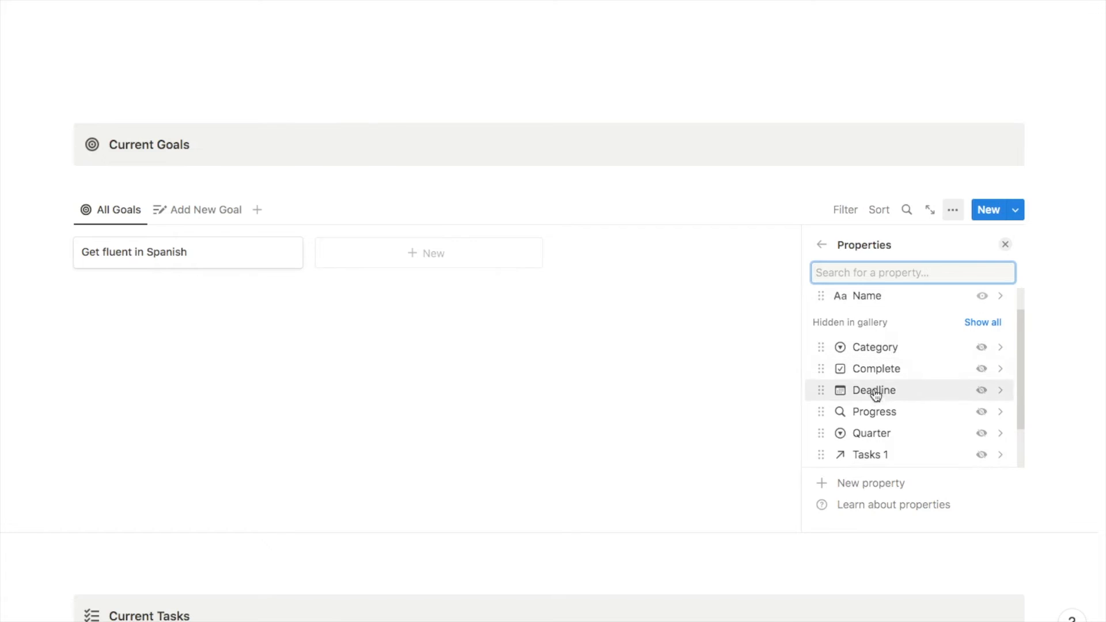
{"action": "scroll", "coordinate": [874, 416], "scroll_direction": "down", "scroll_amount": 1}
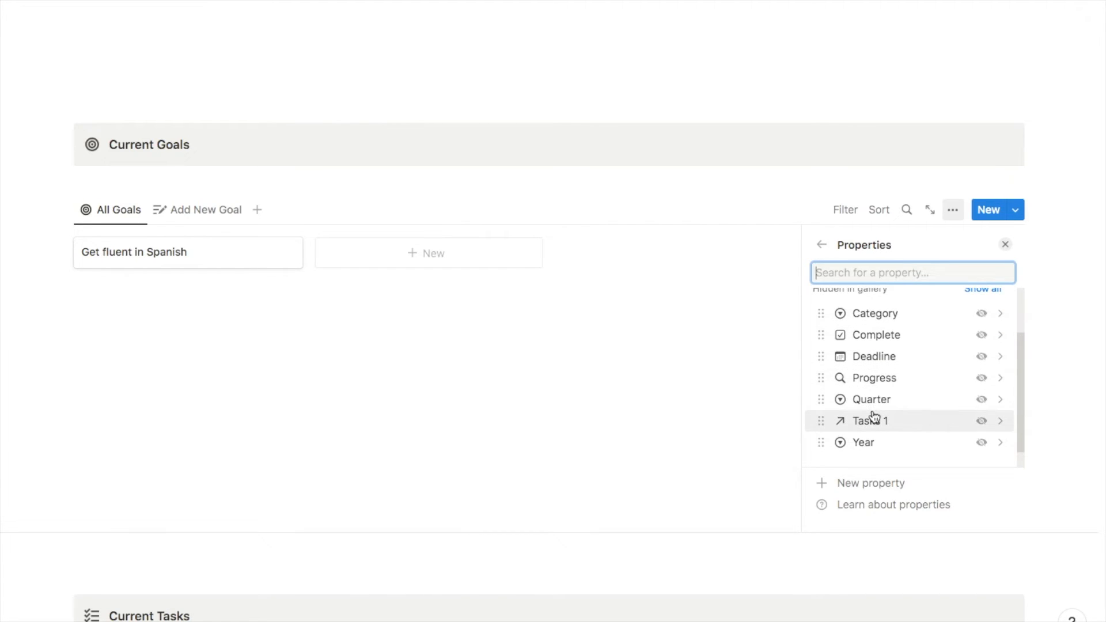
{"action": "scroll", "coordinate": [874, 416], "scroll_direction": "up", "scroll_amount": 1}
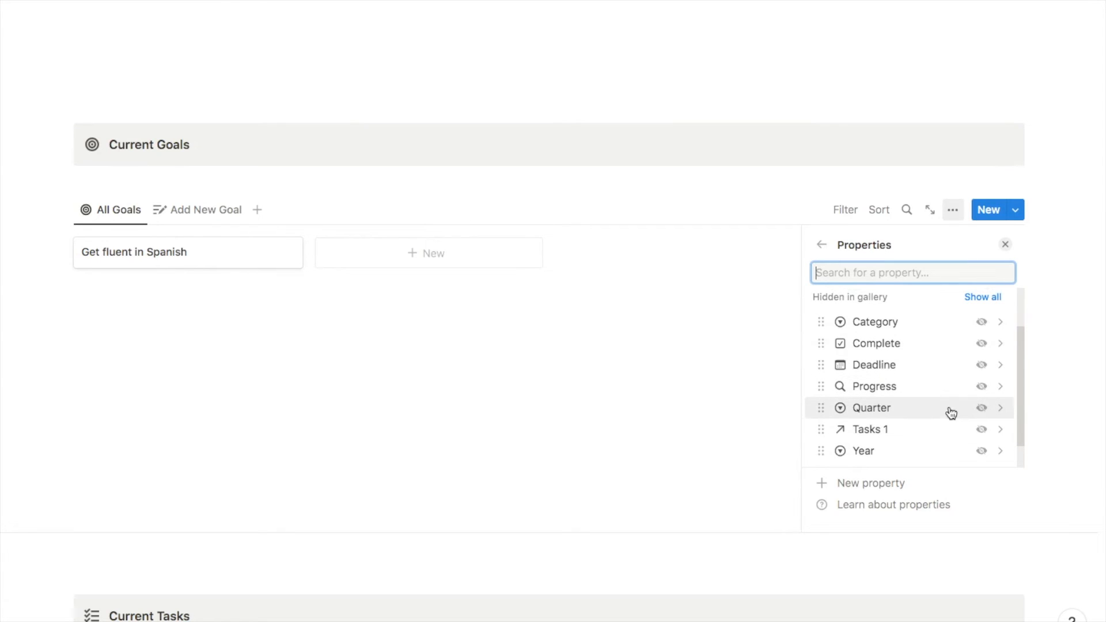
{"action": "left_click", "coordinate": [981, 408]}
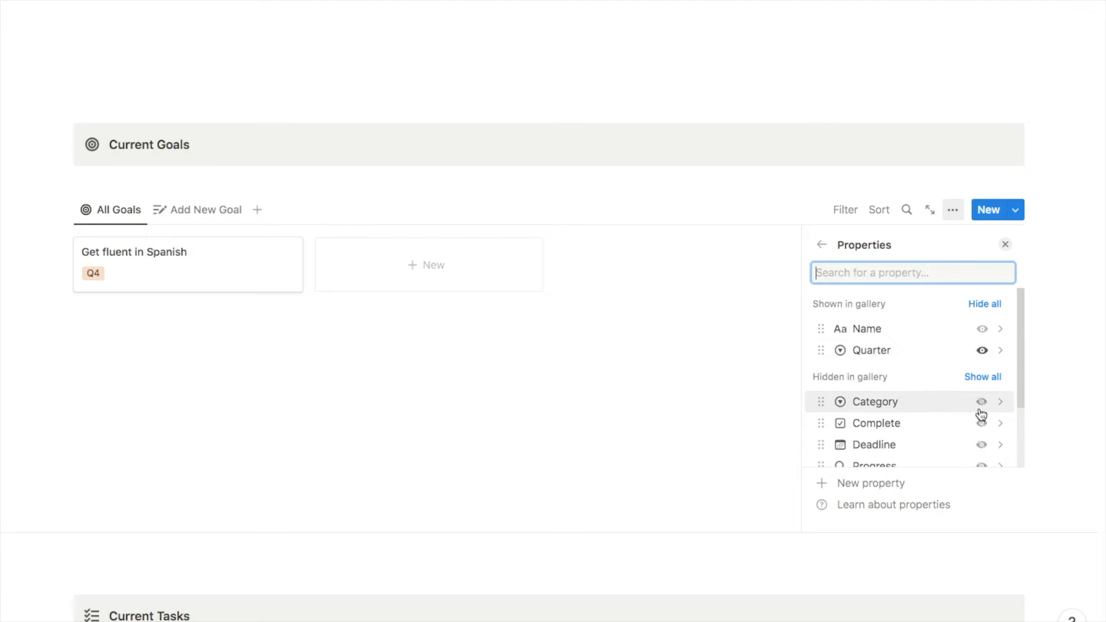
{"action": "scroll", "coordinate": [980, 414], "scroll_direction": "down", "scroll_amount": 2}
{"action": "left_click", "coordinate": [983, 384]}
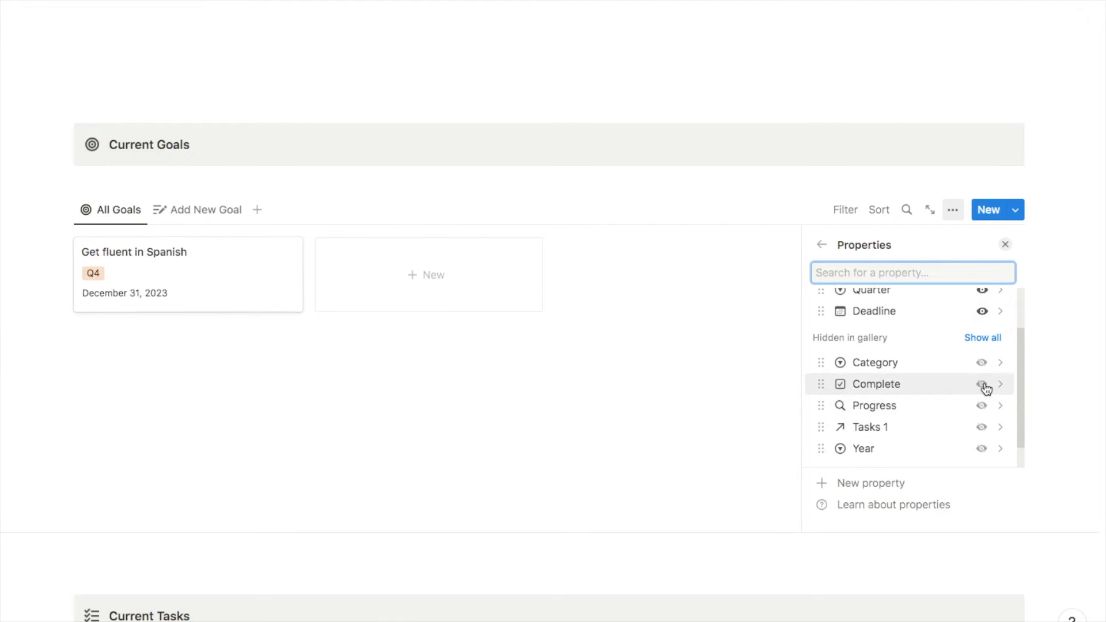
{"action": "left_click", "coordinate": [981, 407]}
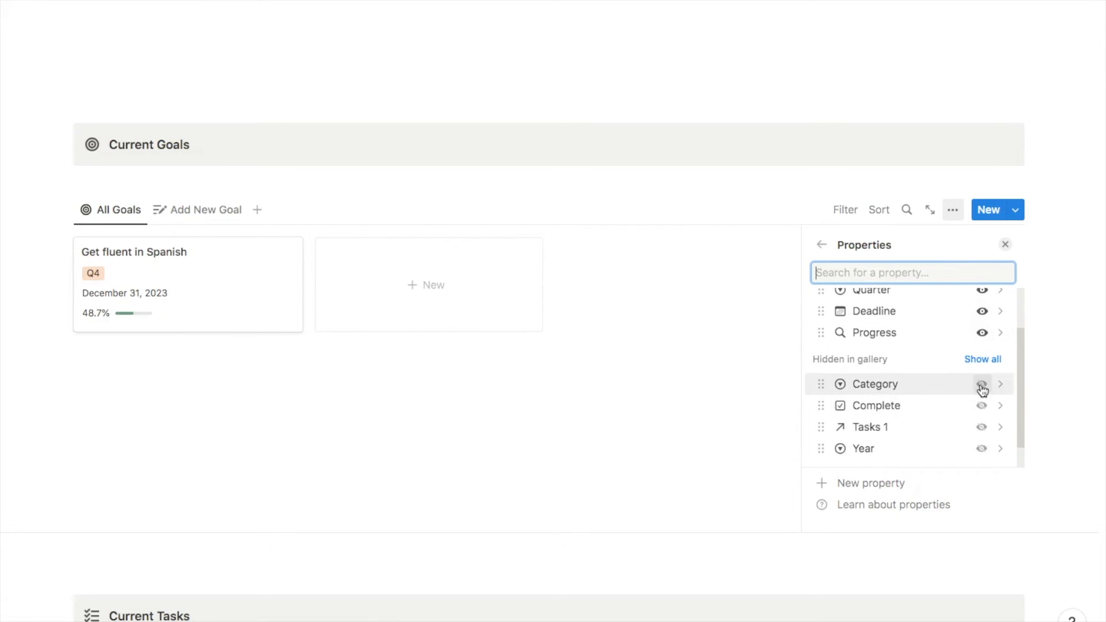
{"action": "left_click", "coordinate": [981, 385]}
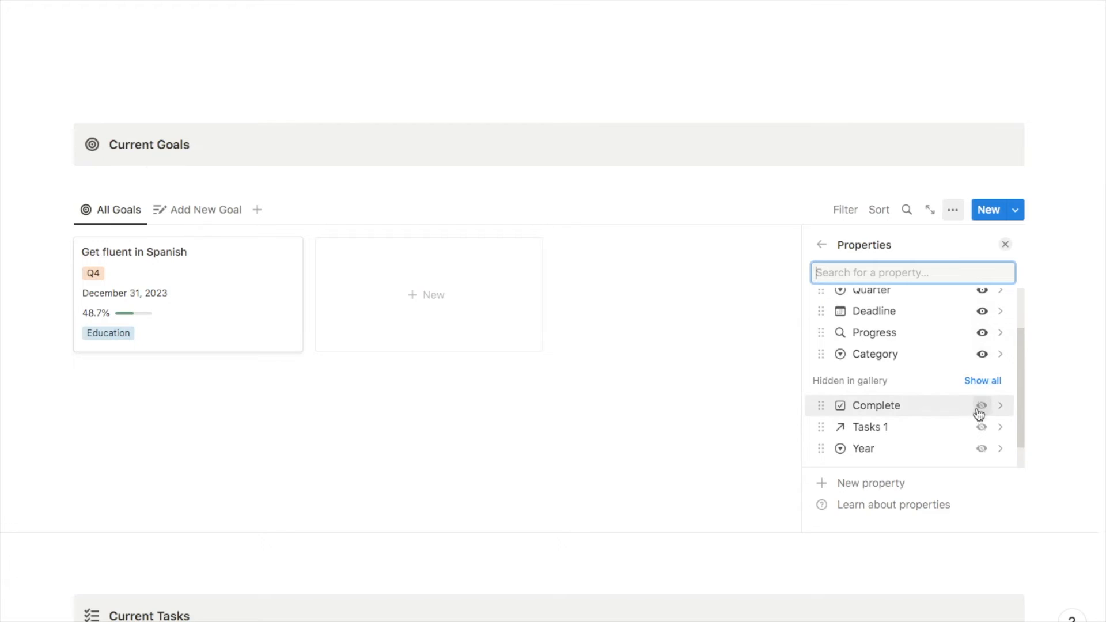
Move the Progress property below Category on the All Goals gallery cards
{"action": "scroll", "coordinate": [937, 421], "scroll_direction": "down", "scroll_amount": 2}
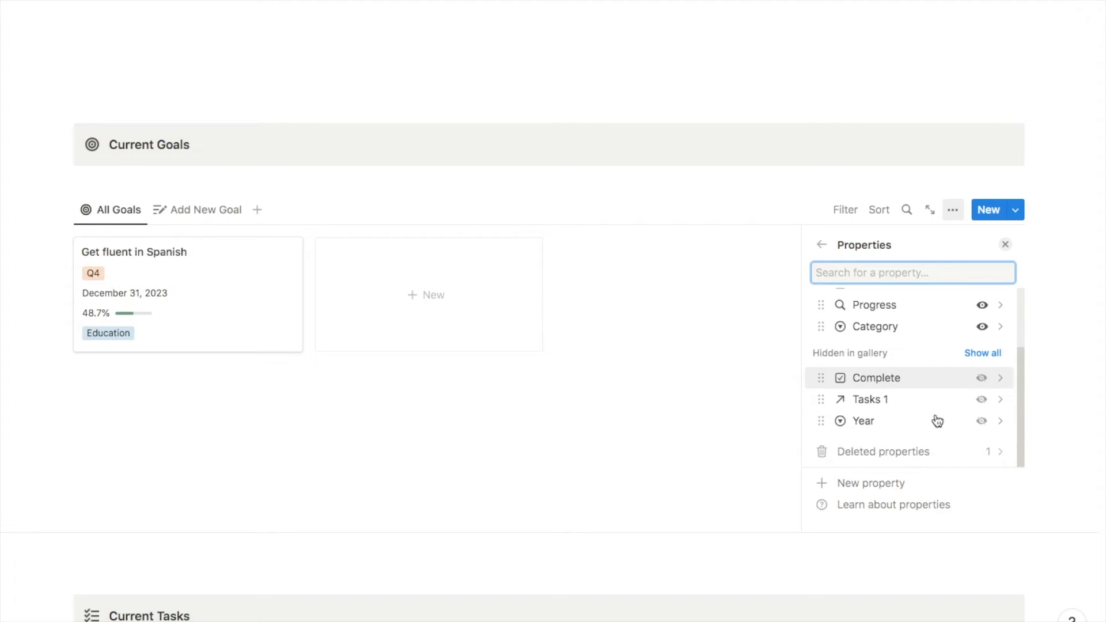
{"action": "scroll", "coordinate": [864, 420], "scroll_direction": "up", "scroll_amount": 4}
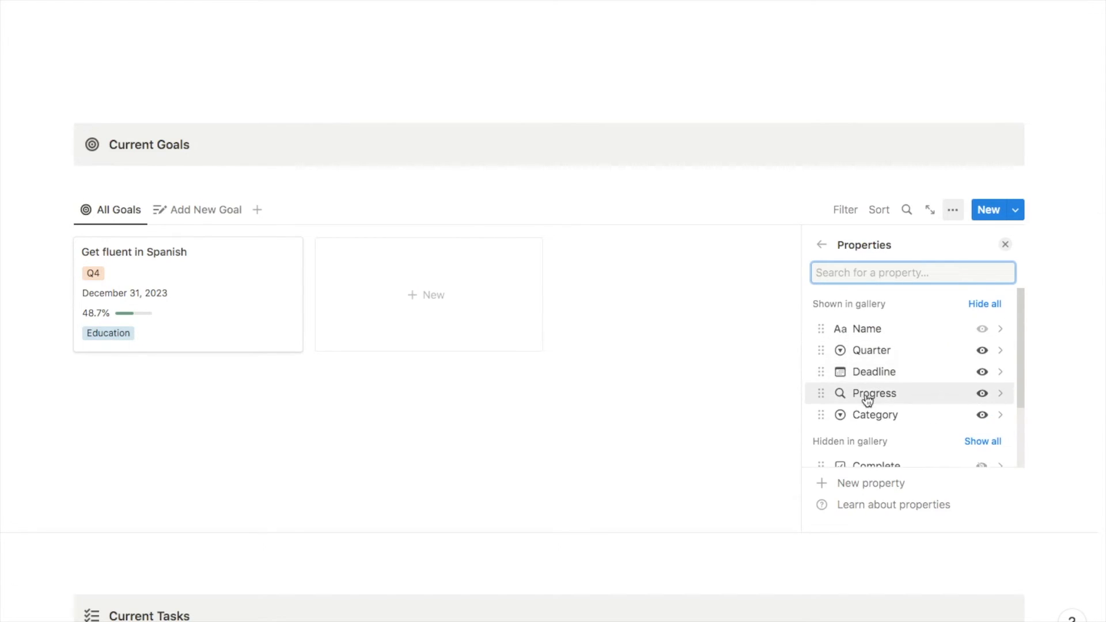
{"action": "left_click_drag", "start_coordinate": [867, 397], "coordinate": [864, 419]}
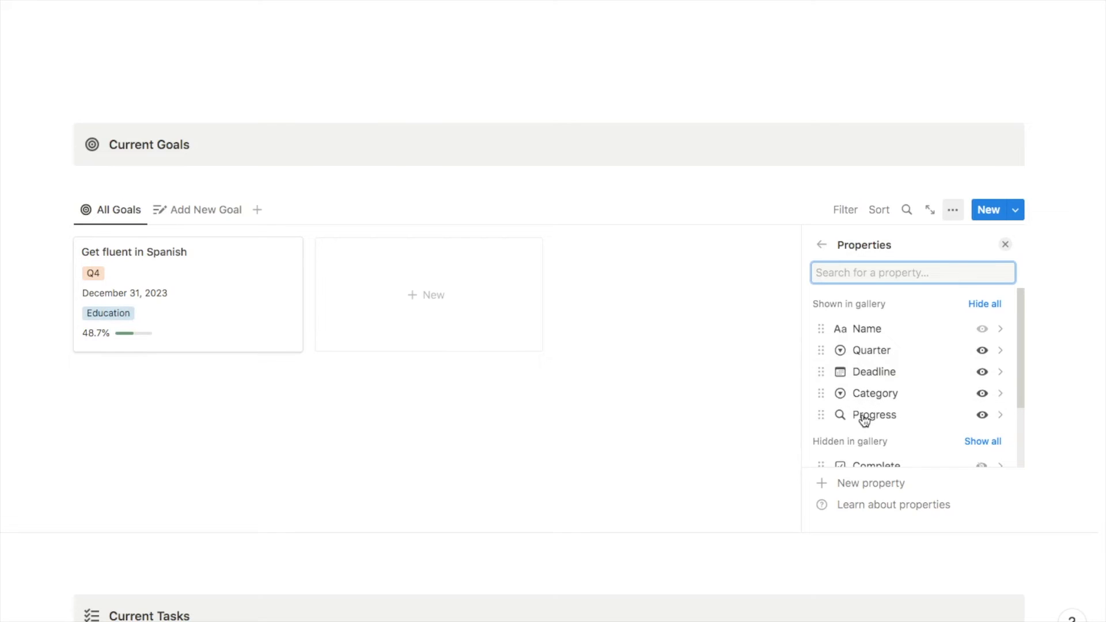
{"action": "left_click", "coordinate": [1005, 245]}
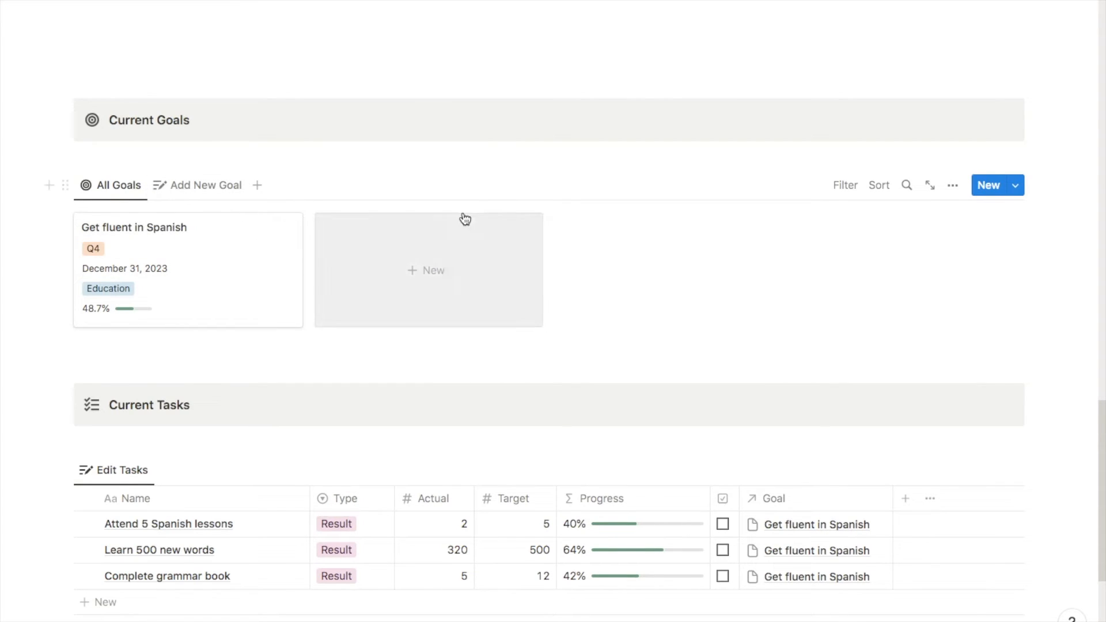
Filter the All Goals view to goals whose Complete checkbox is unchecked and save the filter for everyone
{"action": "left_click", "coordinate": [844, 185]}
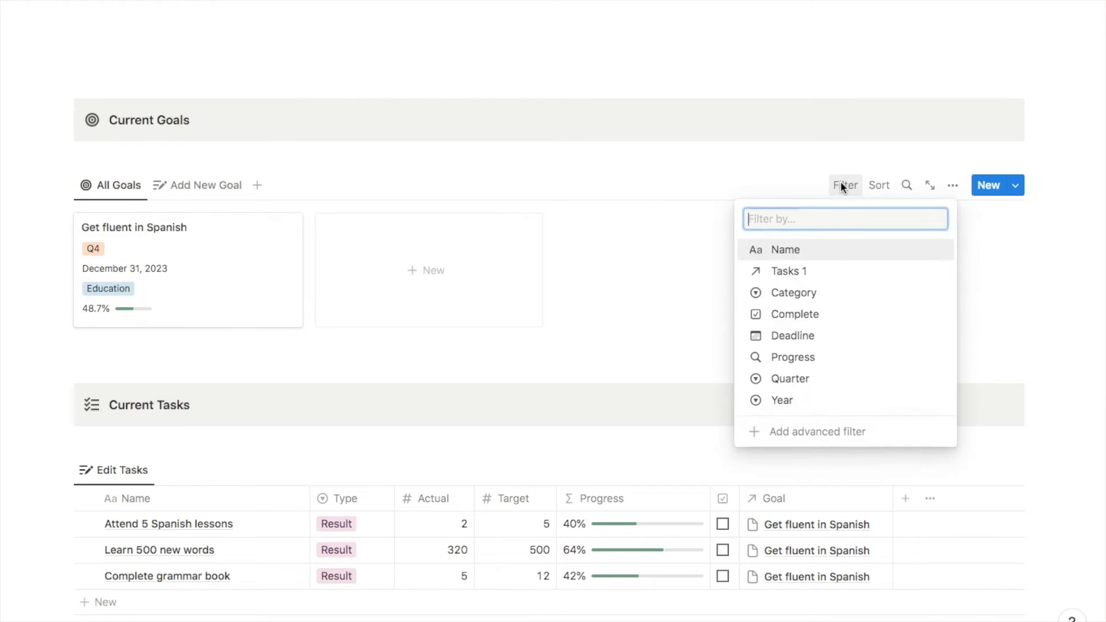
{"action": "left_click", "coordinate": [802, 317]}
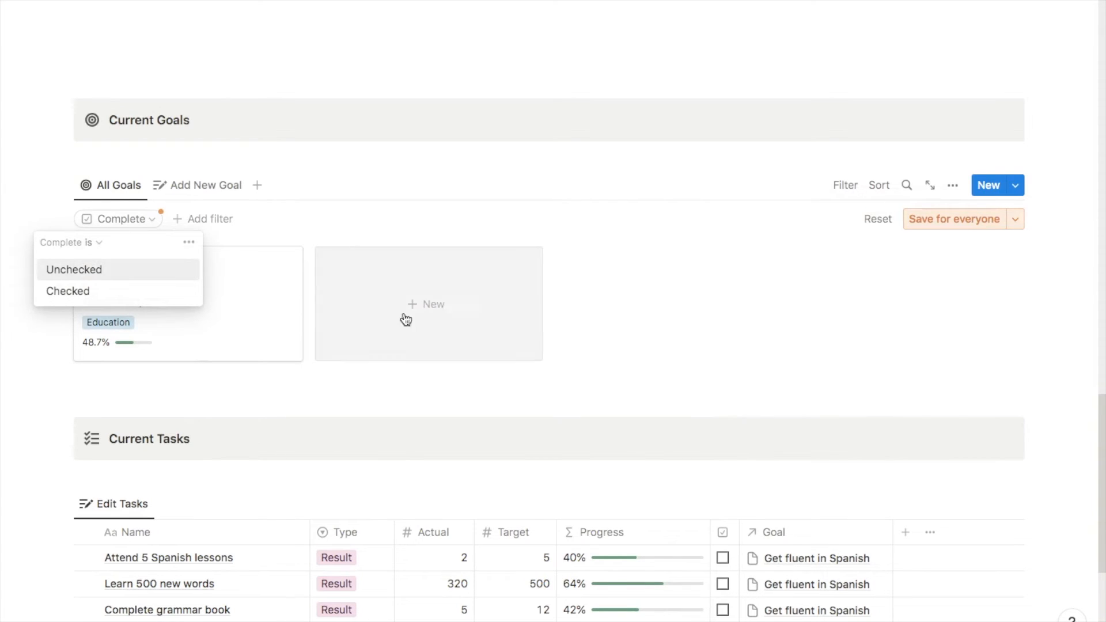
{"action": "left_click", "coordinate": [88, 270]}
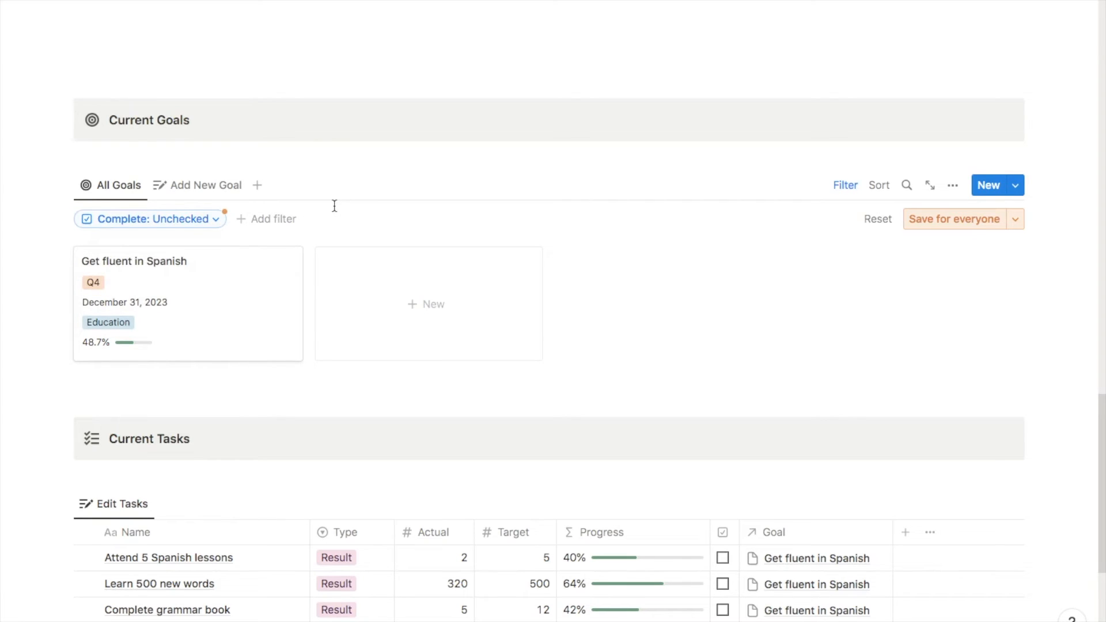
Filter the Add New Goal view to goals whose Complete checkbox is unchecked
{"action": "left_click", "coordinate": [187, 184]}
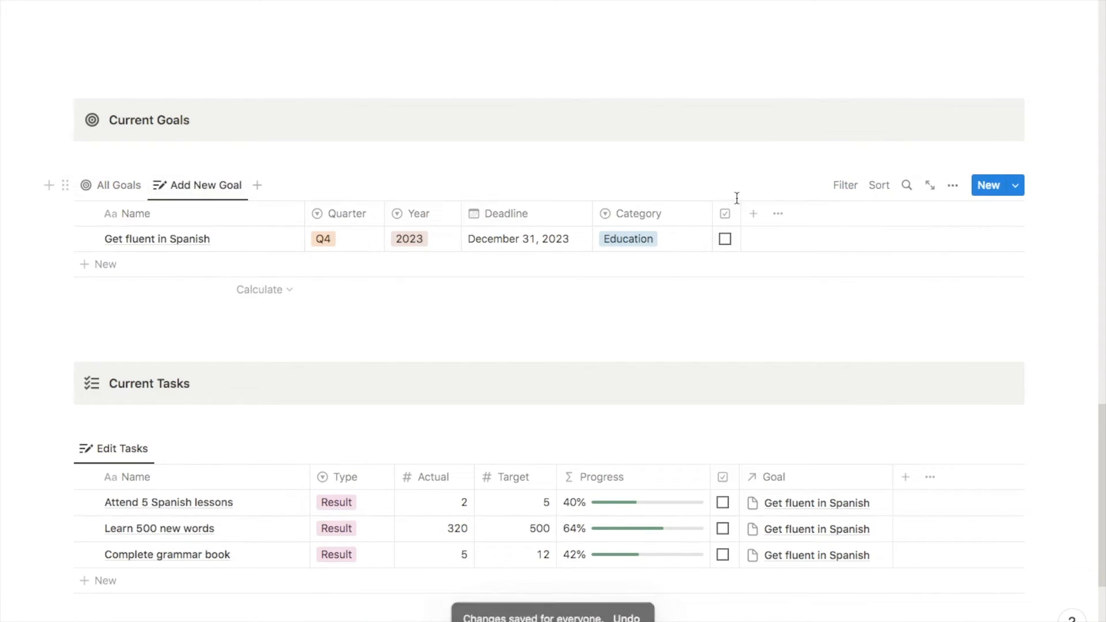
{"action": "left_click", "coordinate": [837, 195]}
{"action": "left_click", "coordinate": [804, 315]}
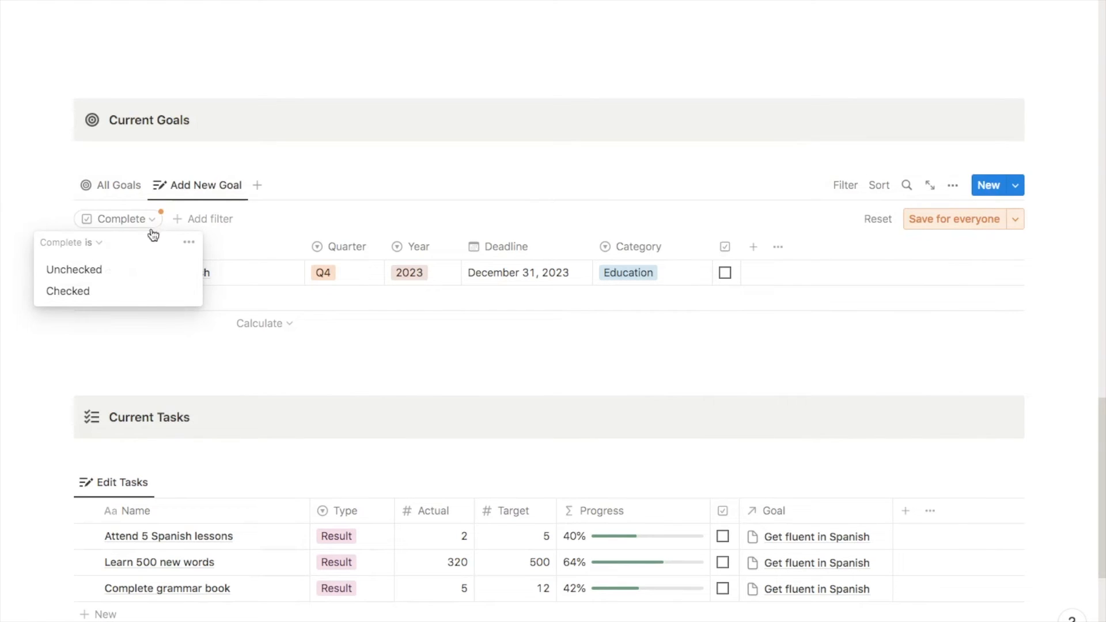
{"action": "left_click", "coordinate": [91, 270]}
Add a Year filter set to 2023 to the All Goals view and save it for everyone
{"action": "left_click", "coordinate": [118, 185]}
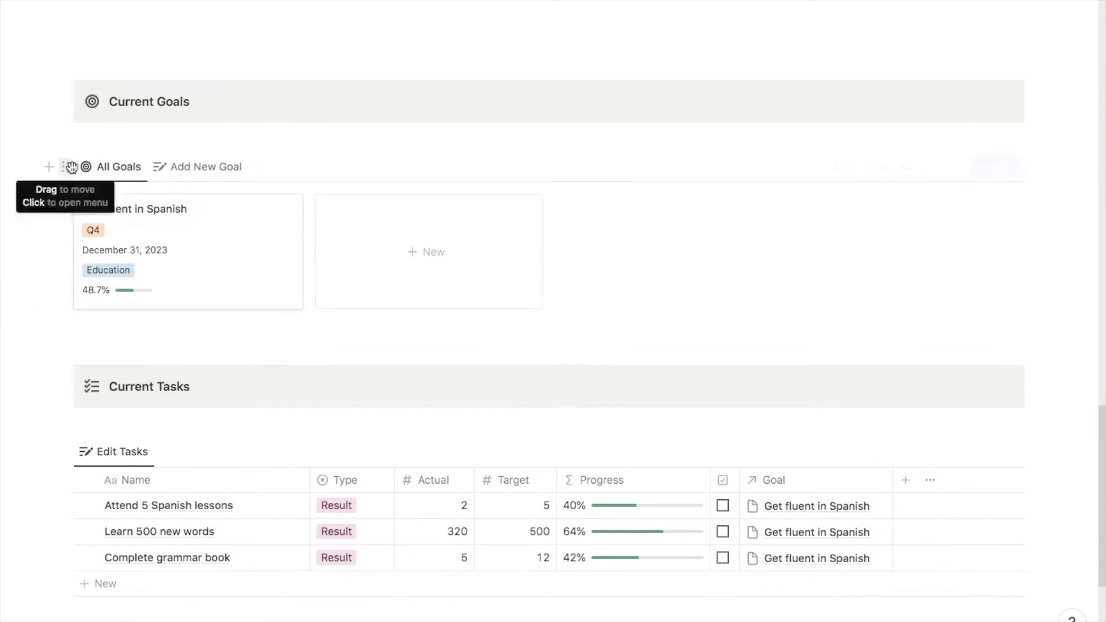
{"action": "left_click", "coordinate": [846, 169]}
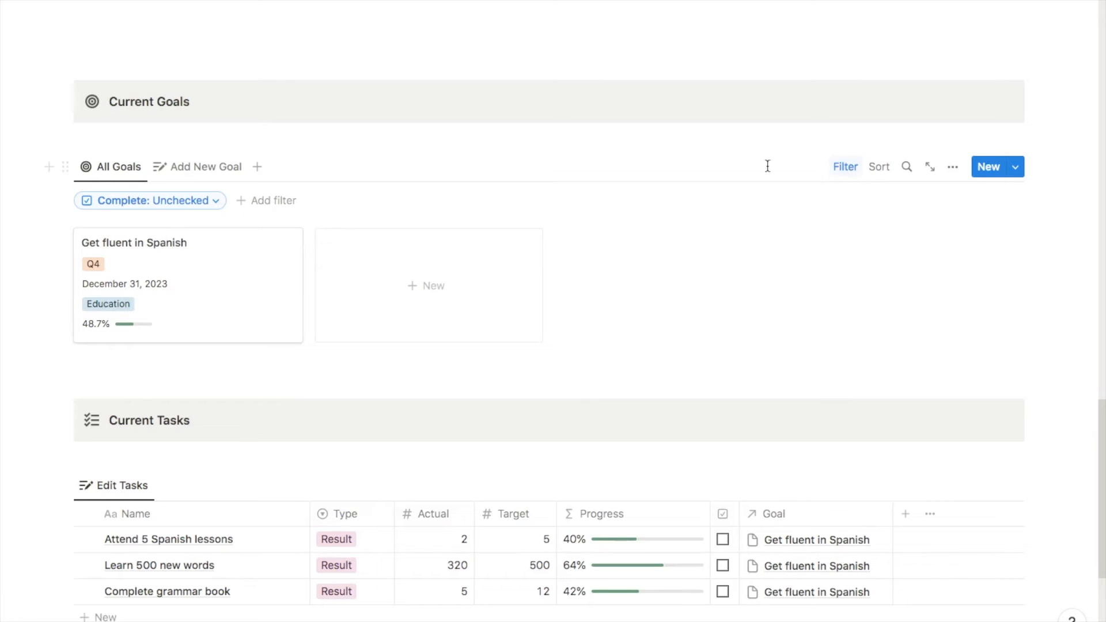
{"action": "left_click", "coordinate": [277, 200]}
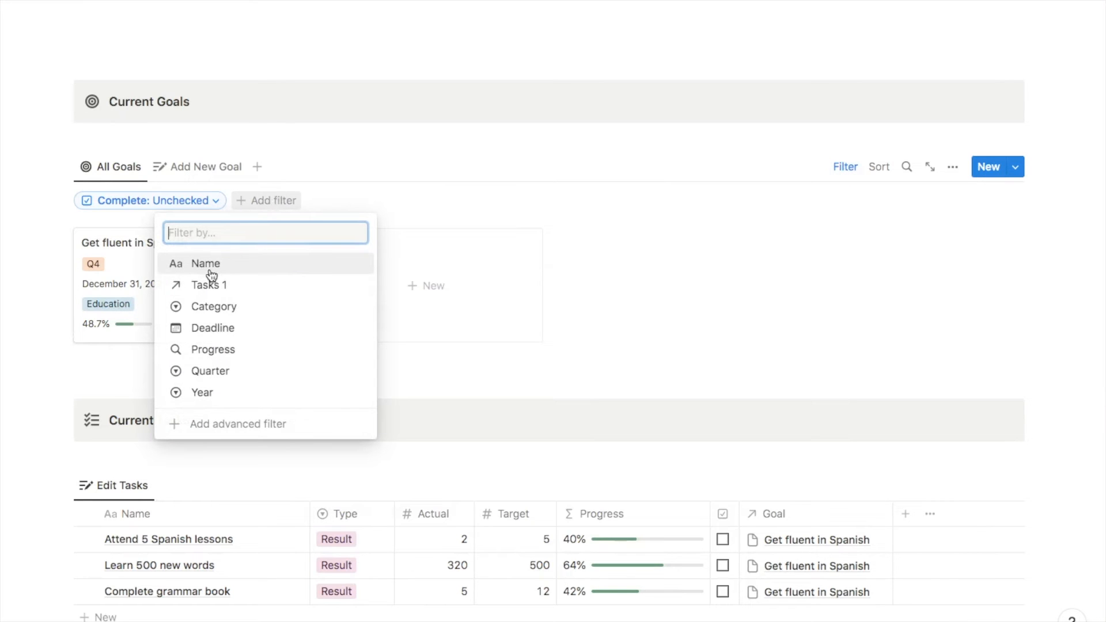
{"action": "left_click", "coordinate": [208, 397]}
{"action": "left_click", "coordinate": [179, 341]}
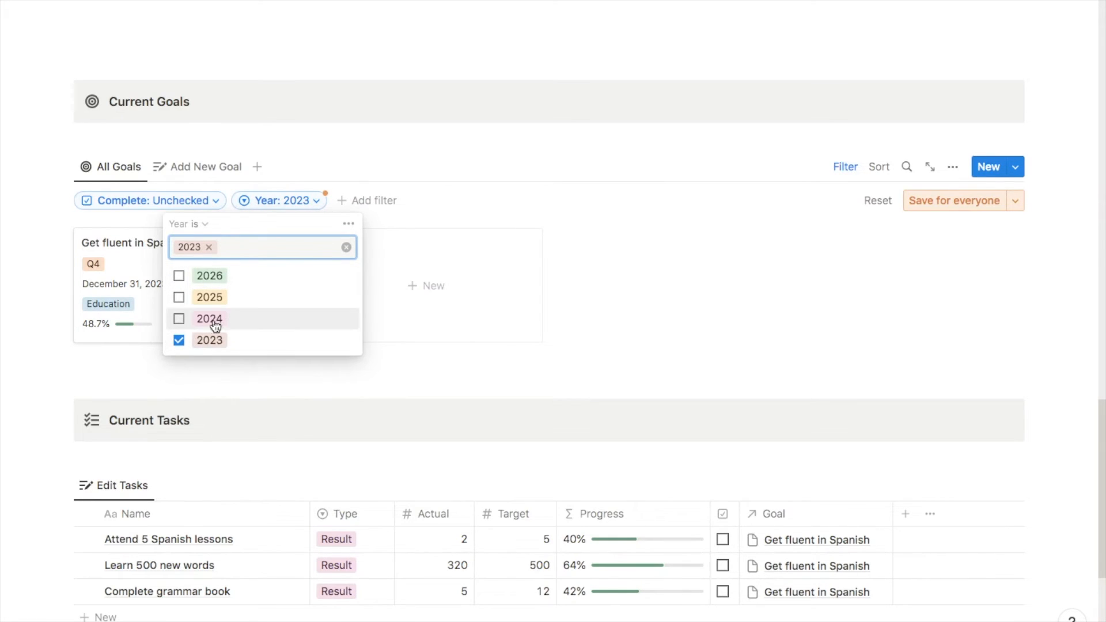
{"action": "left_click", "coordinate": [923, 200]}
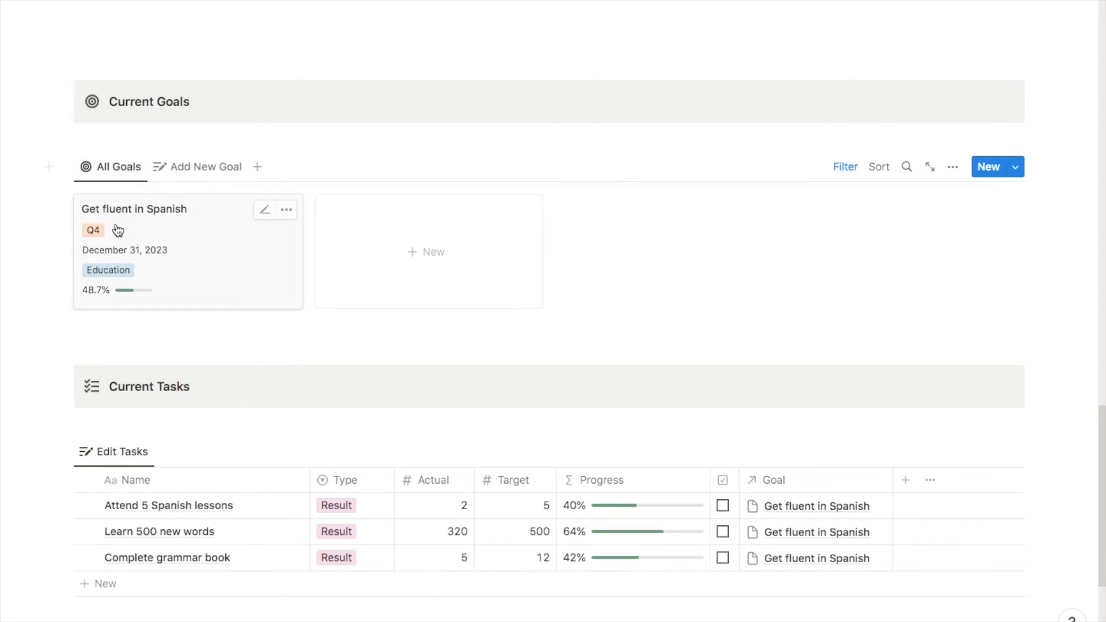
Duplicate the All Goals view and name the copy By Quarter
{"action": "left_click", "coordinate": [118, 169]}
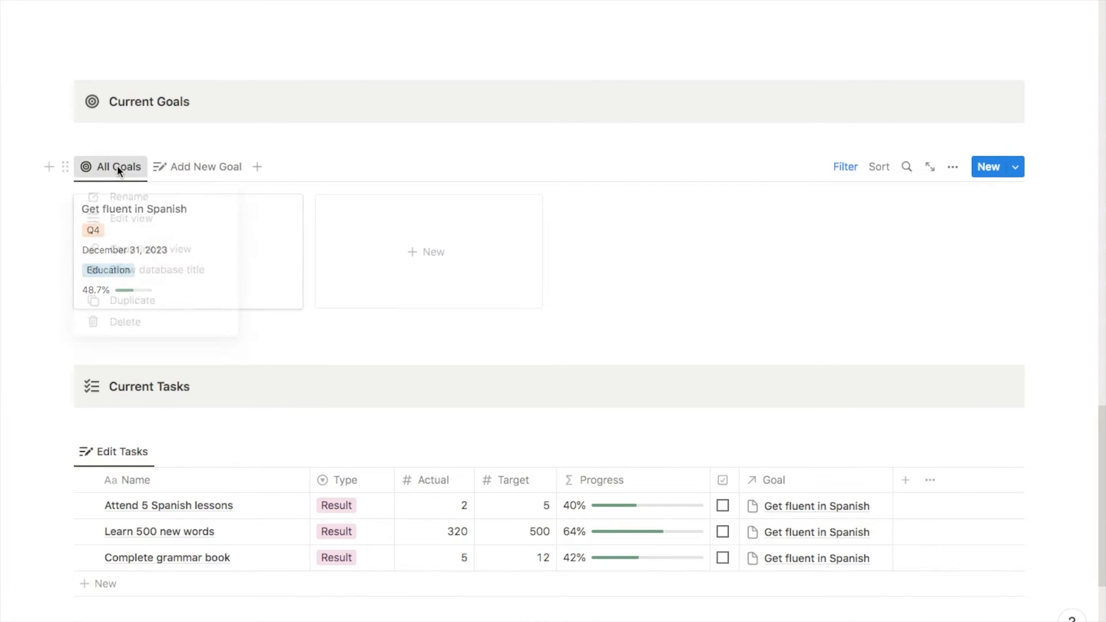
{"action": "left_click", "coordinate": [134, 305]}
{"action": "type", "text": "By"}
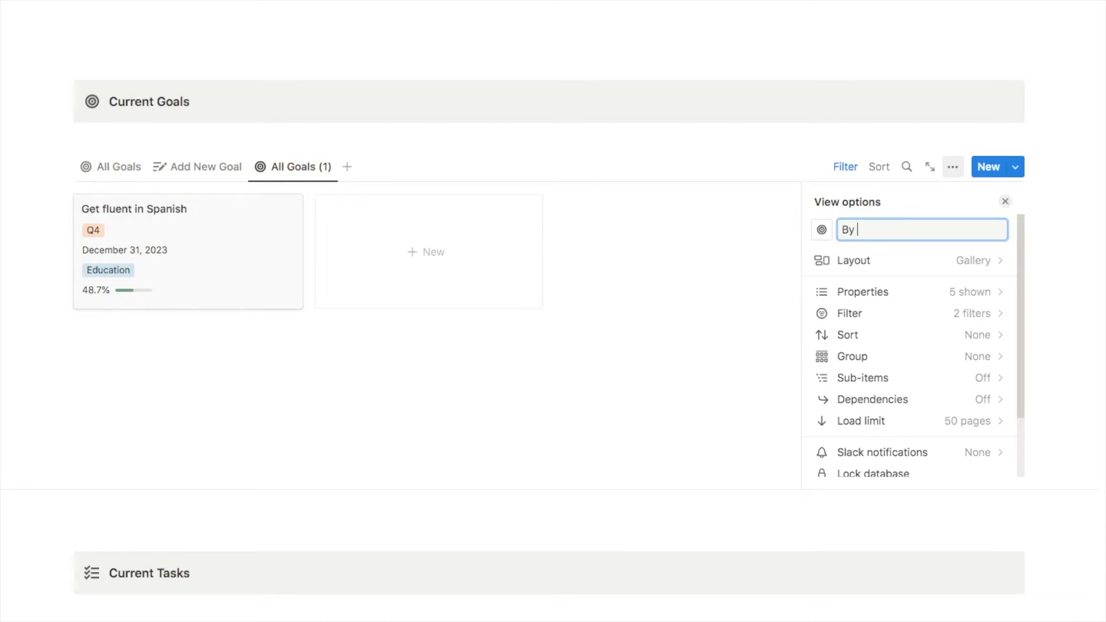
{"action": "type", "text": " Quarter"}
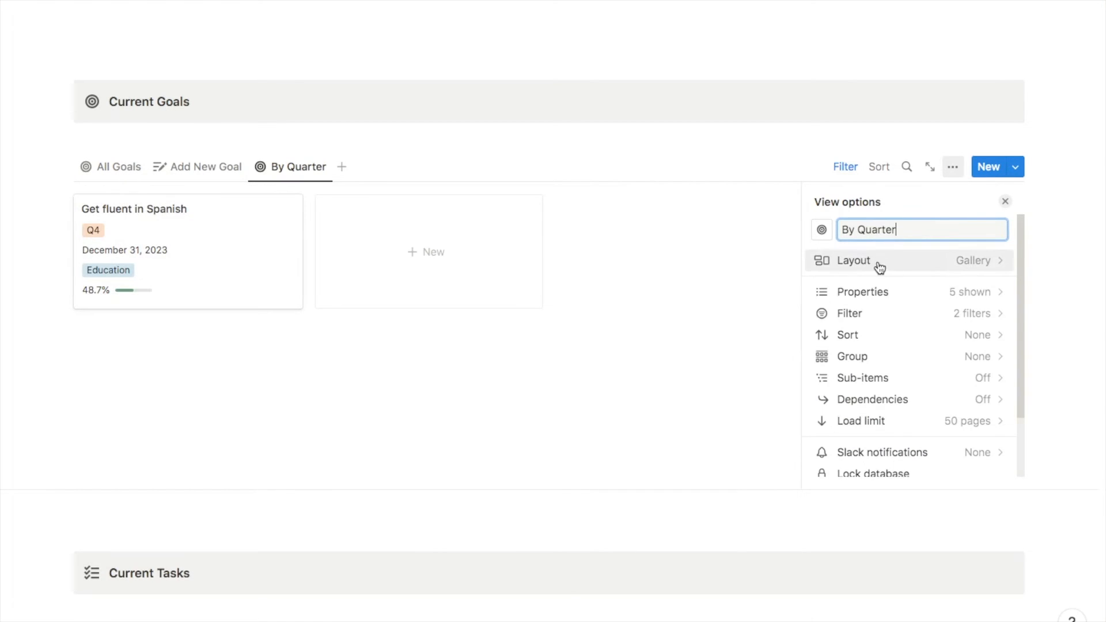
Switch the By Quarter view to the Board layout and turn on colored columns
{"action": "left_click", "coordinate": [880, 267]}
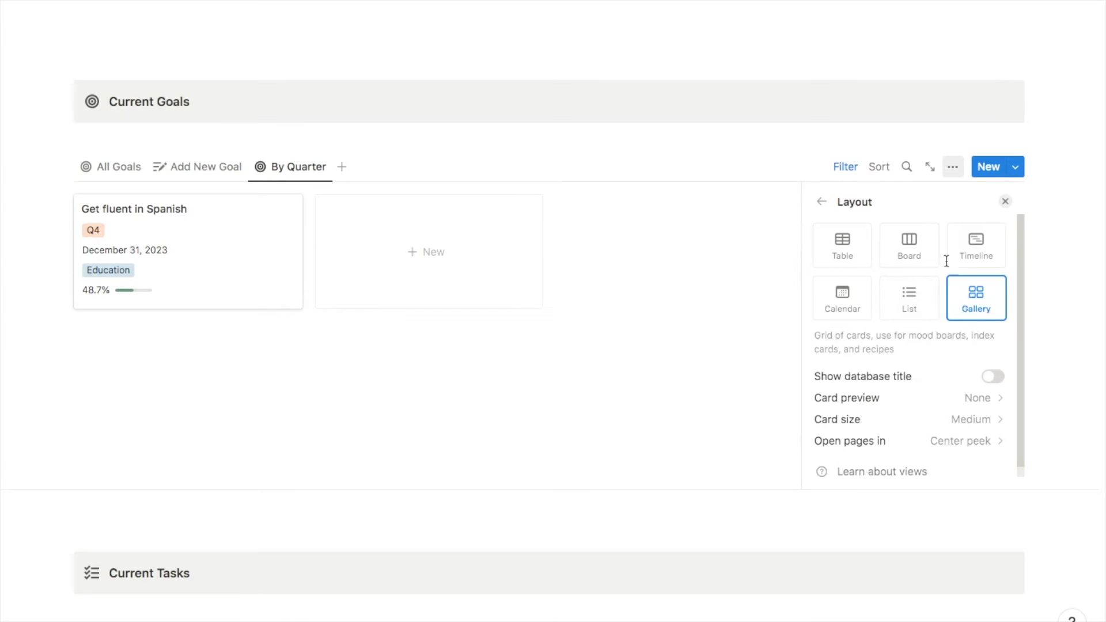
{"action": "left_click", "coordinate": [917, 243]}
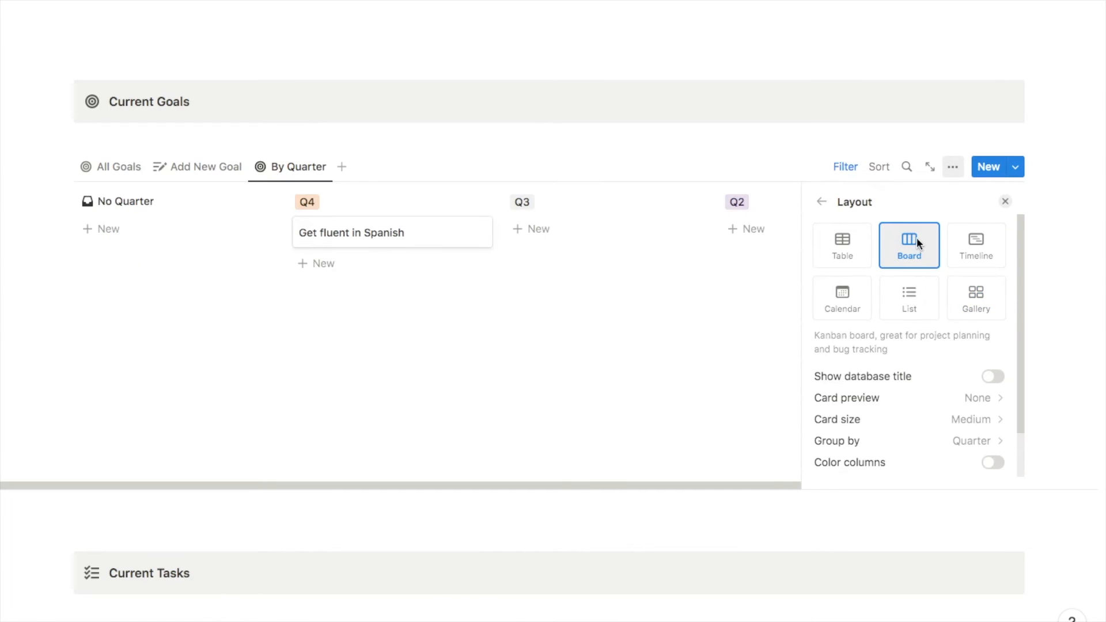
{"action": "left_click", "coordinate": [992, 463]}
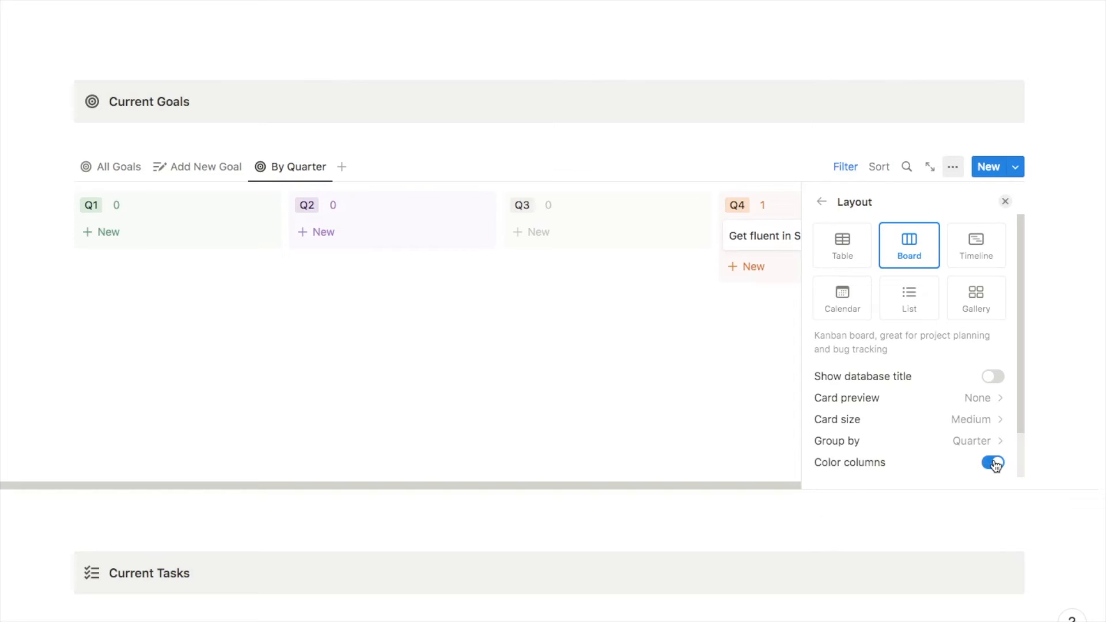
{"action": "left_click", "coordinate": [1041, 258]}
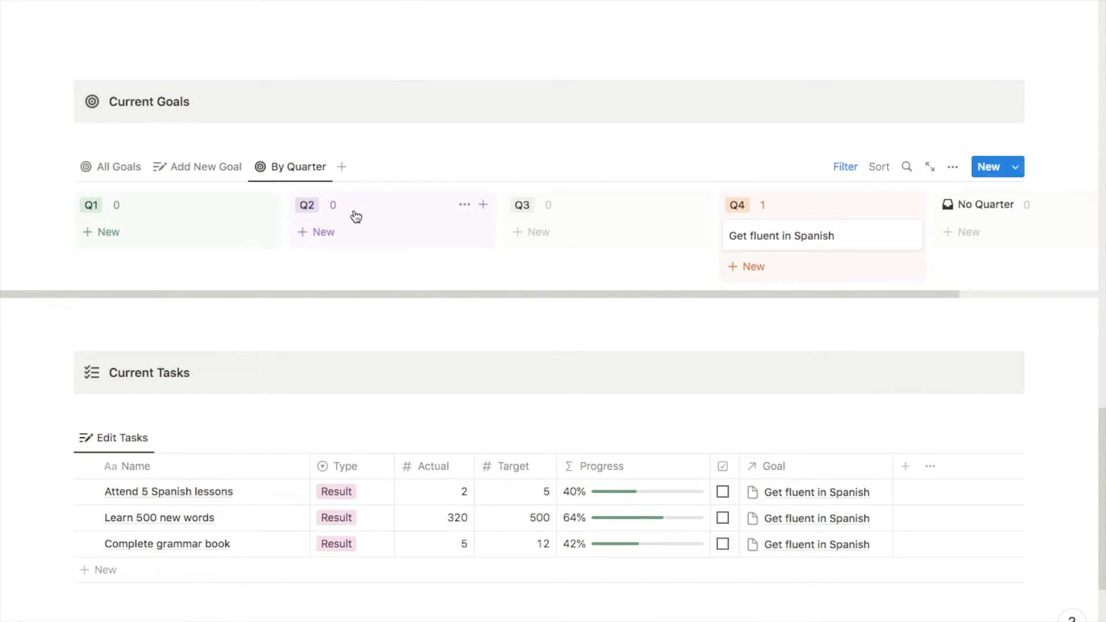
Hide the No Quarter group on the By Quarter board
{"action": "scroll", "coordinate": [732, 249], "scroll_direction": "right", "scroll_amount": 3}
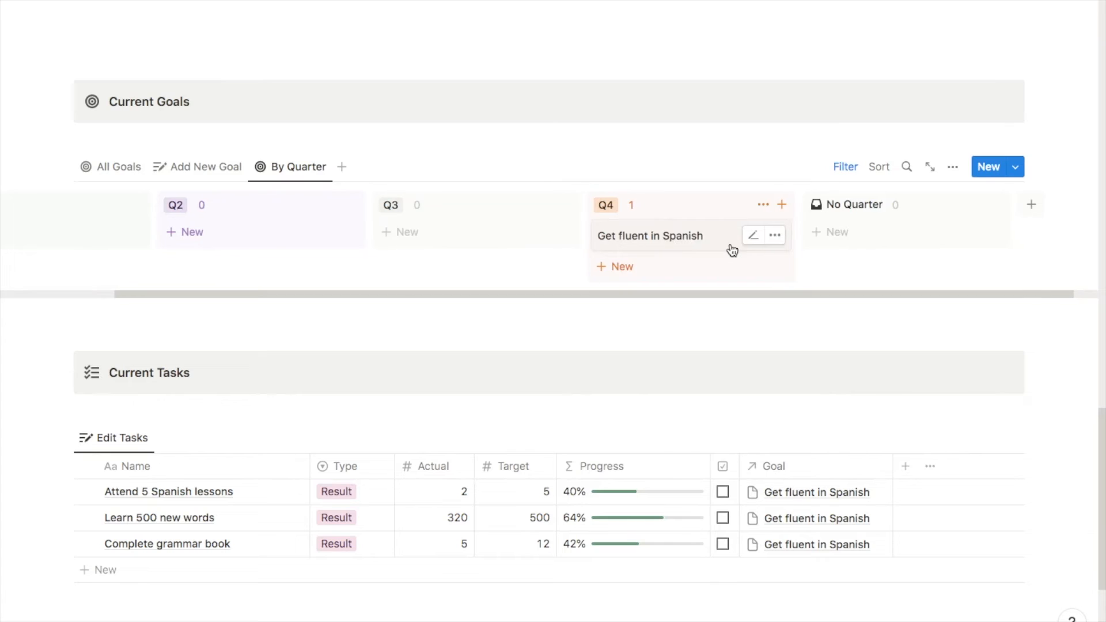
{"action": "scroll", "coordinate": [731, 249], "scroll_direction": "right", "scroll_amount": 1}
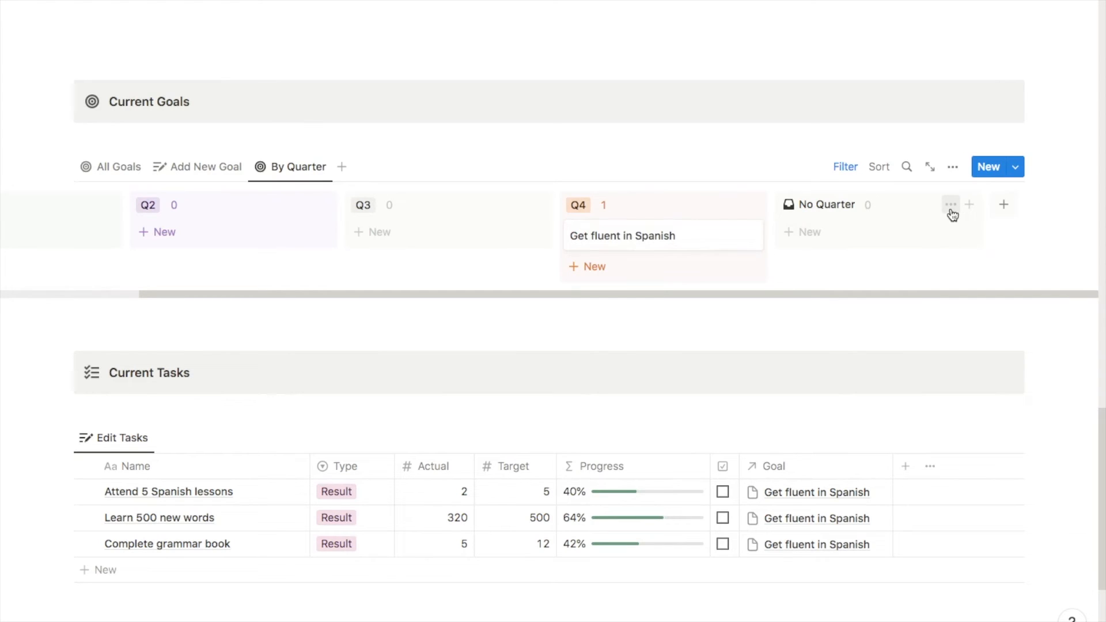
{"action": "left_click", "coordinate": [951, 209]}
{"action": "left_click", "coordinate": [950, 230]}
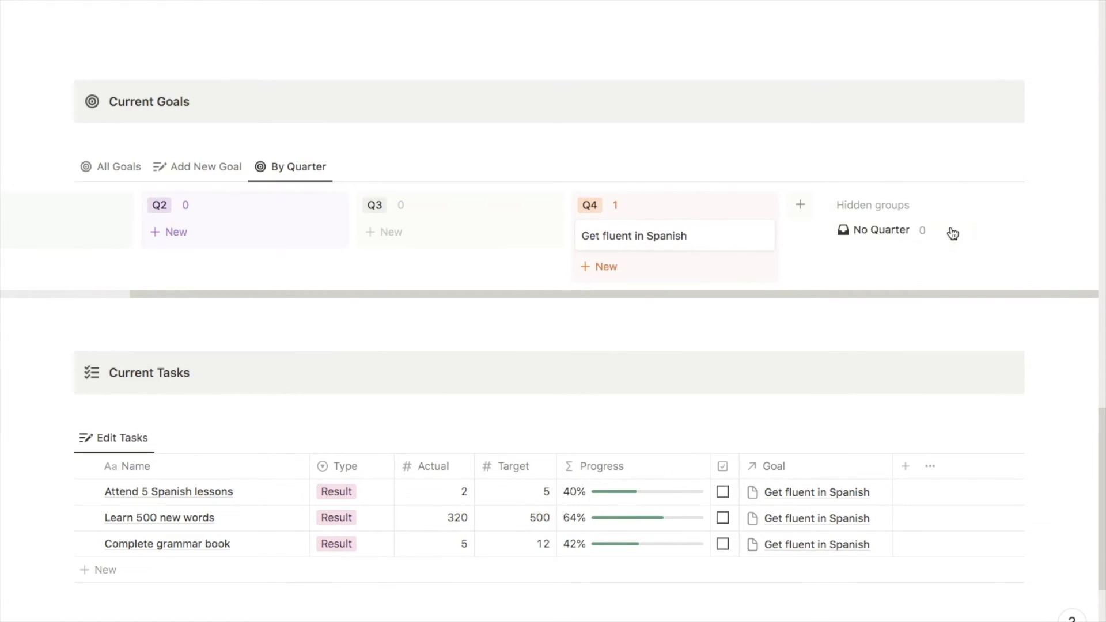
{"action": "scroll", "coordinate": [658, 247], "scroll_direction": "left", "scroll_amount": 3}
Place the By Quarter view between All Goals and Add New Goal, and return to the All Goals view
{"action": "left_click_drag", "start_coordinate": [295, 166], "coordinate": [144, 169]}
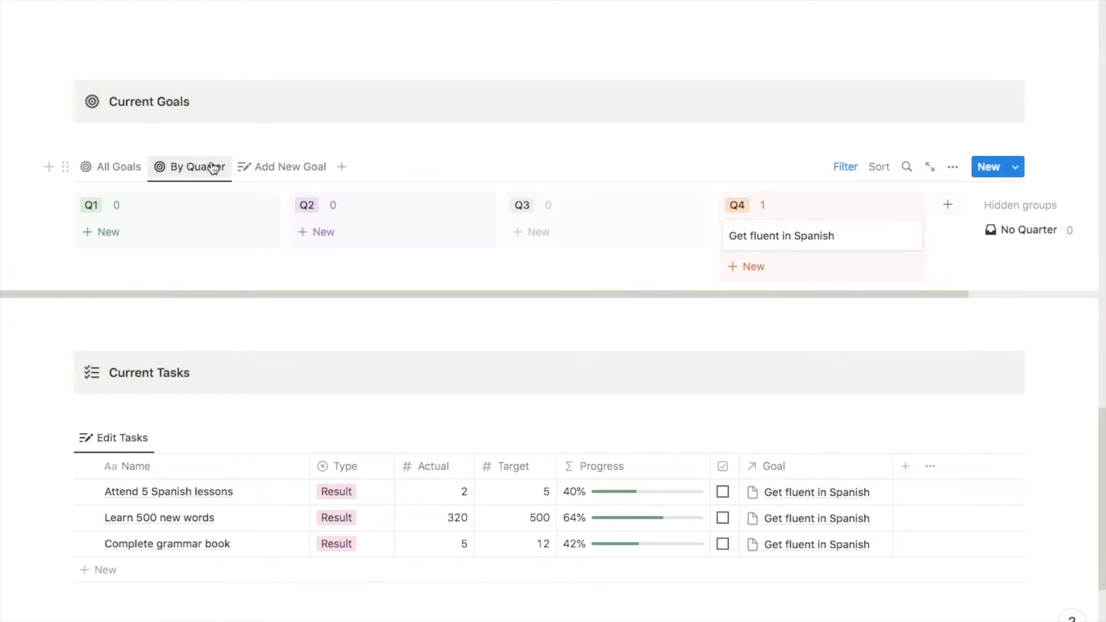
{"action": "left_click", "coordinate": [109, 166]}
{"action": "scroll", "coordinate": [244, 261], "scroll_direction": "down", "scroll_amount": 2}
{"action": "scroll", "coordinate": [270, 266], "scroll_direction": "down", "scroll_amount": 3}
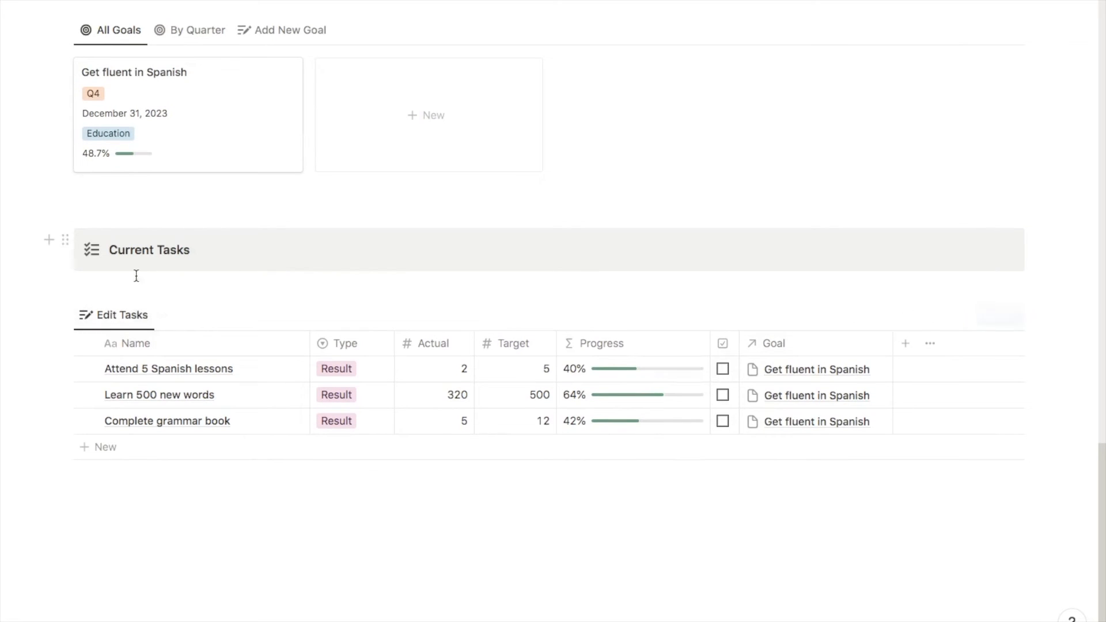
{"action": "scroll", "coordinate": [166, 330], "scroll_direction": "up", "scroll_amount": 1}
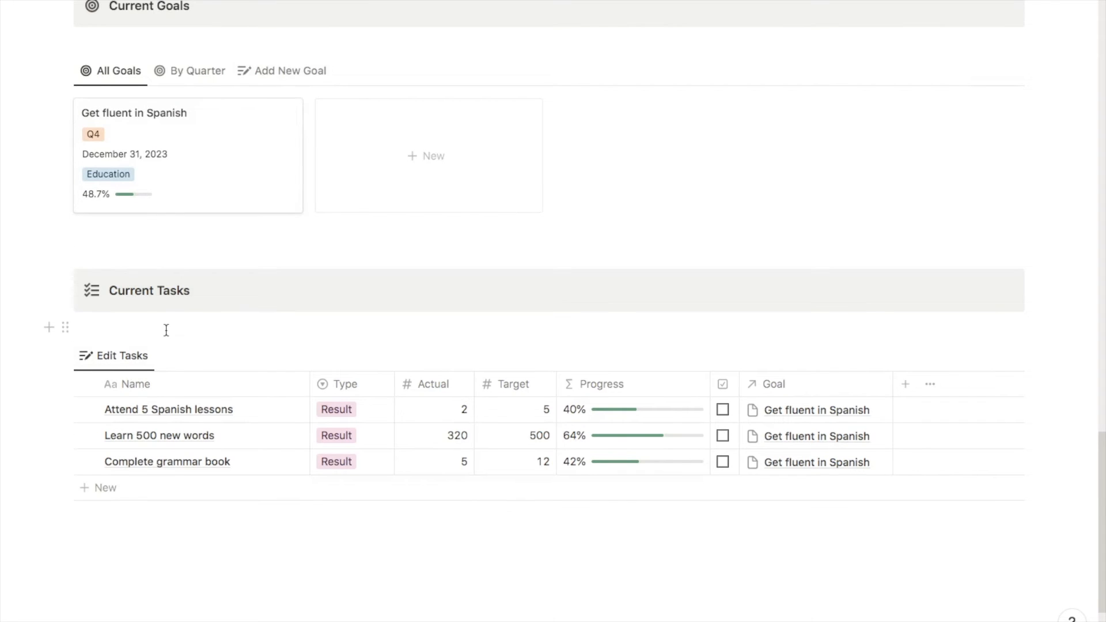
Switch Current Goals to the Add New Goal view and review the Save $10k goal alongside its Save $1,250 per month task
{"action": "scroll", "coordinate": [171, 515], "scroll_direction": "up", "scroll_amount": 1}
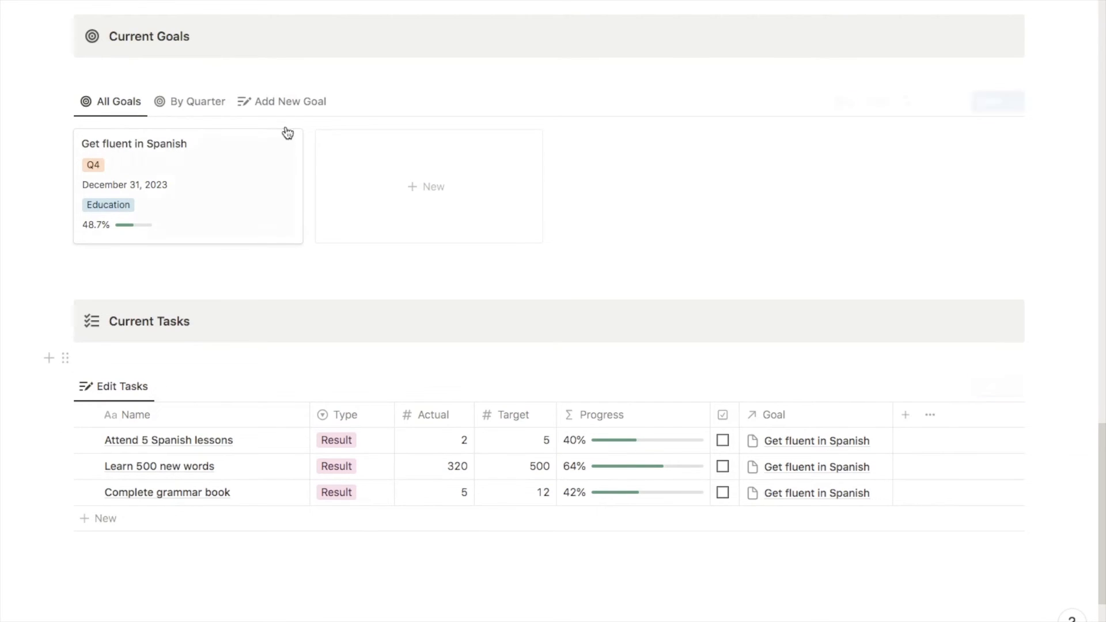
{"action": "left_click", "coordinate": [287, 103]}
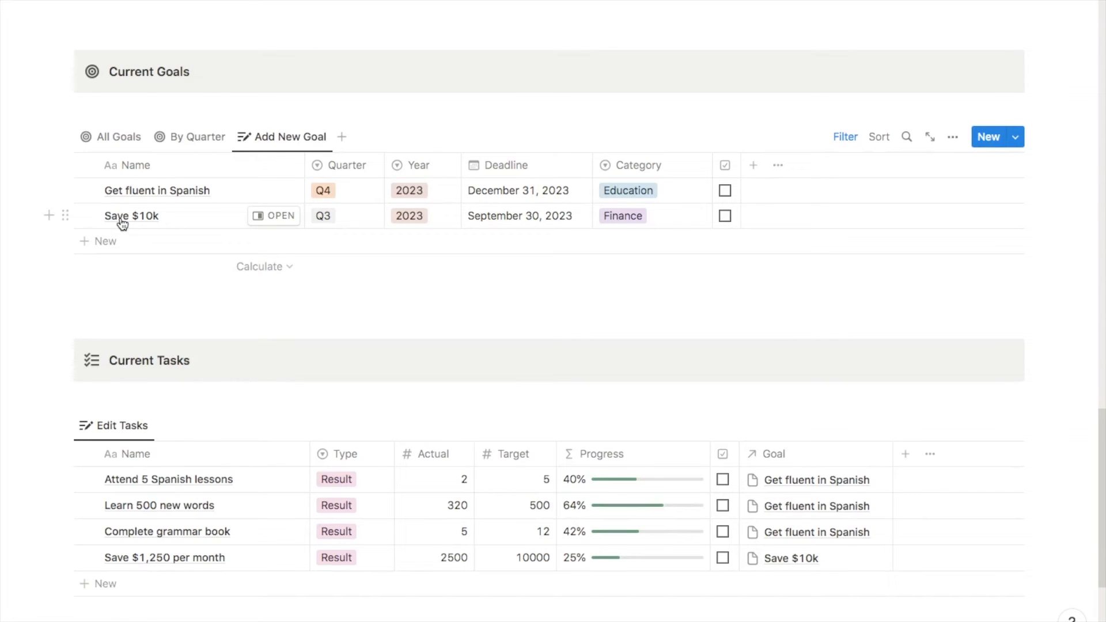
{"action": "scroll", "coordinate": [300, 388], "scroll_direction": "down", "scroll_amount": 1}
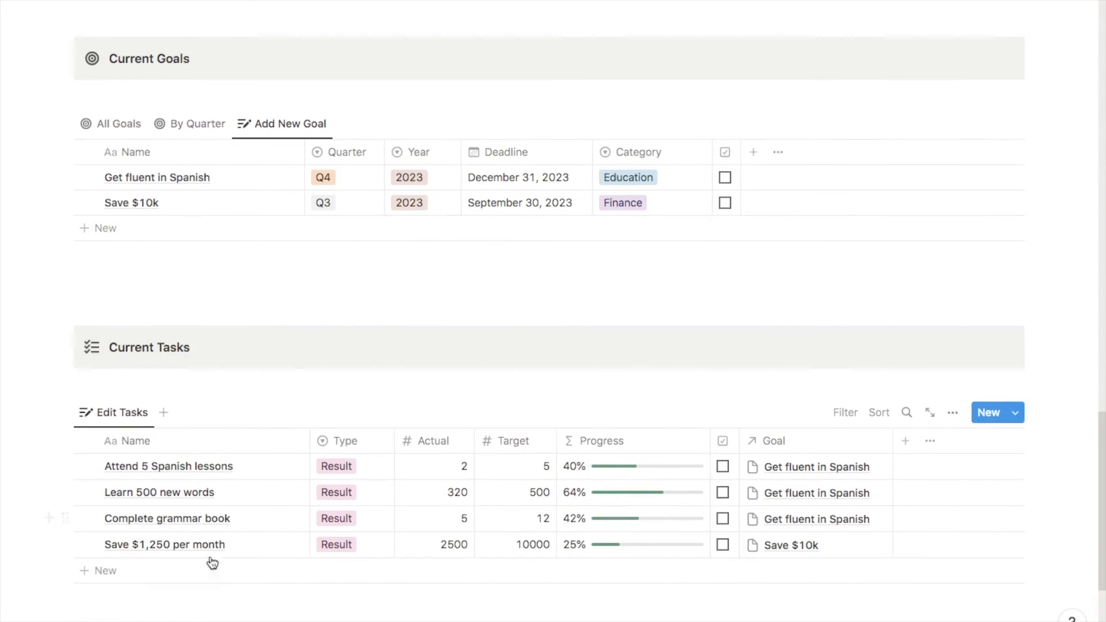
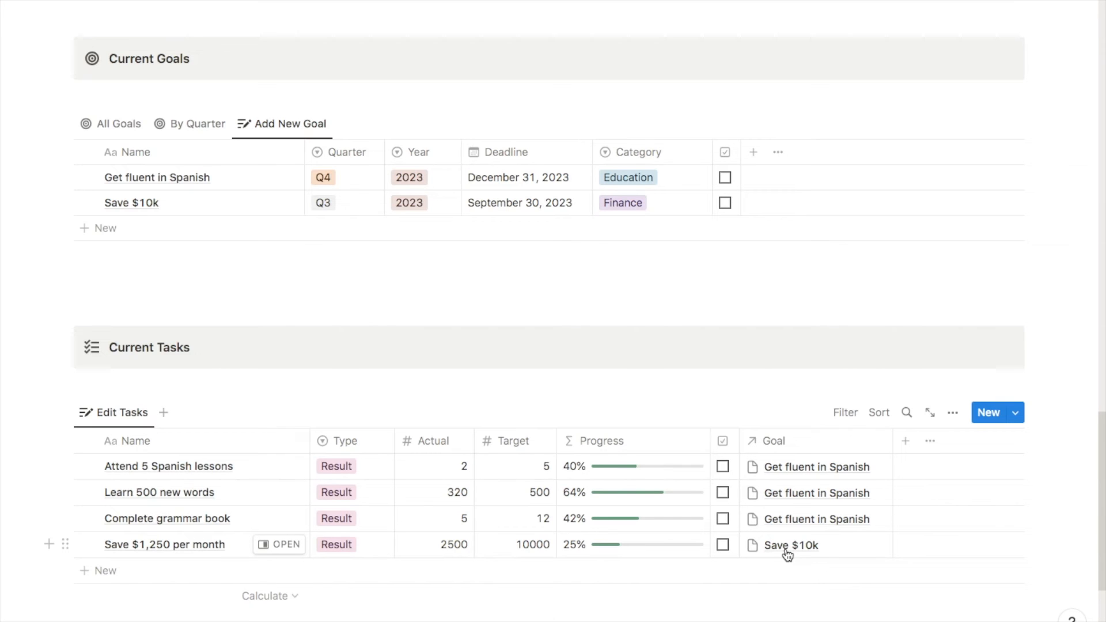
{"action": "scroll", "coordinate": [486, 590], "scroll_direction": "down", "scroll_amount": 1}
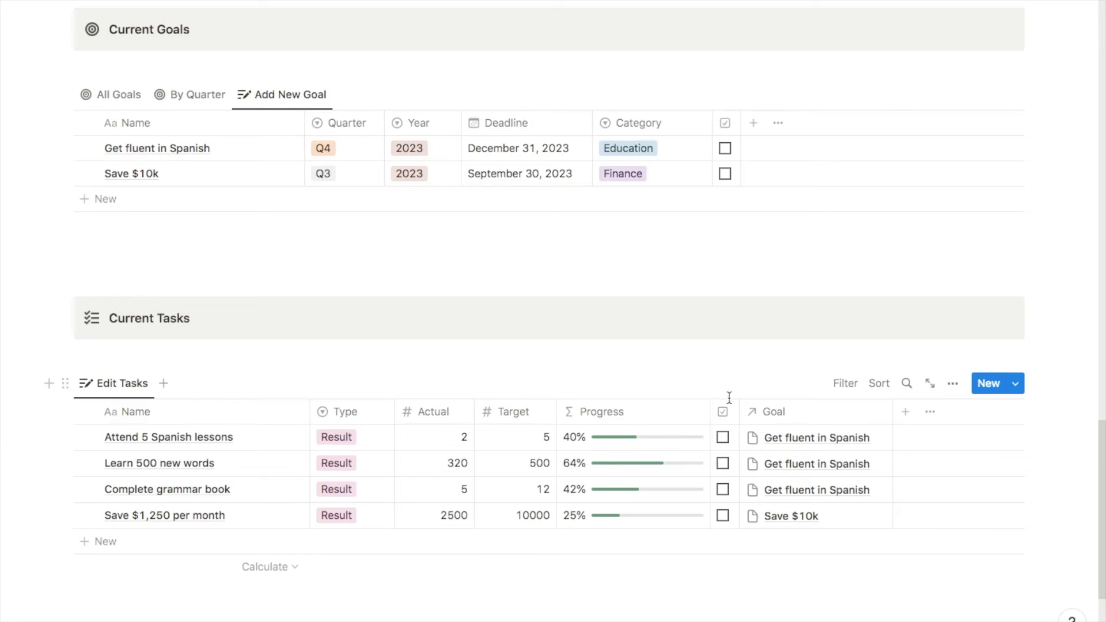
Group the Edit Tasks table by Goal and hide its empty groups
{"action": "left_click", "coordinate": [952, 384]}
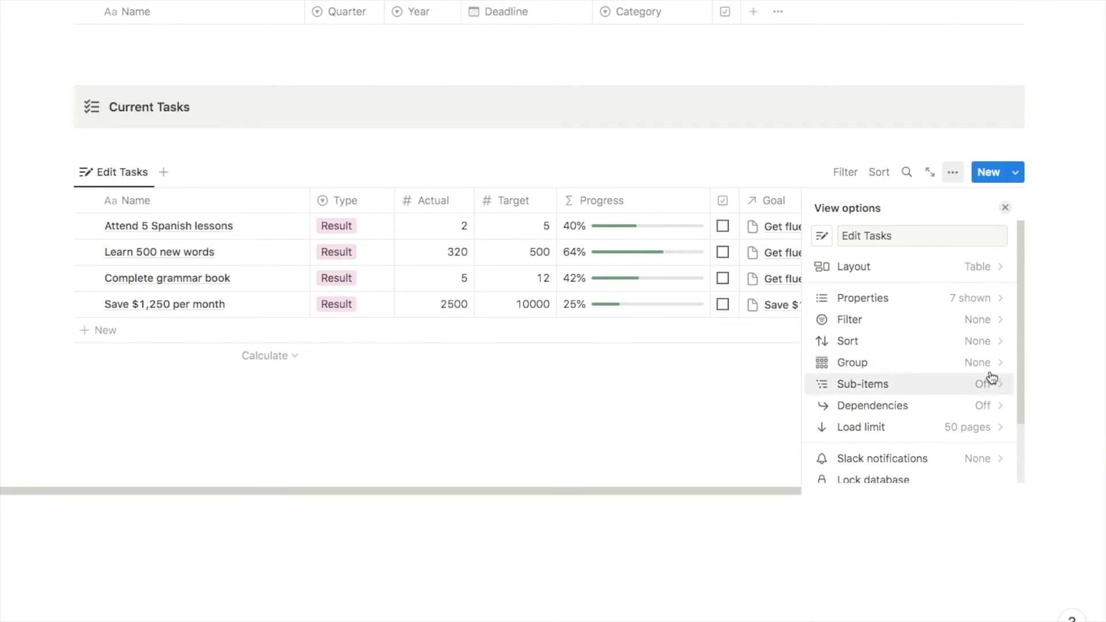
{"action": "left_click", "coordinate": [915, 364]}
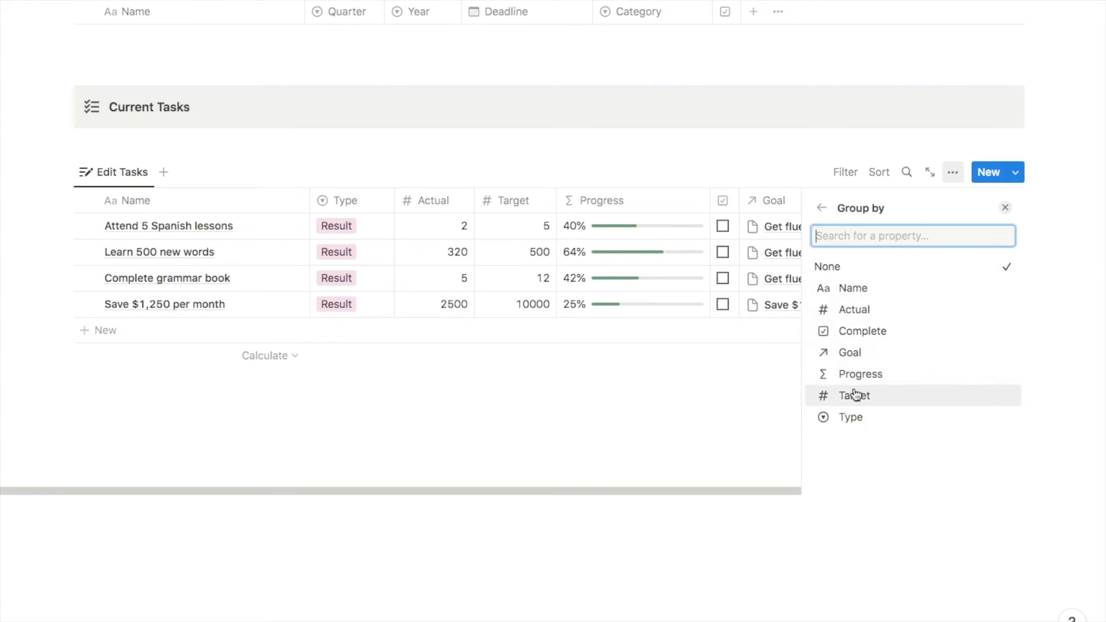
{"action": "left_click", "coordinate": [860, 353]}
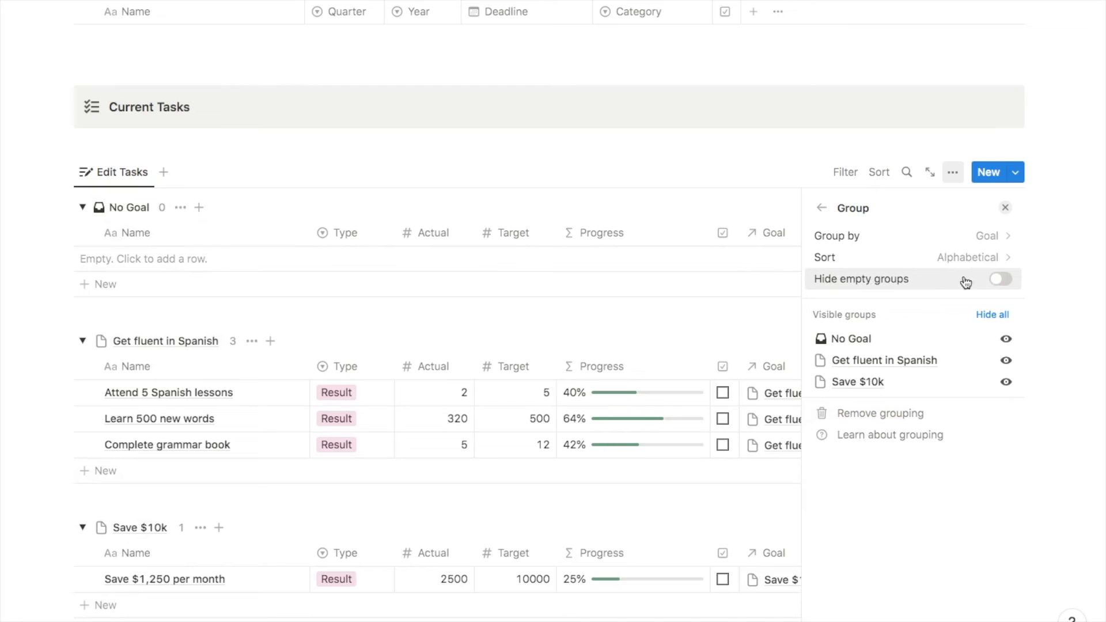
{"action": "left_click", "coordinate": [1001, 280]}
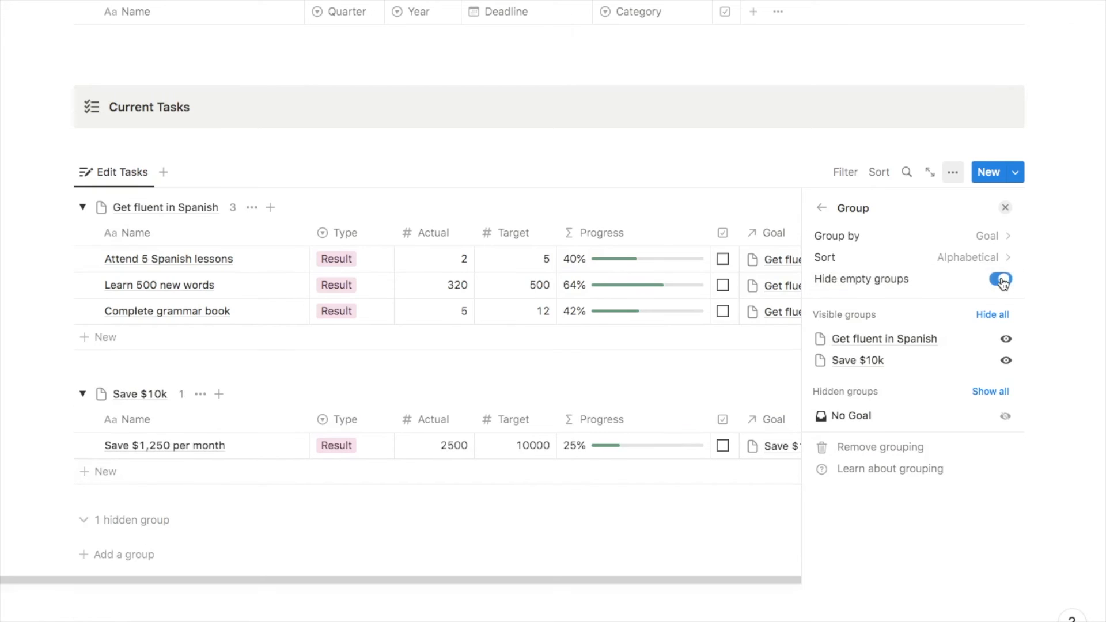
{"action": "left_click", "coordinate": [1004, 208]}
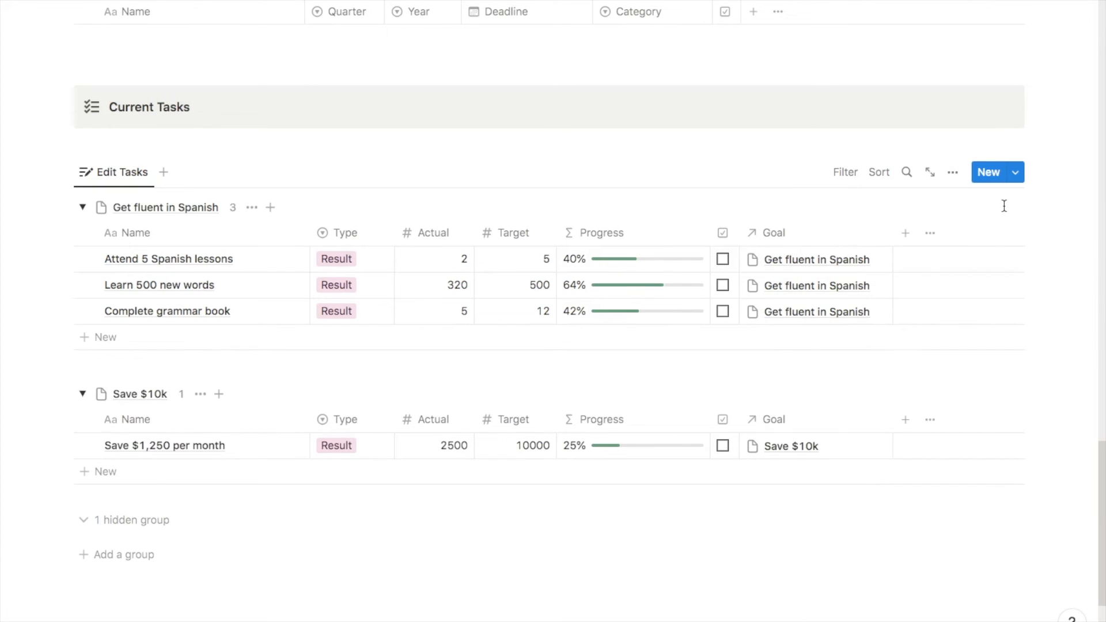
Collapse both goal groups in Edit Tasks, and expand only Get fluent in Spanish again
{"action": "left_click", "coordinate": [84, 208]}
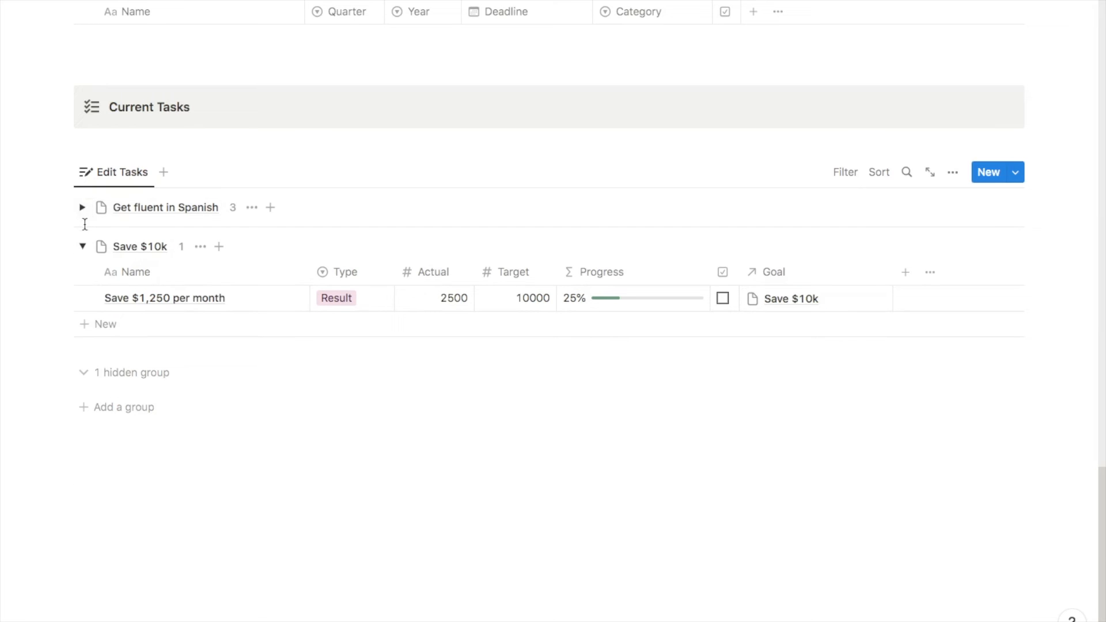
{"action": "left_click", "coordinate": [82, 248]}
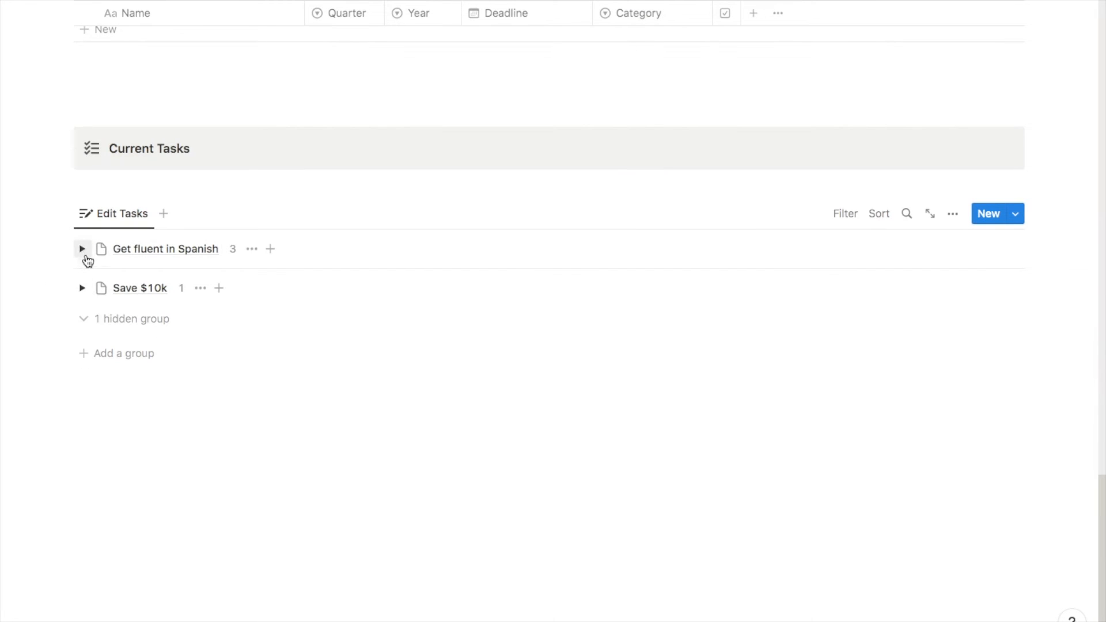
{"action": "left_click", "coordinate": [83, 250]}
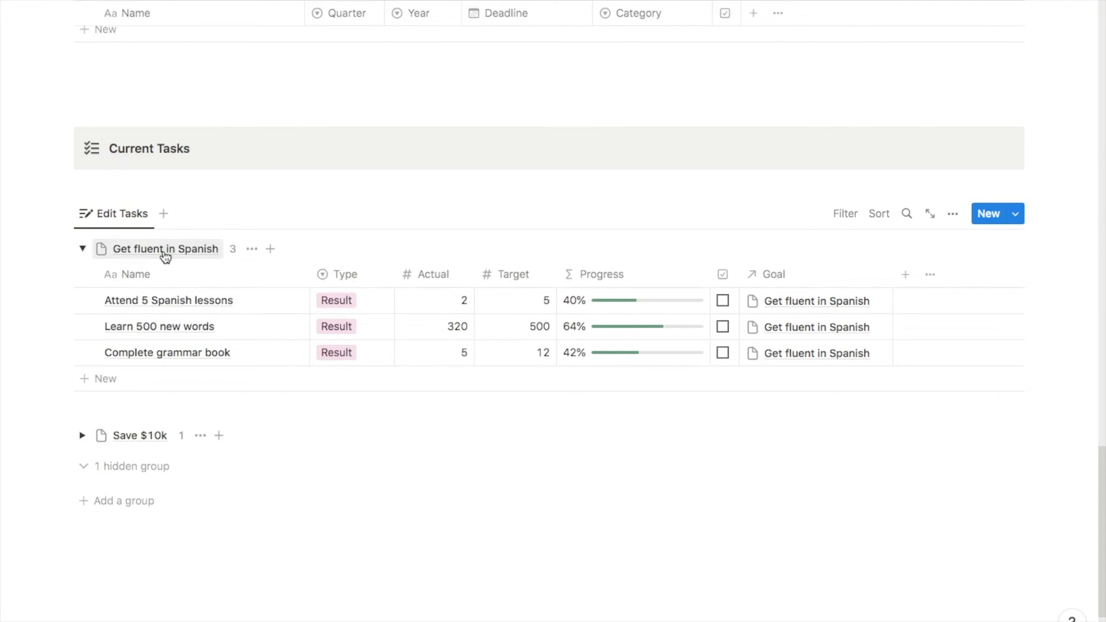
Add a blank test task under Get fluent in Spanish, hide the Goal column, and delete the blank task
{"action": "left_click", "coordinate": [106, 379]}
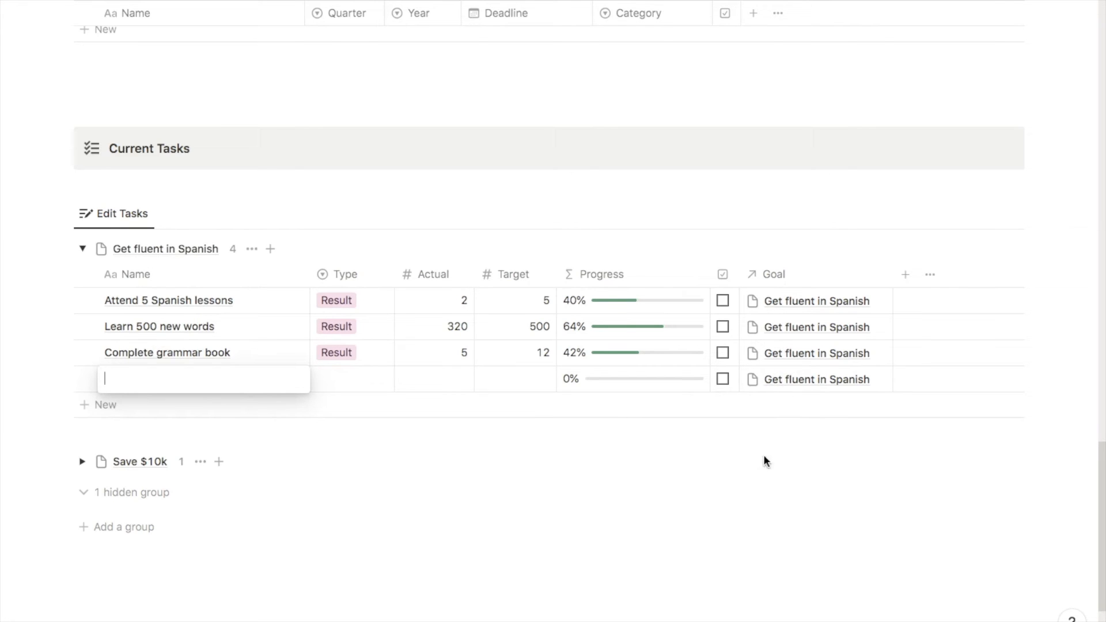
{"action": "left_click", "coordinate": [801, 279]}
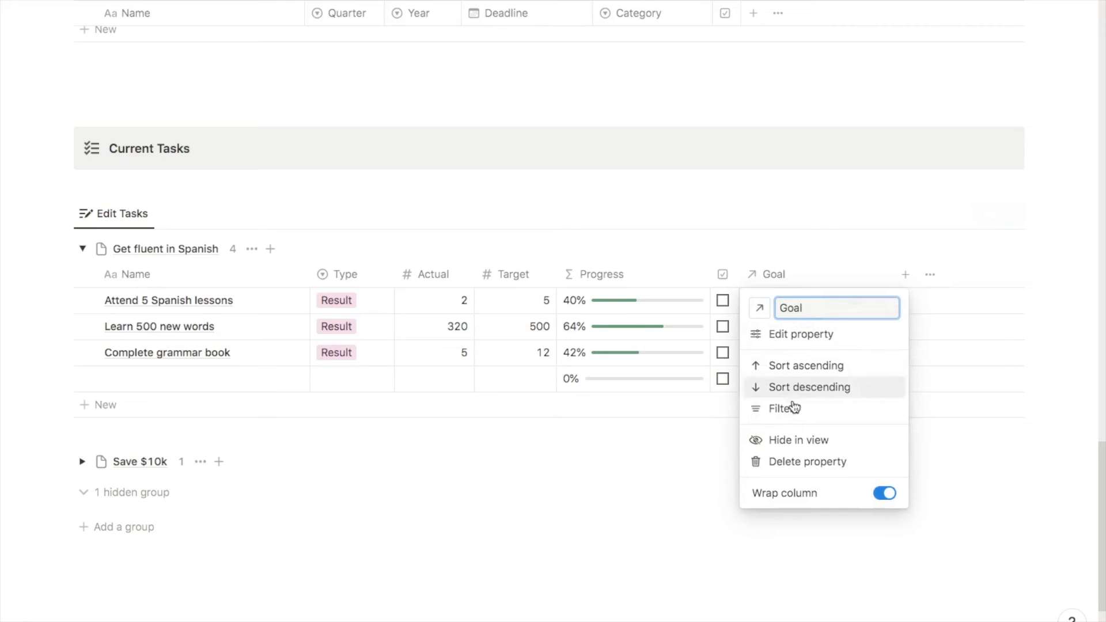
{"action": "left_click", "coordinate": [803, 439]}
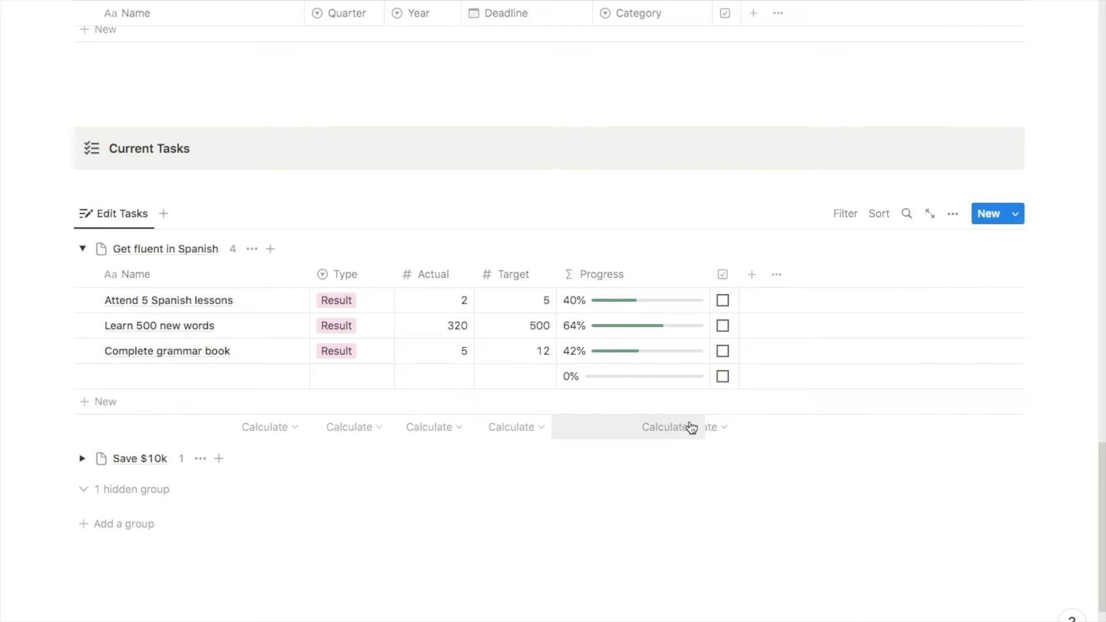
{"action": "left_click", "coordinate": [65, 378]}
{"action": "key", "text": "Delete"}
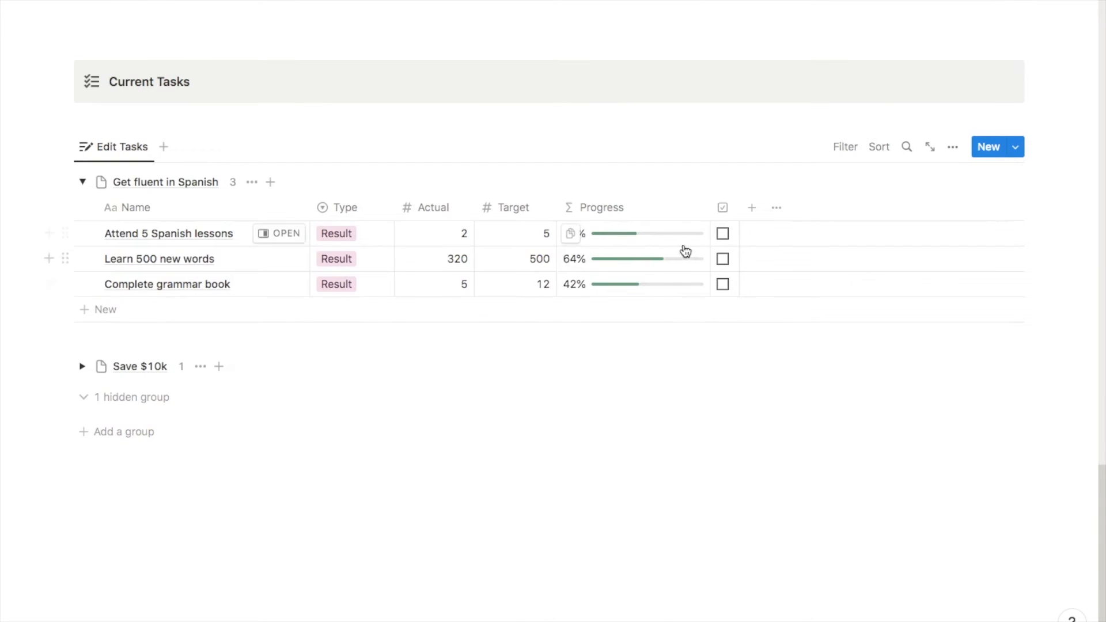
Check and uncheck Attend 5 Spanish lessons as a test, and filter Edit Tasks to Complete is Unchecked
{"action": "left_click", "coordinate": [723, 237]}
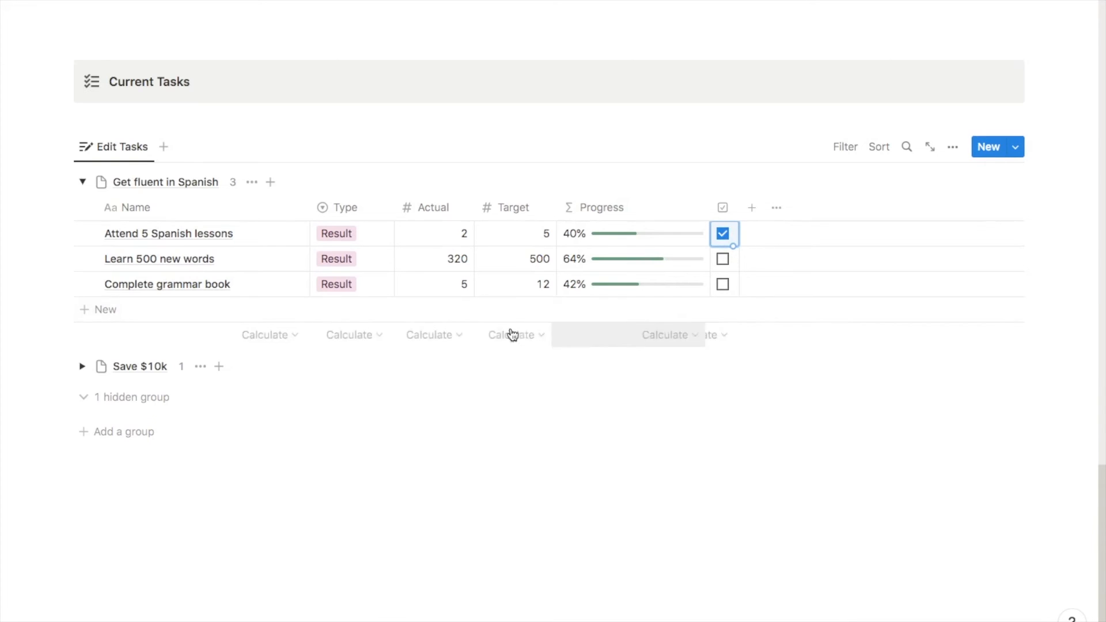
{"action": "left_click", "coordinate": [723, 236]}
{"action": "left_click", "coordinate": [845, 149]}
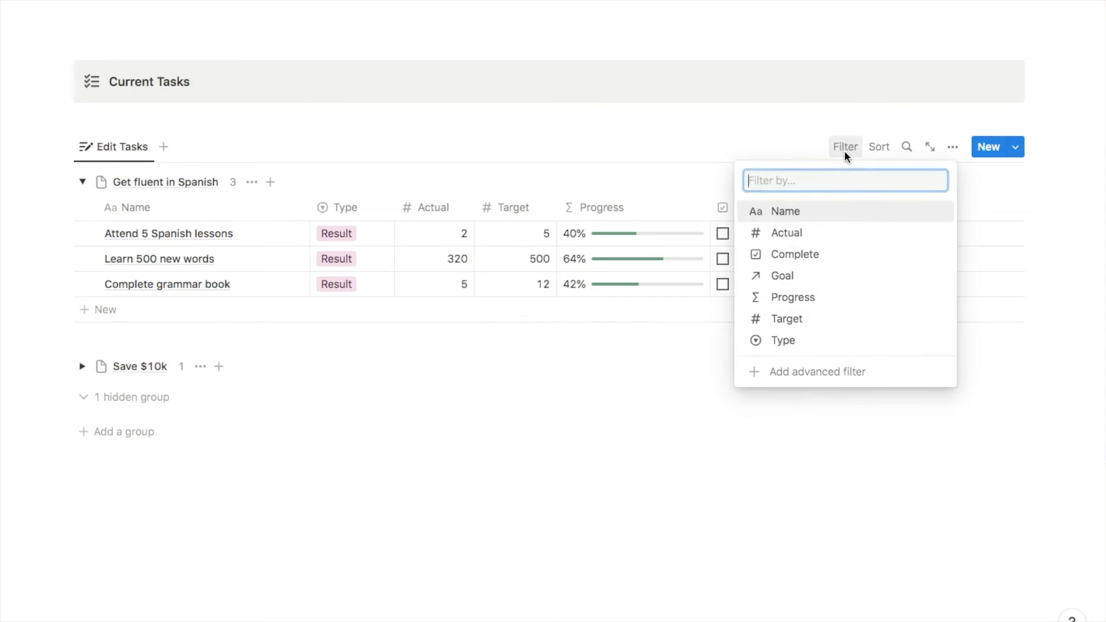
{"action": "left_click", "coordinate": [790, 255]}
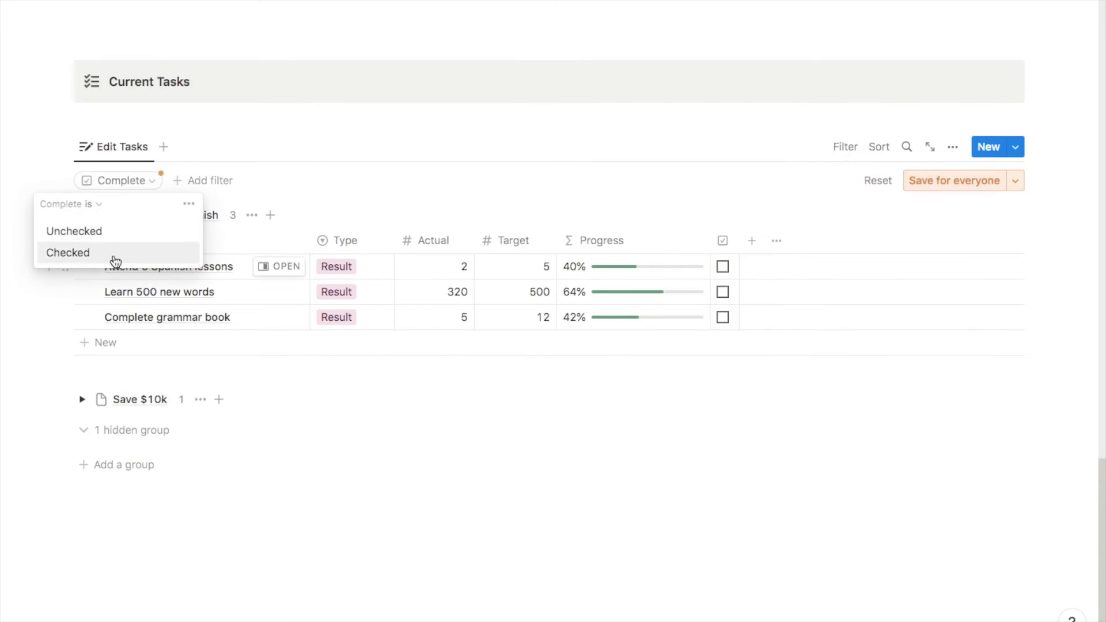
{"action": "left_click", "coordinate": [83, 235]}
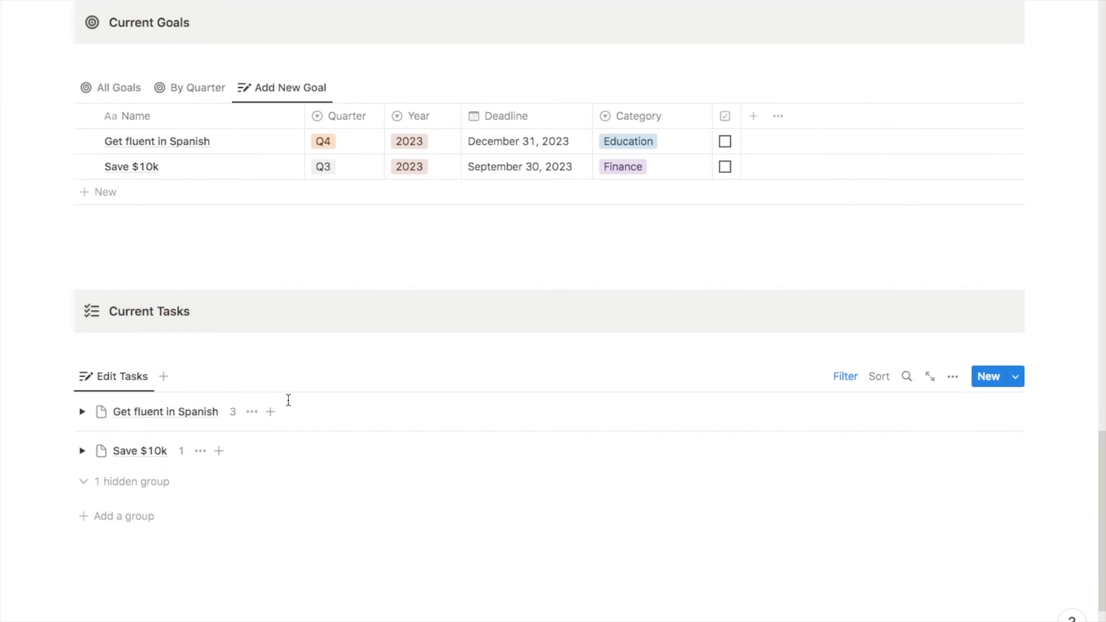
Add a Board view named All Tasks to the Current Tasks database and give it the circle outline icon
{"action": "scroll", "coordinate": [287, 399], "scroll_direction": "up", "scroll_amount": 1}
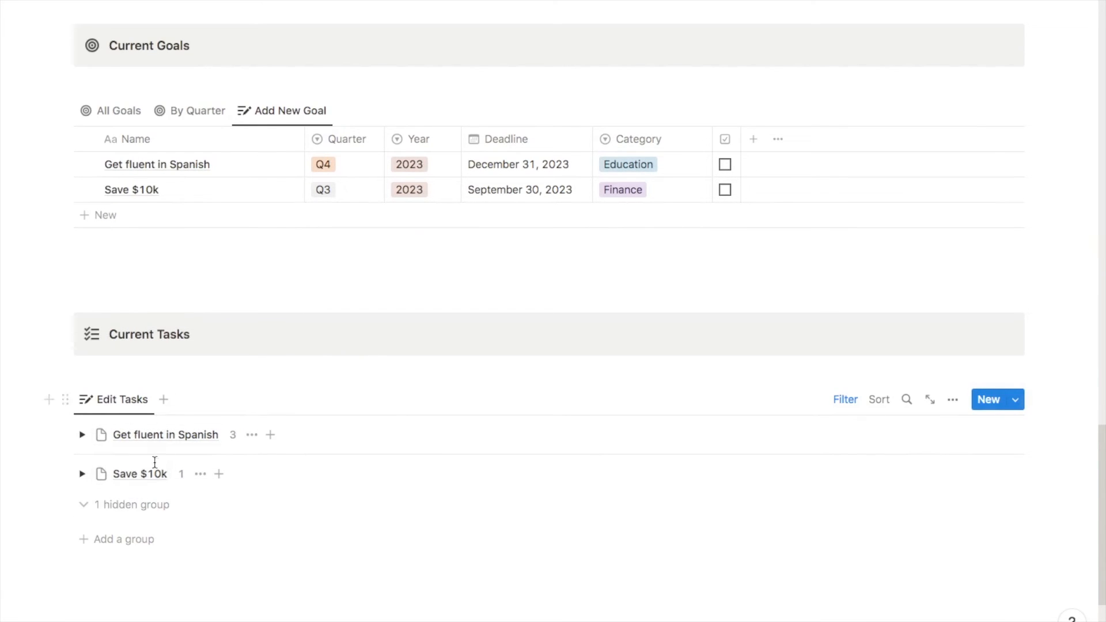
{"action": "scroll", "coordinate": [130, 342], "scroll_direction": "down", "scroll_amount": 3}
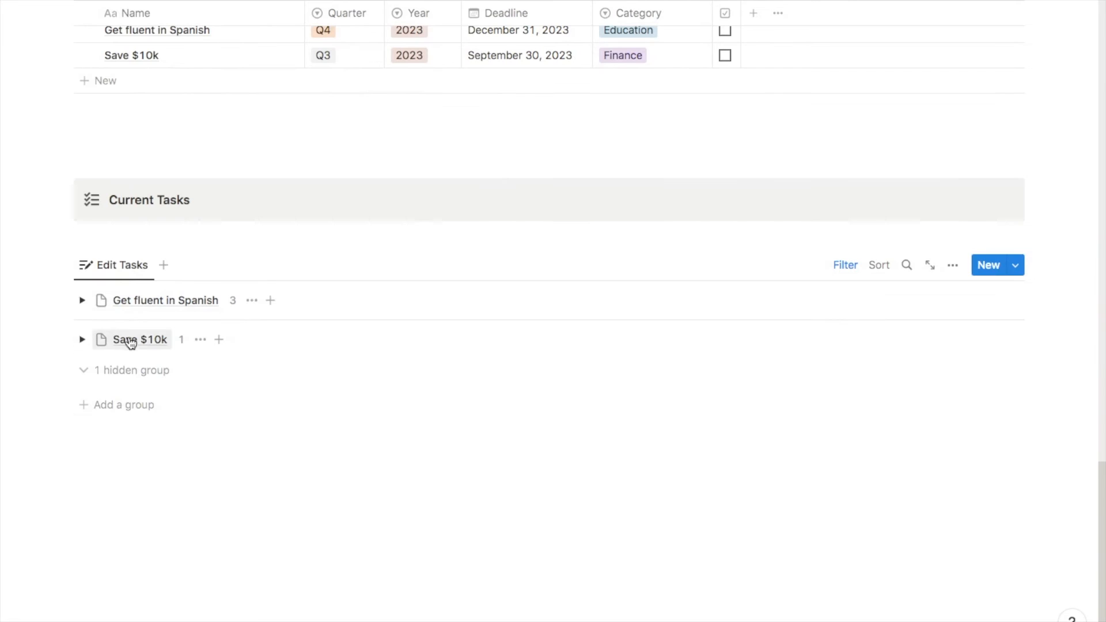
{"action": "left_click", "coordinate": [164, 265]}
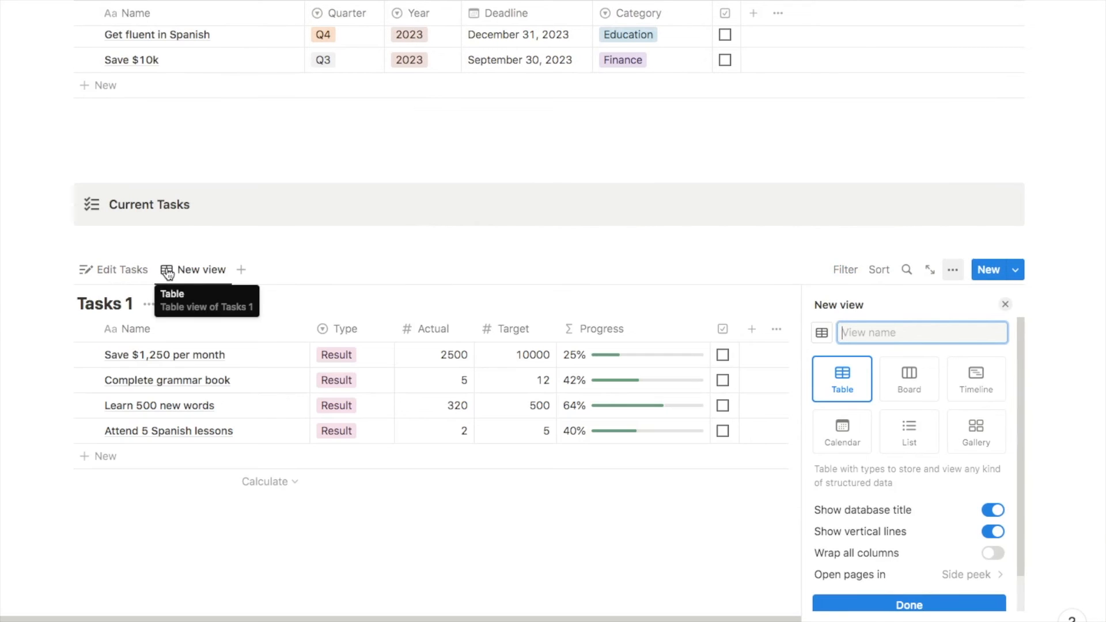
{"action": "type", "text": "All"}
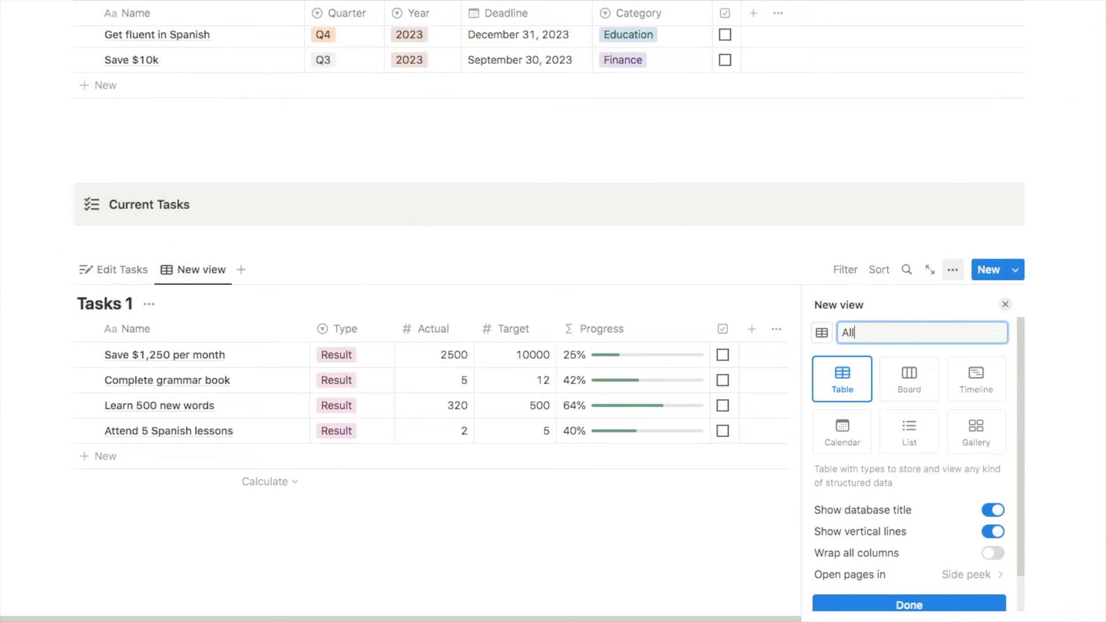
{"action": "left_click", "coordinate": [821, 333]}
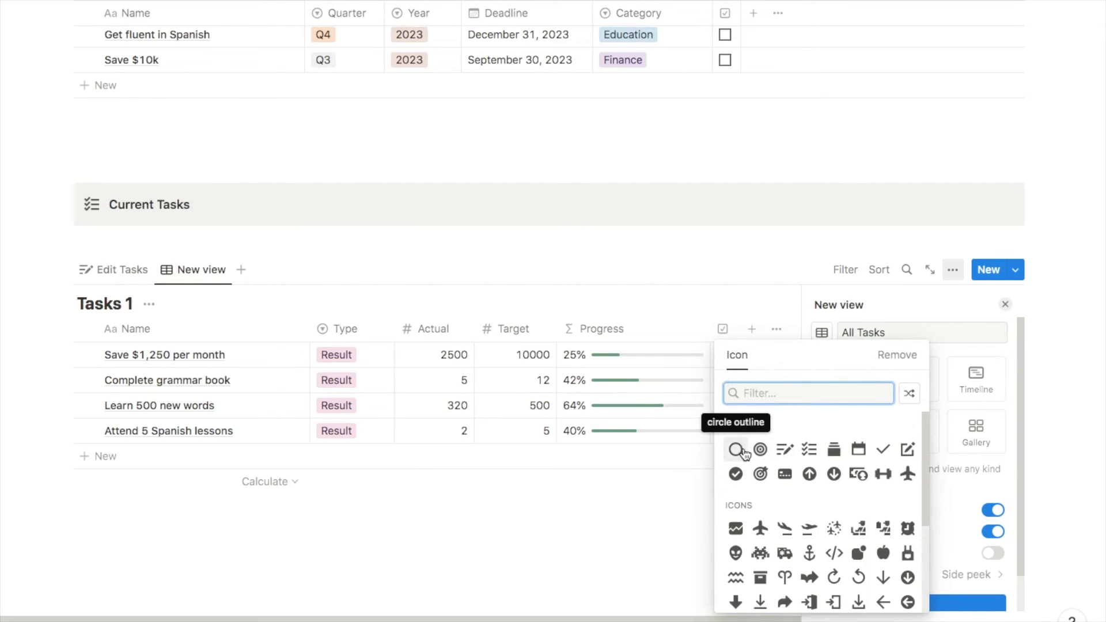
{"action": "left_click", "coordinate": [735, 449]}
{"action": "left_click", "coordinate": [908, 393]}
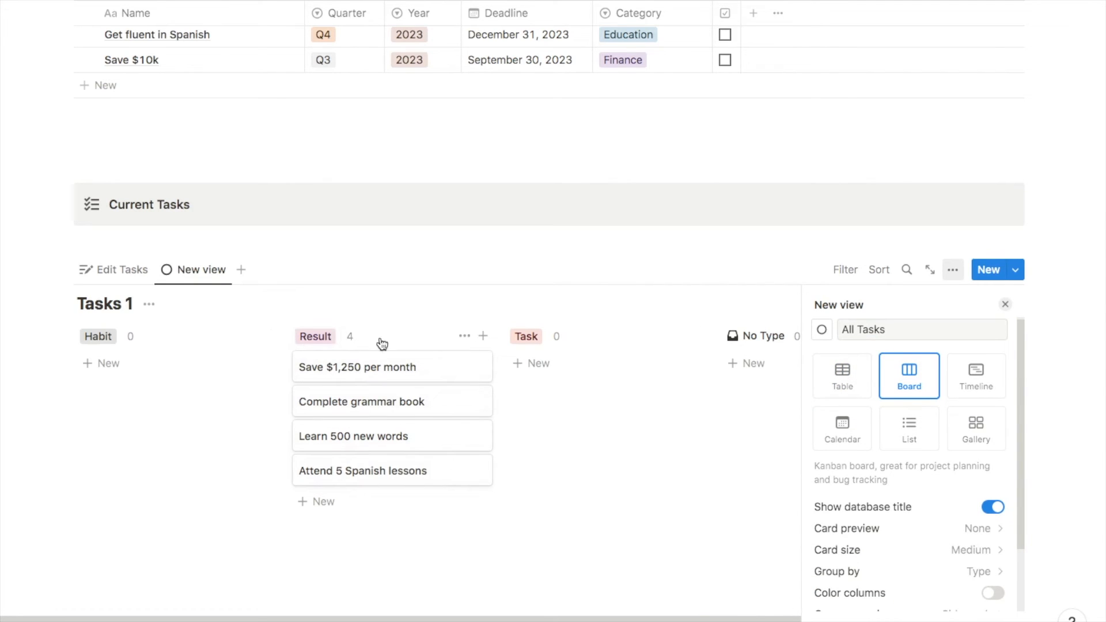
Group the All Tasks board by Goal, turn on colored columns, and hide empty groups
{"action": "scroll", "coordinate": [898, 483], "scroll_direction": "down", "scroll_amount": 1}
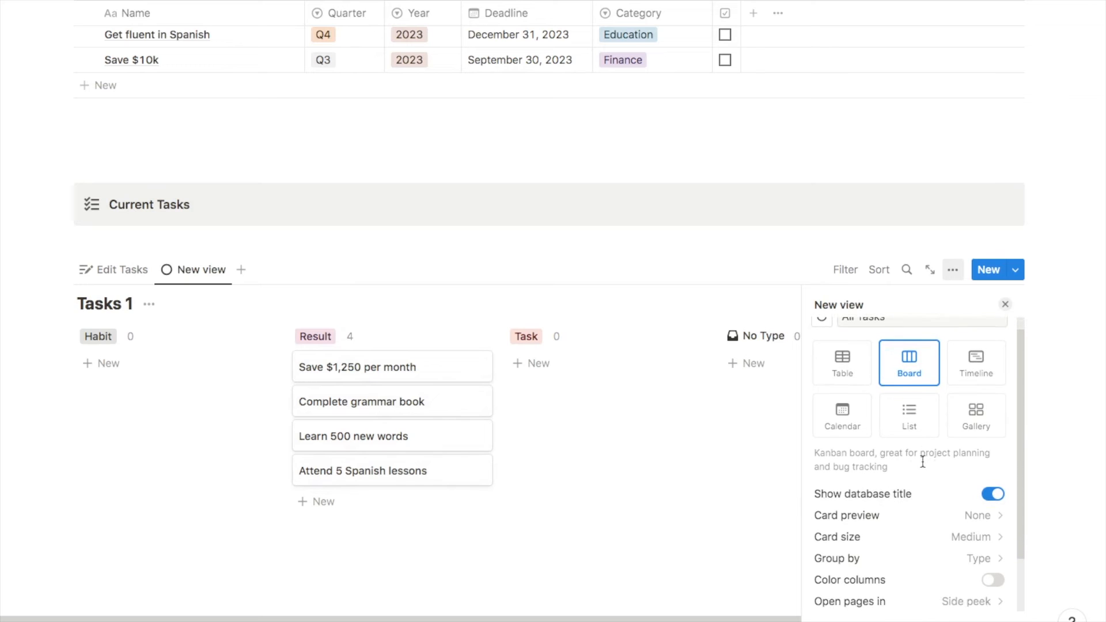
{"action": "scroll", "coordinate": [907, 483], "scroll_direction": "down", "scroll_amount": 1}
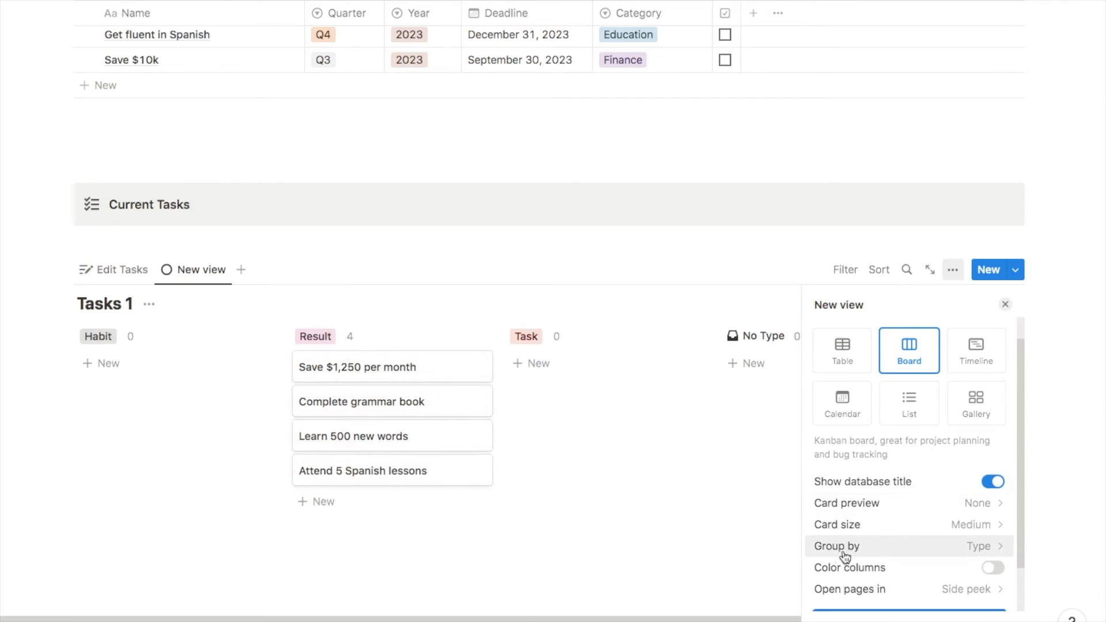
{"action": "left_click", "coordinate": [987, 544]}
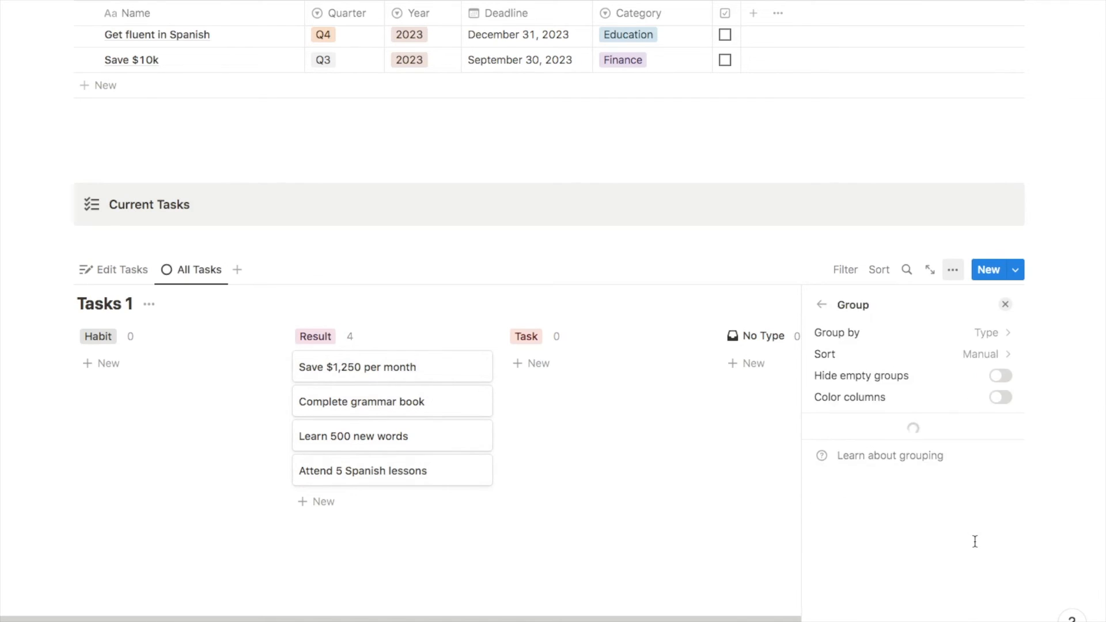
{"action": "left_click", "coordinate": [878, 337]}
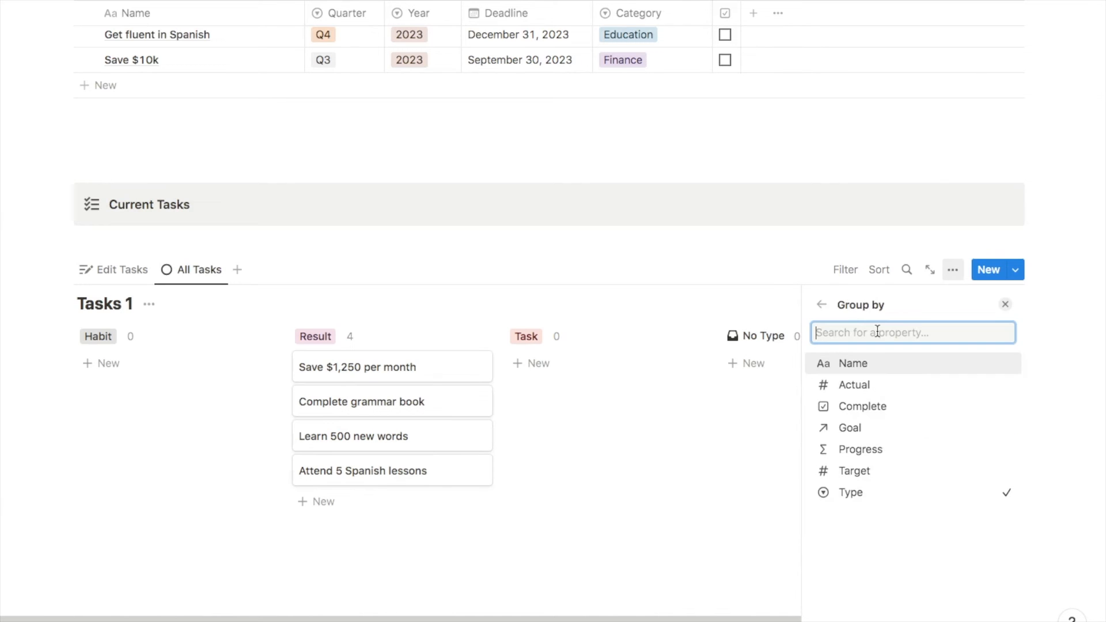
{"action": "left_click", "coordinate": [851, 428]}
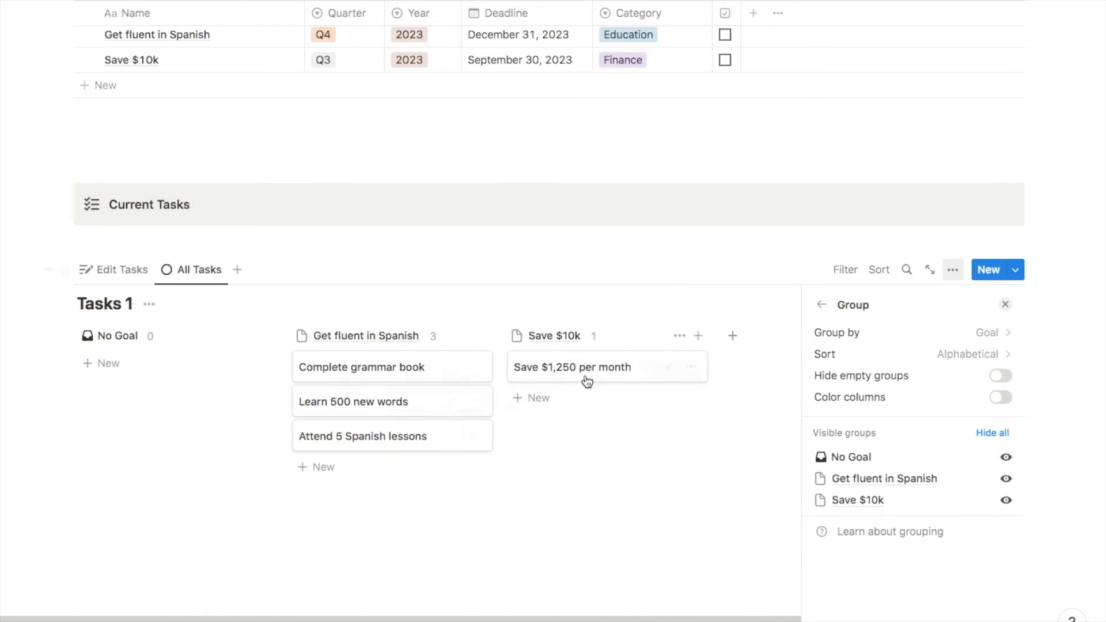
{"action": "left_click", "coordinate": [1000, 398]}
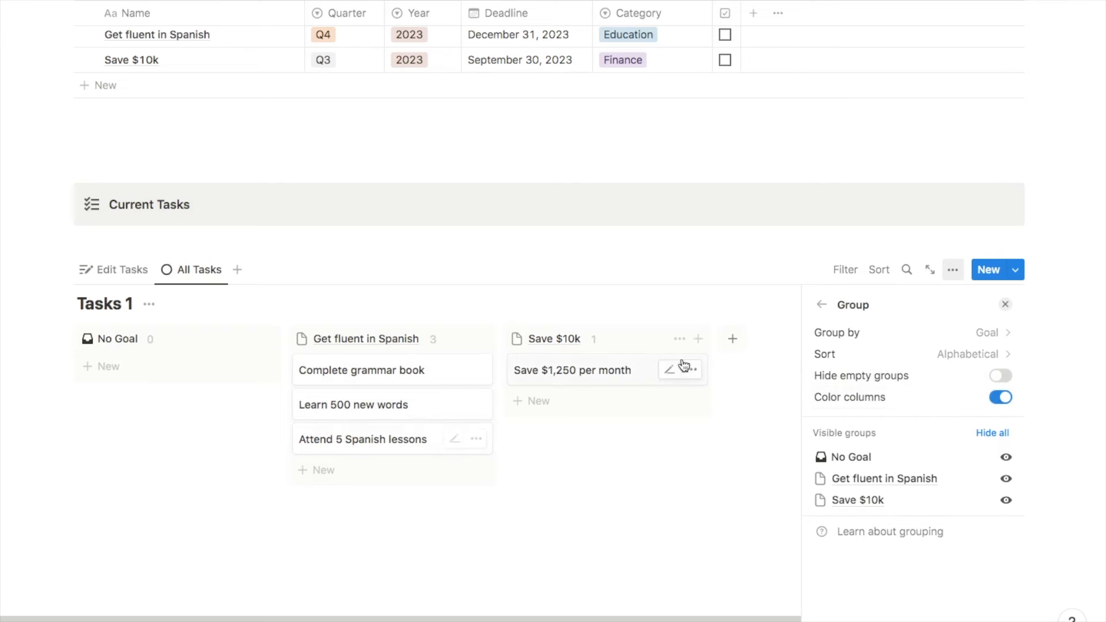
{"action": "left_click", "coordinate": [999, 377]}
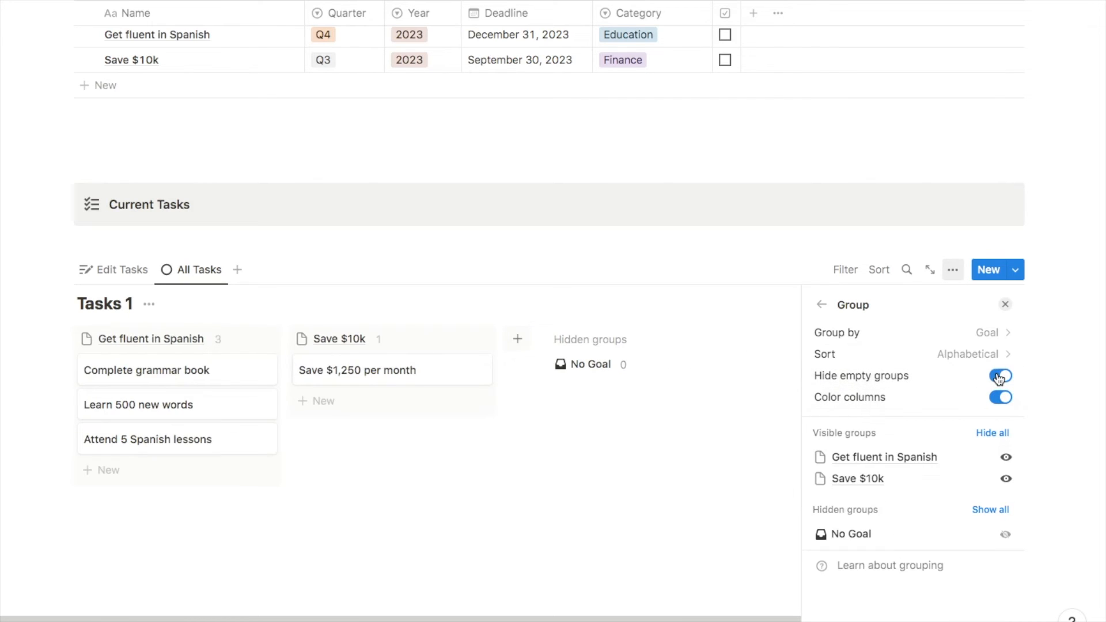
{"action": "left_click", "coordinate": [995, 254]}
Hide the database title on the All Tasks board and show the Progress property on its cards
{"action": "left_click", "coordinate": [153, 260]}
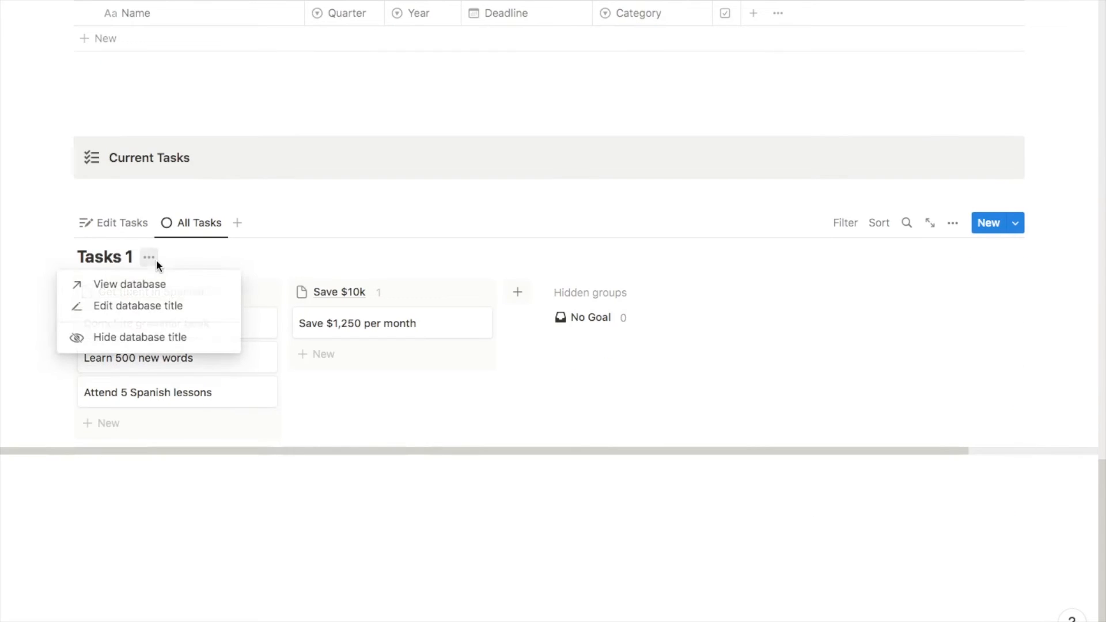
{"action": "left_click", "coordinate": [140, 337]}
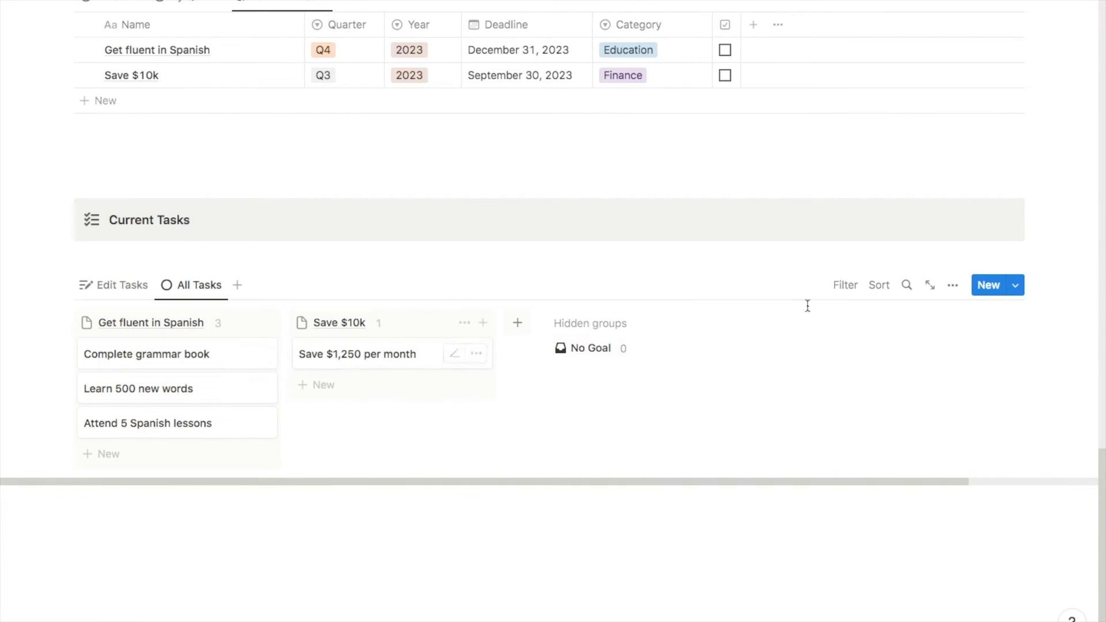
{"action": "left_click", "coordinate": [952, 287]}
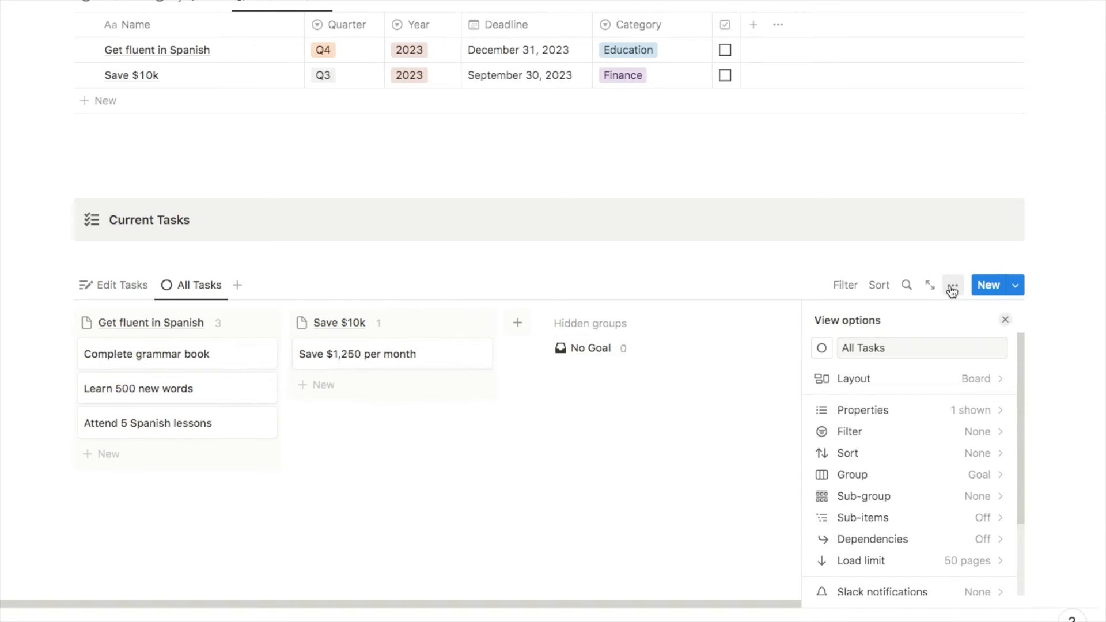
{"action": "left_click", "coordinate": [868, 410]}
{"action": "scroll", "coordinate": [876, 449], "scroll_direction": "down", "scroll_amount": 1}
{"action": "scroll", "coordinate": [863, 478], "scroll_direction": "down", "scroll_amount": 1}
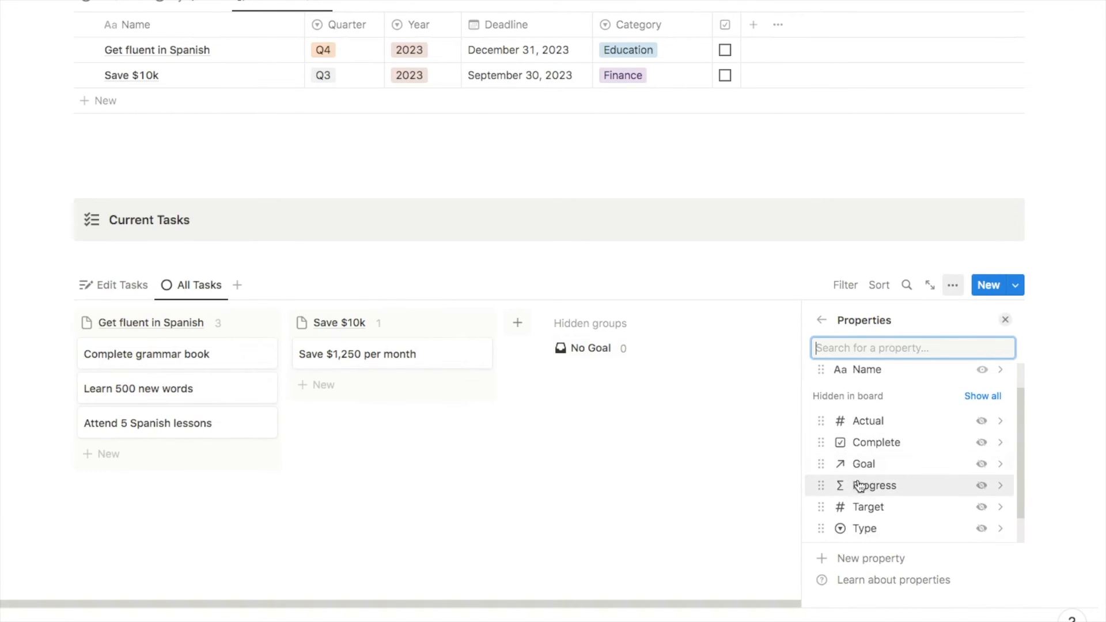
{"action": "left_click", "coordinate": [980, 485]}
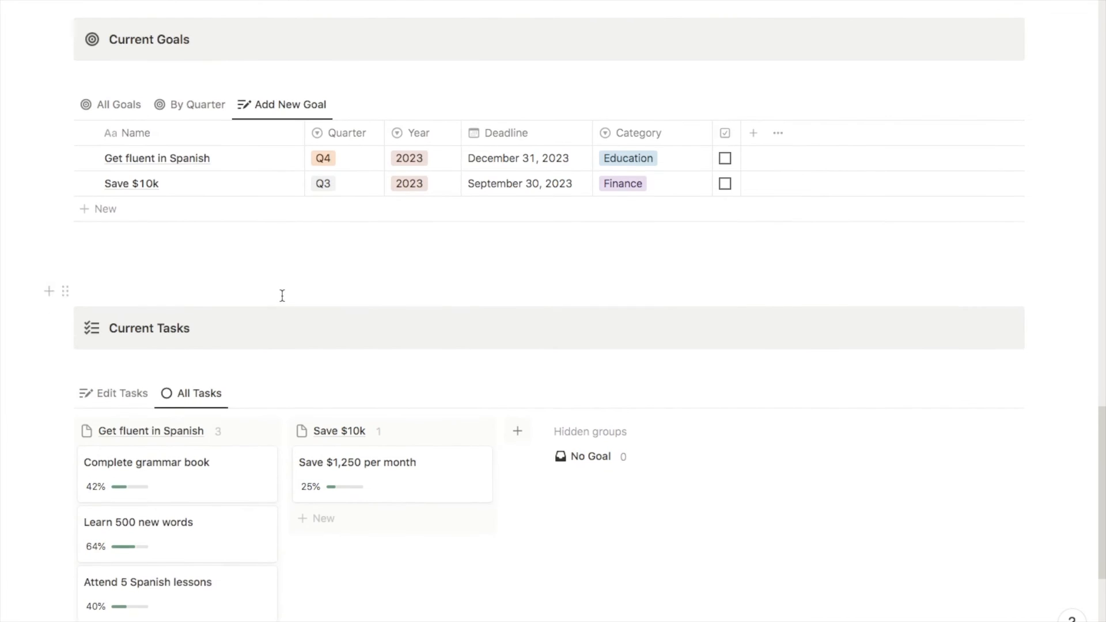
Create a new untitled page template for the Goals database with the target icon
{"action": "scroll", "coordinate": [282, 295], "scroll_direction": "down", "scroll_amount": 1}
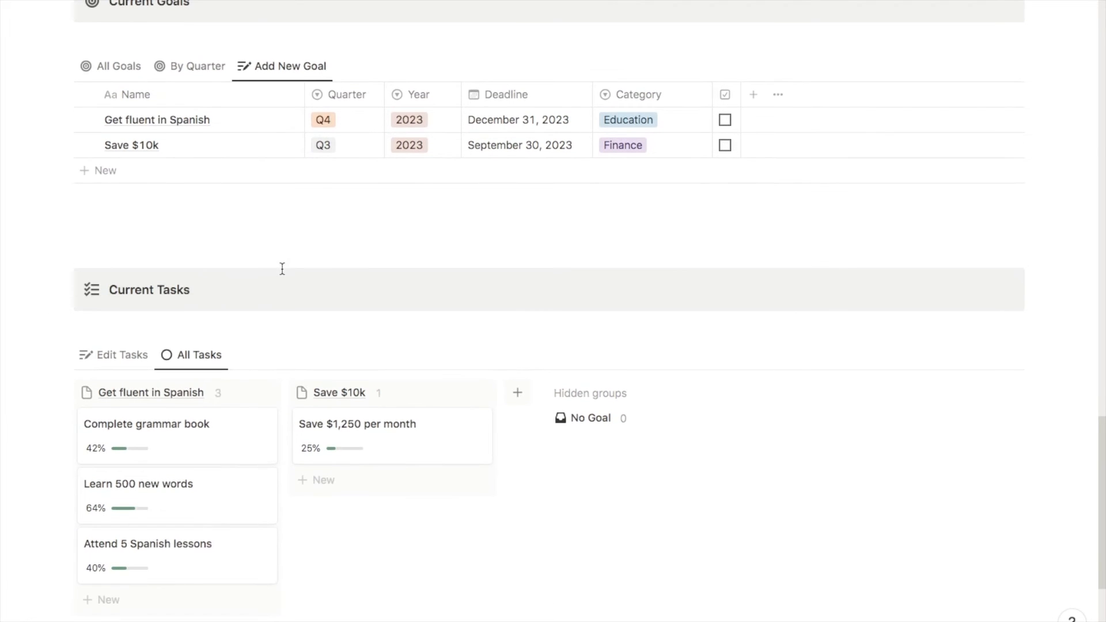
{"action": "scroll", "coordinate": [282, 268], "scroll_direction": "up", "scroll_amount": 1}
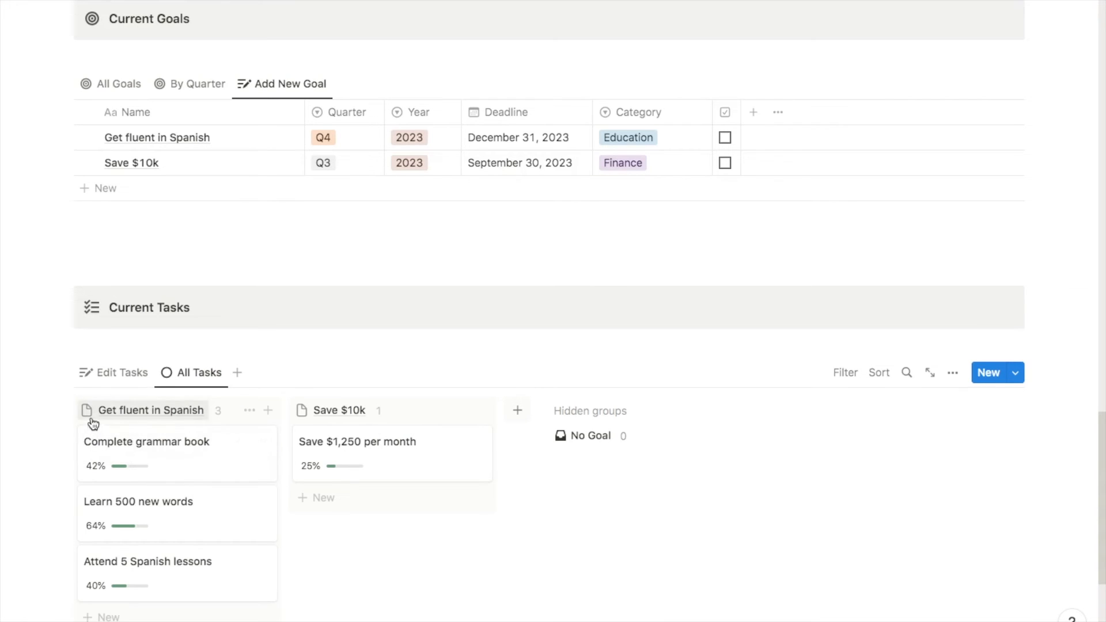
{"action": "scroll", "coordinate": [208, 343], "scroll_direction": "up", "scroll_amount": 1}
{"action": "scroll", "coordinate": [208, 339], "scroll_direction": "up", "scroll_amount": 1}
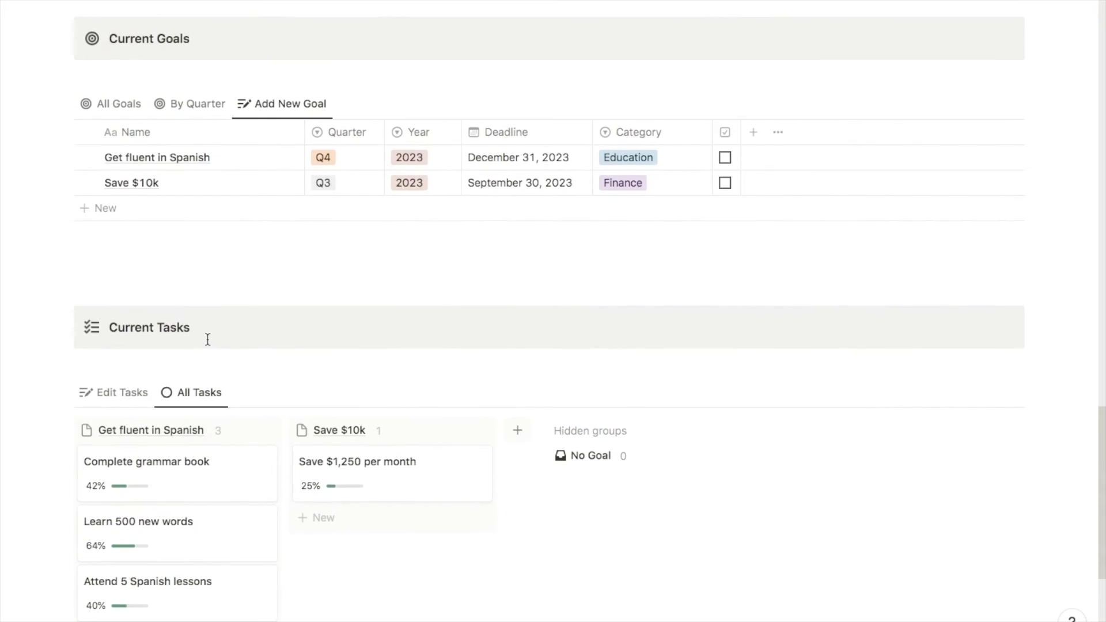
{"action": "scroll", "coordinate": [205, 337], "scroll_direction": "up", "scroll_amount": 1}
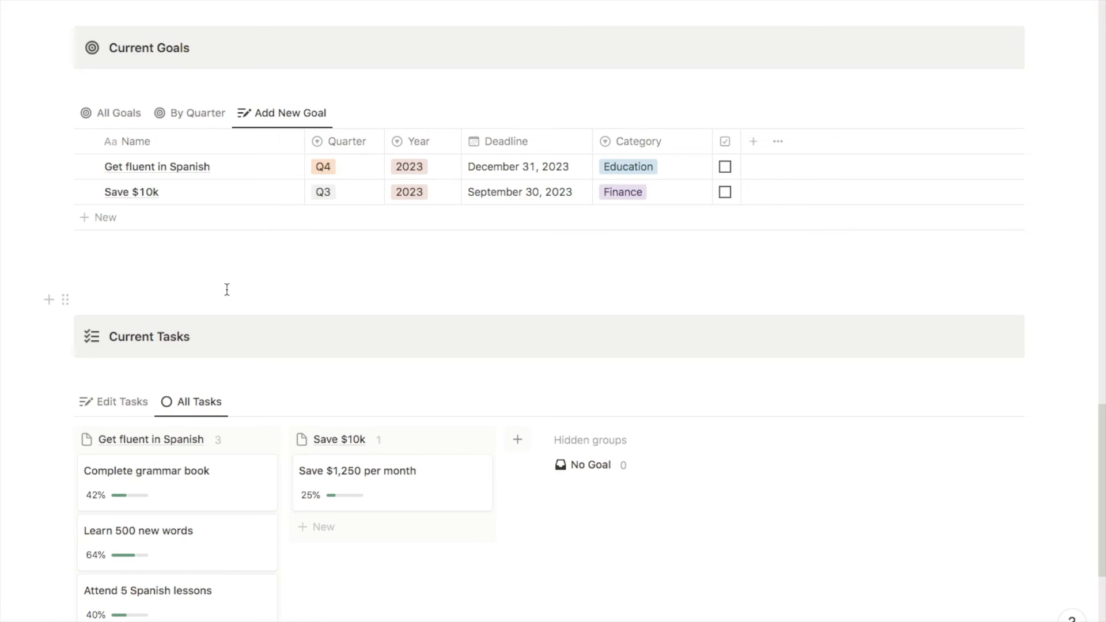
{"action": "scroll", "coordinate": [227, 289], "scroll_direction": "up", "scroll_amount": 2}
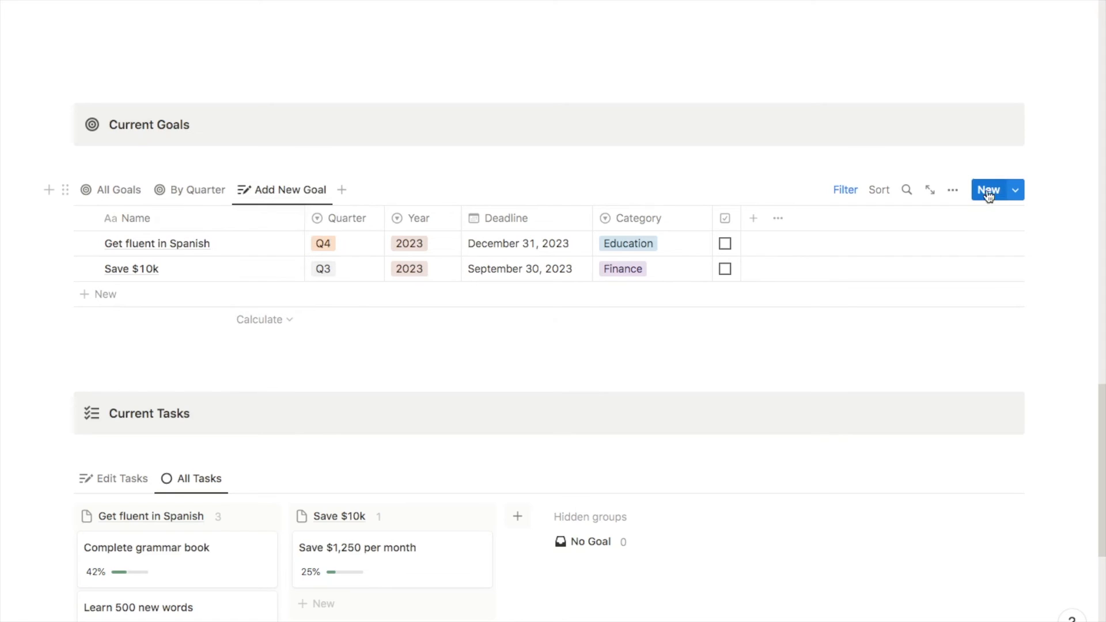
{"action": "left_click", "coordinate": [1016, 191]}
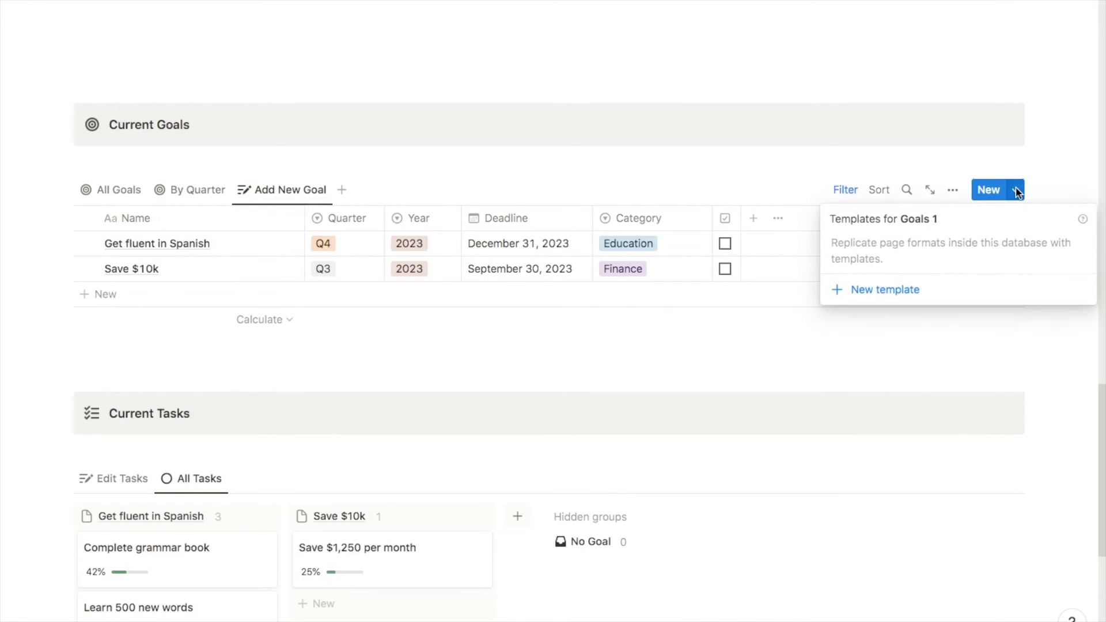
{"action": "left_click", "coordinate": [872, 290]}
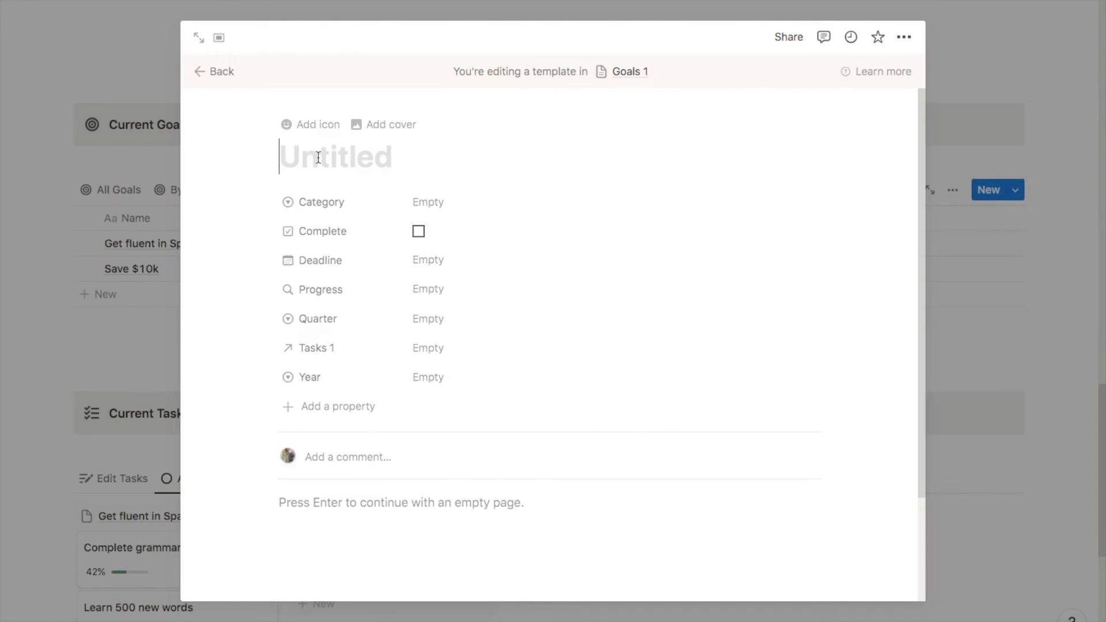
{"action": "left_click", "coordinate": [319, 125]}
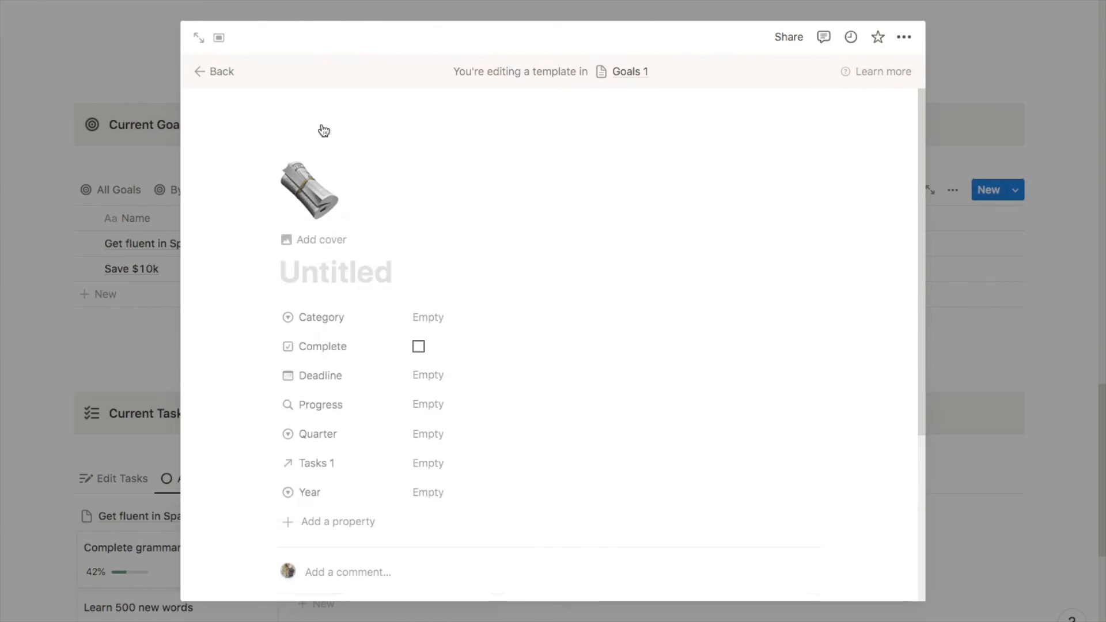
{"action": "left_click", "coordinate": [222, 242]}
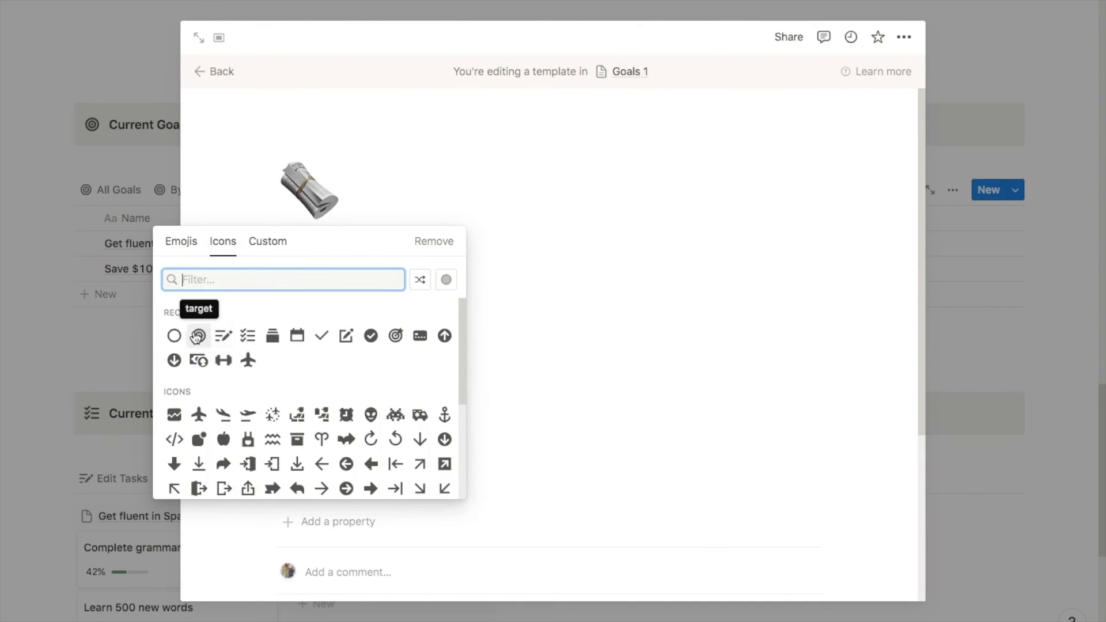
{"action": "mouse_move", "coordinate": [200, 340]}
{"action": "left_click", "coordinate": [148, 381]}
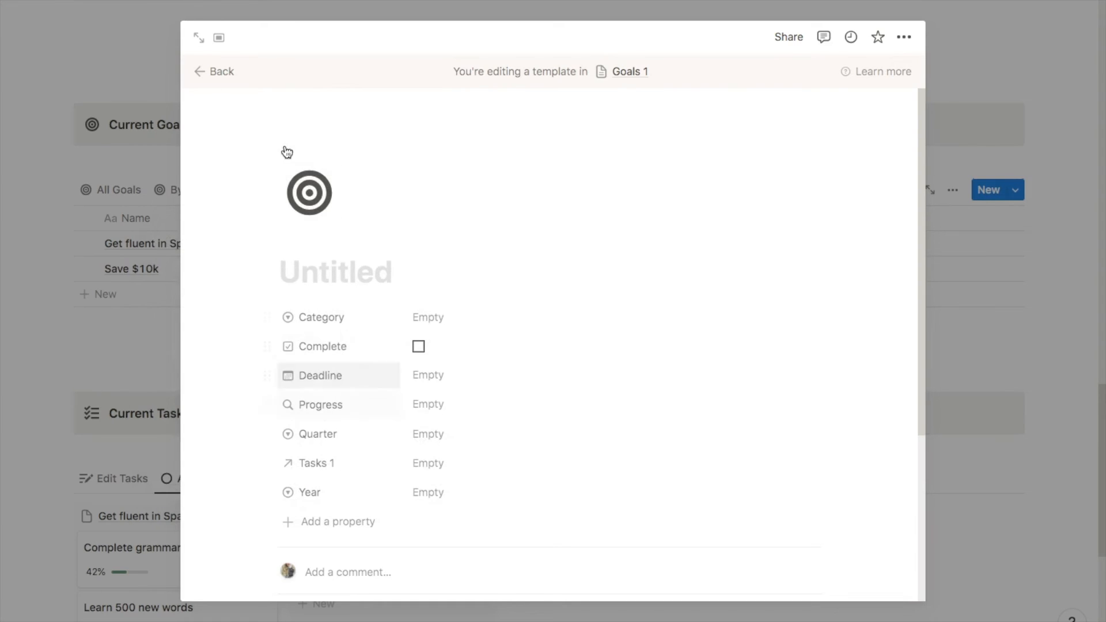
{"action": "left_click", "coordinate": [220, 73]}
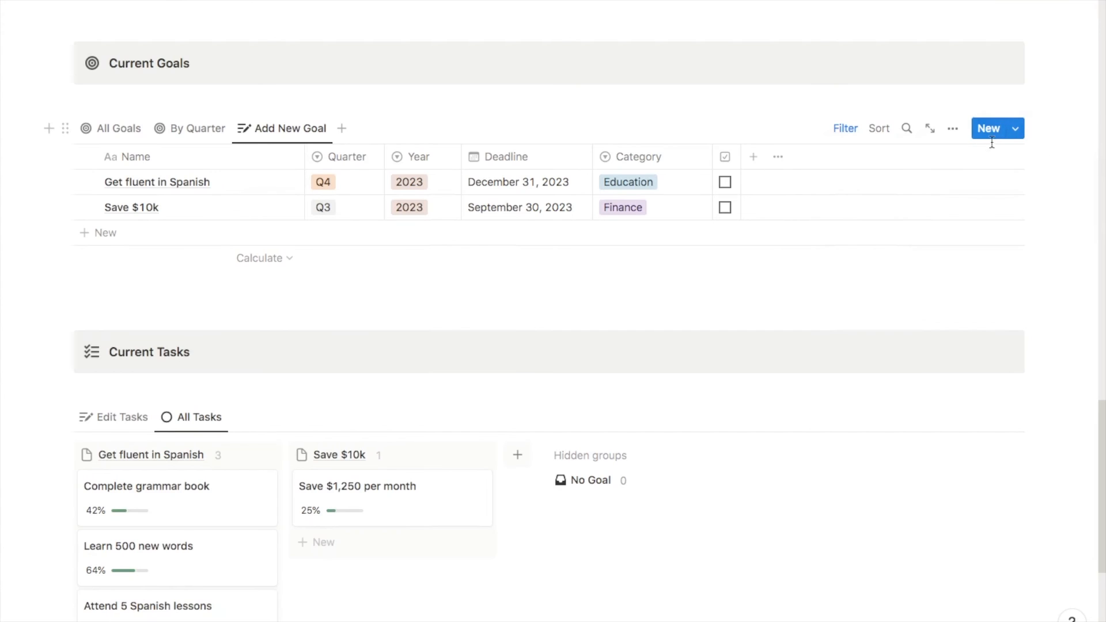
Set the Untitled goal template as the default for all views in Goals 1
{"action": "left_click", "coordinate": [1015, 134]}
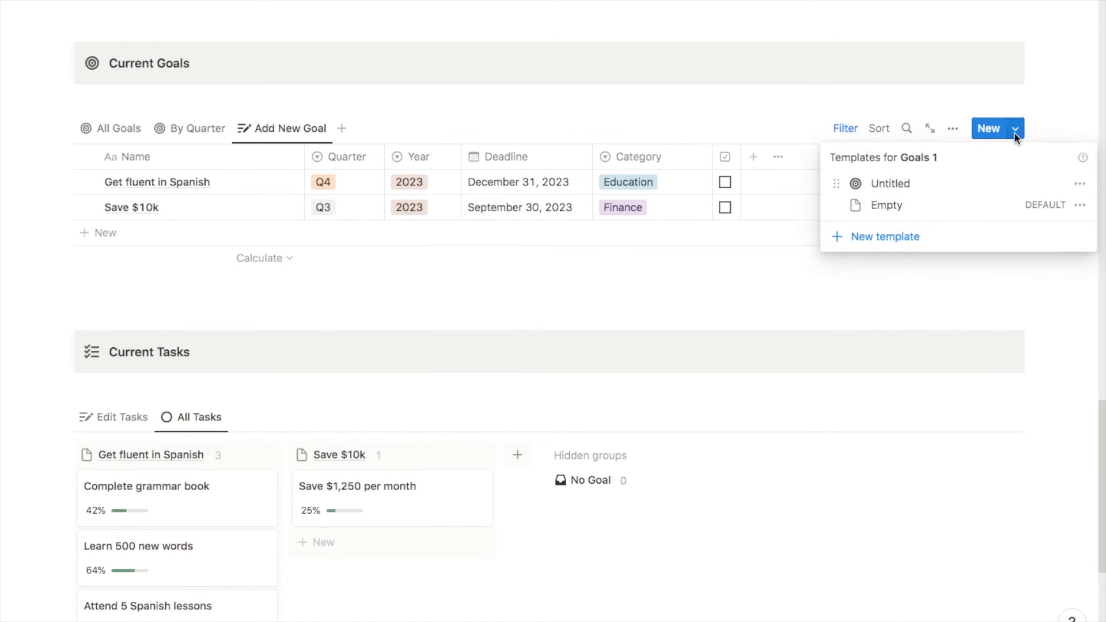
{"action": "left_click", "coordinate": [1078, 184]}
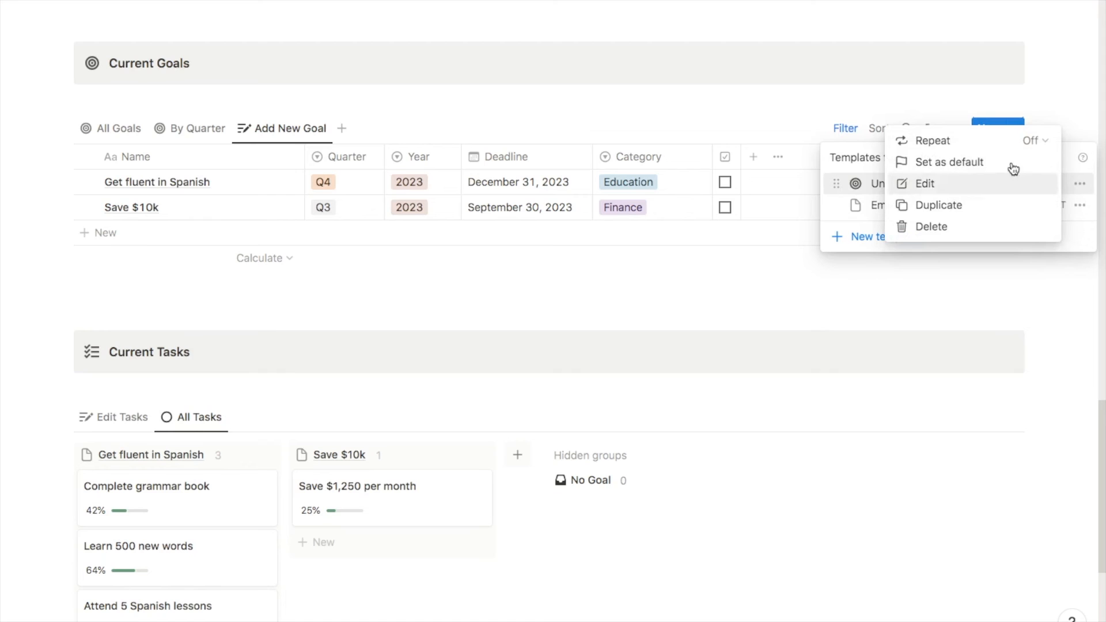
{"action": "left_click", "coordinate": [980, 168]}
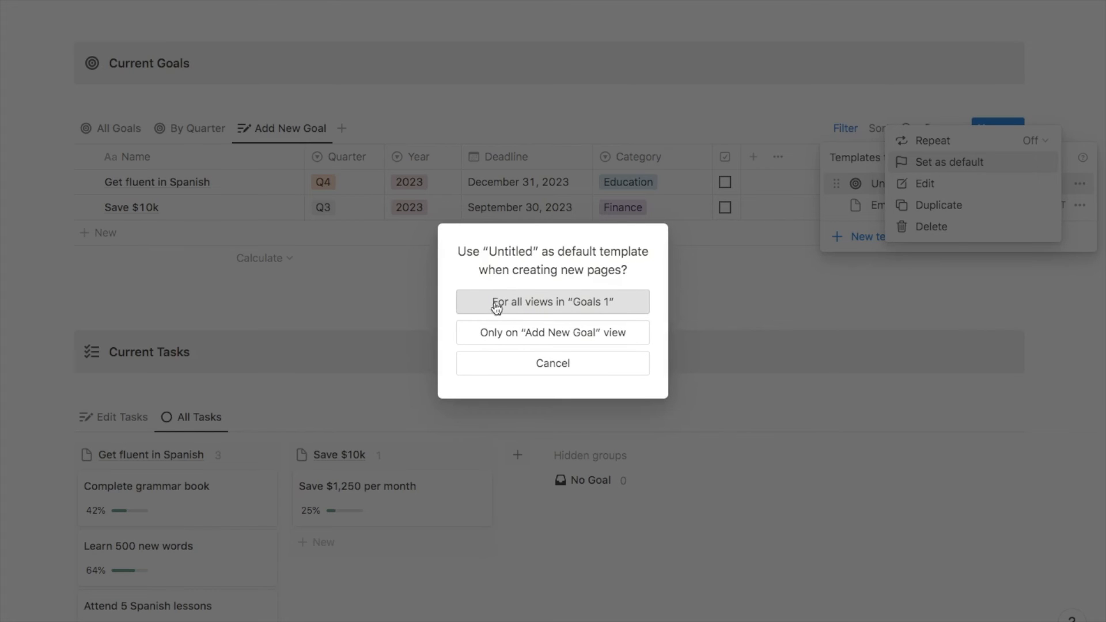
{"action": "left_click", "coordinate": [565, 304]}
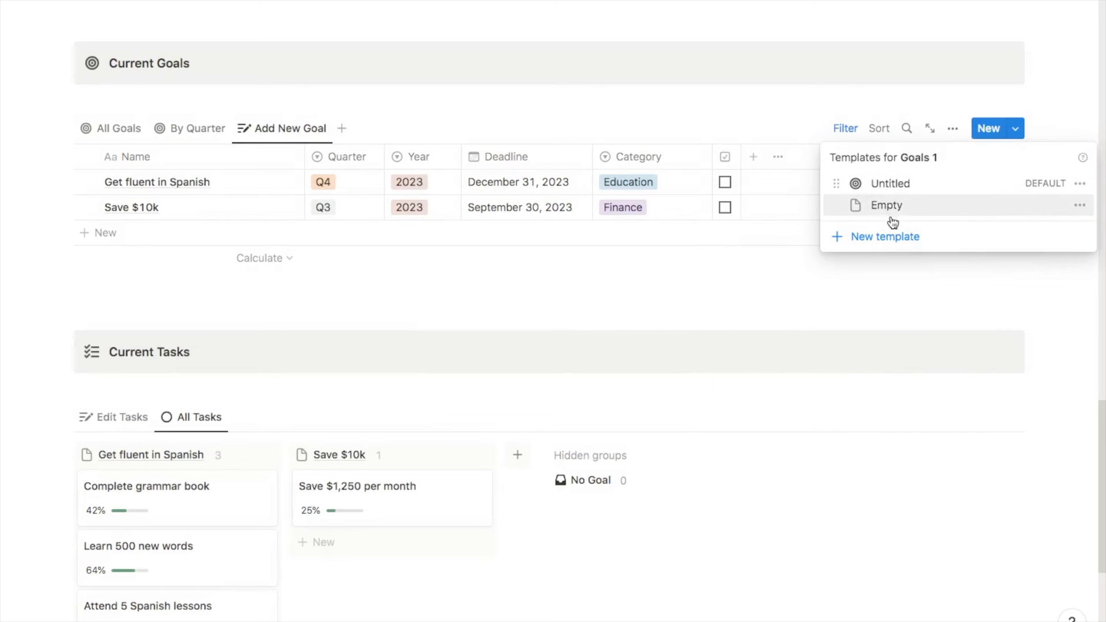
{"action": "left_click", "coordinate": [999, 282]}
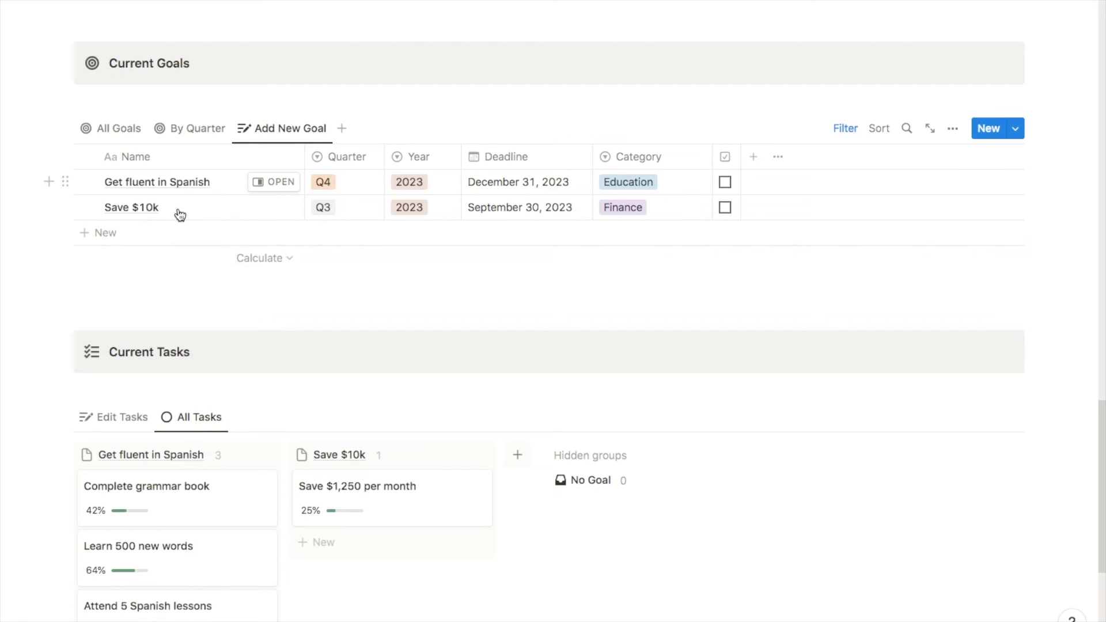
Apply the Untitled template to the existing Get fluent in Spanish and Save $10k goal pages
{"action": "left_click", "coordinate": [262, 182]}
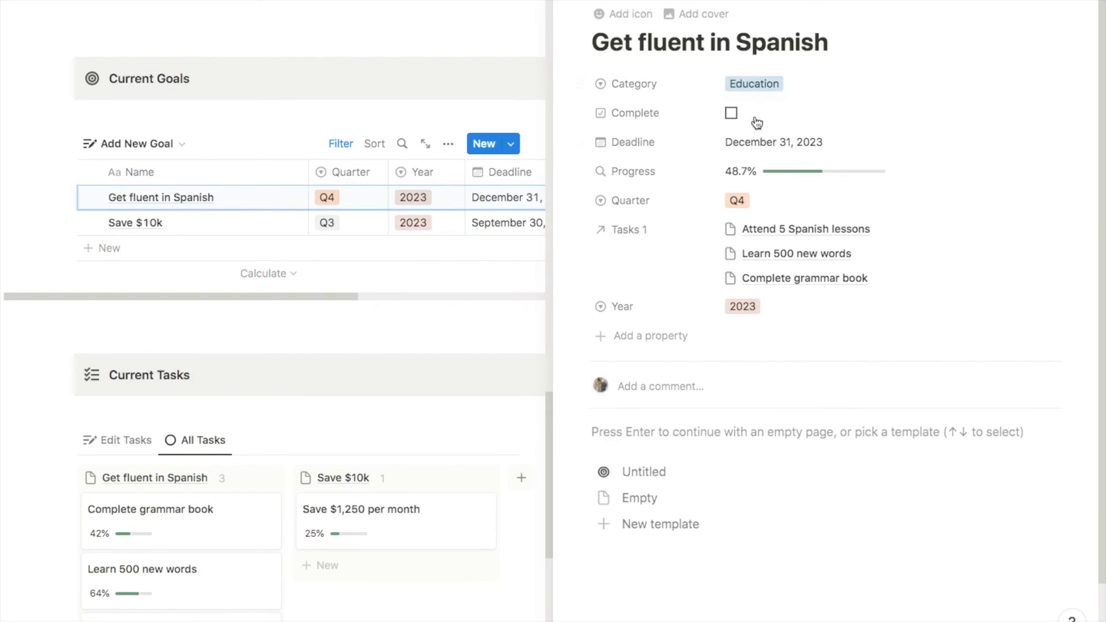
{"action": "left_click", "coordinate": [650, 477]}
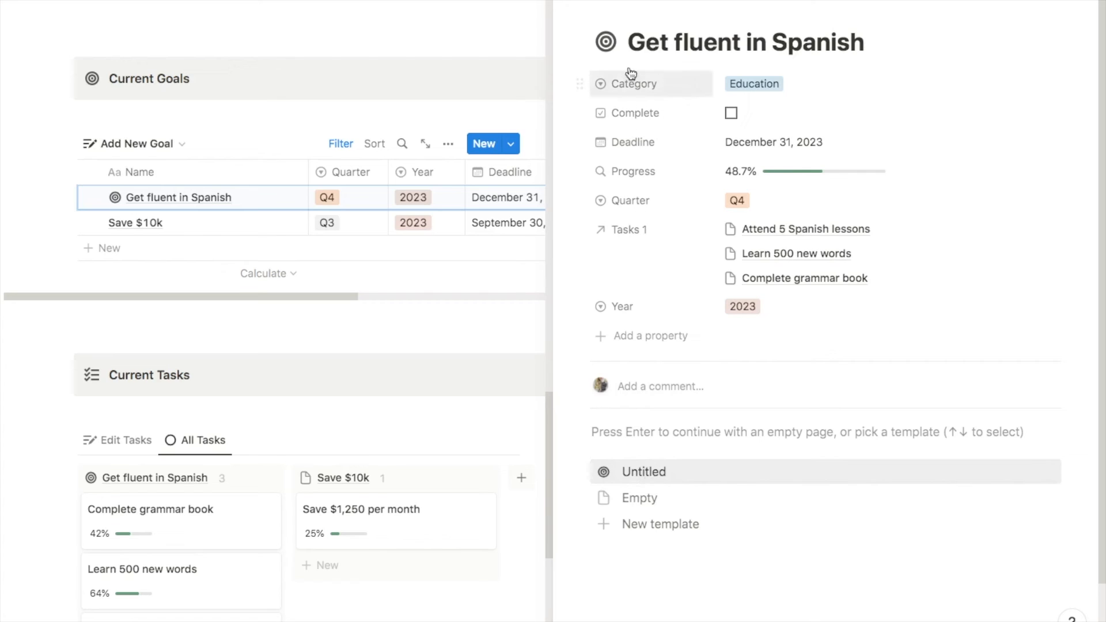
{"action": "left_click", "coordinate": [377, 134]}
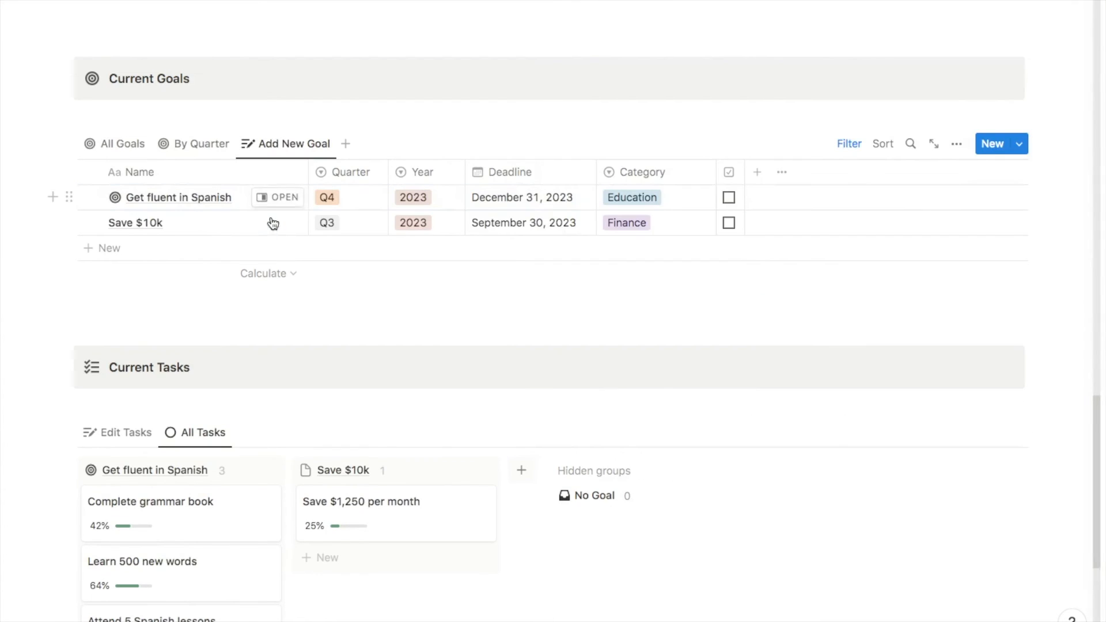
{"action": "left_click", "coordinate": [274, 223]}
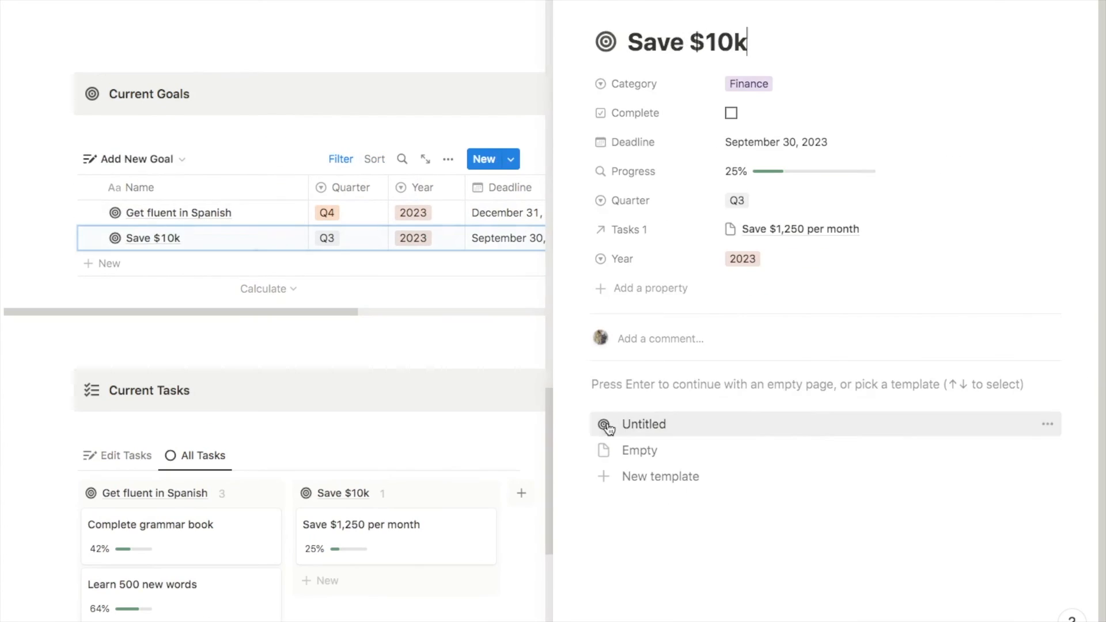
{"action": "key", "text": "Escape"}
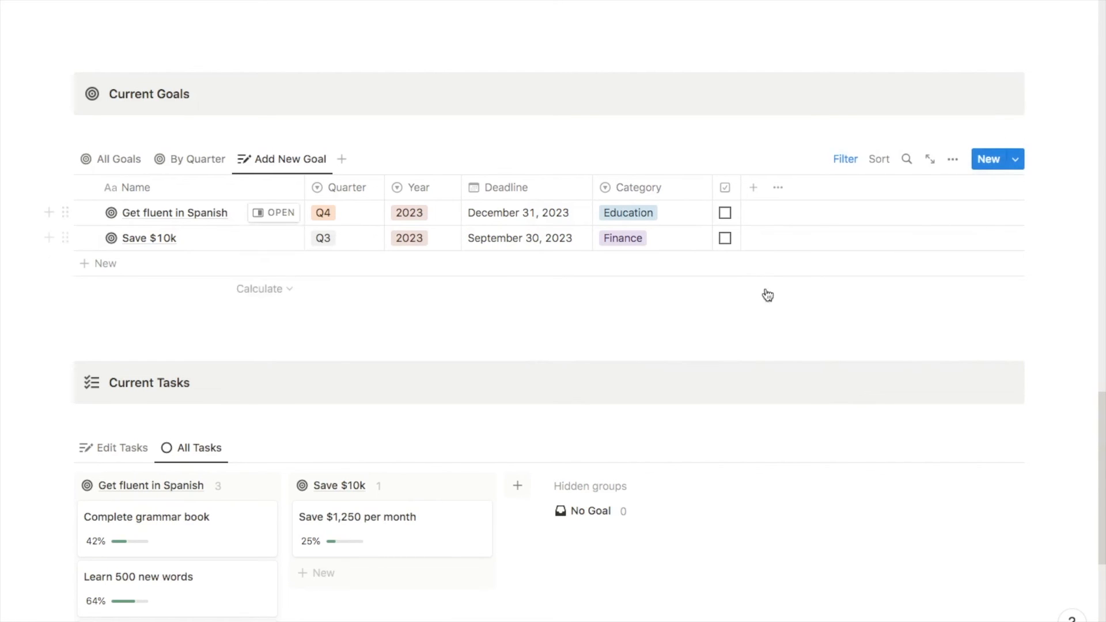
Add a goal named Get fit to the Add New Goal table and switch Current Goals to the All Goals view
{"action": "left_click", "coordinate": [125, 264]}
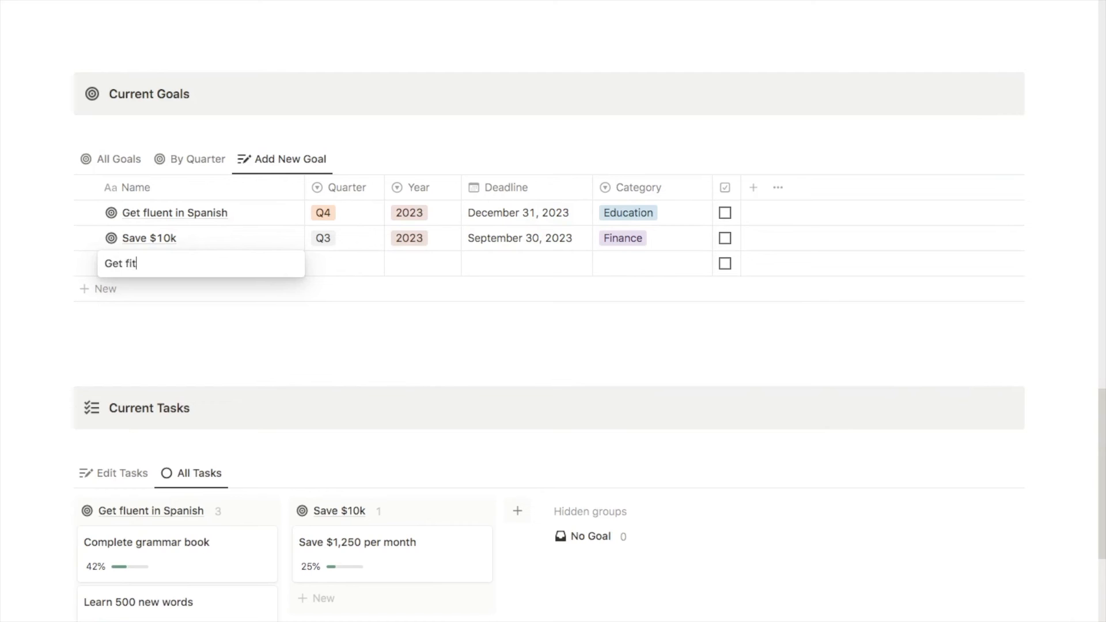
{"action": "key", "text": "Escape"}
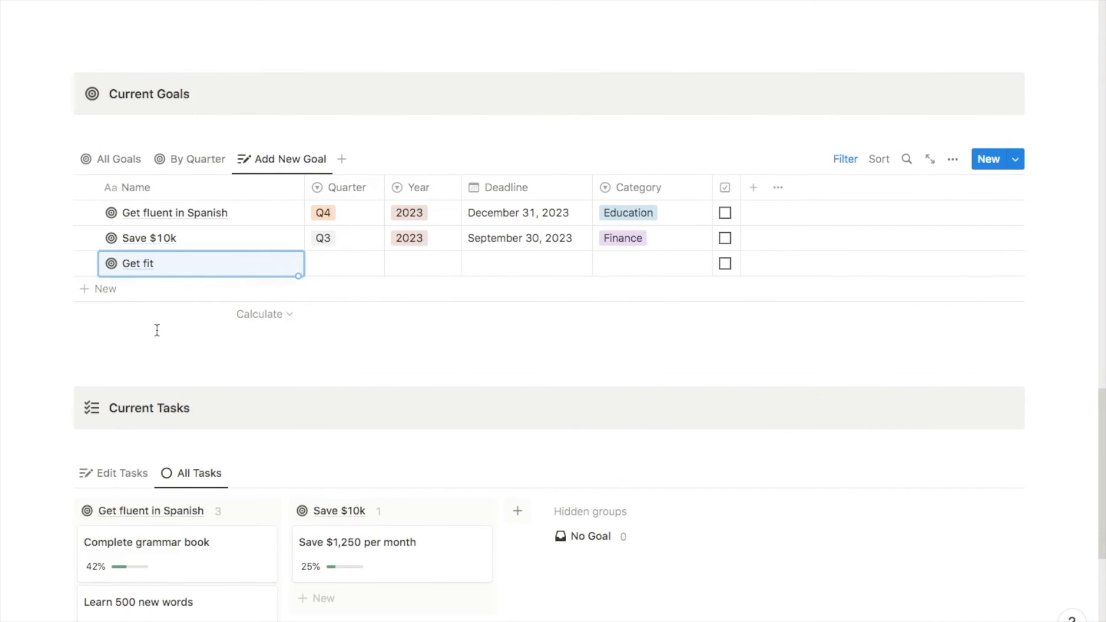
{"action": "scroll", "coordinate": [156, 330], "scroll_direction": "down", "scroll_amount": 5}
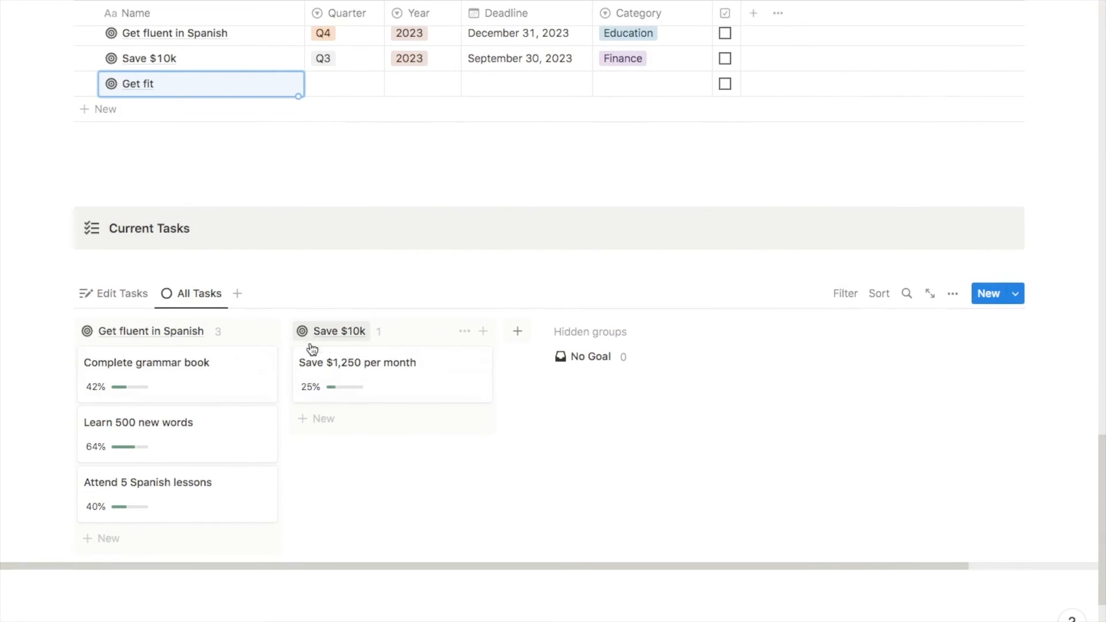
{"action": "scroll", "coordinate": [322, 469], "scroll_direction": "up", "scroll_amount": 3}
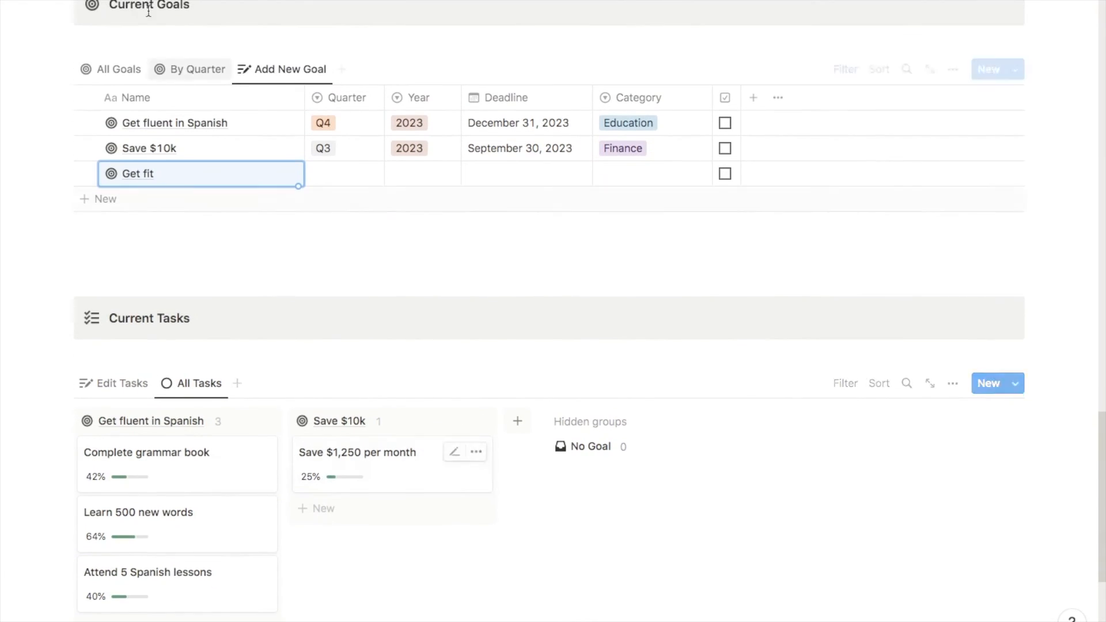
{"action": "left_click", "coordinate": [100, 70]}
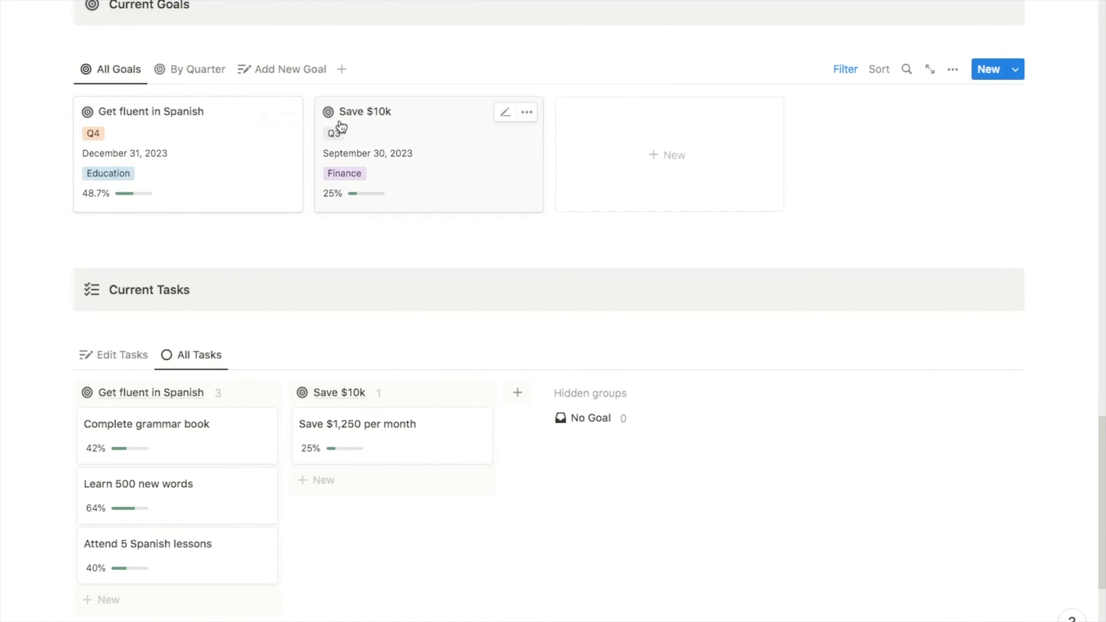
Create a new untitled page template for the Tasks database with the black checkmark icon
{"action": "scroll", "coordinate": [349, 469], "scroll_direction": "down", "scroll_amount": 3}
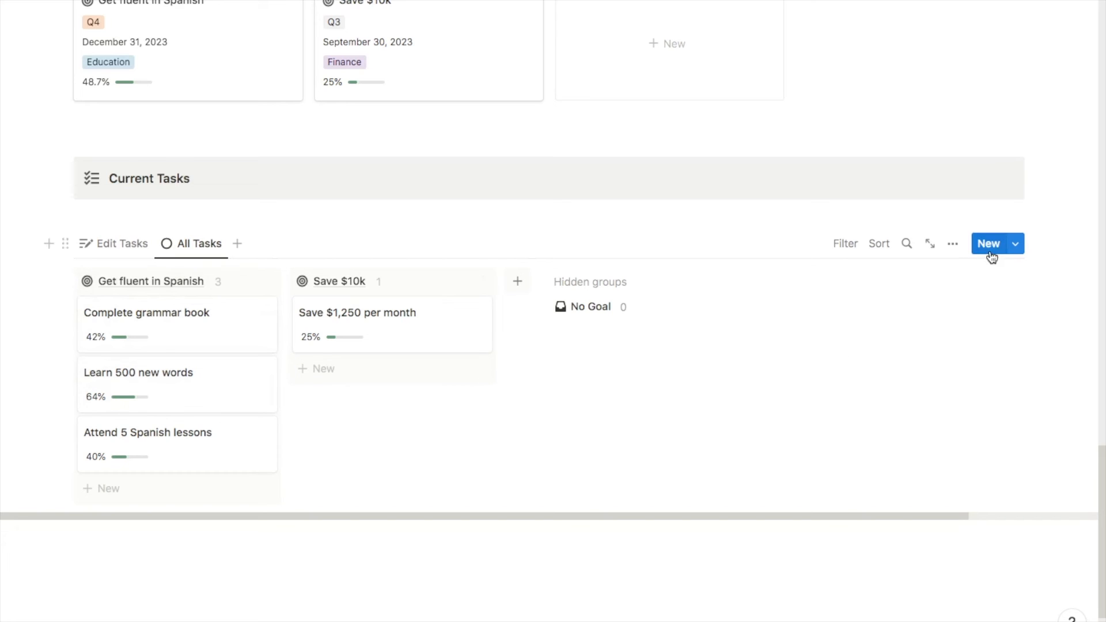
{"action": "left_click", "coordinate": [1015, 244]}
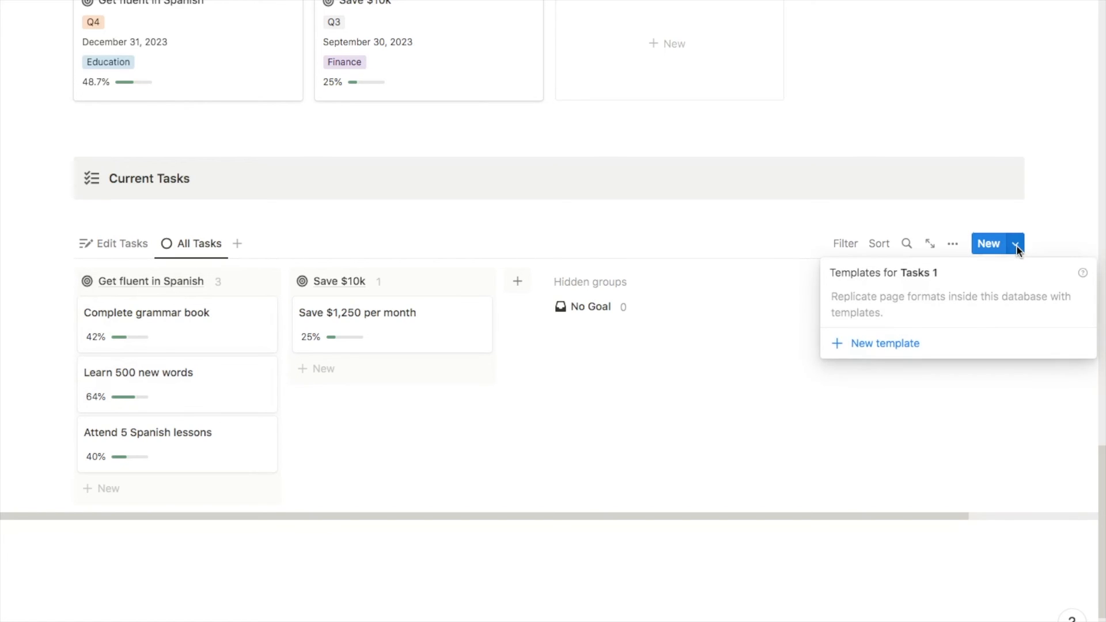
{"action": "left_click", "coordinate": [898, 350]}
{"action": "left_click", "coordinate": [302, 124]}
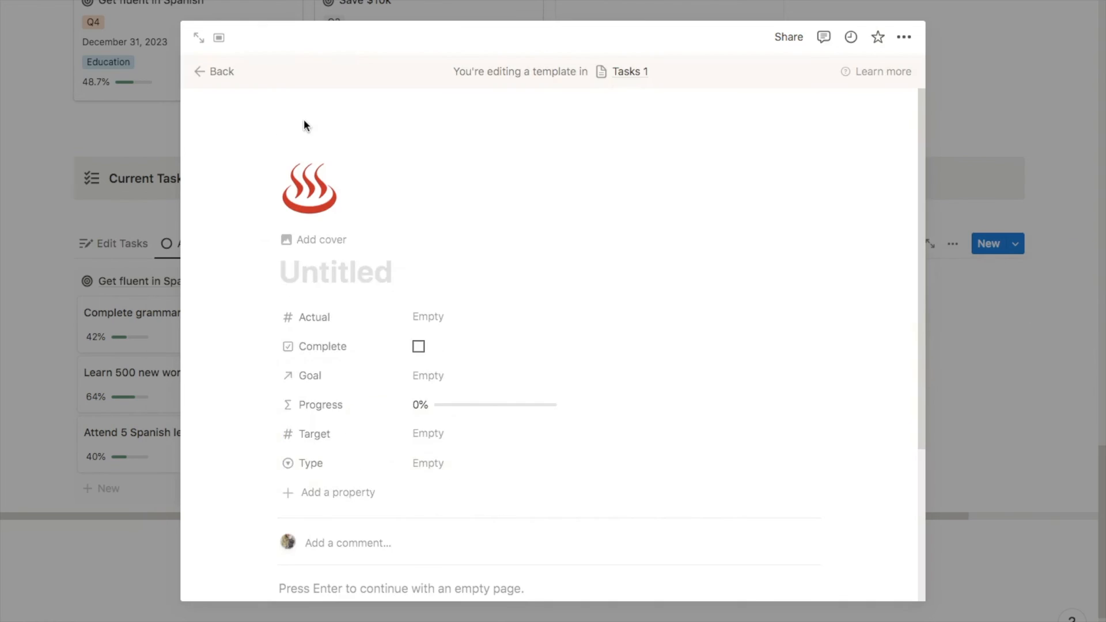
{"action": "left_click", "coordinate": [219, 242]}
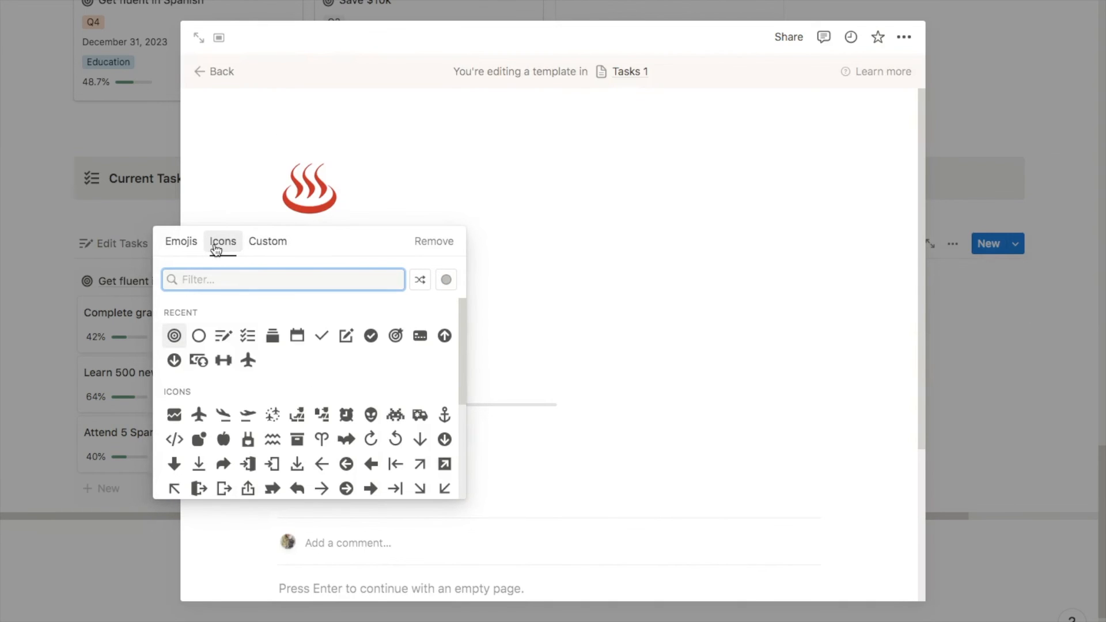
{"action": "left_click", "coordinate": [320, 334]}
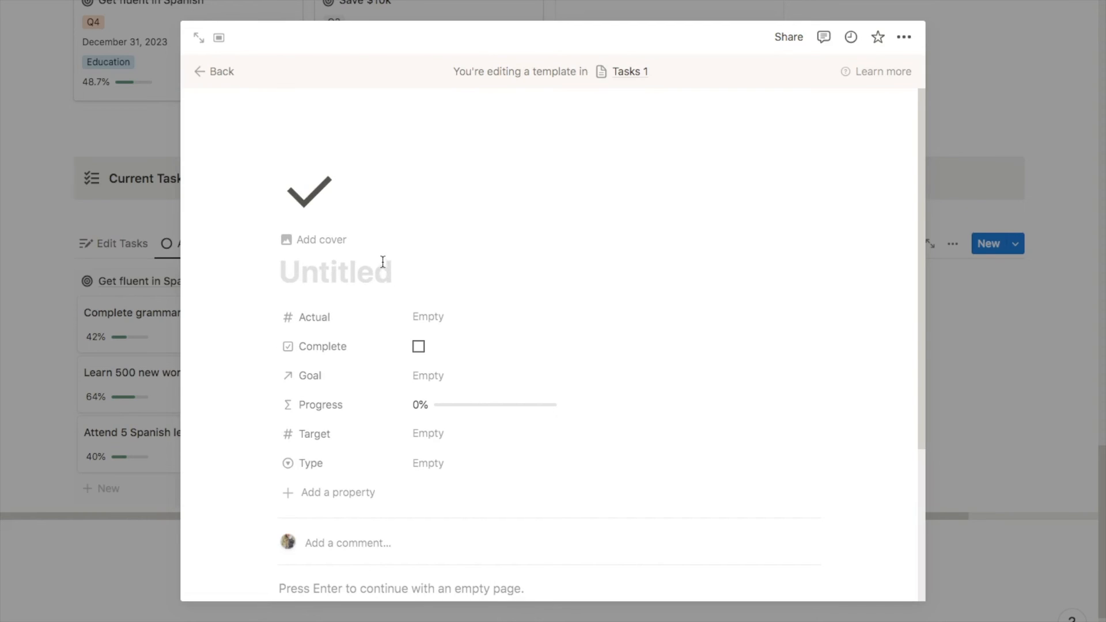
{"action": "left_click", "coordinate": [212, 74]}
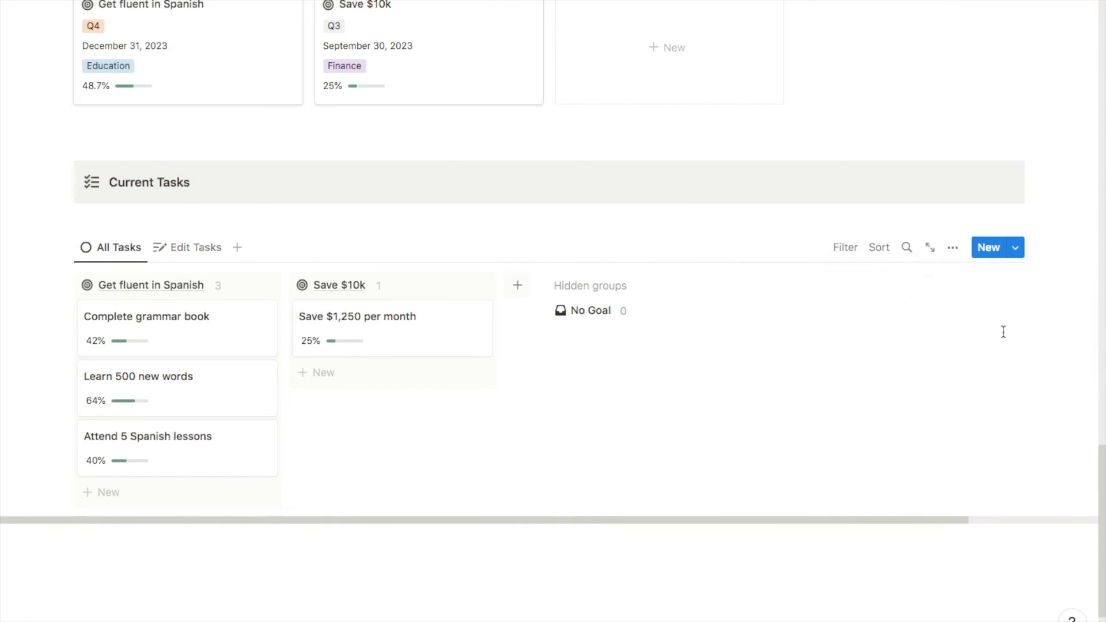
Set the Untitled task template as the default for all views in Tasks 1
{"action": "left_click", "coordinate": [1015, 249]}
{"action": "left_click", "coordinate": [1079, 305]}
{"action": "left_click", "coordinate": [989, 281]}
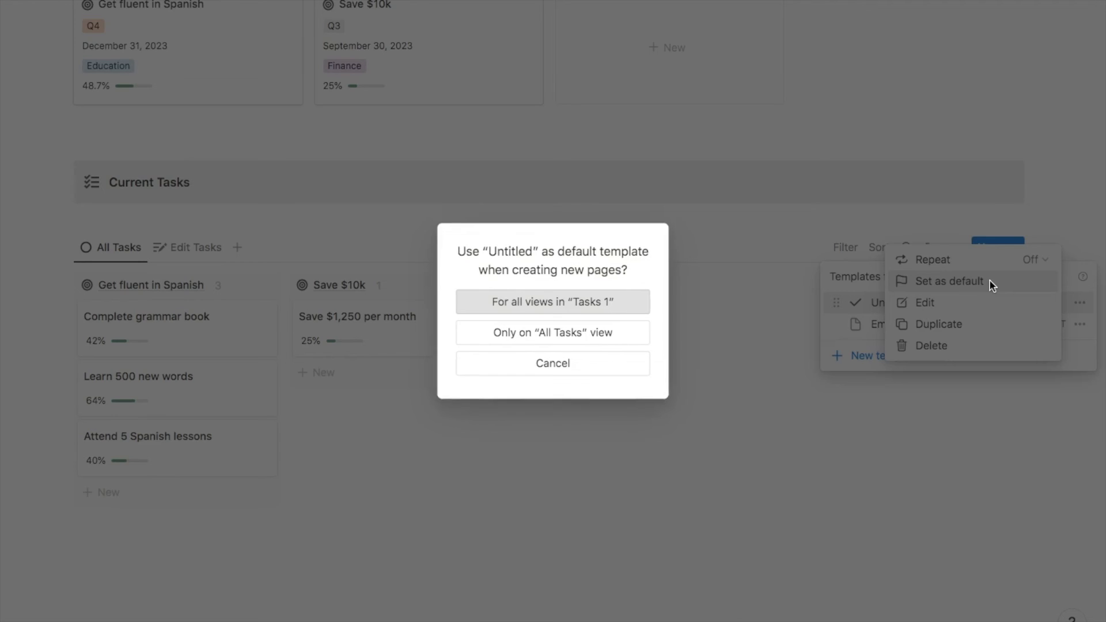
{"action": "left_click", "coordinate": [537, 309]}
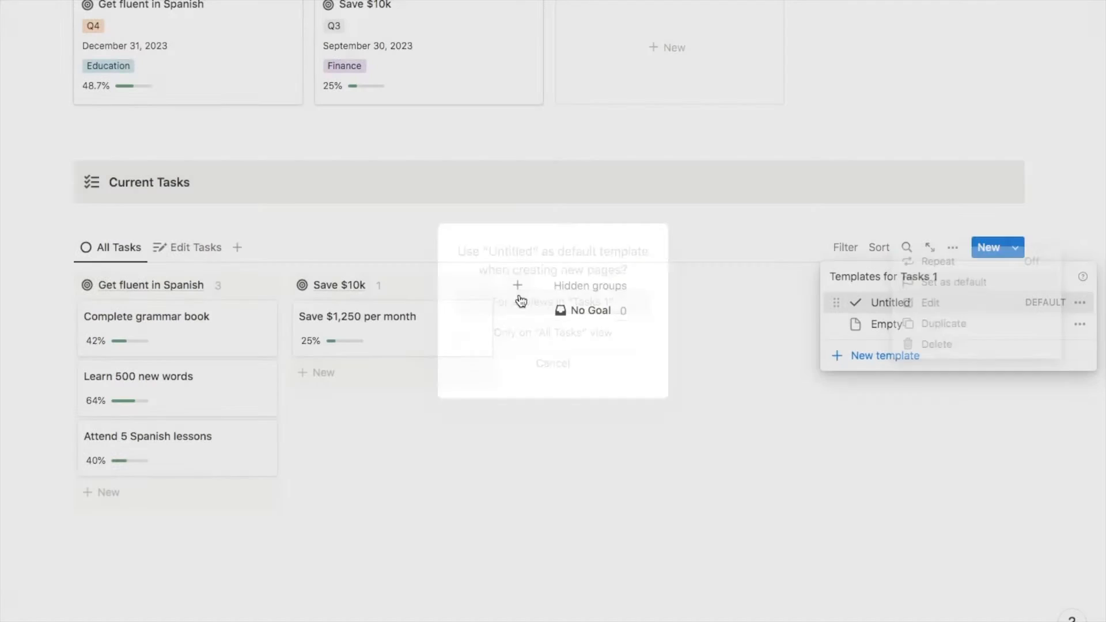
{"action": "key", "text": "Escape"}
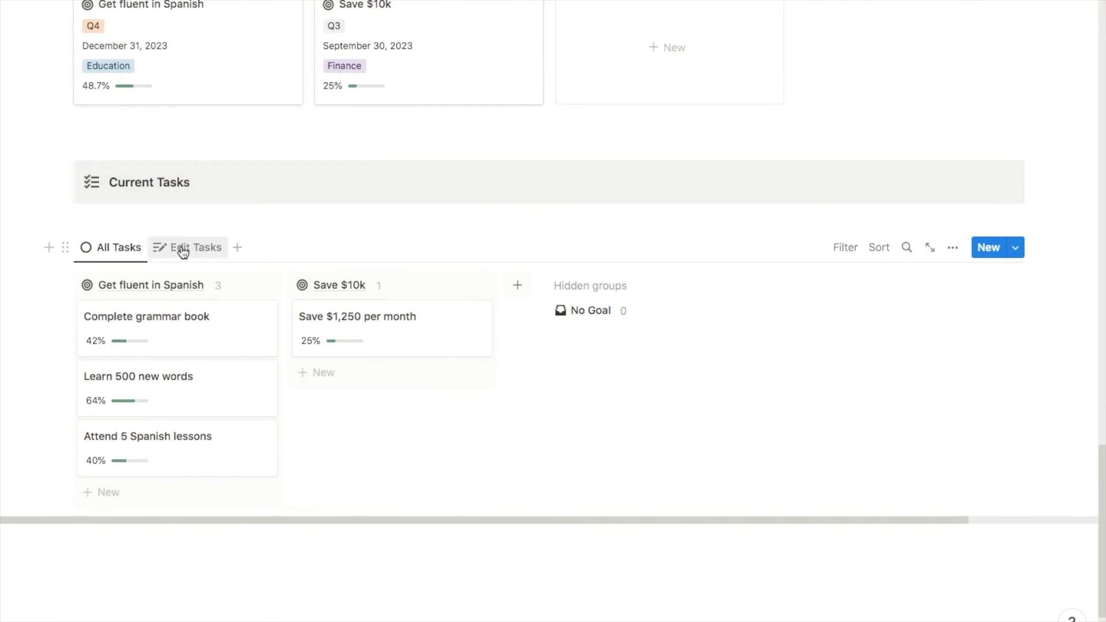
Apply the Untitled template to the existing Spanish and savings task pages in the Edit Tasks view
{"action": "left_click", "coordinate": [182, 250]}
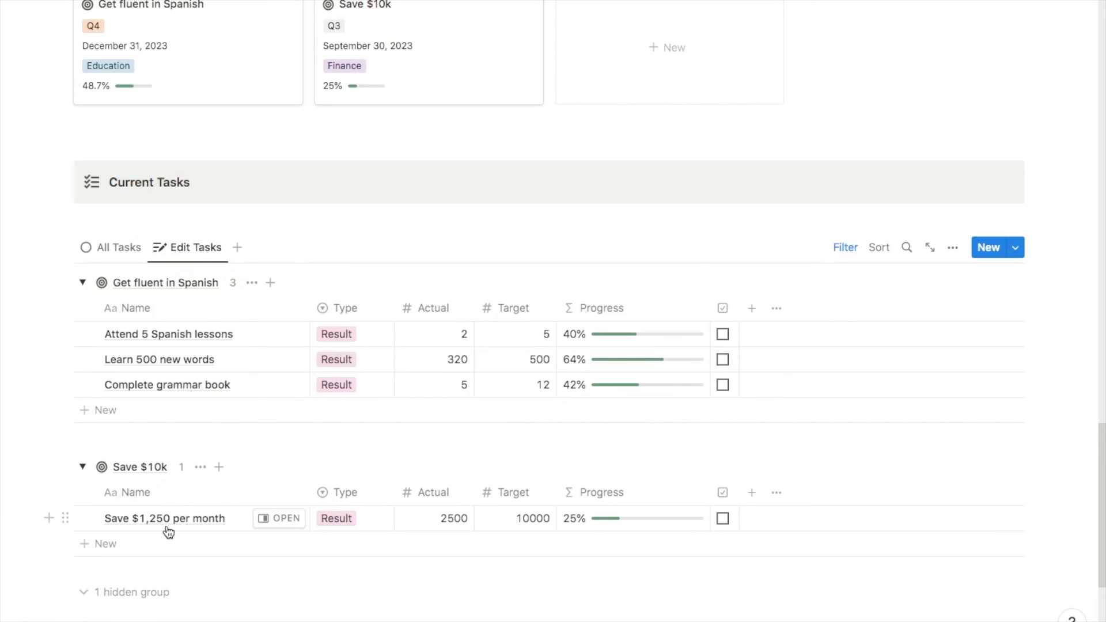
{"action": "left_click", "coordinate": [271, 341]}
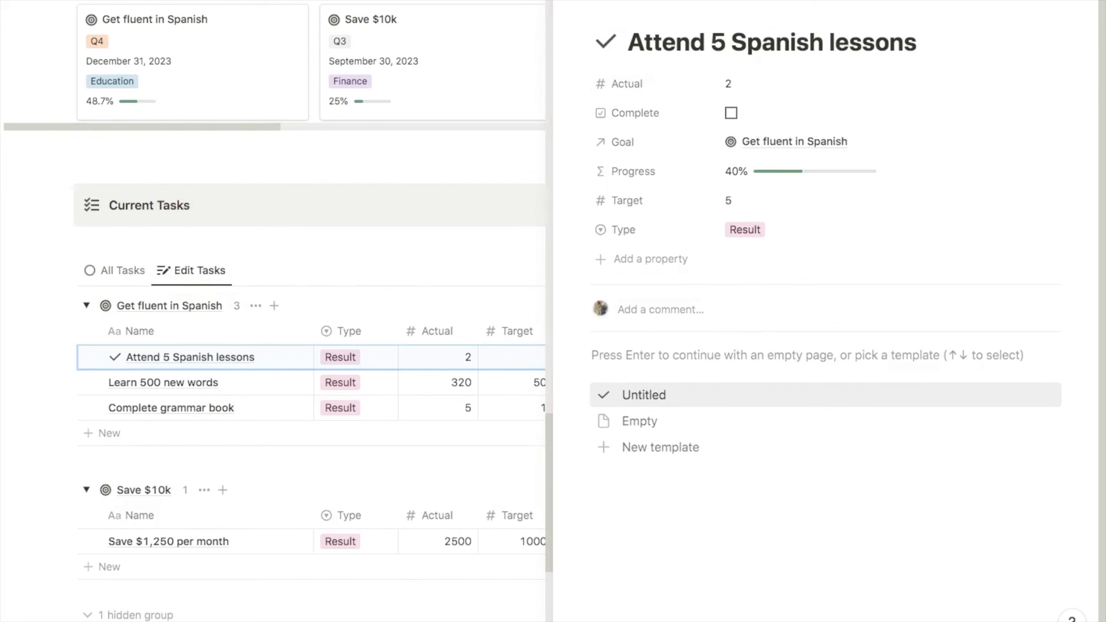
{"action": "left_click", "coordinate": [280, 359]}
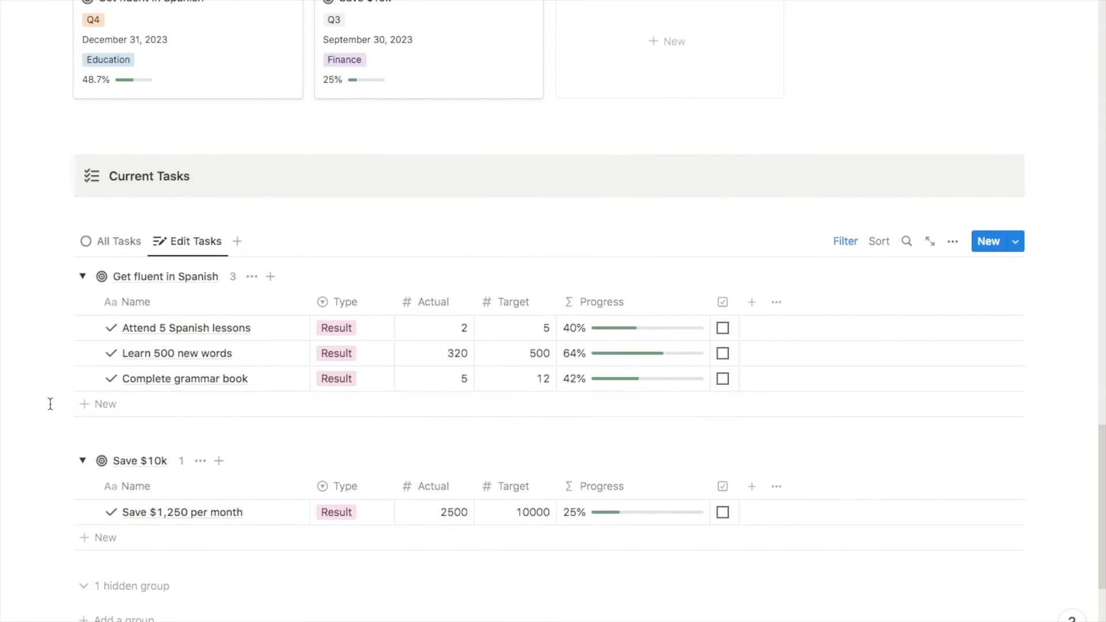
Add a task named Pass Spanish exam to the Get fluent in Spanish group
{"action": "scroll", "coordinate": [38, 415], "scroll_direction": "down", "scroll_amount": 1}
{"action": "left_click", "coordinate": [105, 363]}
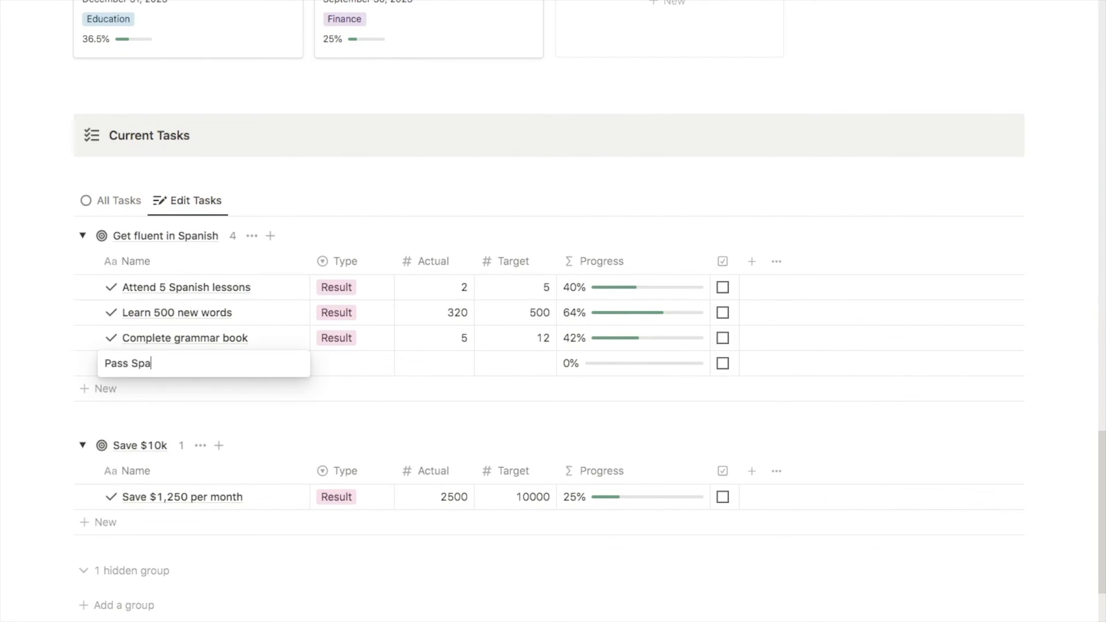
{"action": "key", "text": "Return"}
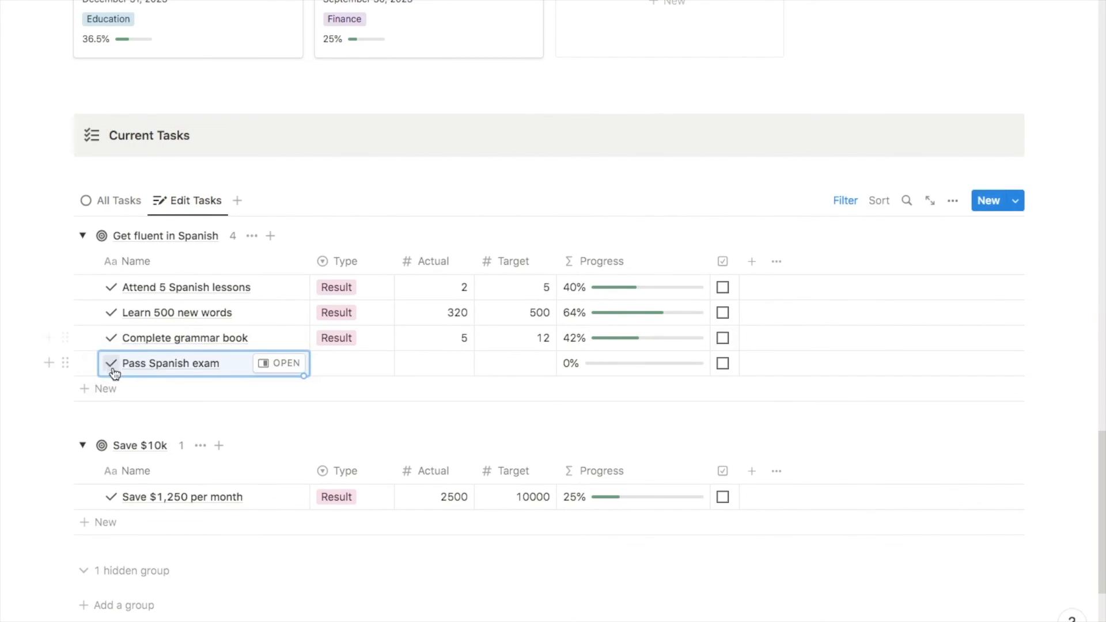
Filter the All Tasks board to show only tasks whose Complete property is Unchecked
{"action": "left_click", "coordinate": [122, 202]}
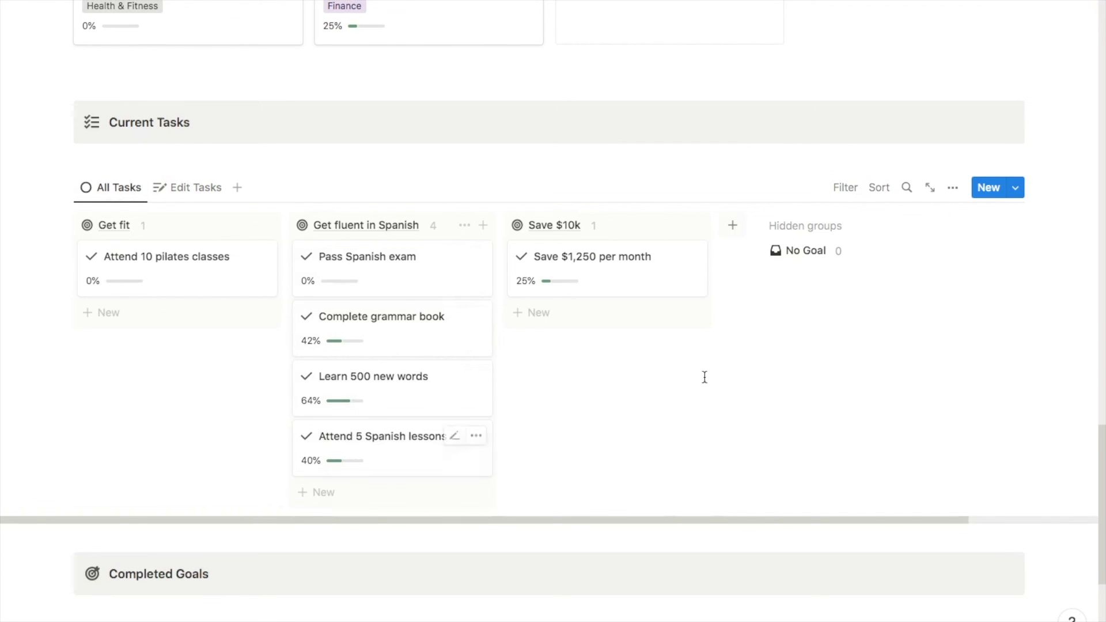
{"action": "left_click", "coordinate": [844, 188]}
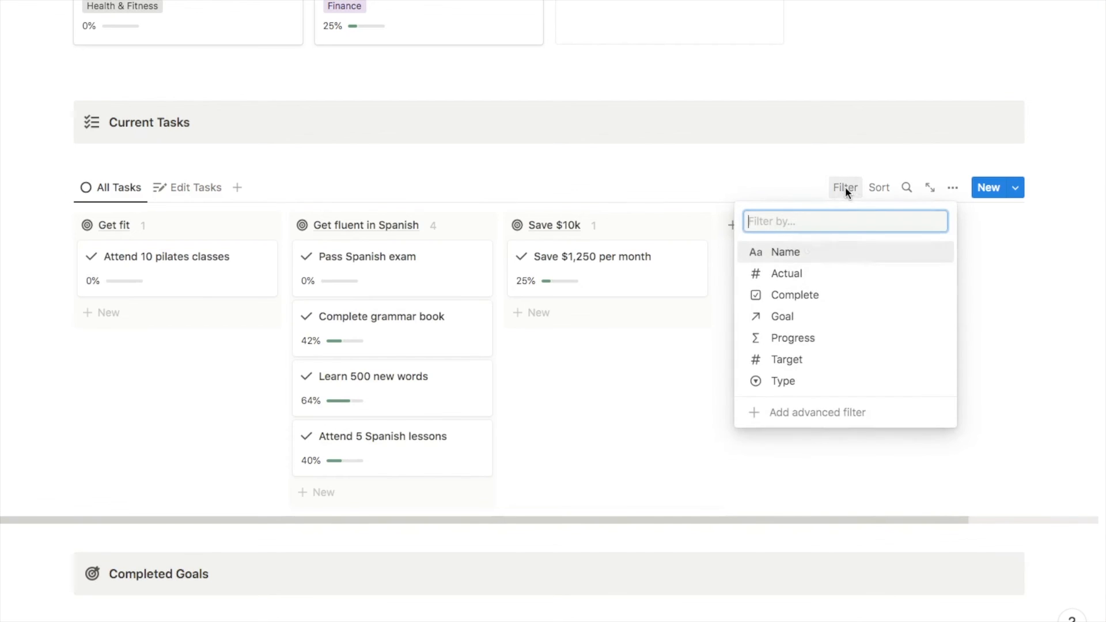
{"action": "left_click", "coordinate": [791, 295]}
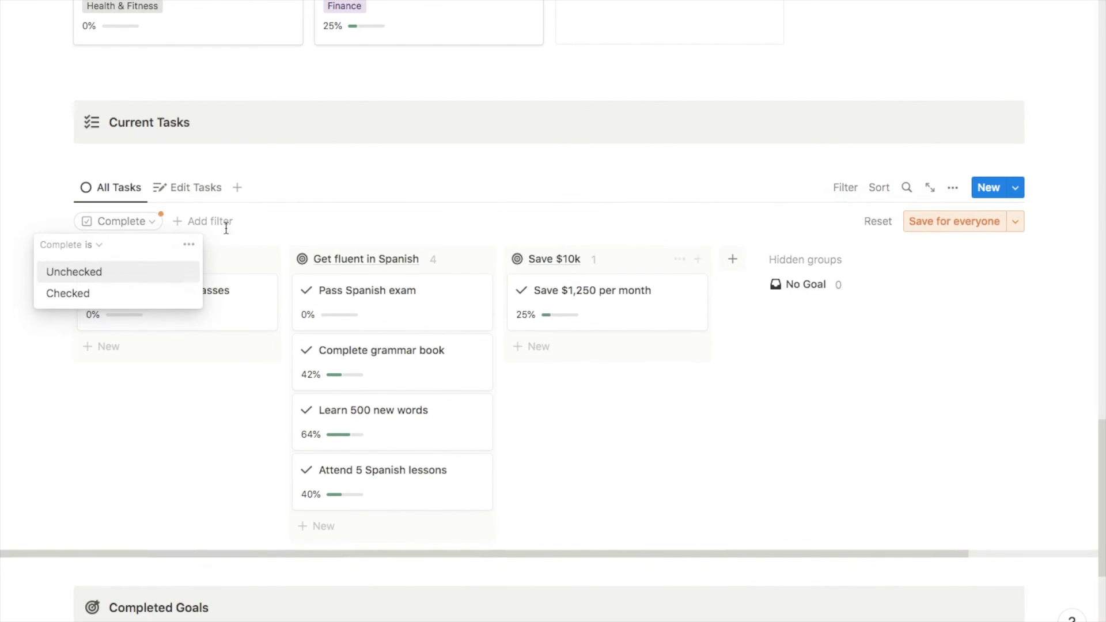
{"action": "left_click", "coordinate": [75, 273]}
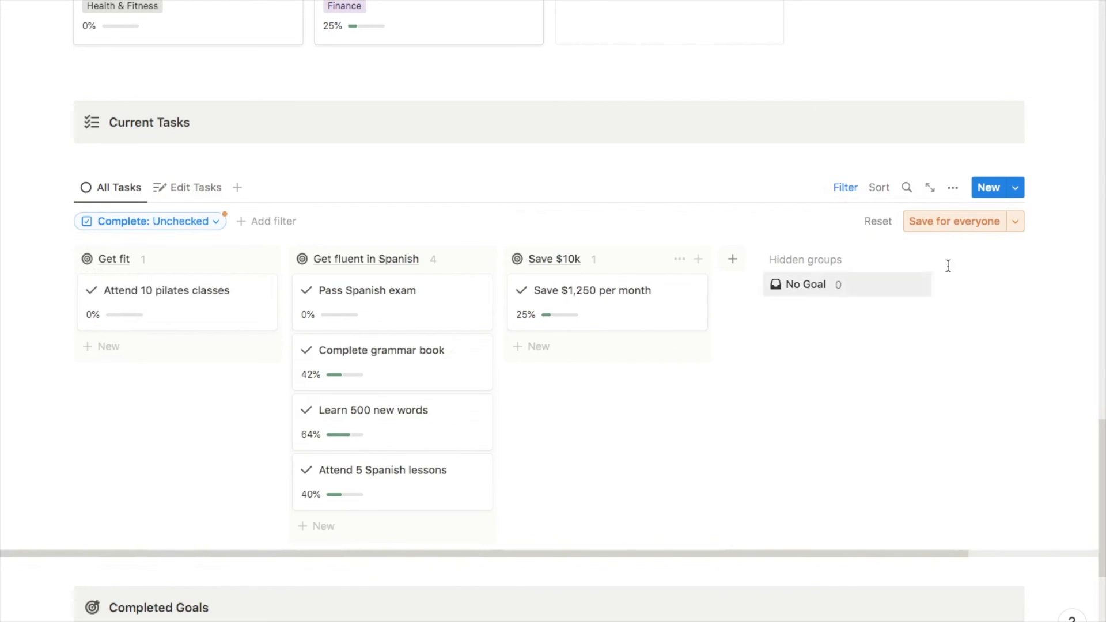
Collapse the Get fluent in Spanish and Save $10k groups in the Edit Tasks view
{"action": "left_click", "coordinate": [188, 187]}
{"action": "scroll", "coordinate": [248, 322], "scroll_direction": "up", "scroll_amount": 5}
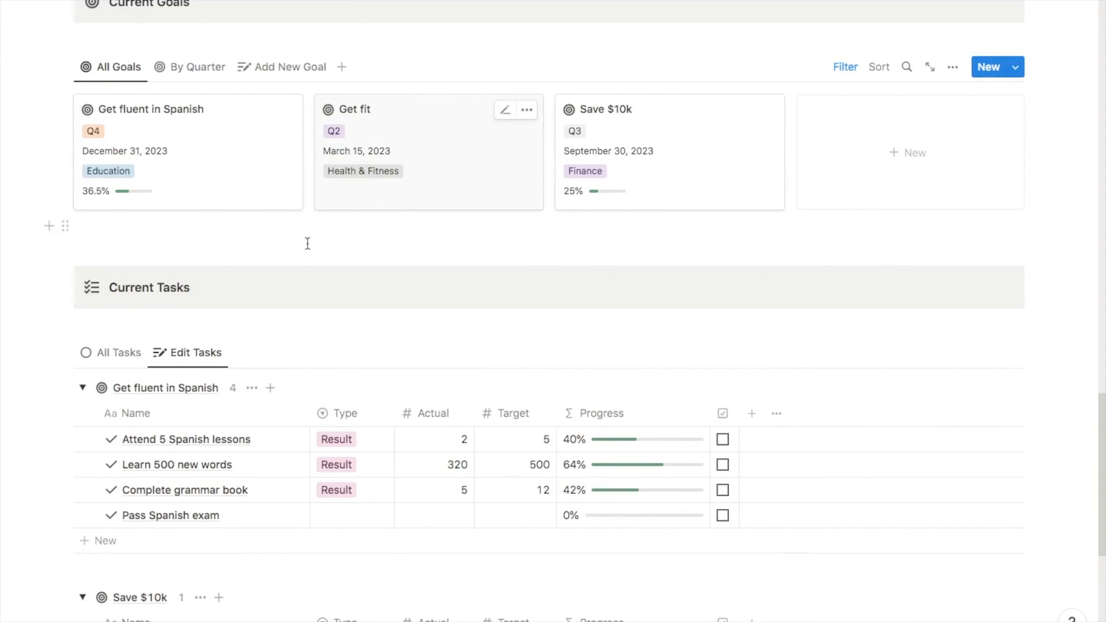
{"action": "scroll", "coordinate": [296, 247], "scroll_direction": "down", "scroll_amount": 3}
{"action": "scroll", "coordinate": [296, 247], "scroll_direction": "down", "scroll_amount": 1}
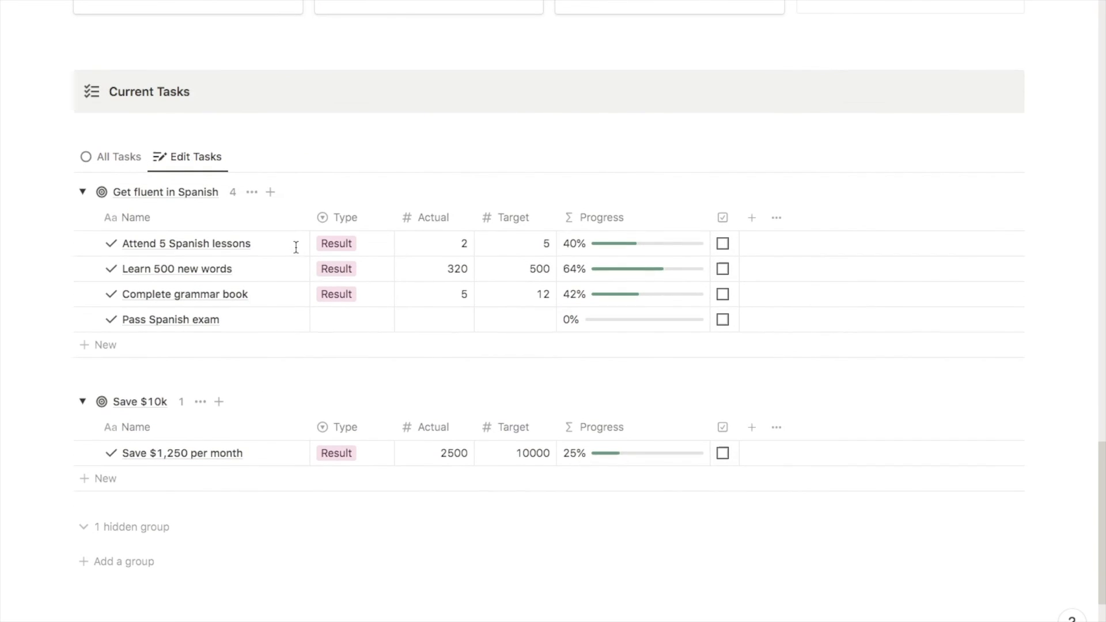
{"action": "left_click", "coordinate": [82, 192]}
{"action": "left_click", "coordinate": [82, 229]}
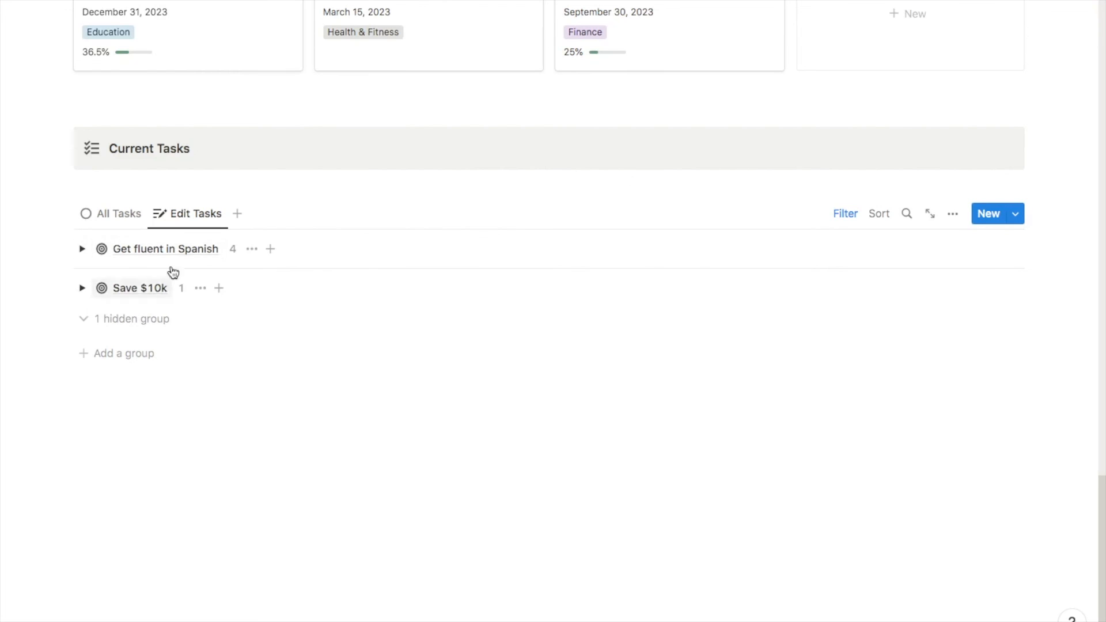
Add a group for the Get fit goal to the Edit Tasks view
{"action": "scroll", "coordinate": [132, 243], "scroll_direction": "up", "scroll_amount": 1}
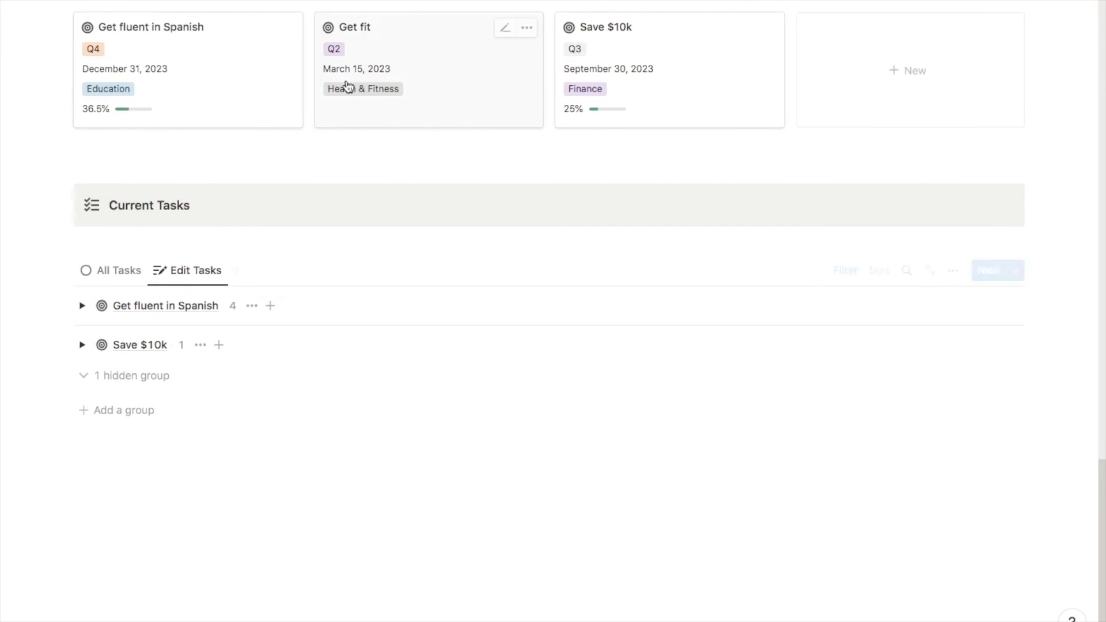
{"action": "left_click", "coordinate": [121, 411]}
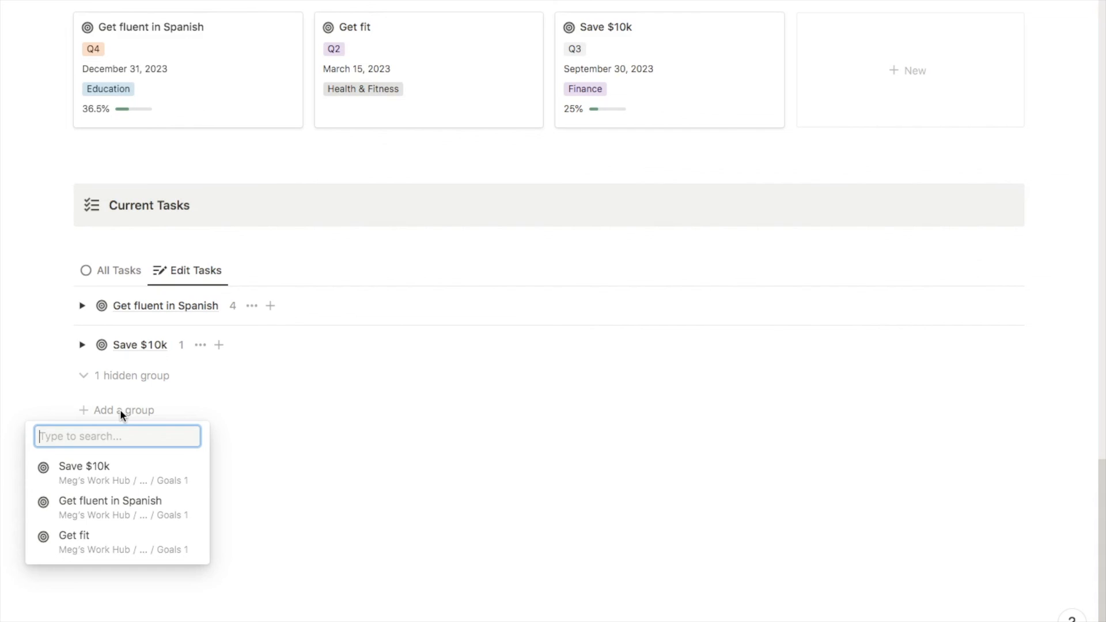
{"action": "left_click", "coordinate": [99, 550]}
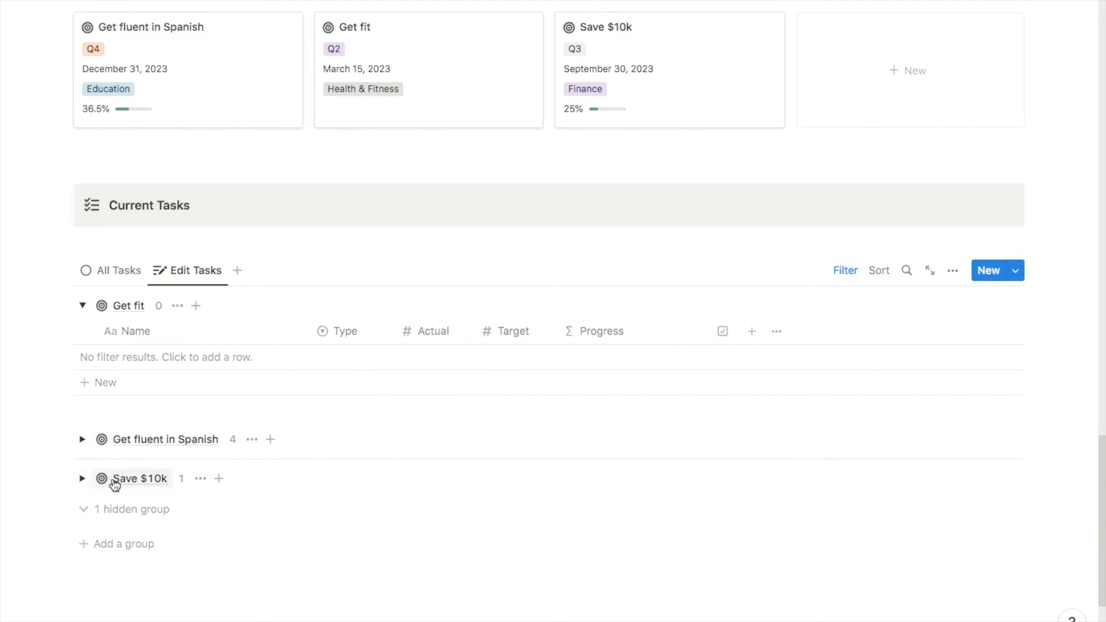
Add the Result task Attend 10 pilates classes with actual 0 and target 10 under Get fit, and collapse the group
{"action": "left_click", "coordinate": [107, 382]}
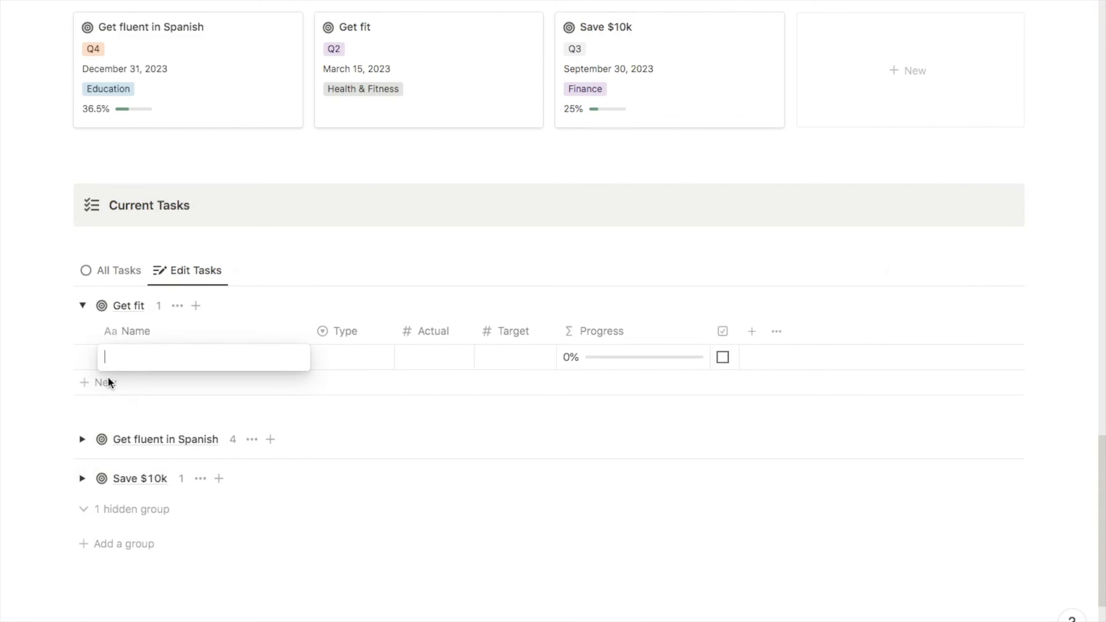
{"action": "type", "text": "Attend 10 pilates classes"}
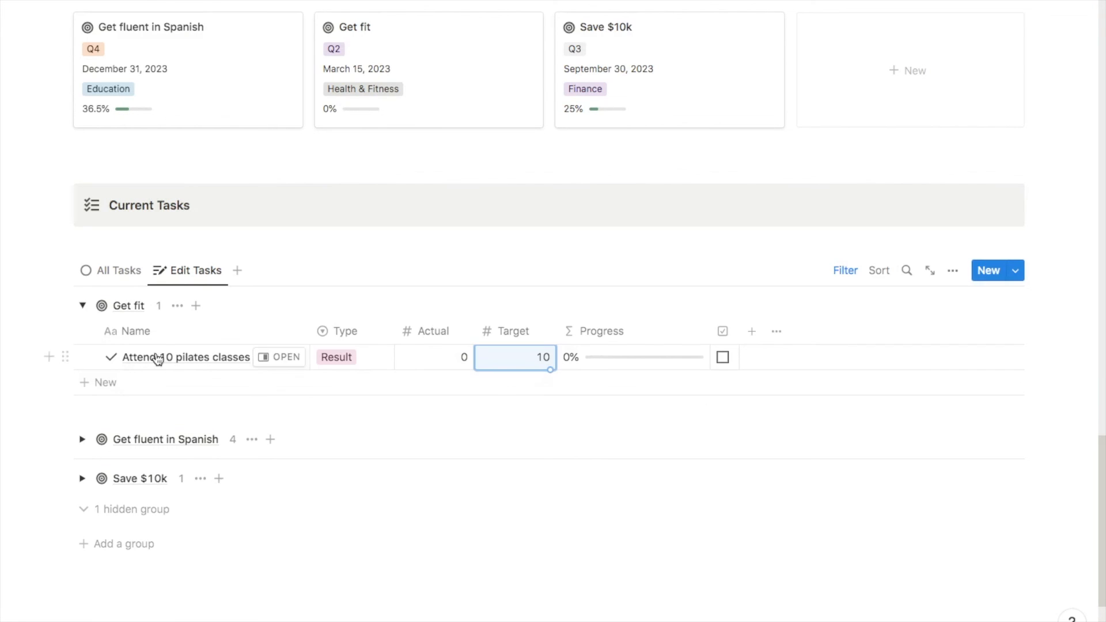
{"action": "left_click", "coordinate": [81, 305]}
Insert a callout below the Current Tasks database with the bold text Completed Goals
{"action": "scroll", "coordinate": [155, 323], "scroll_direction": "up", "scroll_amount": 3}
{"action": "scroll", "coordinate": [156, 323], "scroll_direction": "down", "scroll_amount": 1}
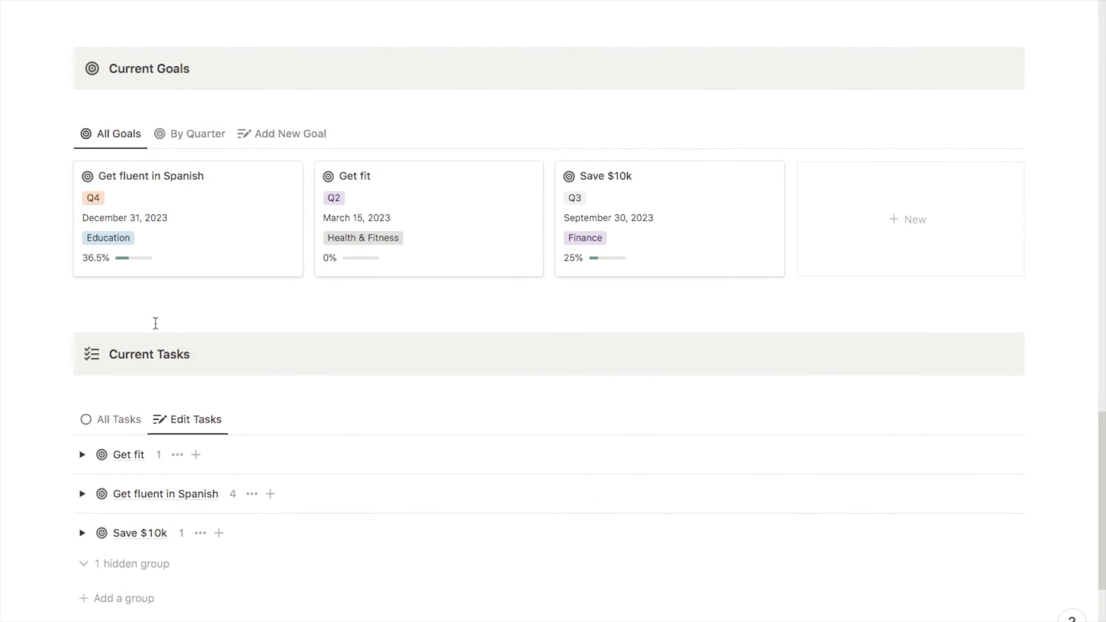
{"action": "scroll", "coordinate": [155, 323], "scroll_direction": "down", "scroll_amount": 1}
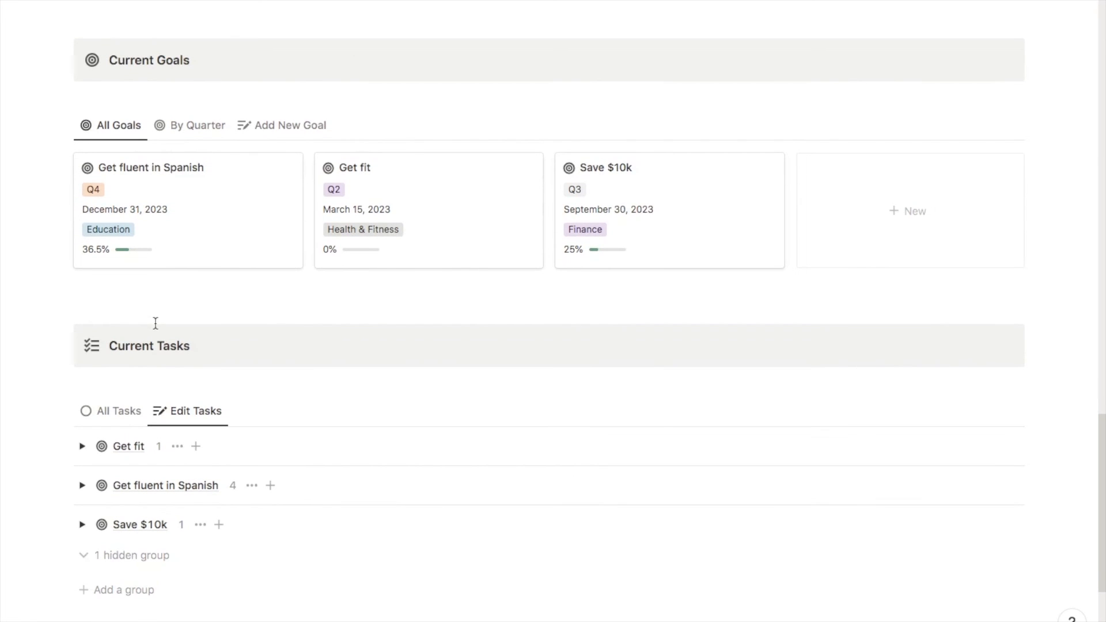
{"action": "scroll", "coordinate": [155, 323], "scroll_direction": "down", "scroll_amount": 5}
{"action": "left_click", "coordinate": [98, 488]}
{"action": "type", "text": "/call"}
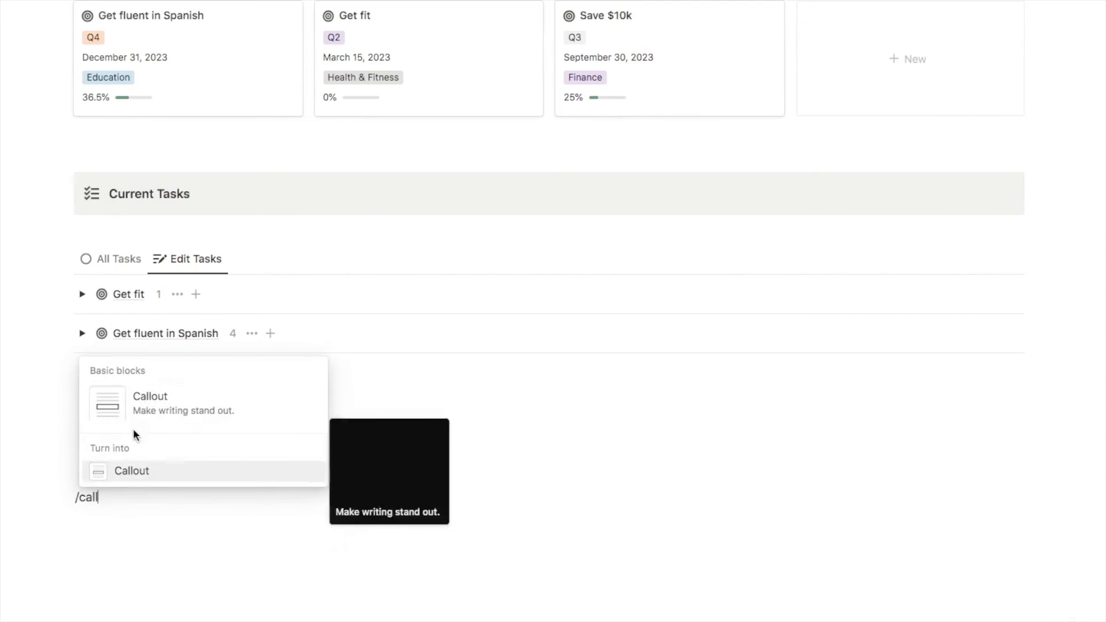
{"action": "left_click", "coordinate": [150, 396]}
{"action": "type", "text": "Comple"}
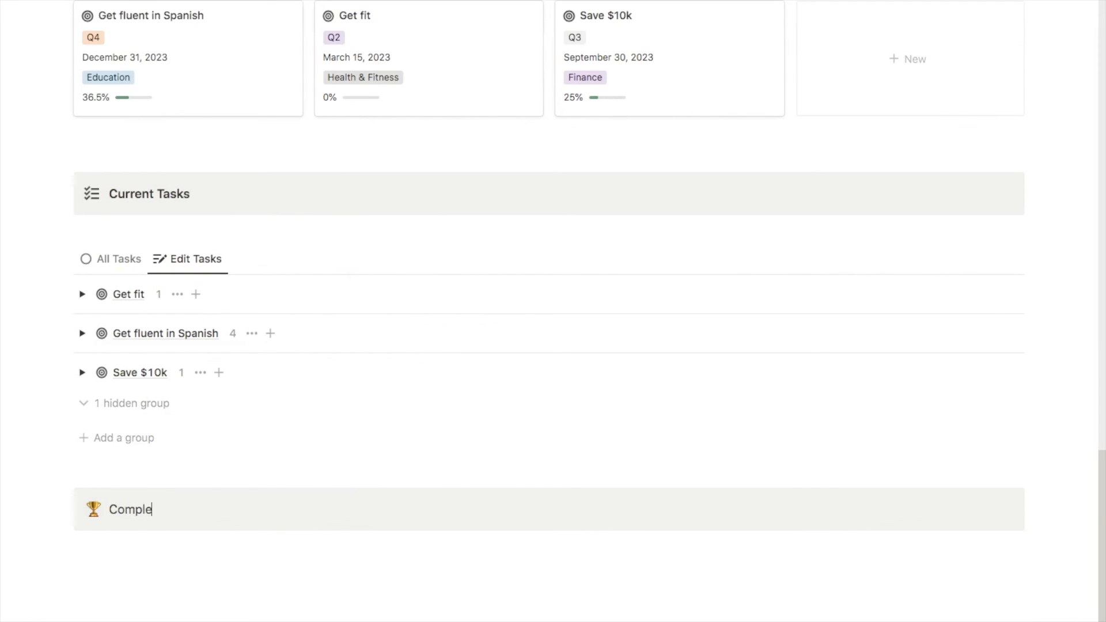
{"action": "type", "text": "ted Goals"}
{"action": "left_click_drag", "start_coordinate": [206, 510], "coordinate": [105, 509]}
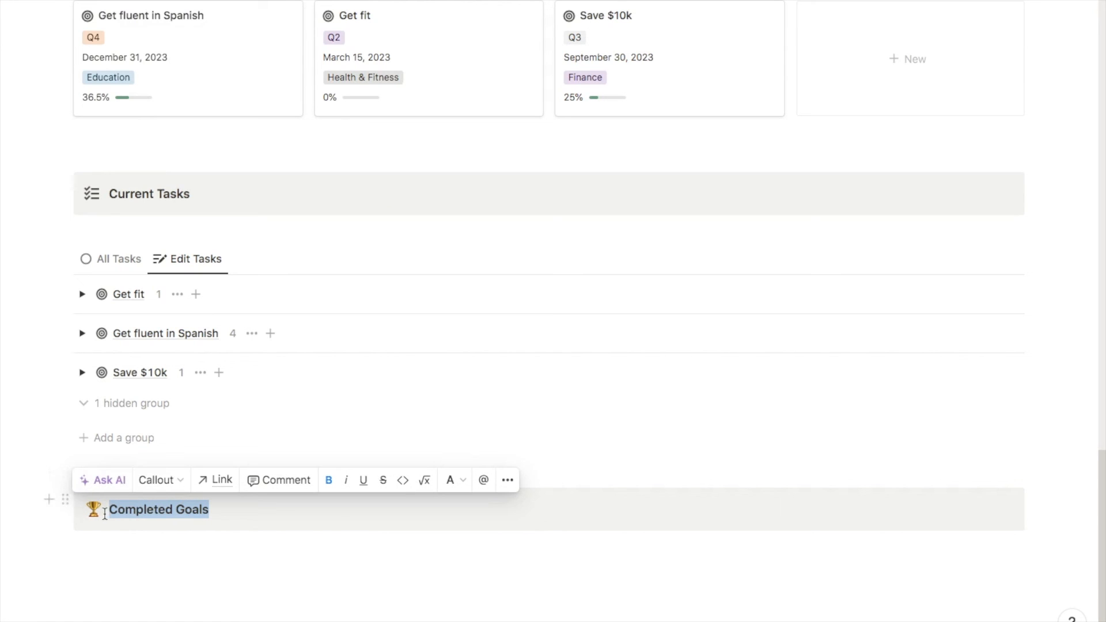
Change the Completed Goals callout's icon to the black target arrow
{"action": "left_click", "coordinate": [93, 509]}
{"action": "left_click", "coordinate": [80, 393]}
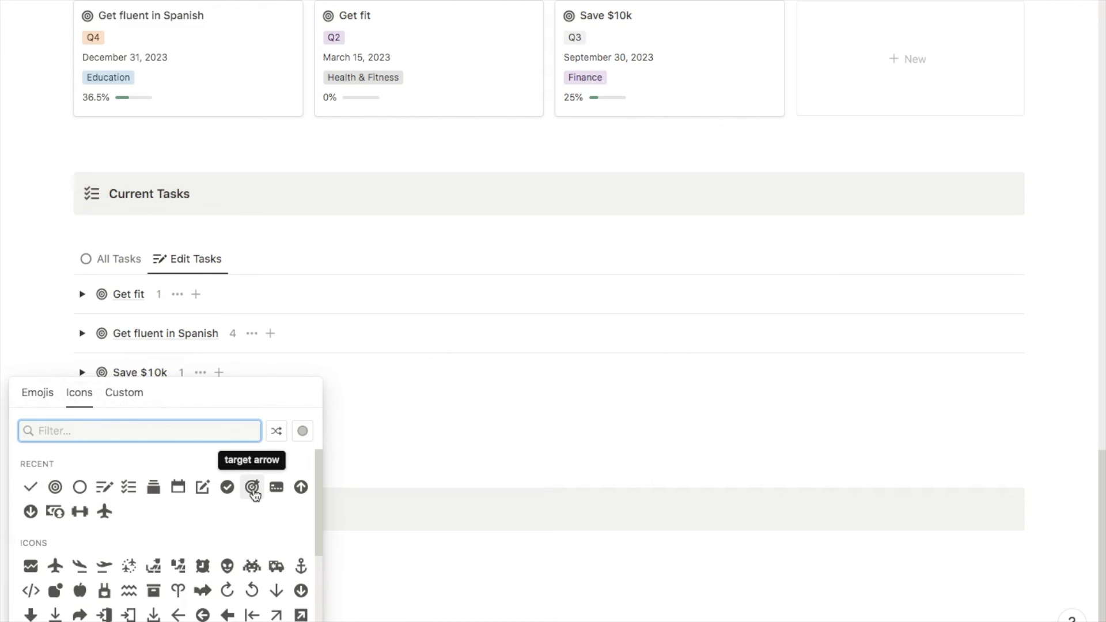
{"action": "mouse_move", "coordinate": [253, 489]}
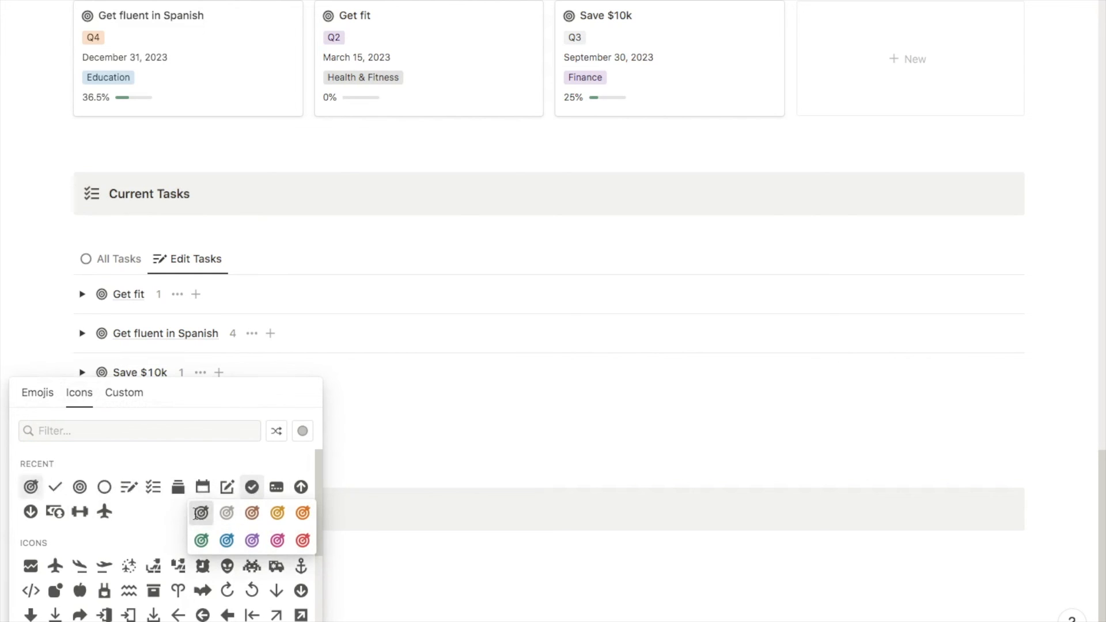
{"action": "left_click", "coordinate": [201, 511]}
{"action": "scroll", "coordinate": [90, 518], "scroll_direction": "up", "scroll_amount": 3}
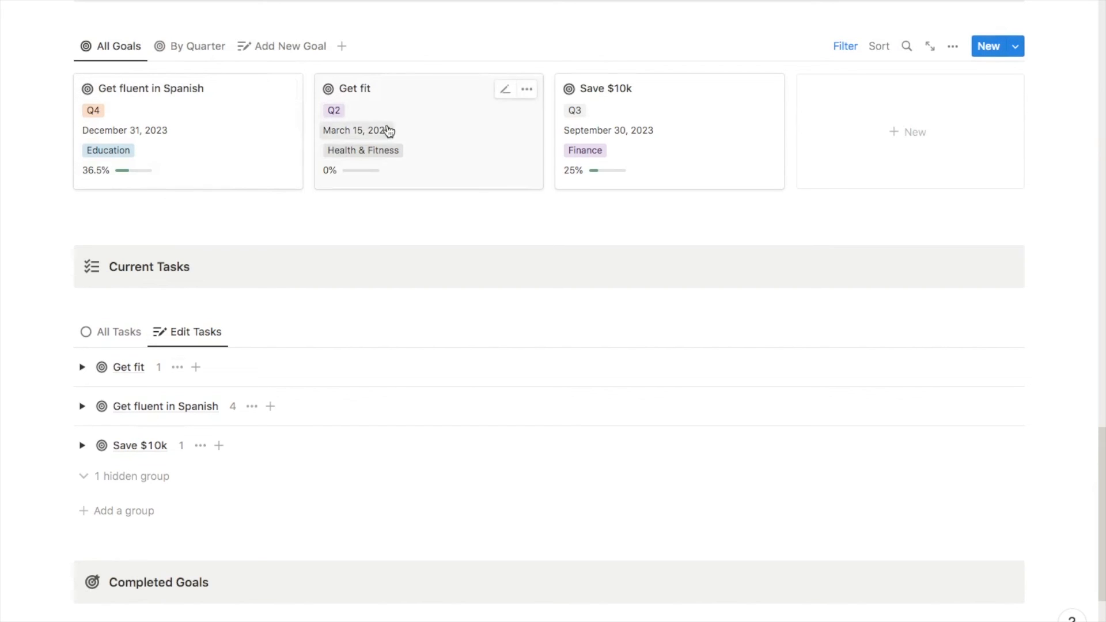
{"action": "scroll", "coordinate": [274, 447], "scroll_direction": "down", "scroll_amount": 3}
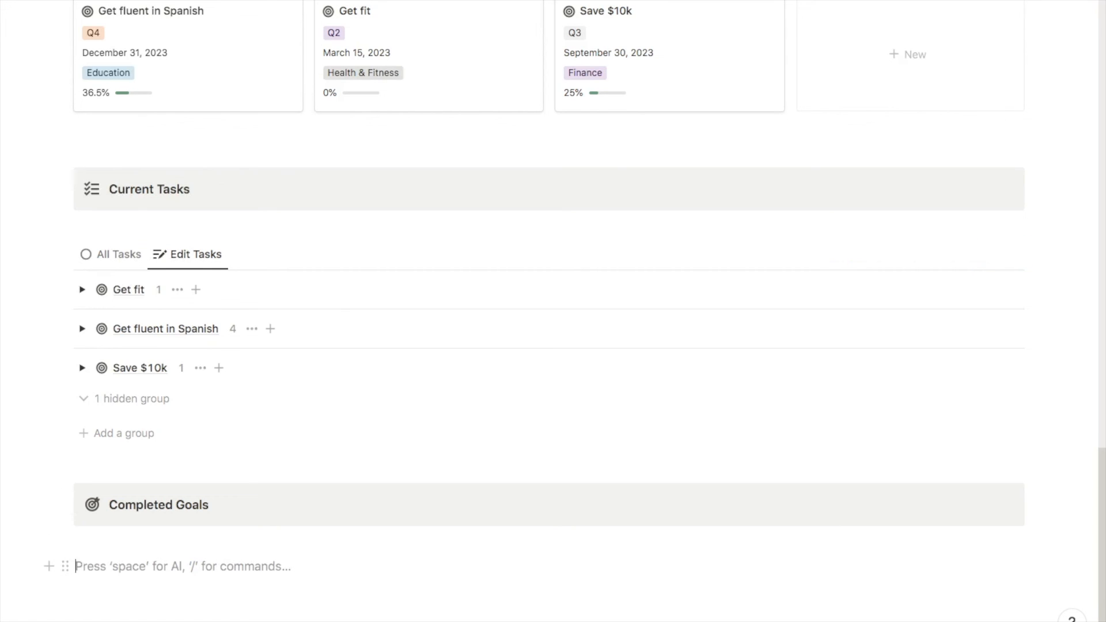
Insert a gallery view of the Goals 1 database below the Completed Goals callout, copying the existing All Goals view
{"action": "type", "text": "/view"}
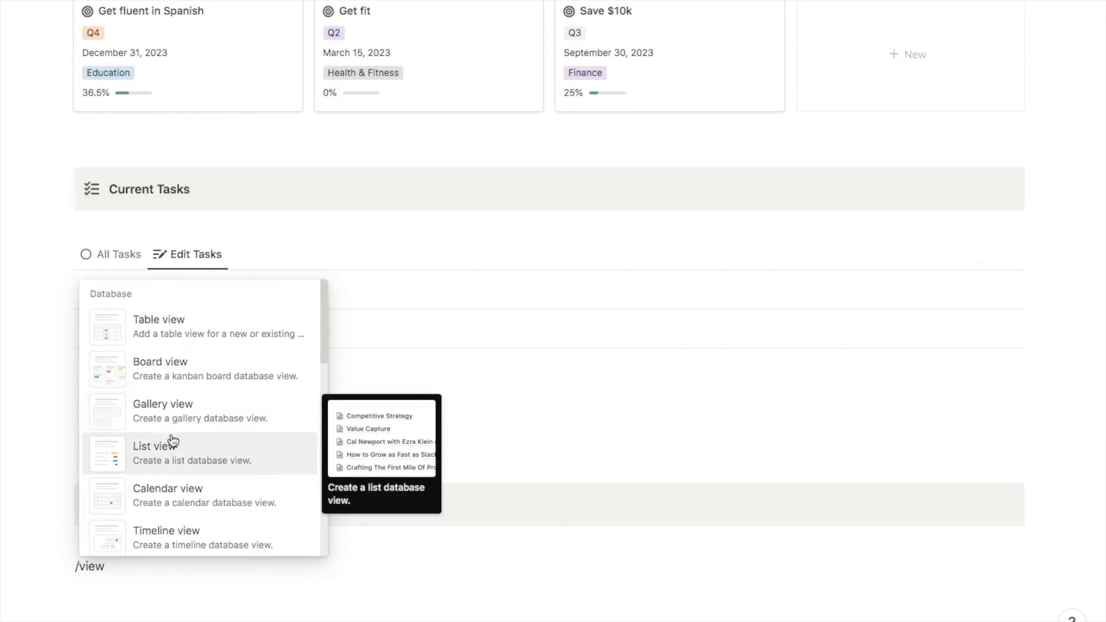
{"action": "left_click", "coordinate": [174, 410]}
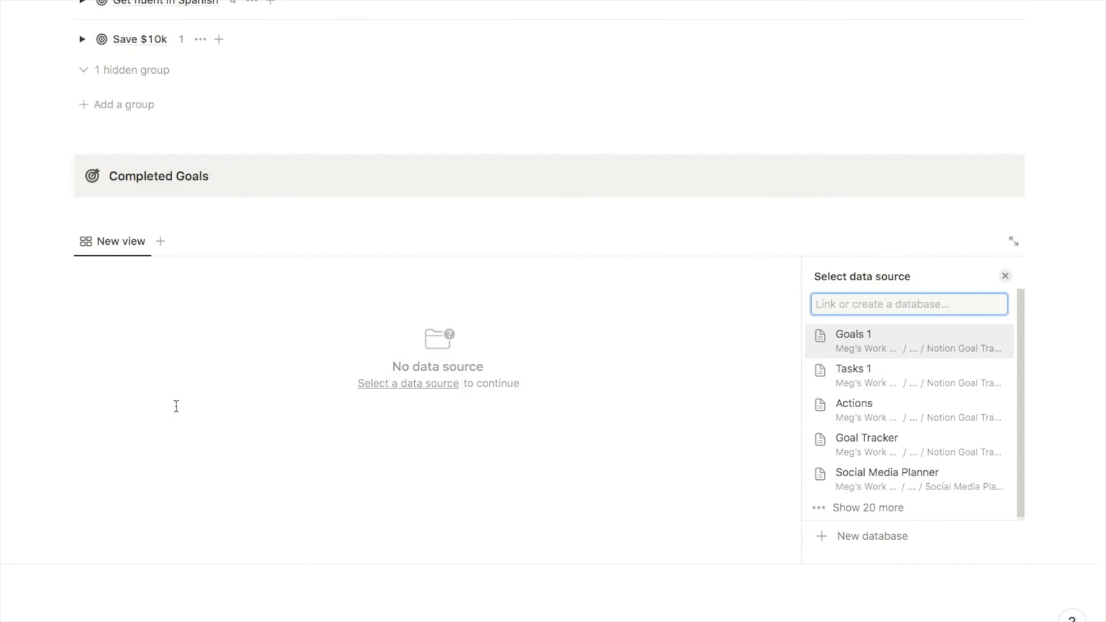
{"action": "left_click", "coordinate": [861, 343]}
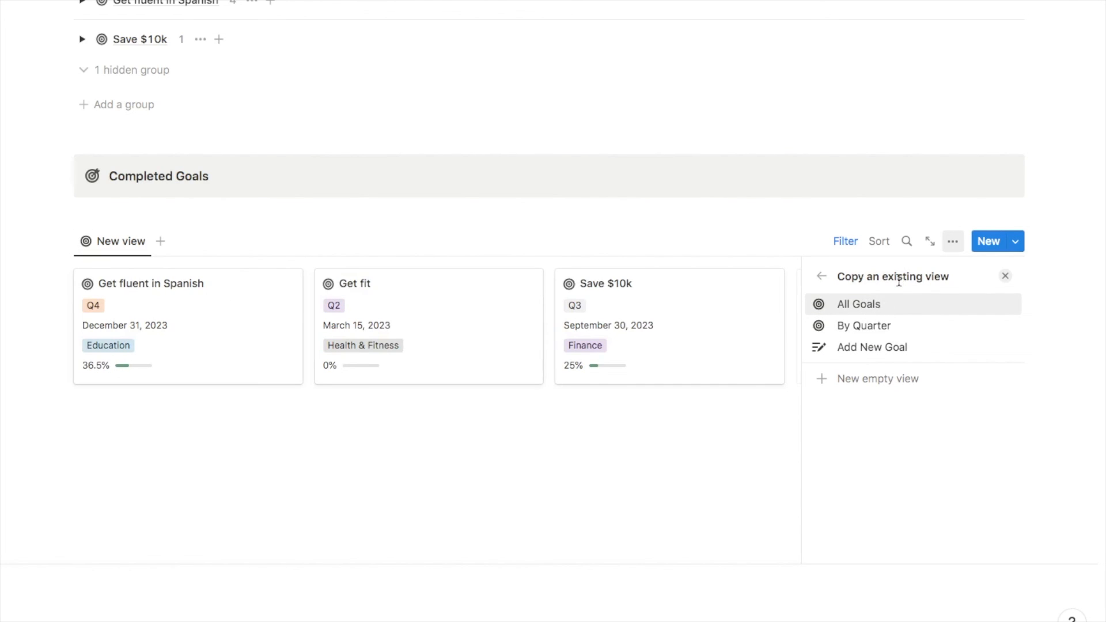
{"action": "left_click", "coordinate": [861, 309]}
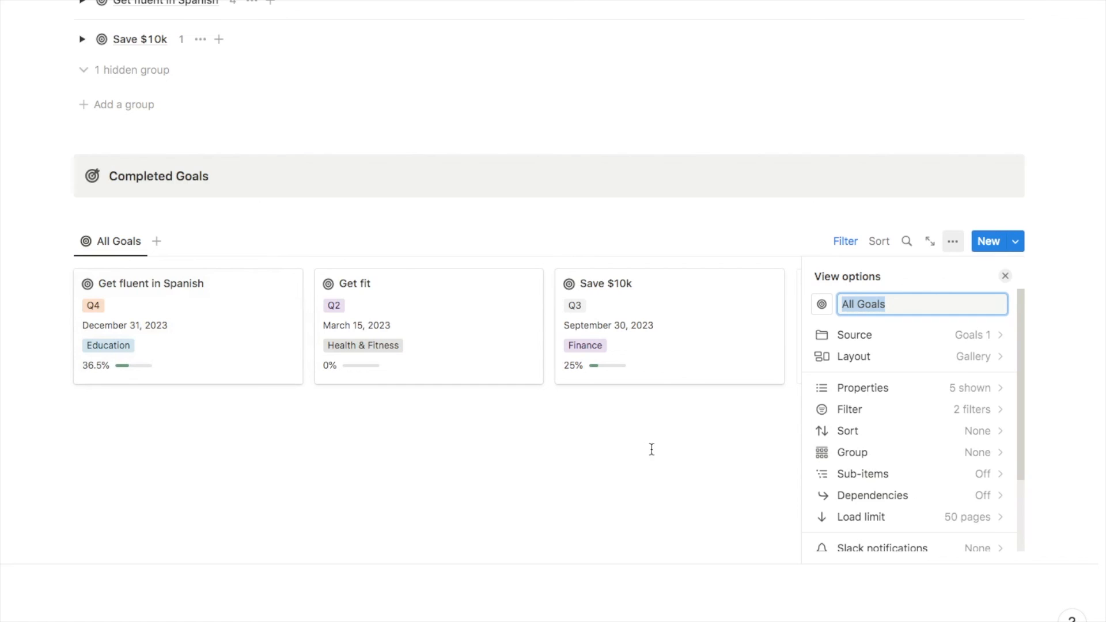
Hide the Progress, Deadline and Quarter properties on the cards of the gallery under Completed Goals
{"action": "left_click", "coordinate": [850, 389]}
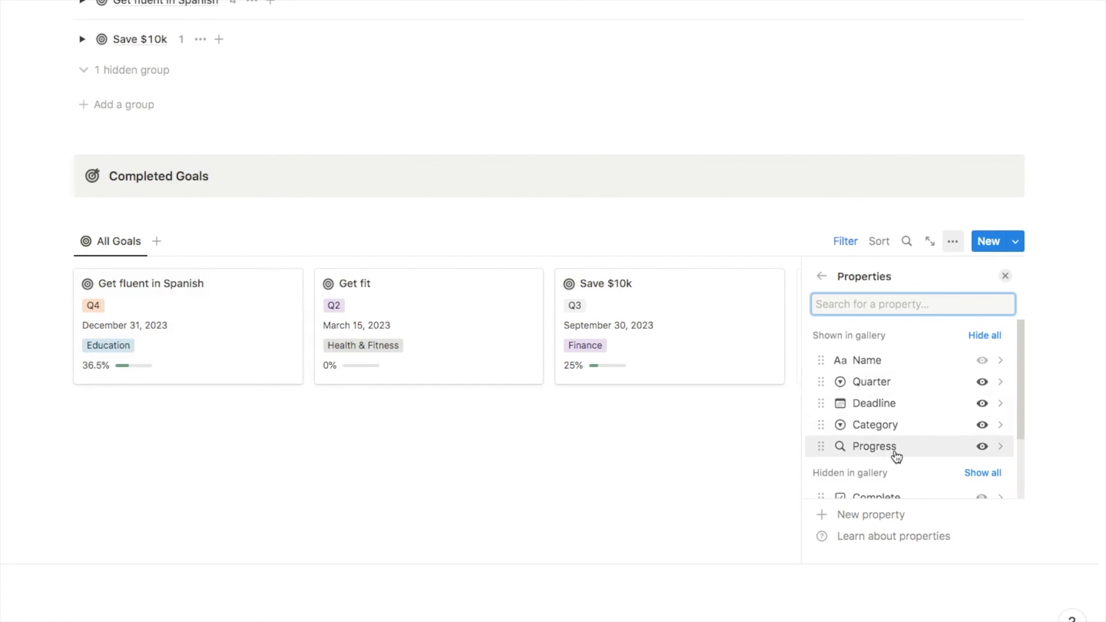
{"action": "left_click", "coordinate": [981, 447]}
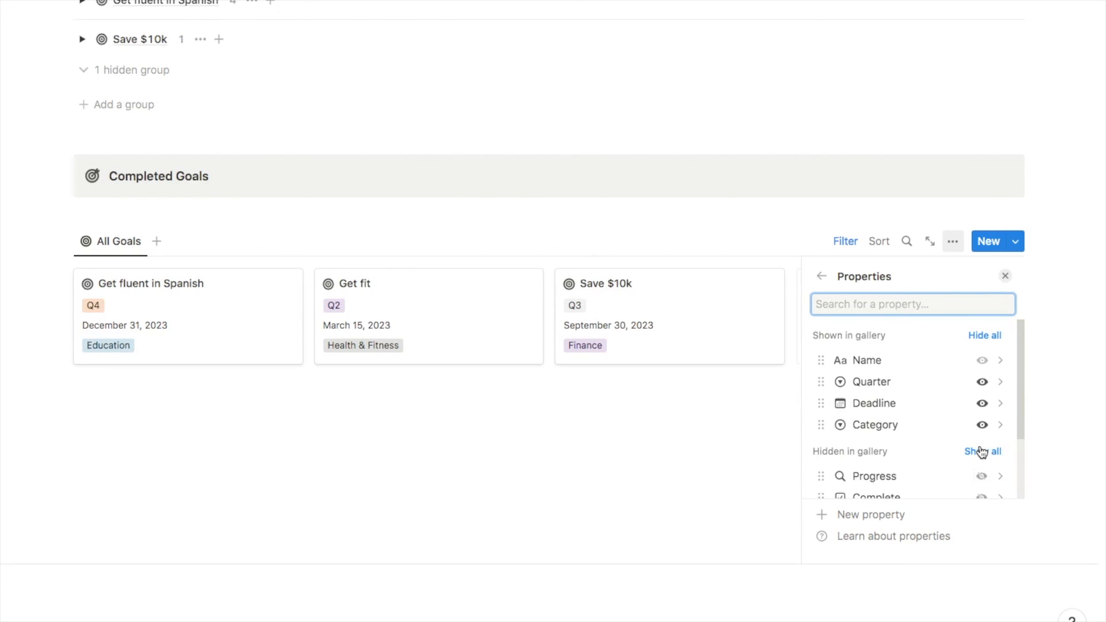
{"action": "left_click", "coordinate": [982, 403]}
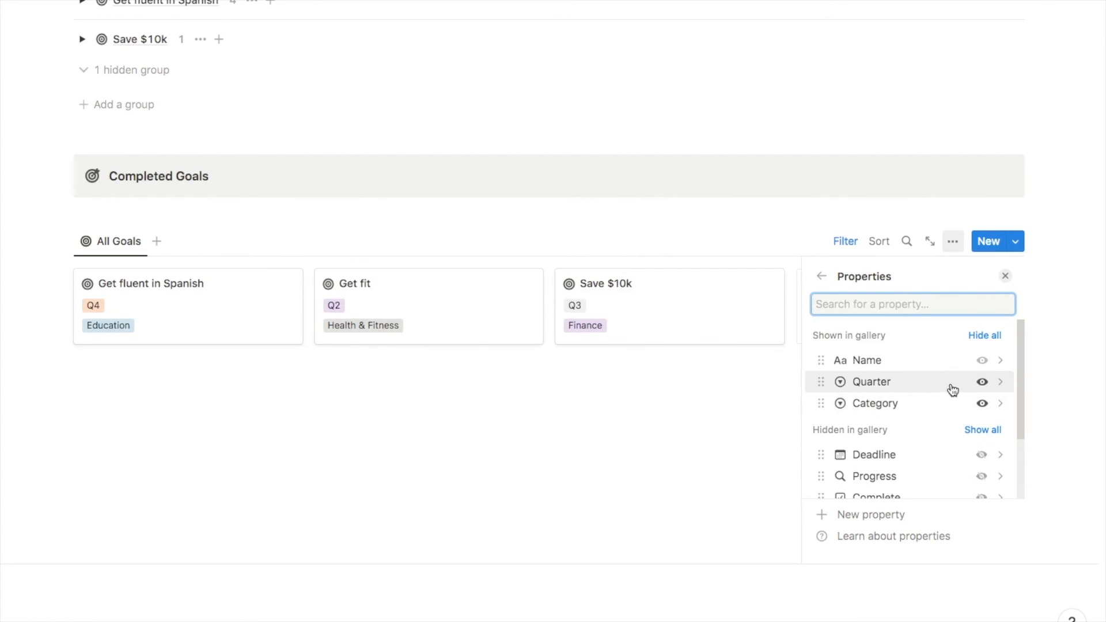
{"action": "left_click", "coordinate": [981, 383]}
Show the Year property on the Completed Goals gallery cards and place it above Category
{"action": "scroll", "coordinate": [911, 471], "scroll_direction": "down", "scroll_amount": 3}
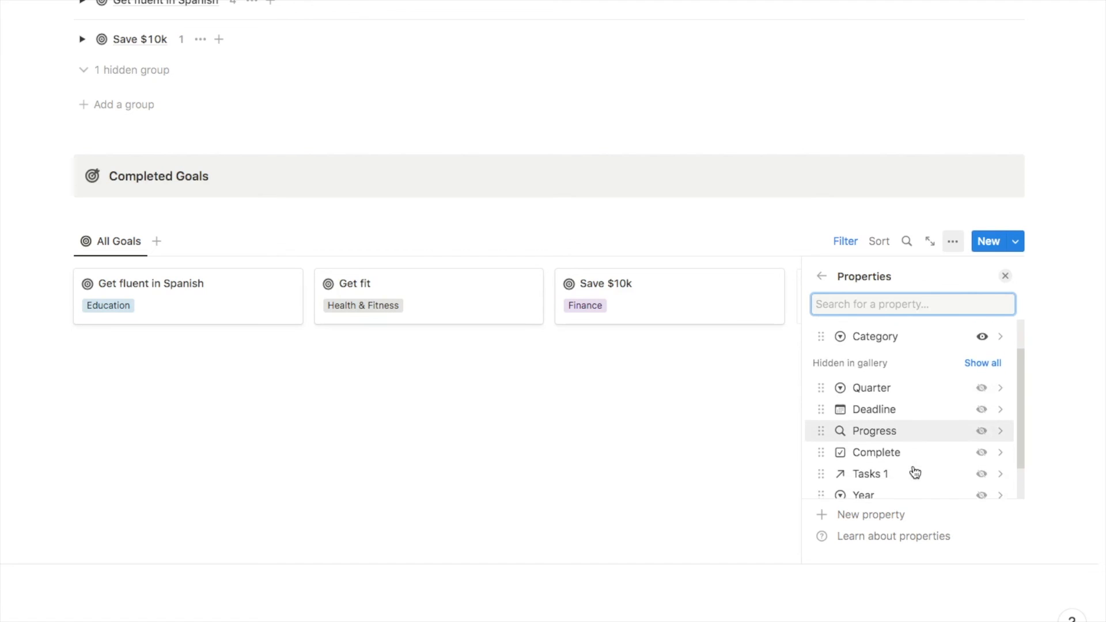
{"action": "left_click", "coordinate": [981, 474]}
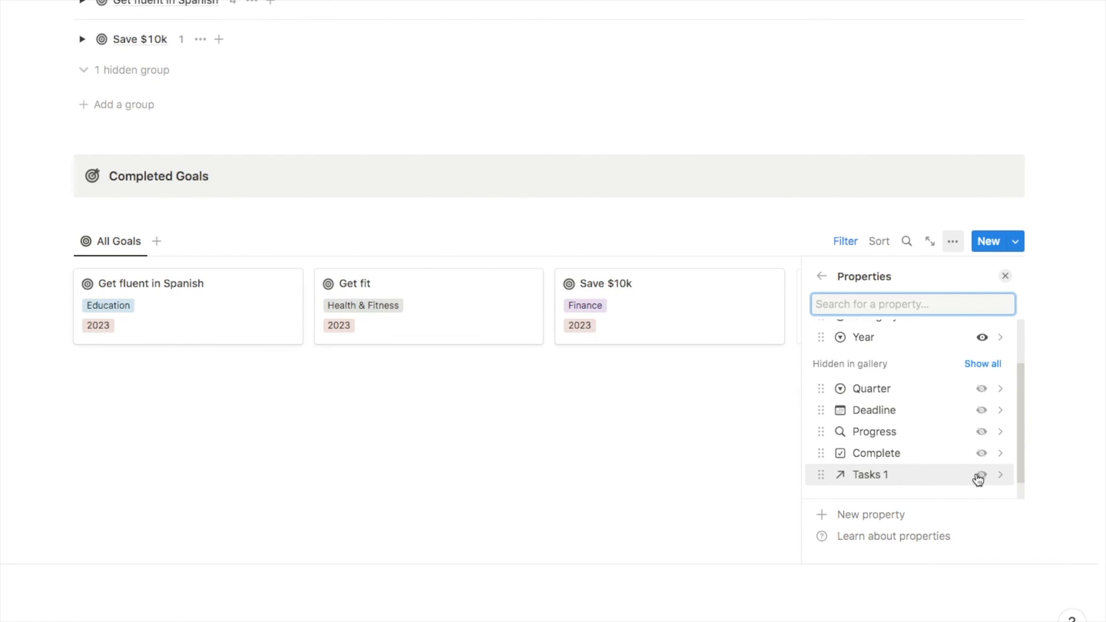
{"action": "scroll", "coordinate": [916, 392], "scroll_direction": "up", "scroll_amount": 3}
{"action": "left_click_drag", "start_coordinate": [858, 403], "coordinate": [865, 381]}
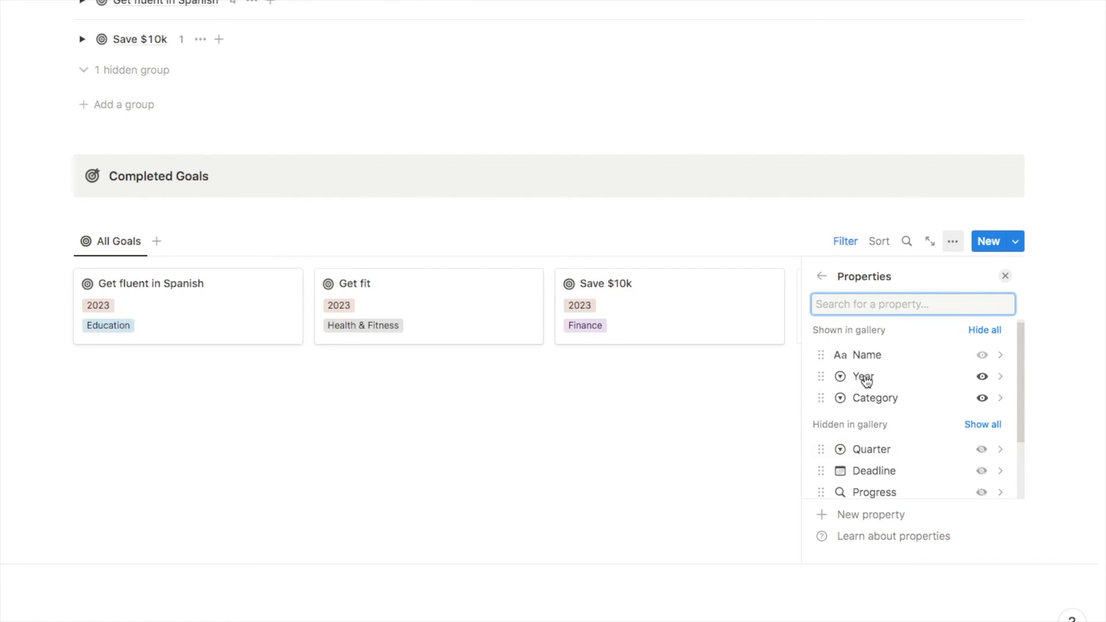
{"action": "left_click", "coordinate": [476, 464]}
Delete the Year filter from the gallery under Completed Goals and set its Complete filter to Checked
{"action": "scroll", "coordinate": [476, 464], "scroll_direction": "up", "scroll_amount": 2}
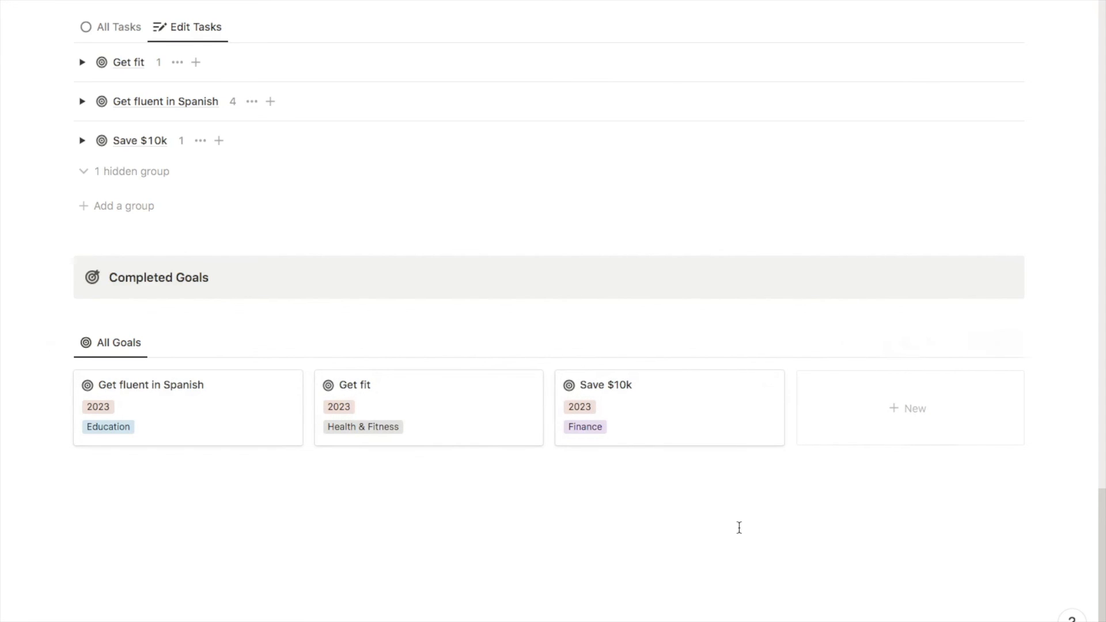
{"action": "left_click", "coordinate": [845, 343]}
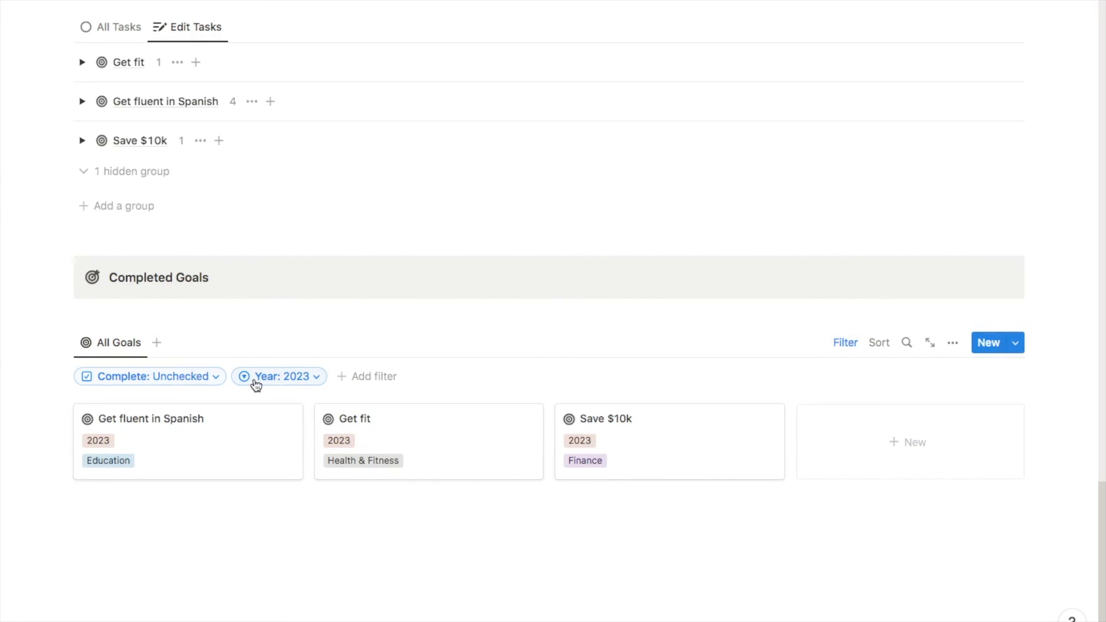
{"action": "left_click", "coordinate": [272, 377]}
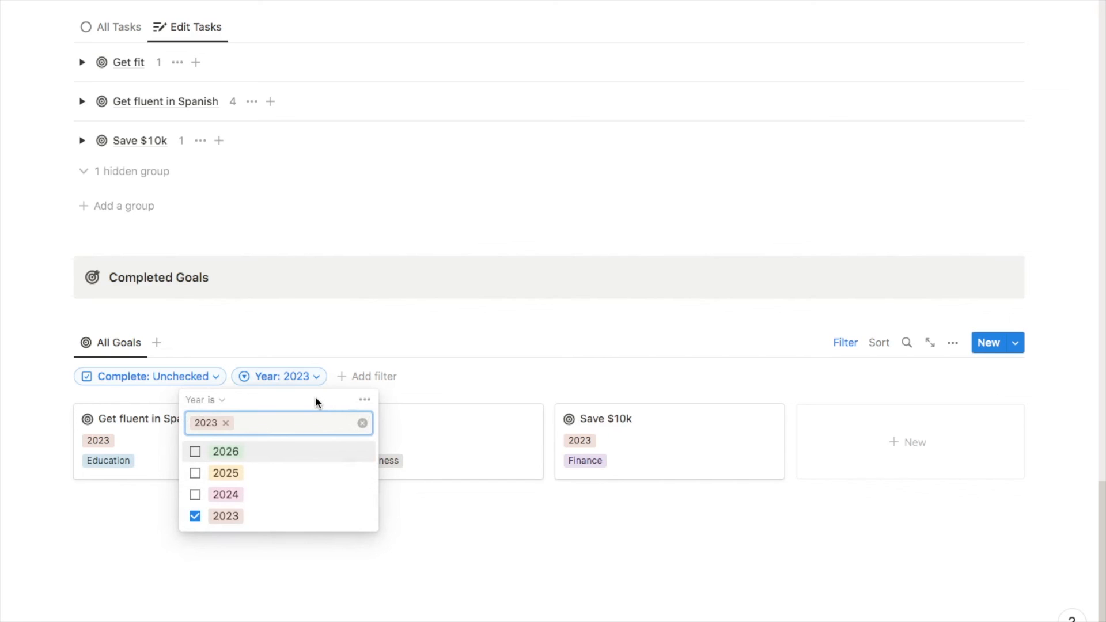
{"action": "left_click", "coordinate": [364, 400]}
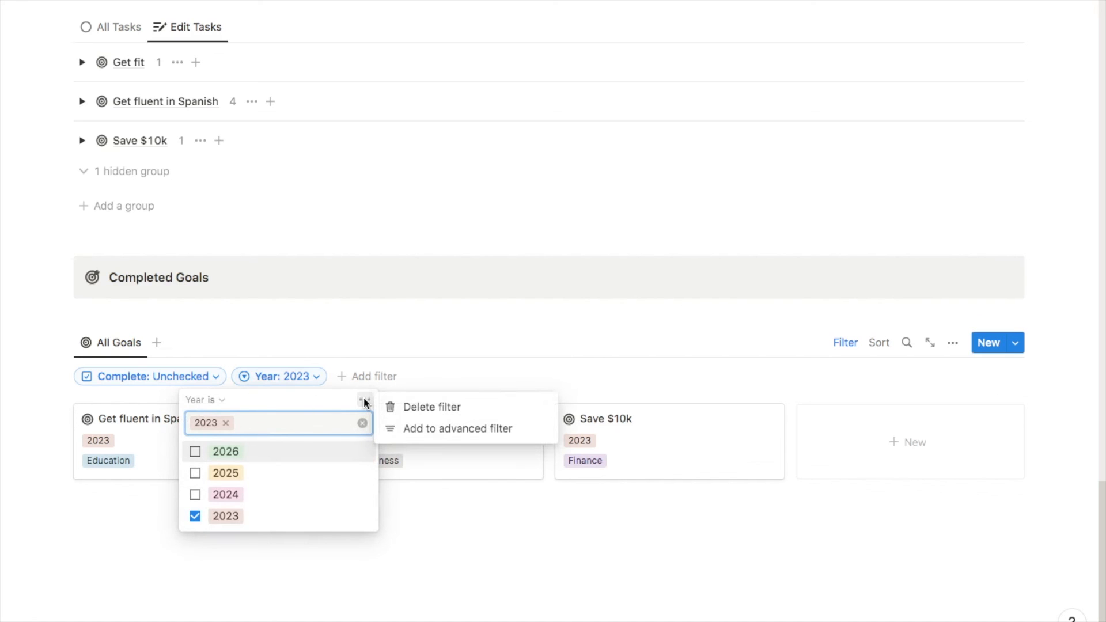
{"action": "left_click", "coordinate": [418, 407]}
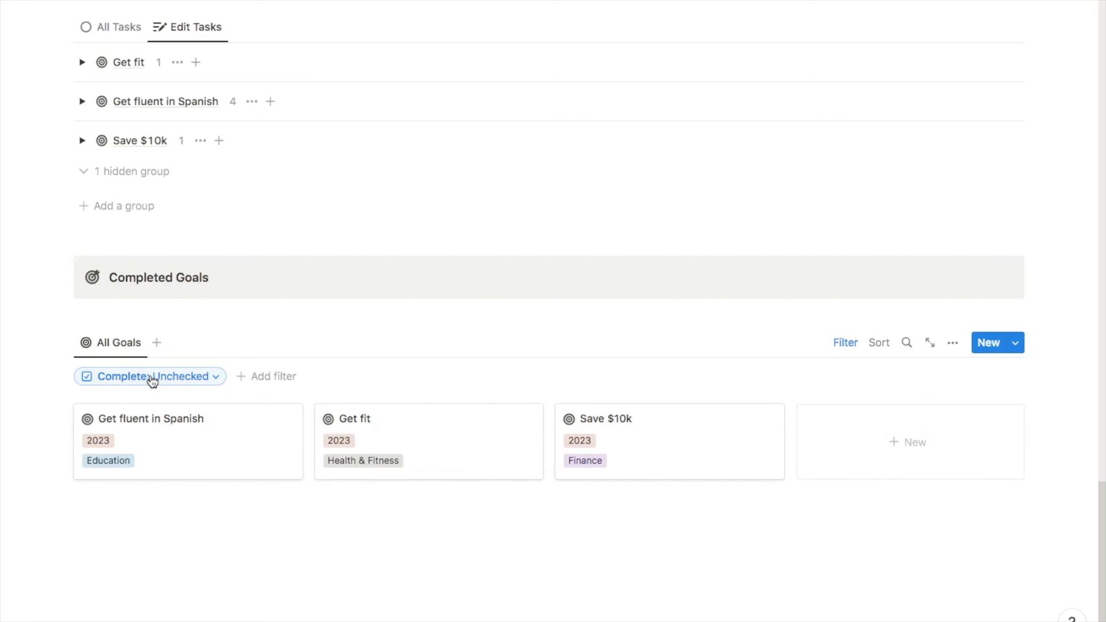
{"action": "left_click", "coordinate": [189, 378]}
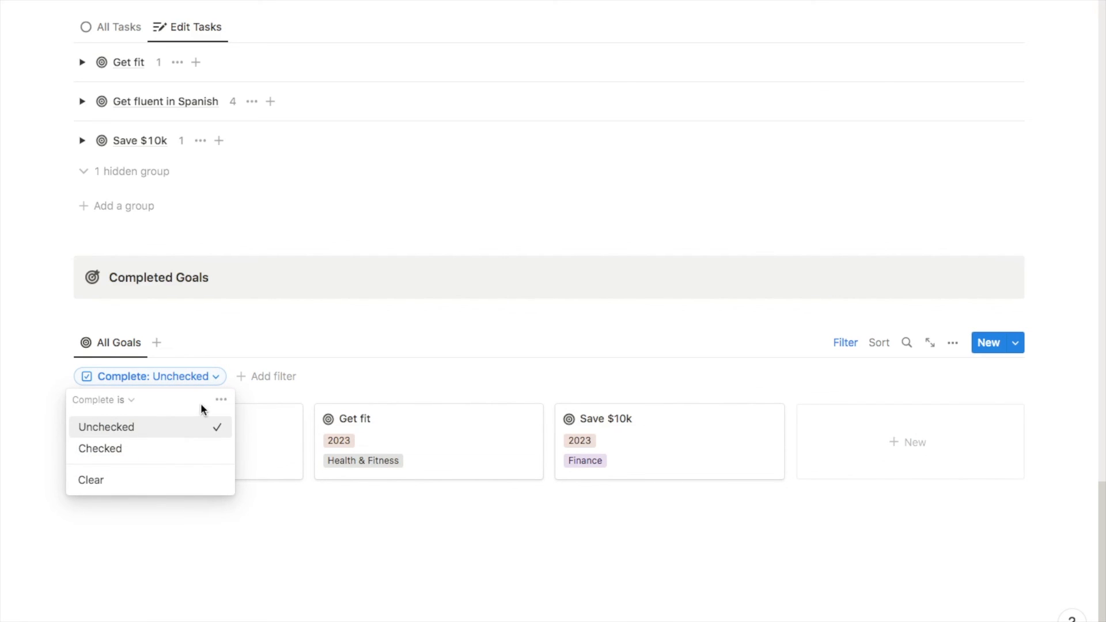
{"action": "left_click", "coordinate": [136, 455]}
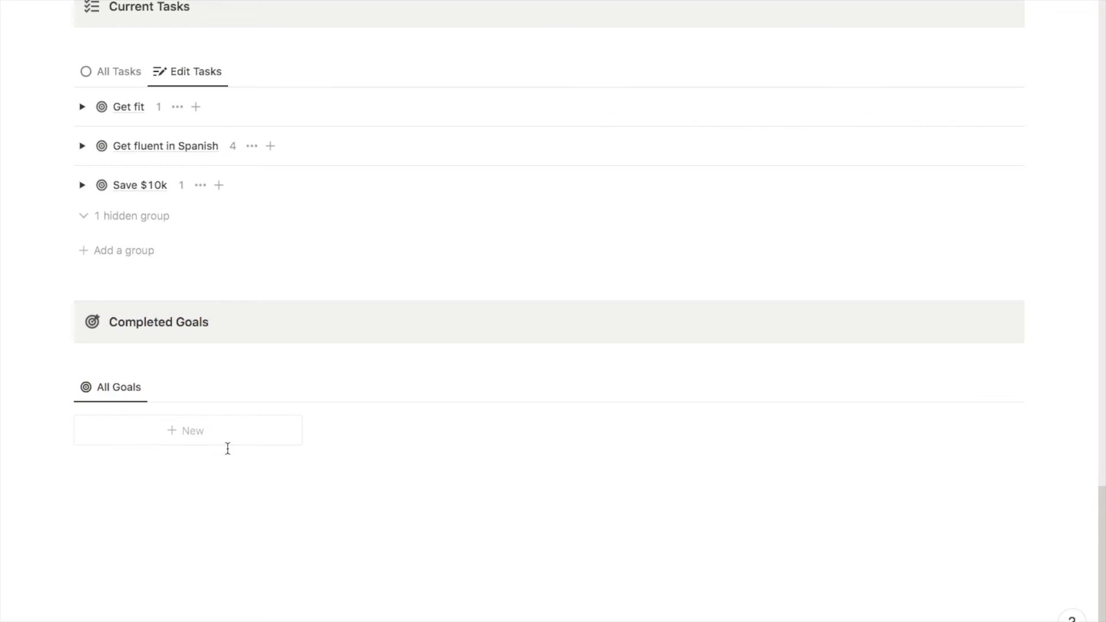
Mark the Get fluent in Spanish goal as complete and return to the Completed Goals section
{"action": "scroll", "coordinate": [228, 448], "scroll_direction": "up", "scroll_amount": 6}
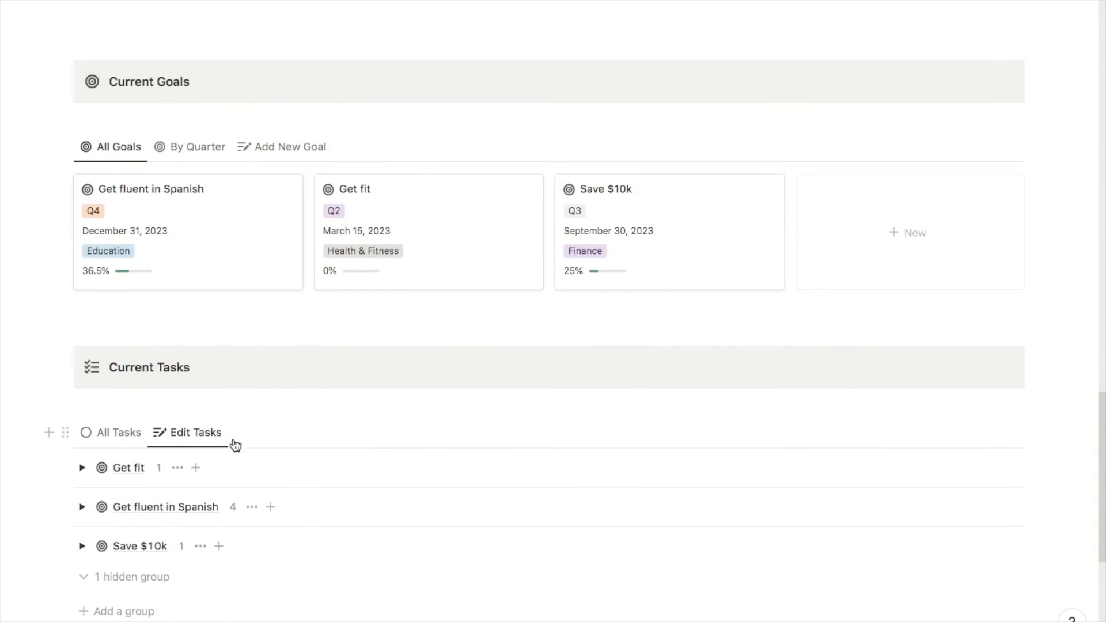
{"action": "left_click", "coordinate": [214, 264]}
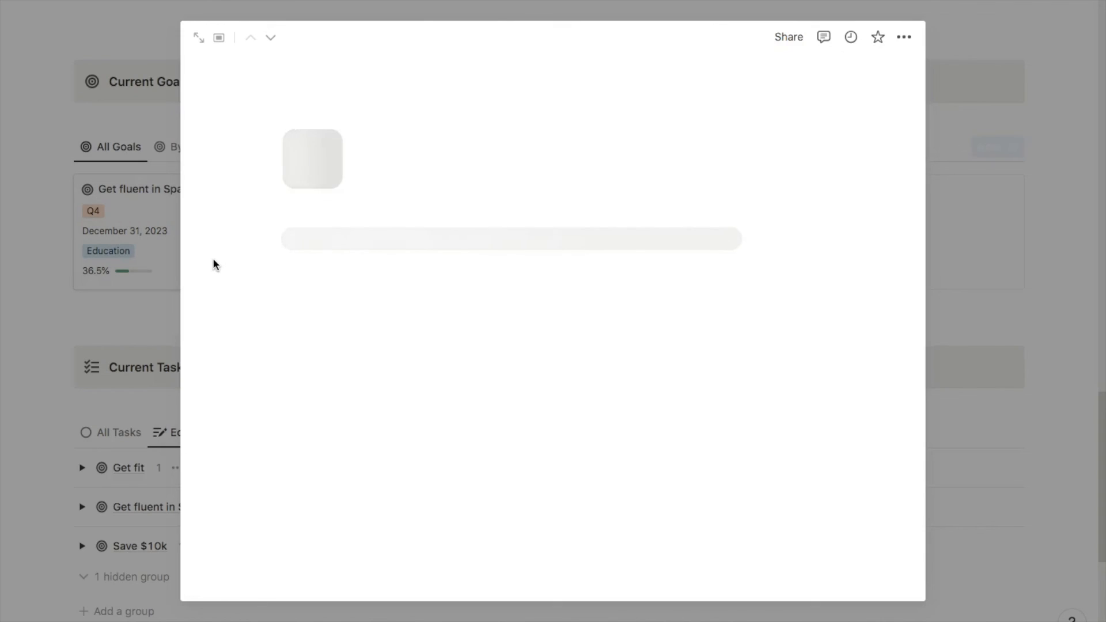
{"action": "left_click", "coordinate": [419, 314]}
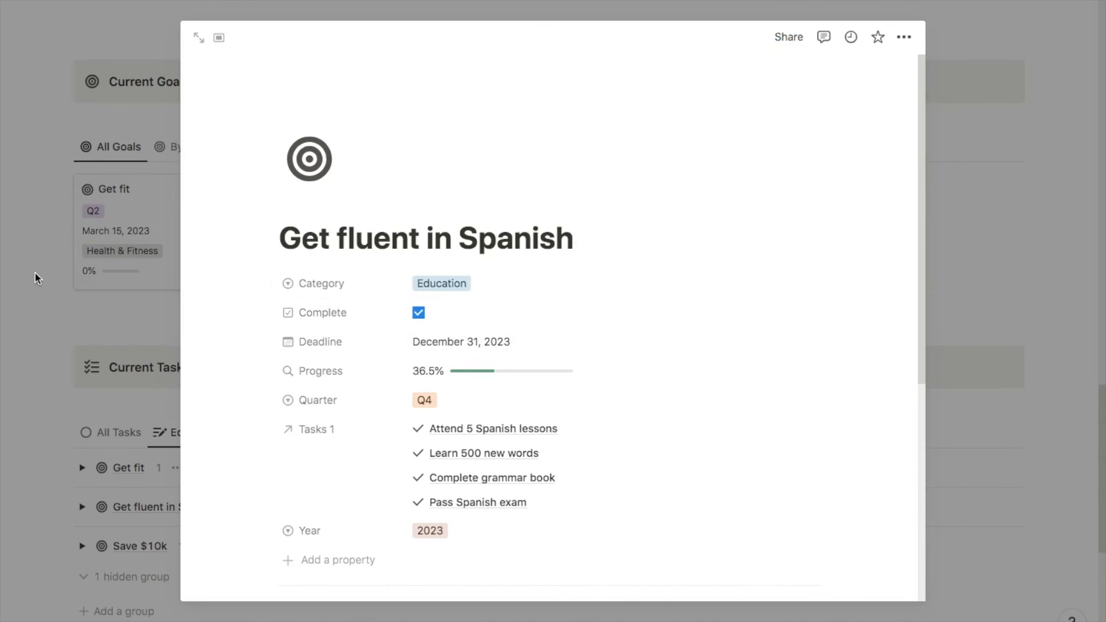
{"action": "left_click", "coordinate": [34, 272]}
{"action": "scroll", "coordinate": [188, 314], "scroll_direction": "down", "scroll_amount": 6}
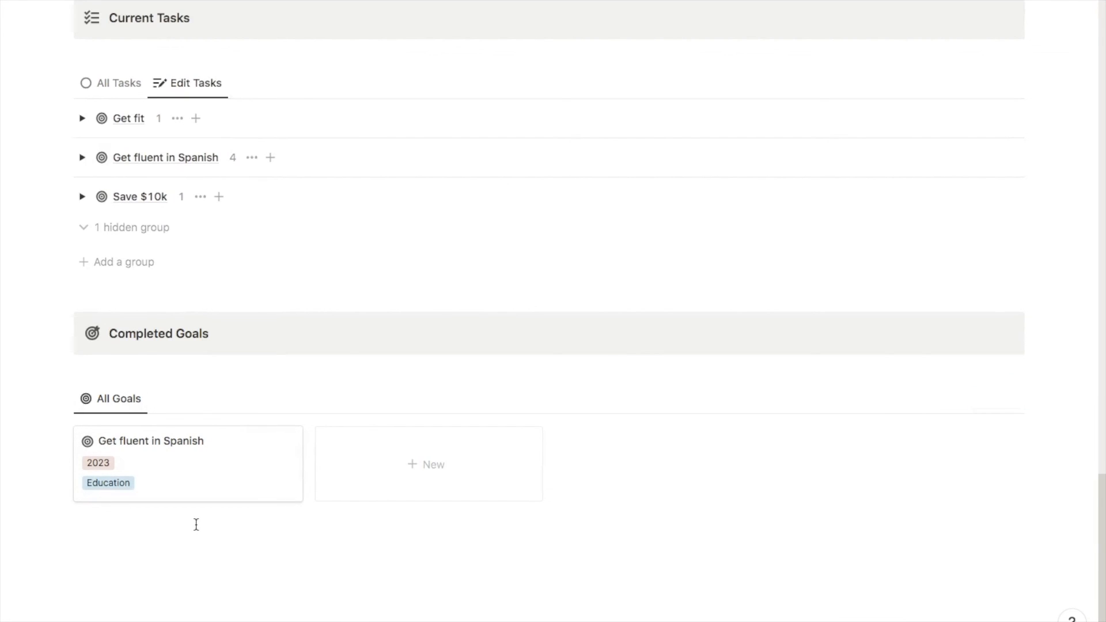
Rename the gallery view under the Completed Goals callout to Completed Goals and give it the target arrow icon
{"action": "left_click", "coordinate": [118, 342]}
{"action": "left_click", "coordinate": [126, 375]}
{"action": "type", "text": "Completed Goals"}
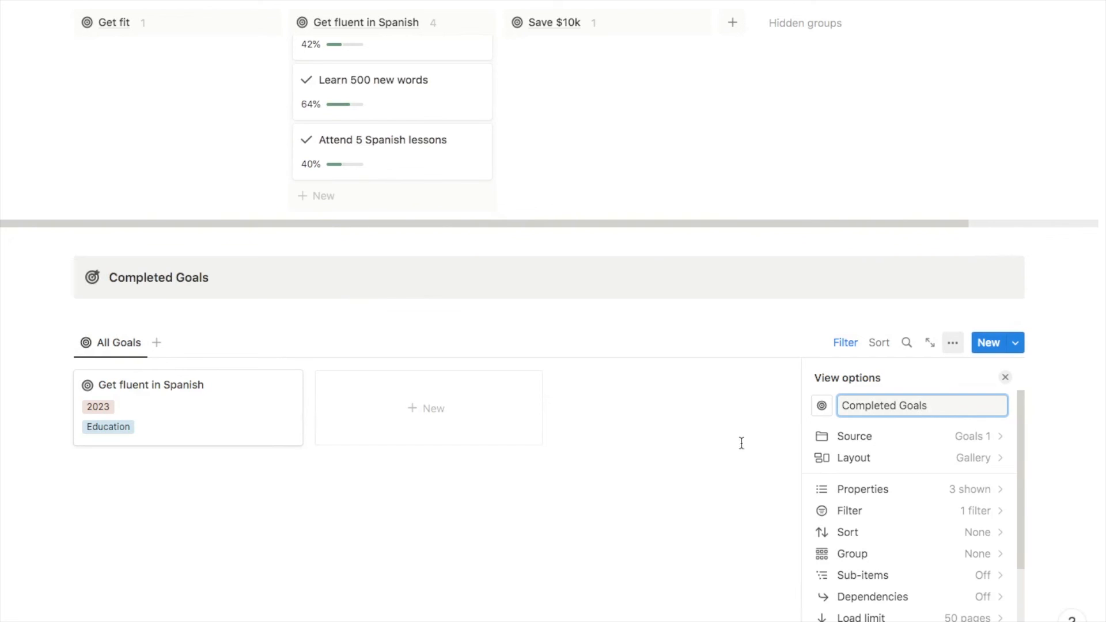
{"action": "left_click", "coordinate": [821, 405]}
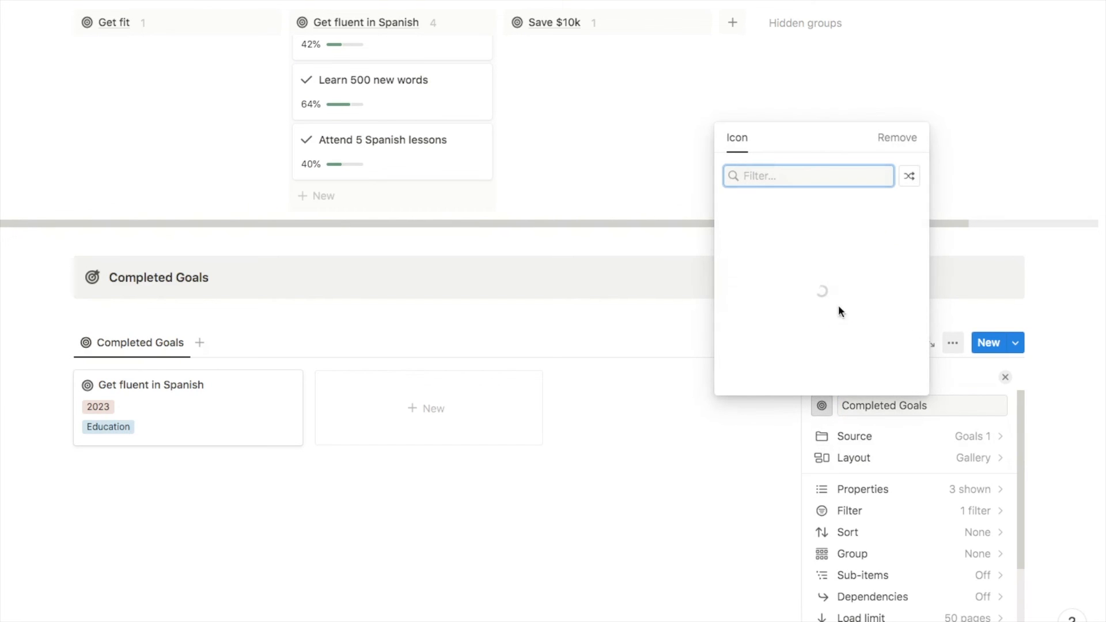
{"action": "left_click", "coordinate": [735, 232]}
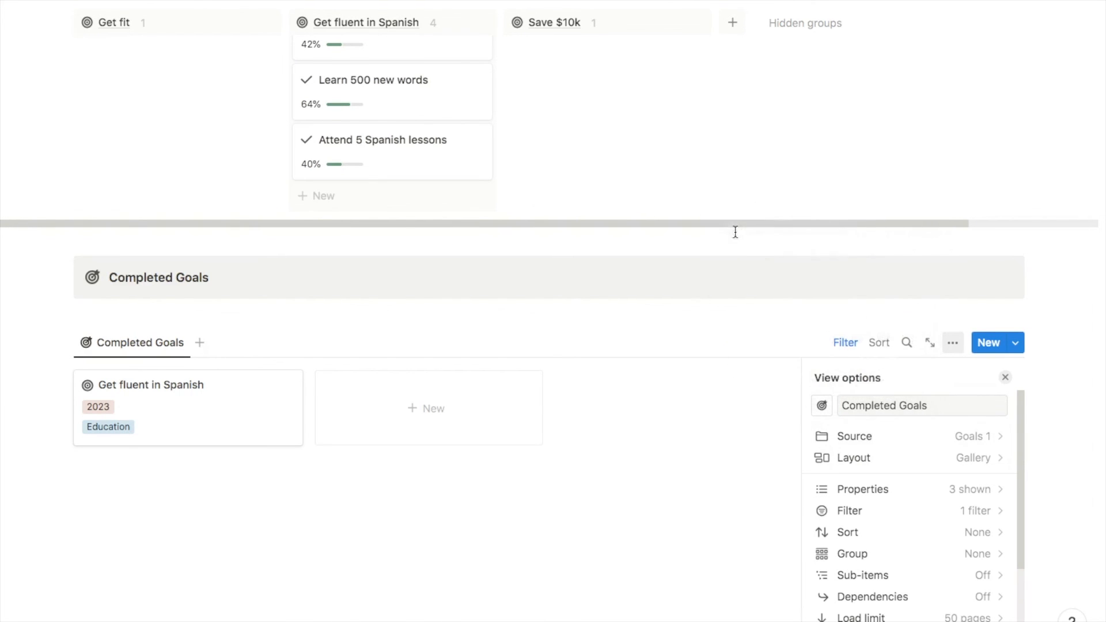
{"action": "key", "text": "Escape"}
{"action": "scroll", "coordinate": [237, 346], "scroll_direction": "up", "scroll_amount": 8}
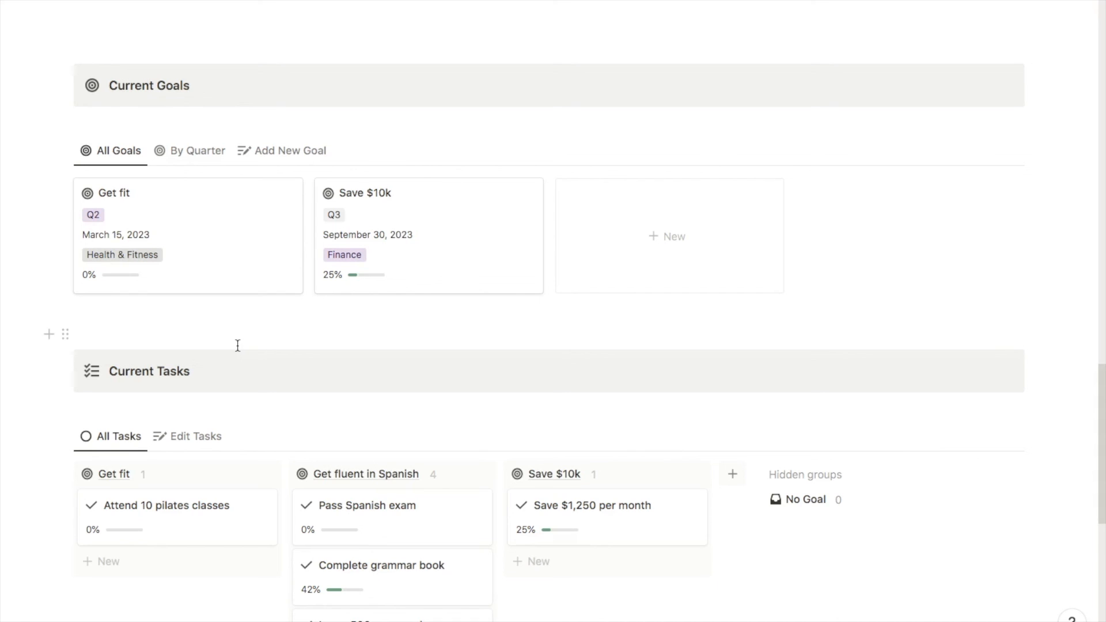
{"action": "scroll", "coordinate": [224, 322], "scroll_direction": "down", "scroll_amount": 1}
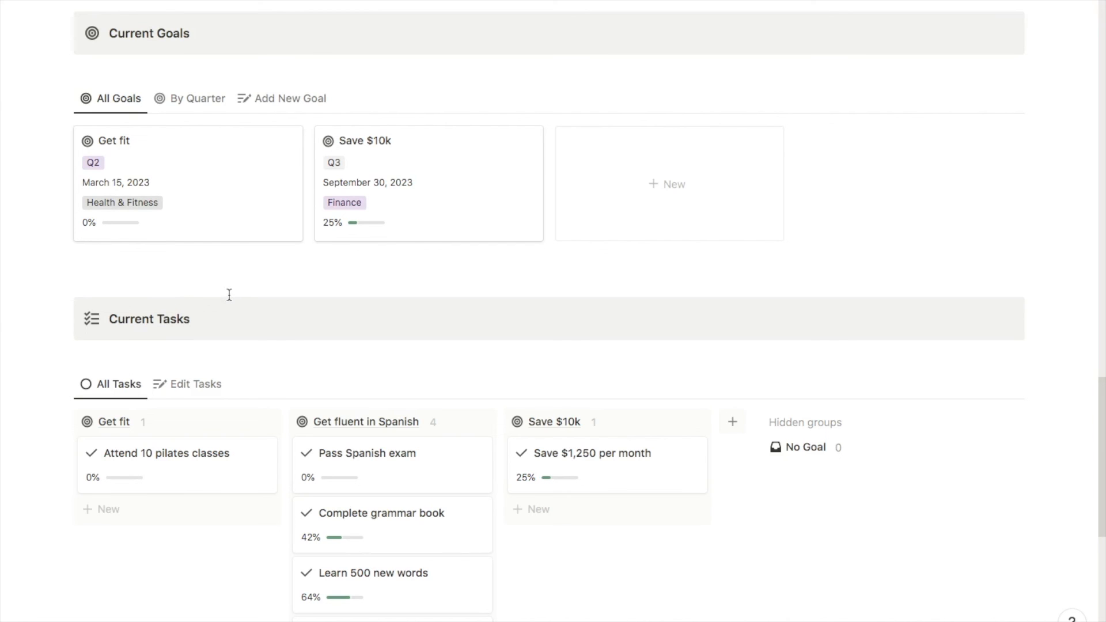
{"action": "scroll", "coordinate": [229, 295], "scroll_direction": "down", "scroll_amount": 2}
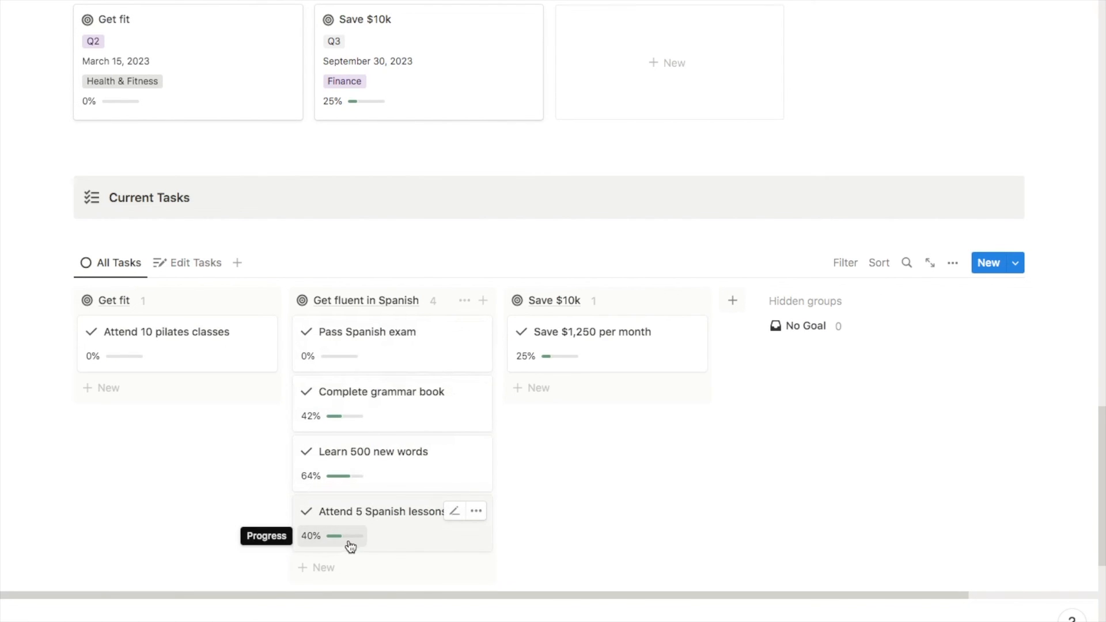
{"action": "scroll", "coordinate": [385, 230], "scroll_direction": "up", "scroll_amount": 1}
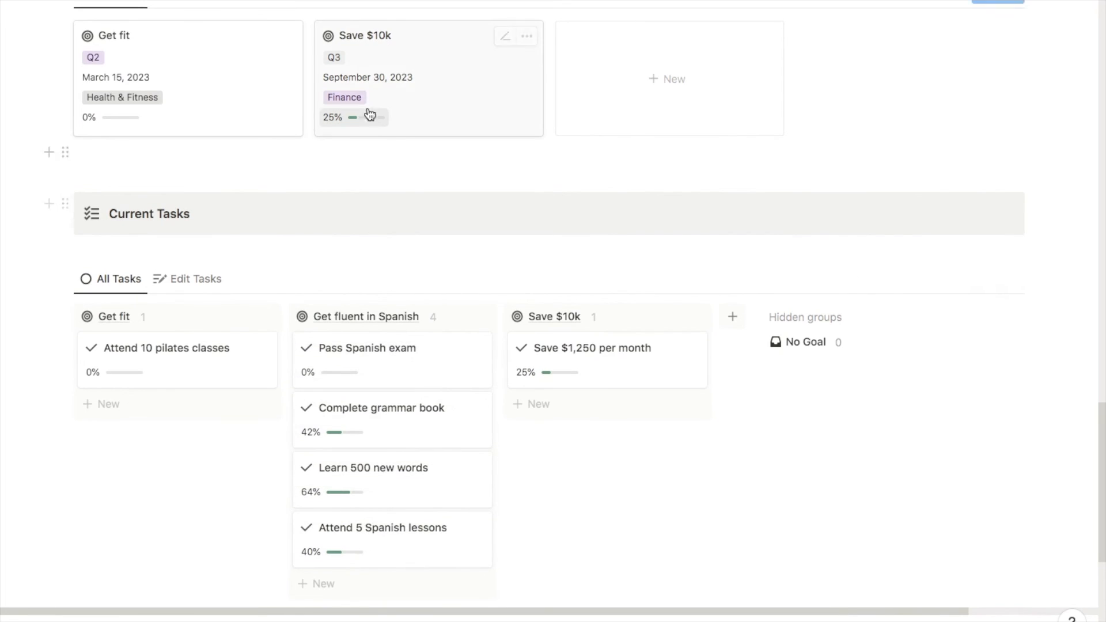
{"action": "scroll", "coordinate": [361, 219], "scroll_direction": "up", "scroll_amount": 2}
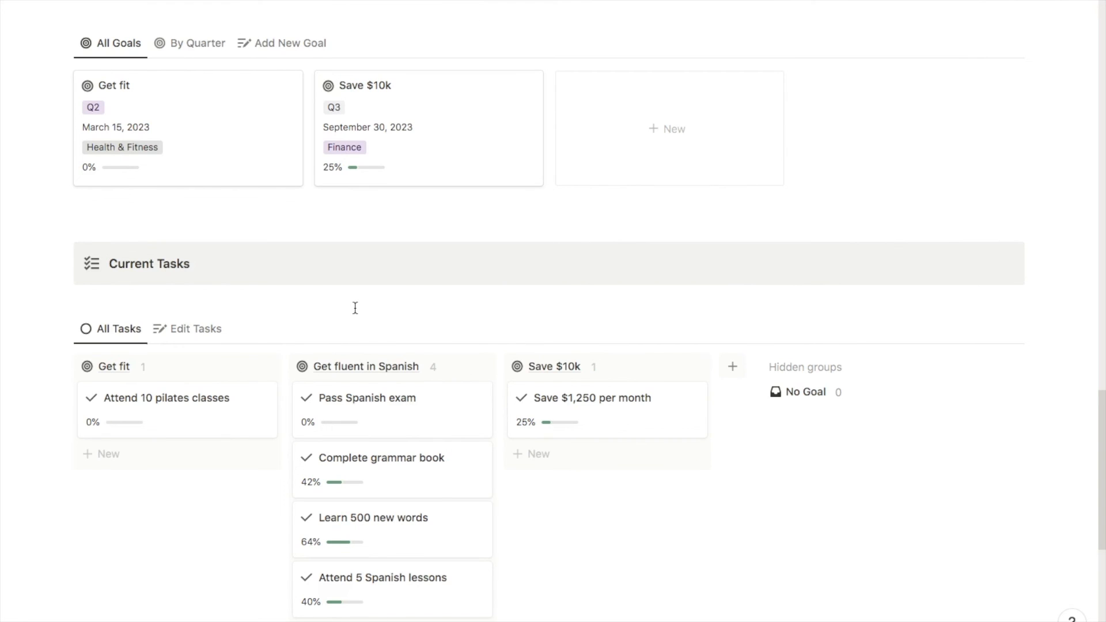